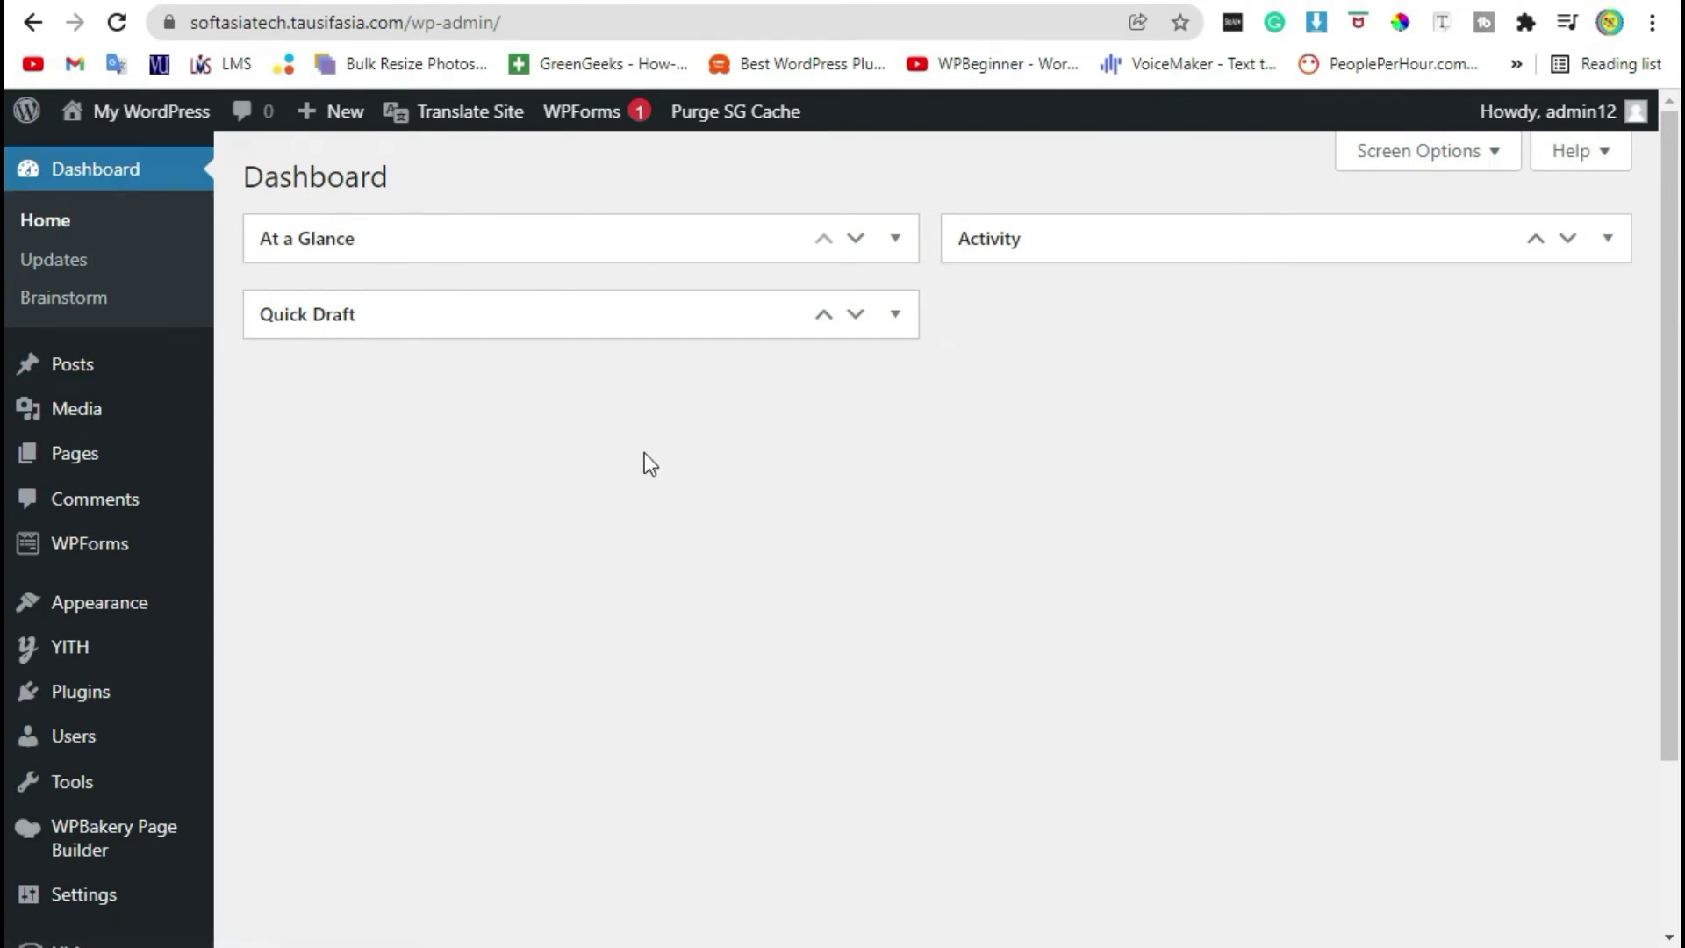
Go to the page for adding plugins and open the form for uploading a plugin archive
scroll(562, 465, down, 2)
mouse_move(77, 561)
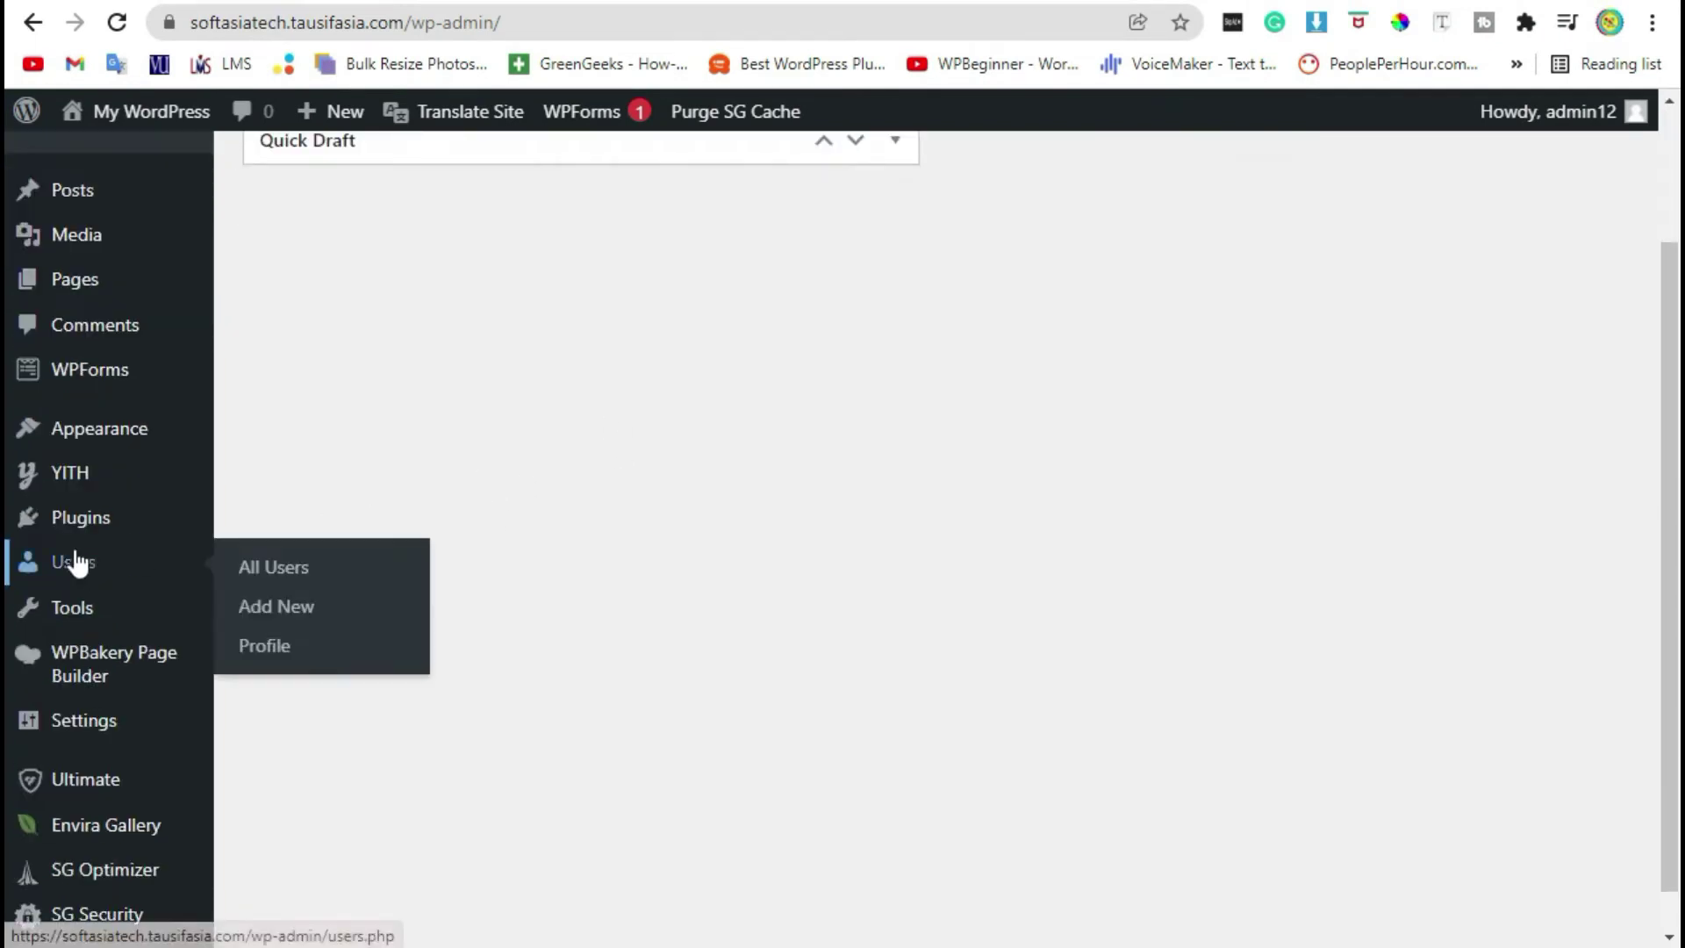
mouse_move(71, 522)
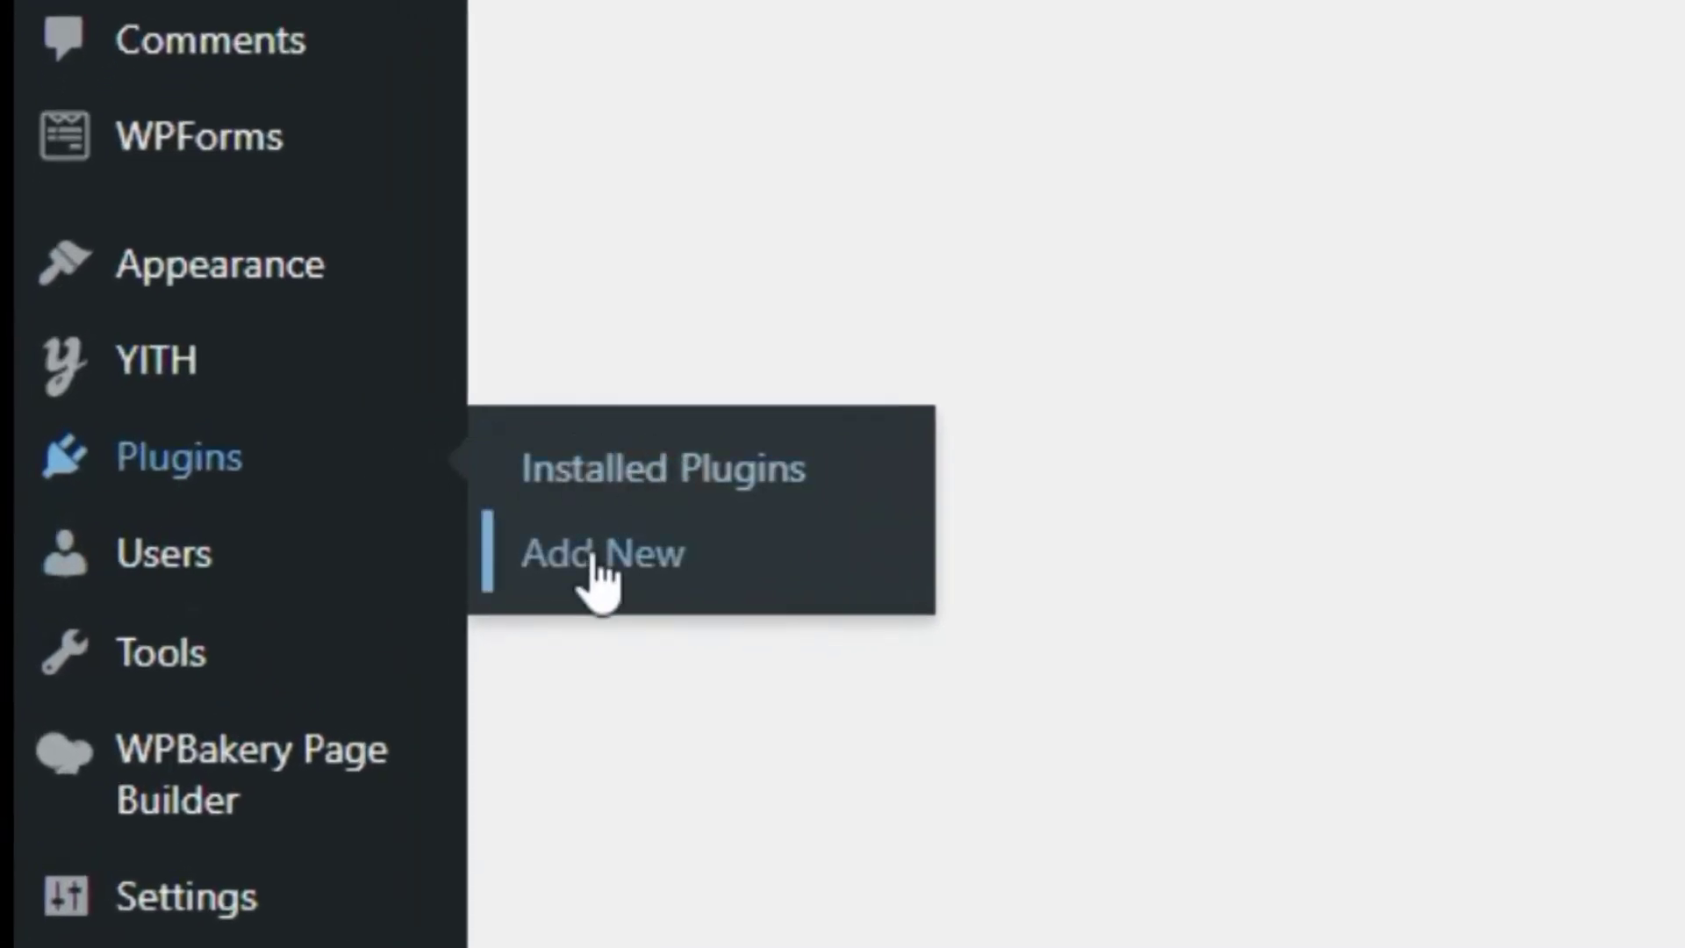
click(593, 560)
mouse_move(399, 891)
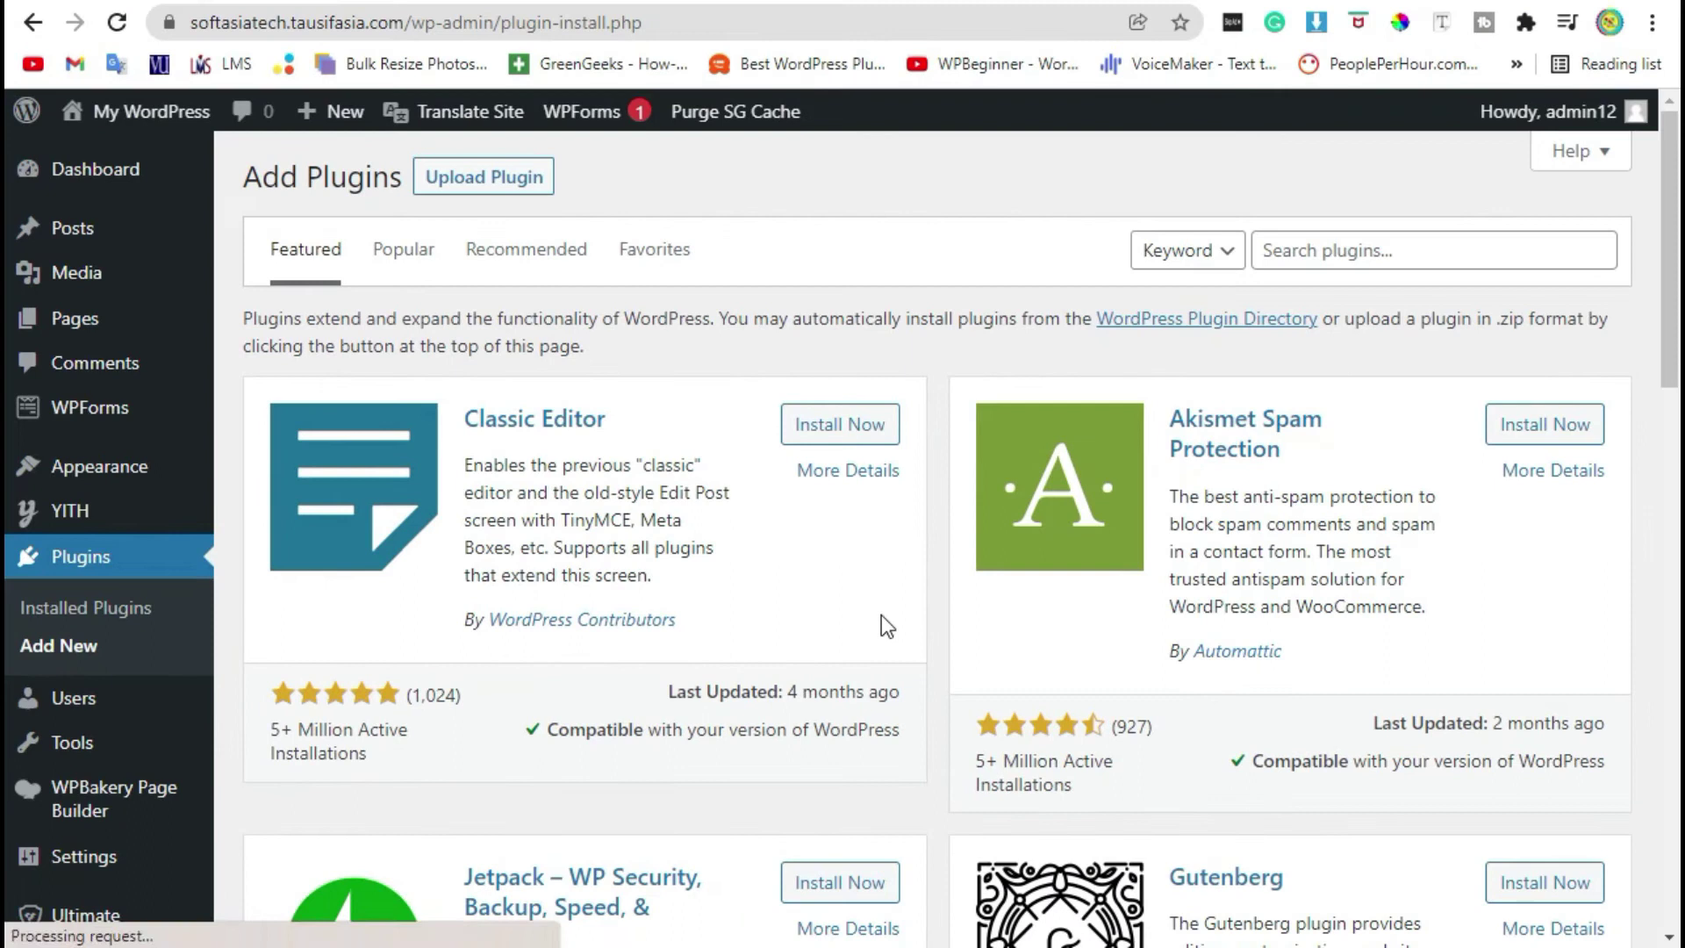
click(453, 184)
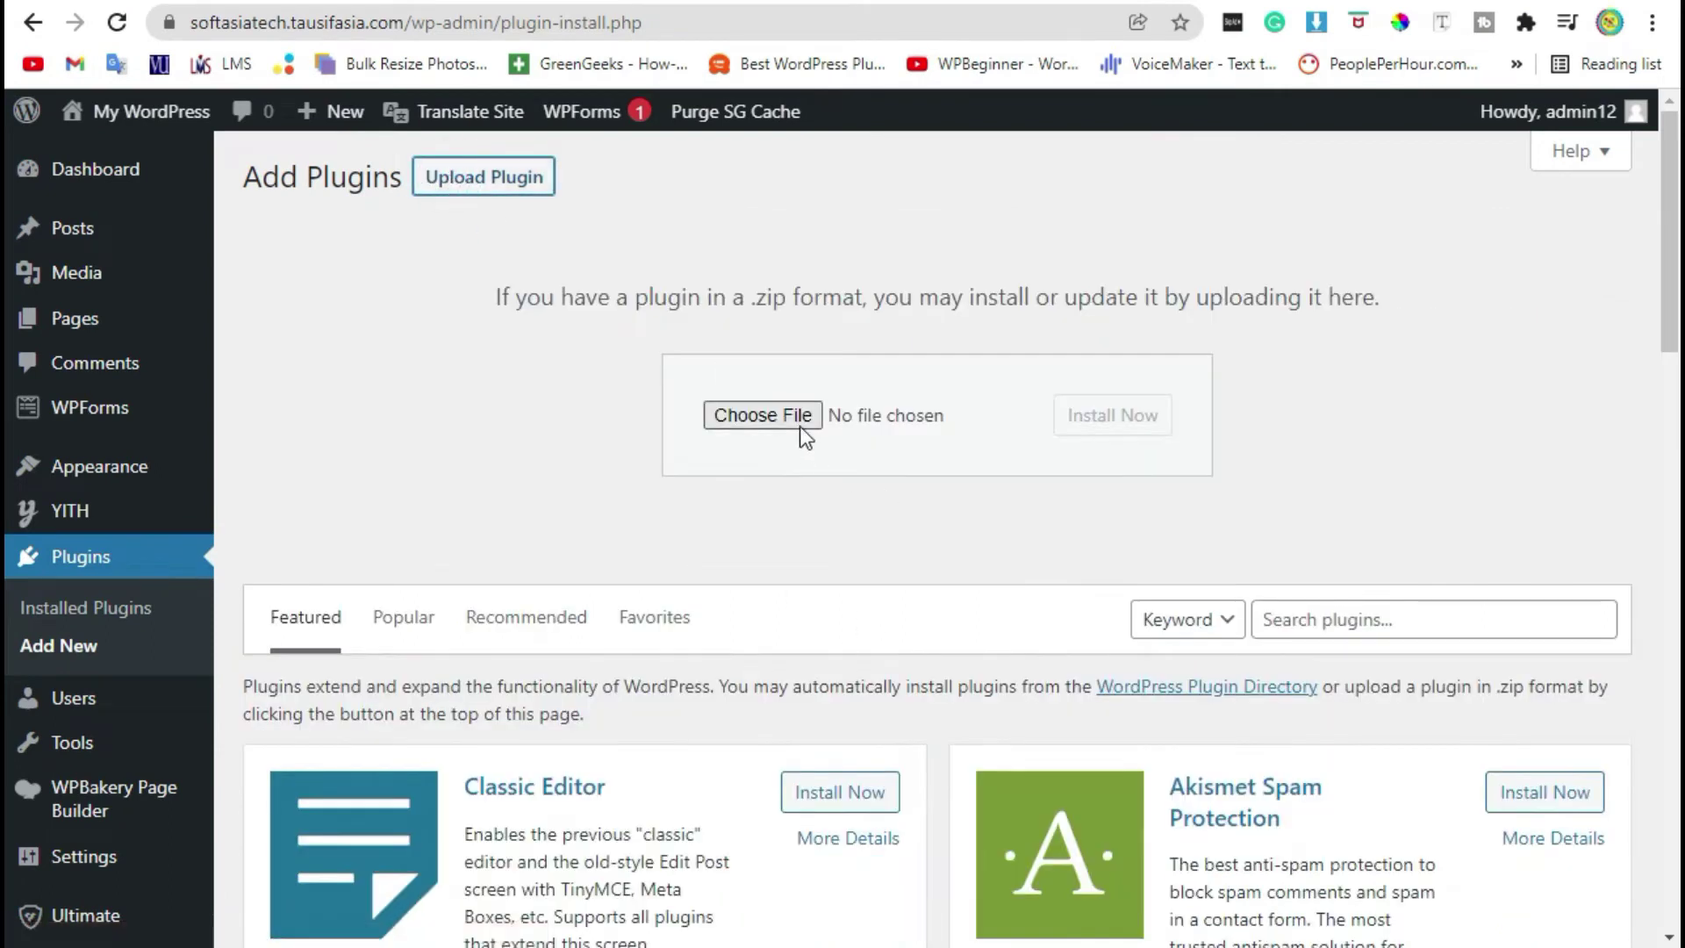
Choose Ultimate_VC_Addons.zip from the computer and install it as a plugin
click(798, 422)
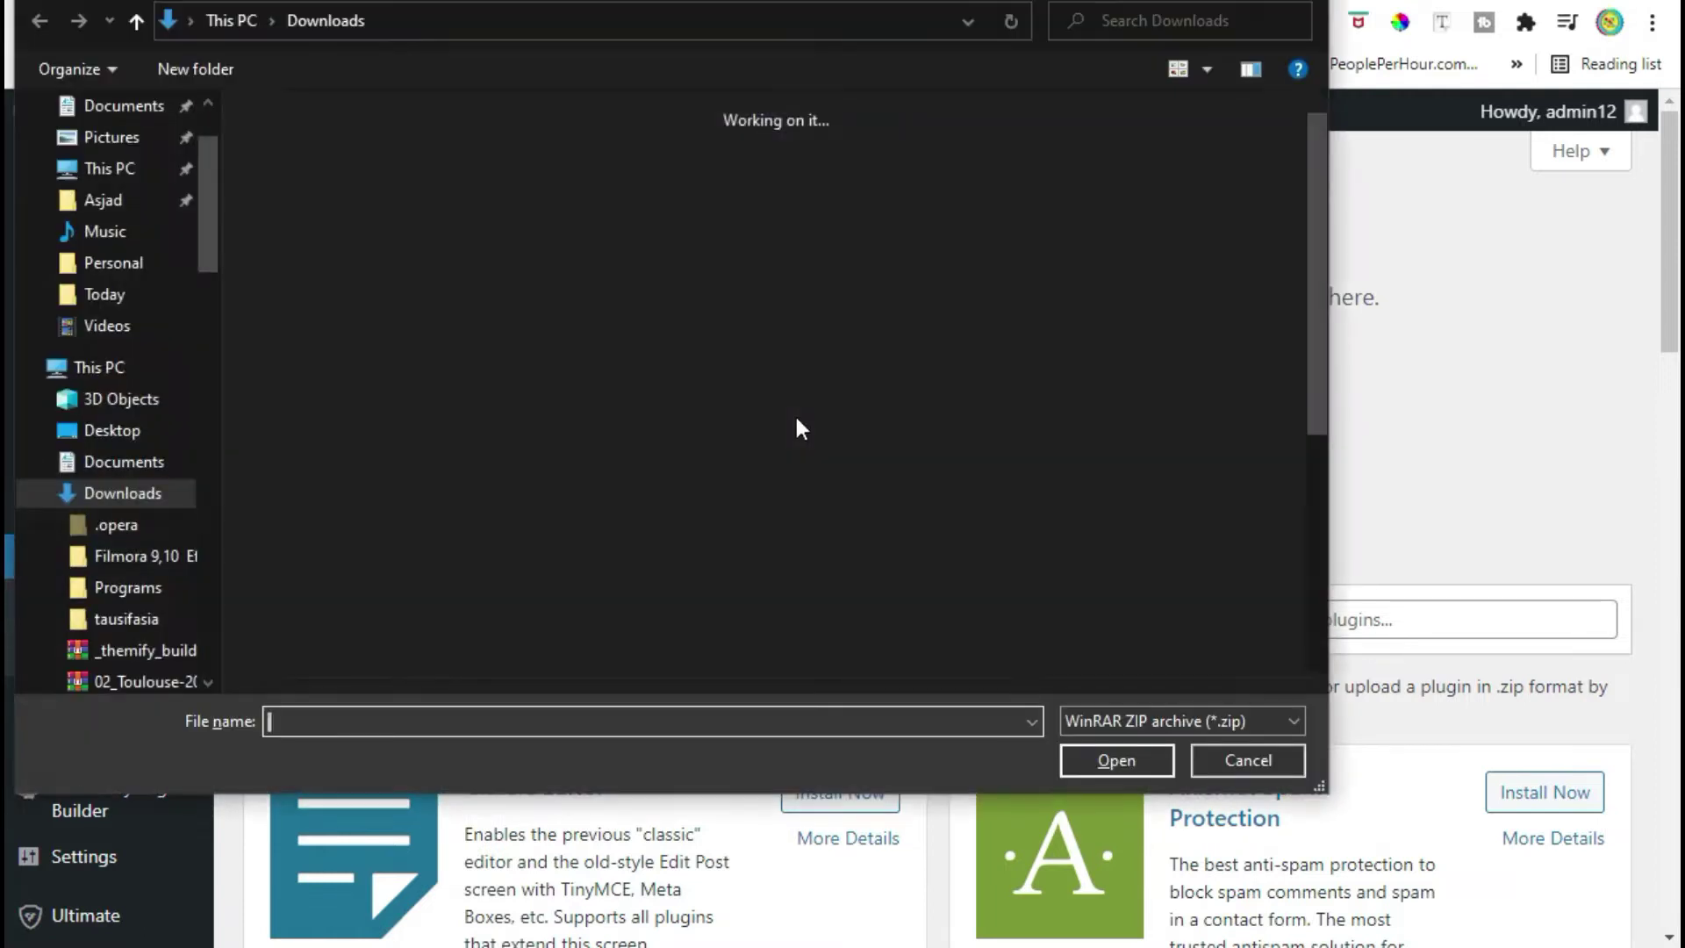
click(144, 425)
double_click(477, 209)
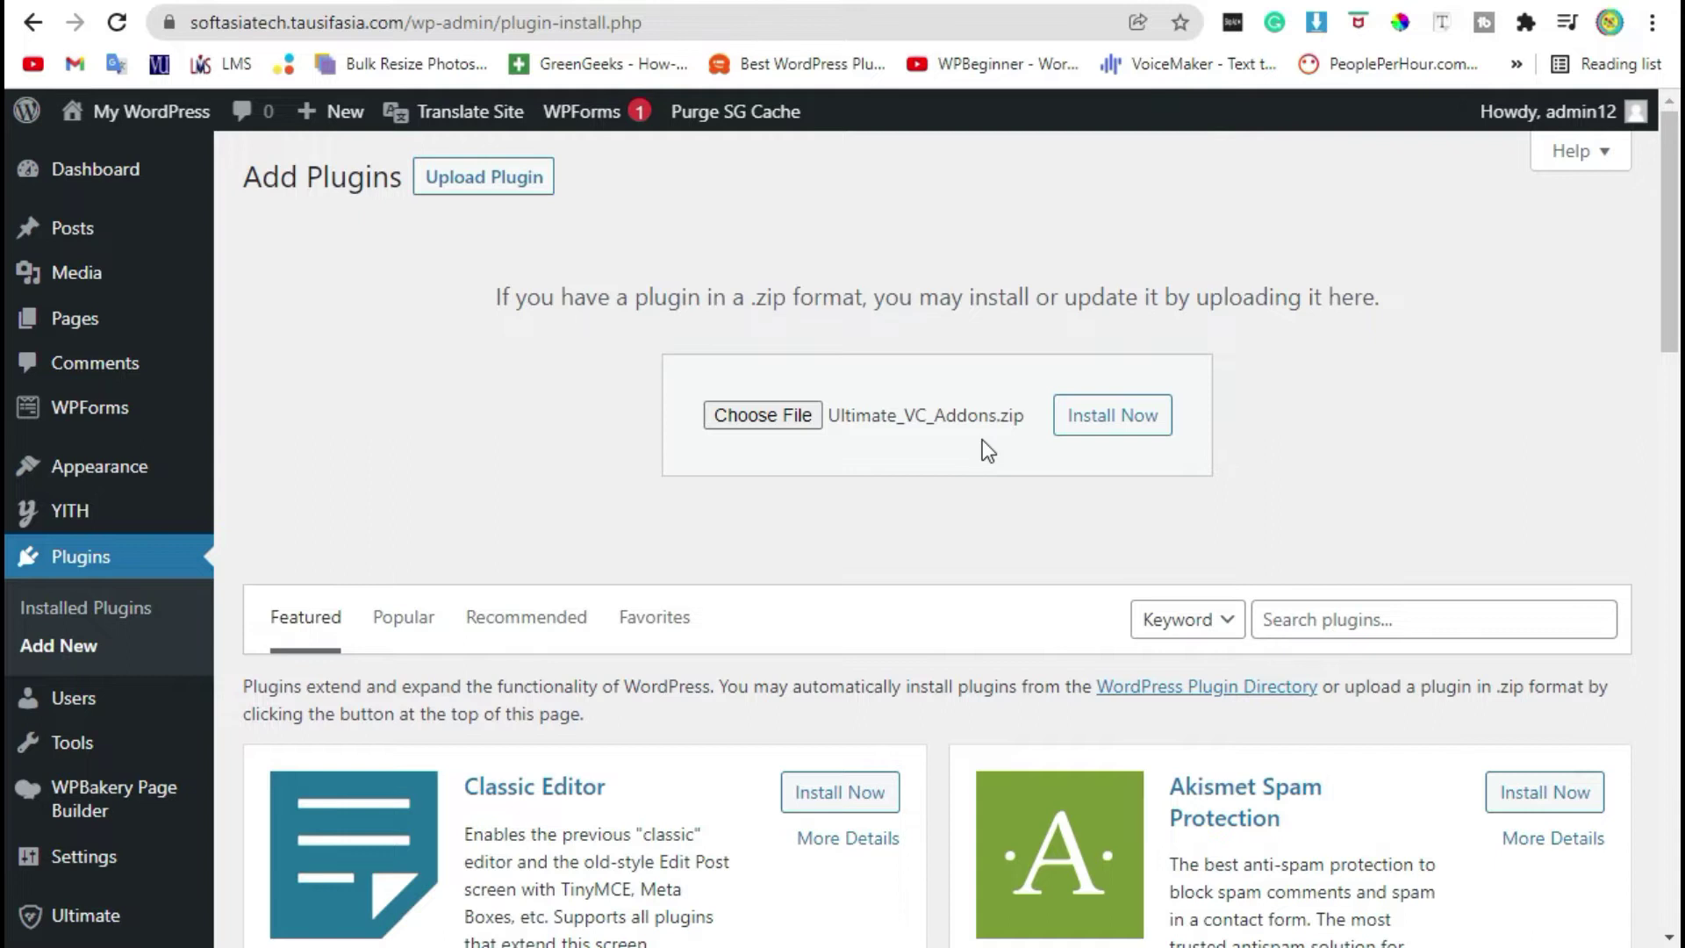
click(1114, 425)
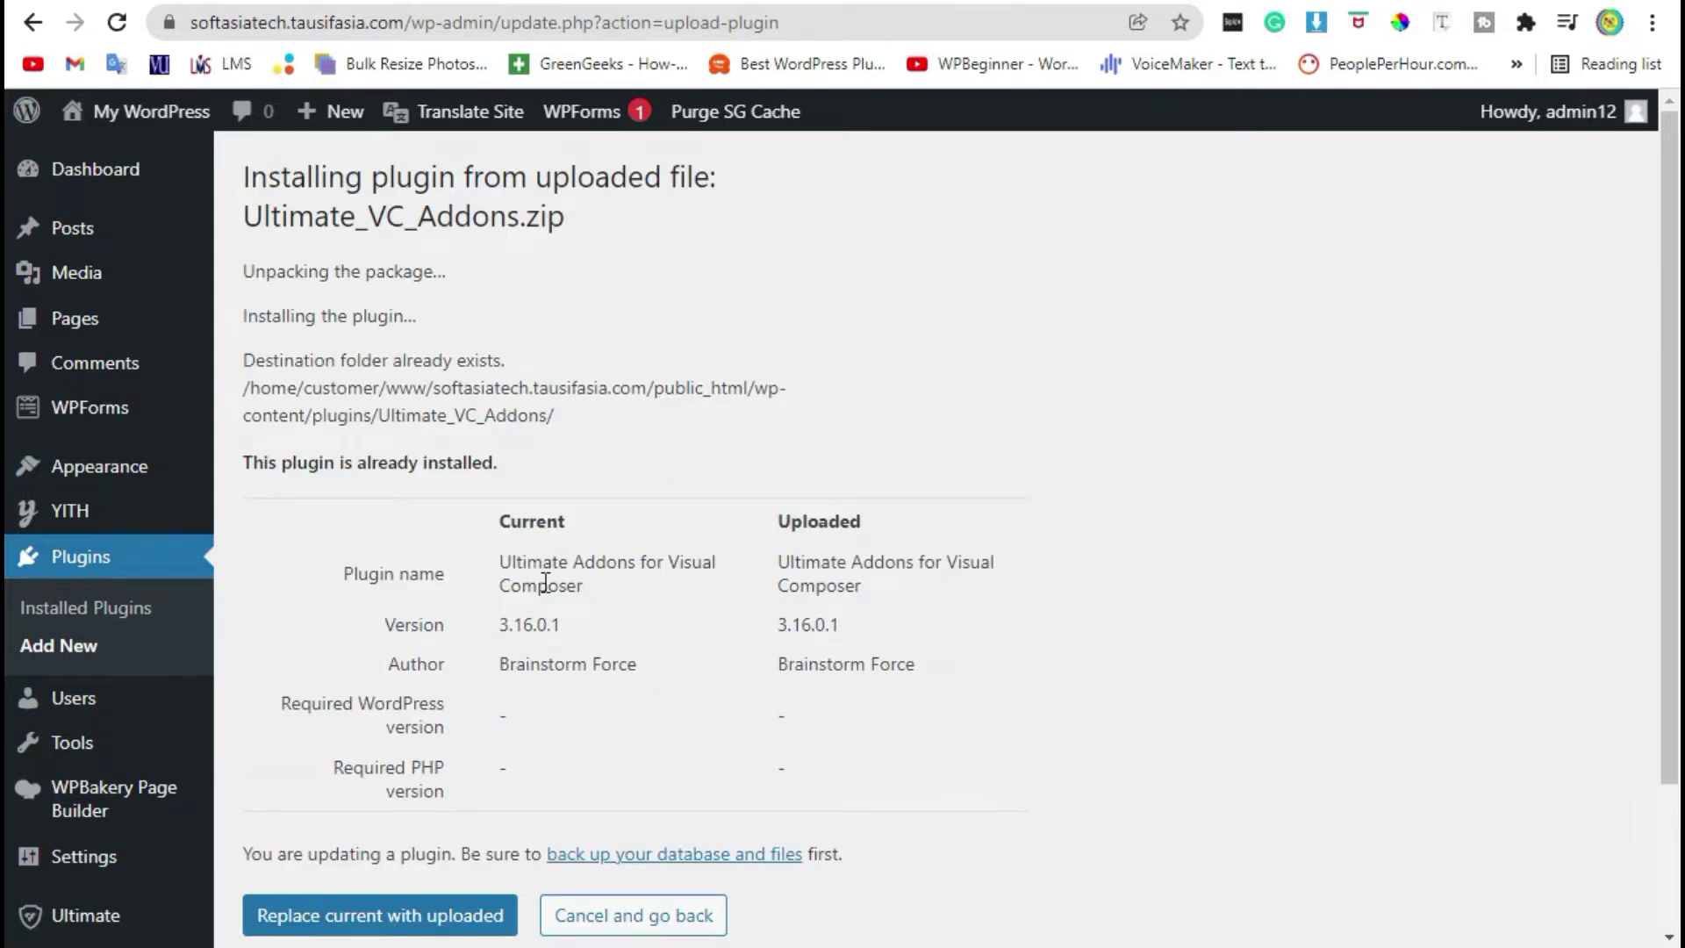
Replace the currently installed Ultimate Addons for Visual Composer plugin with the uploaded version
scroll(545, 583, down, 2)
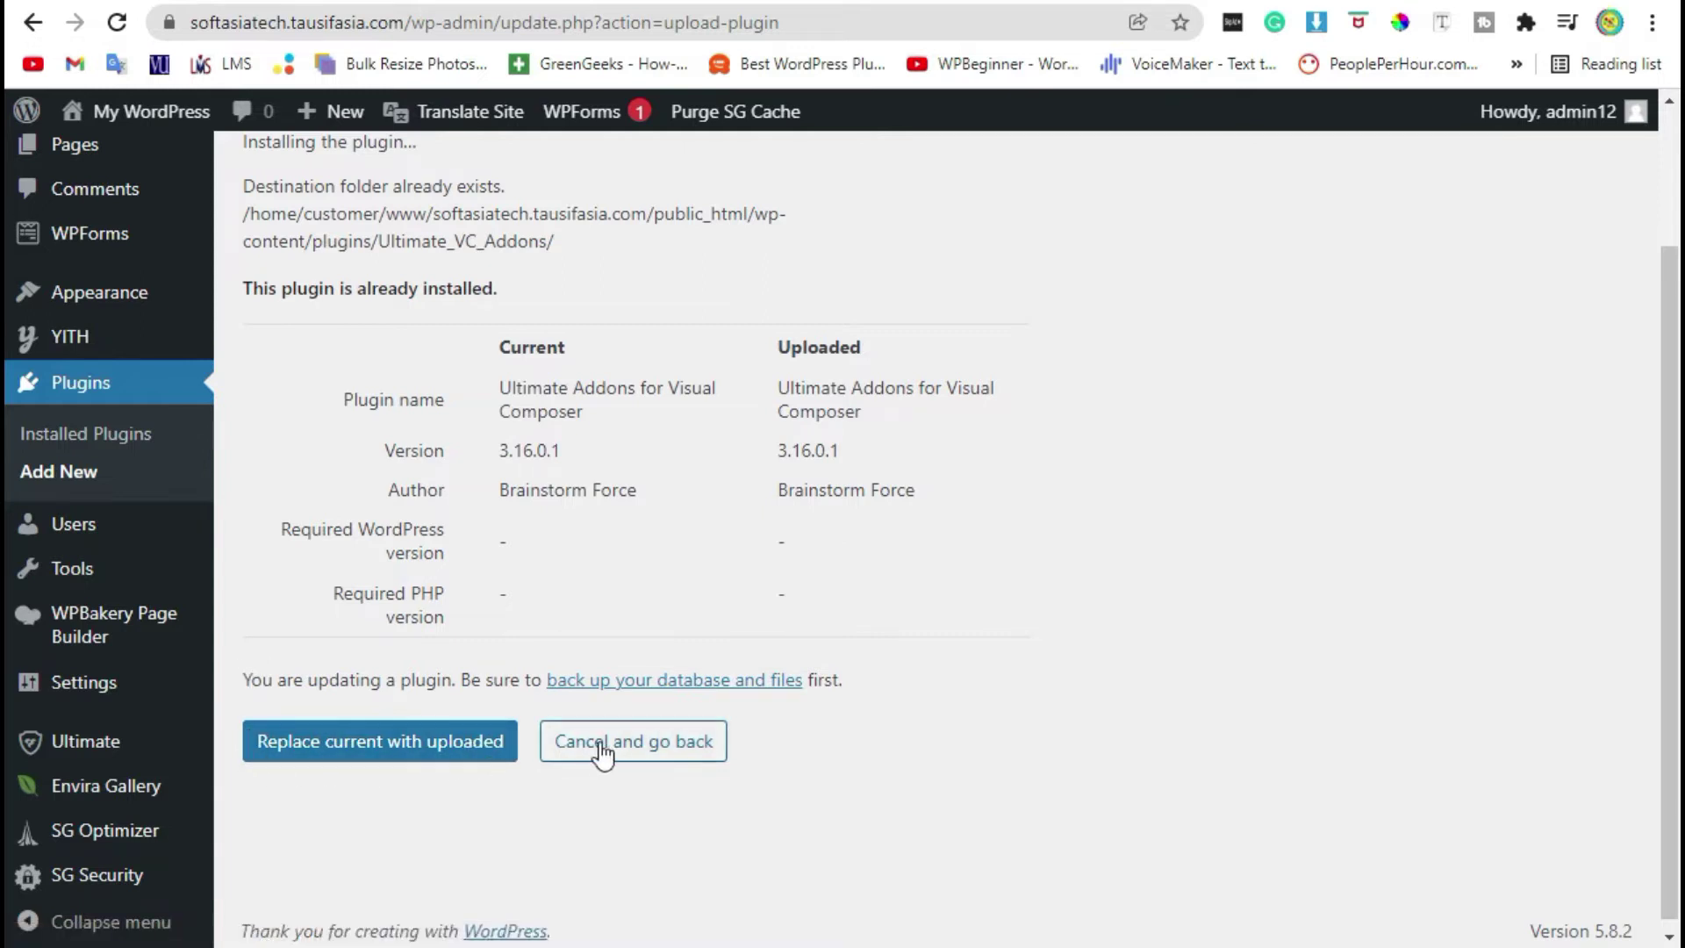
click(335, 760)
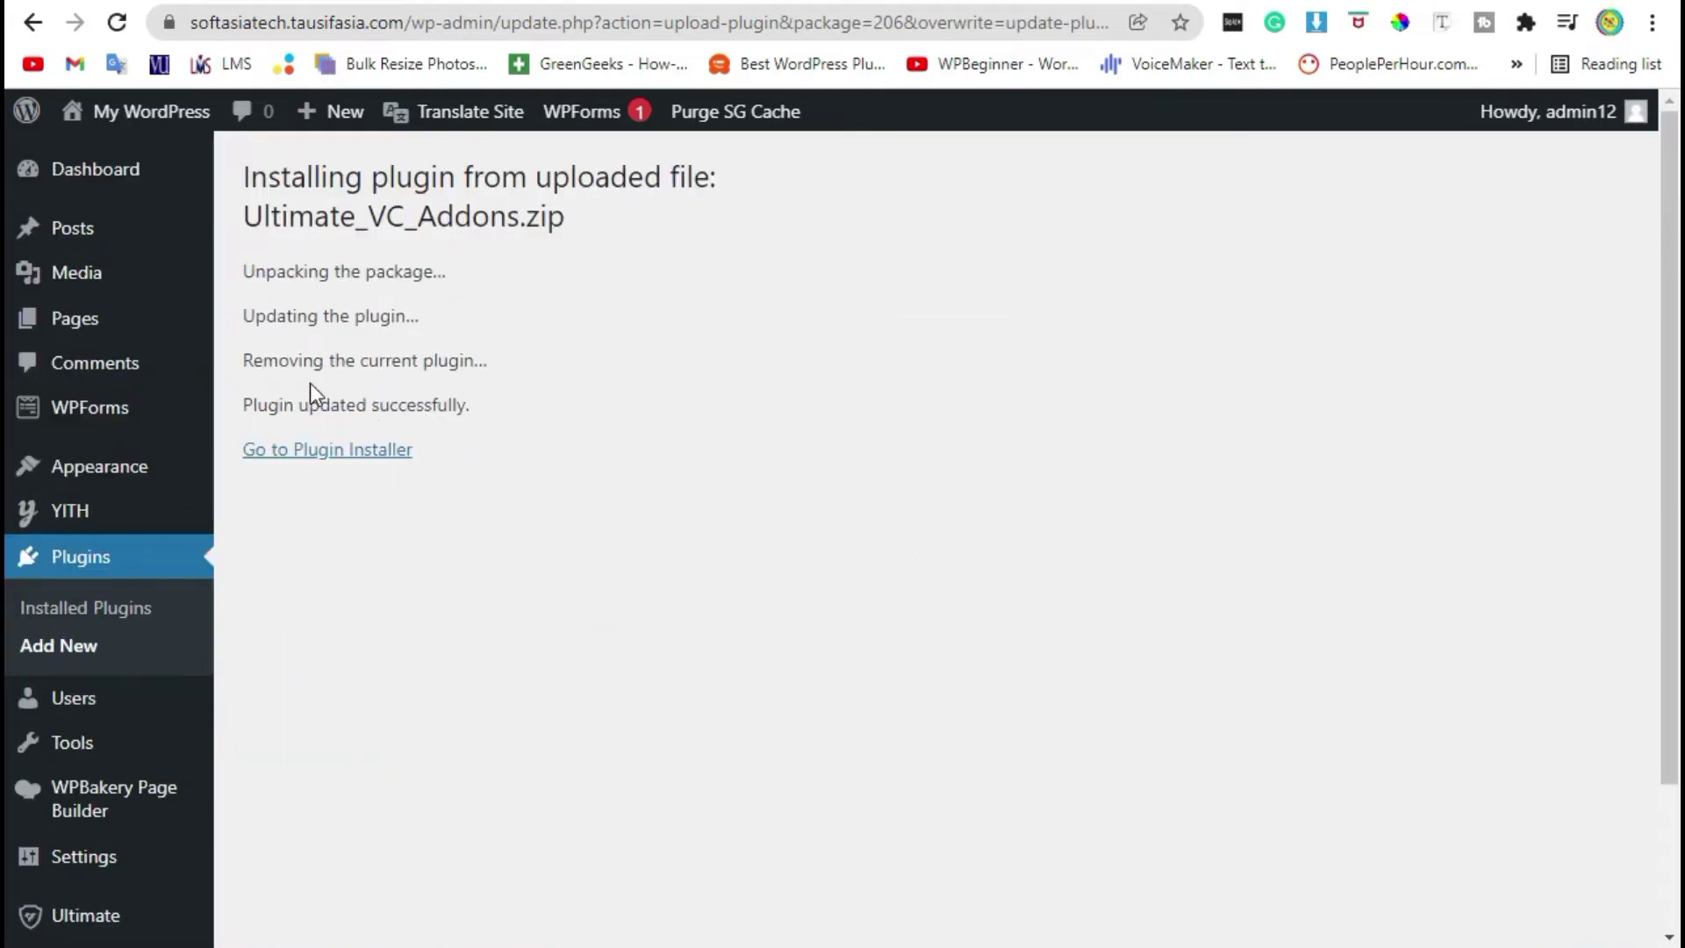
drag(257, 405, 466, 401)
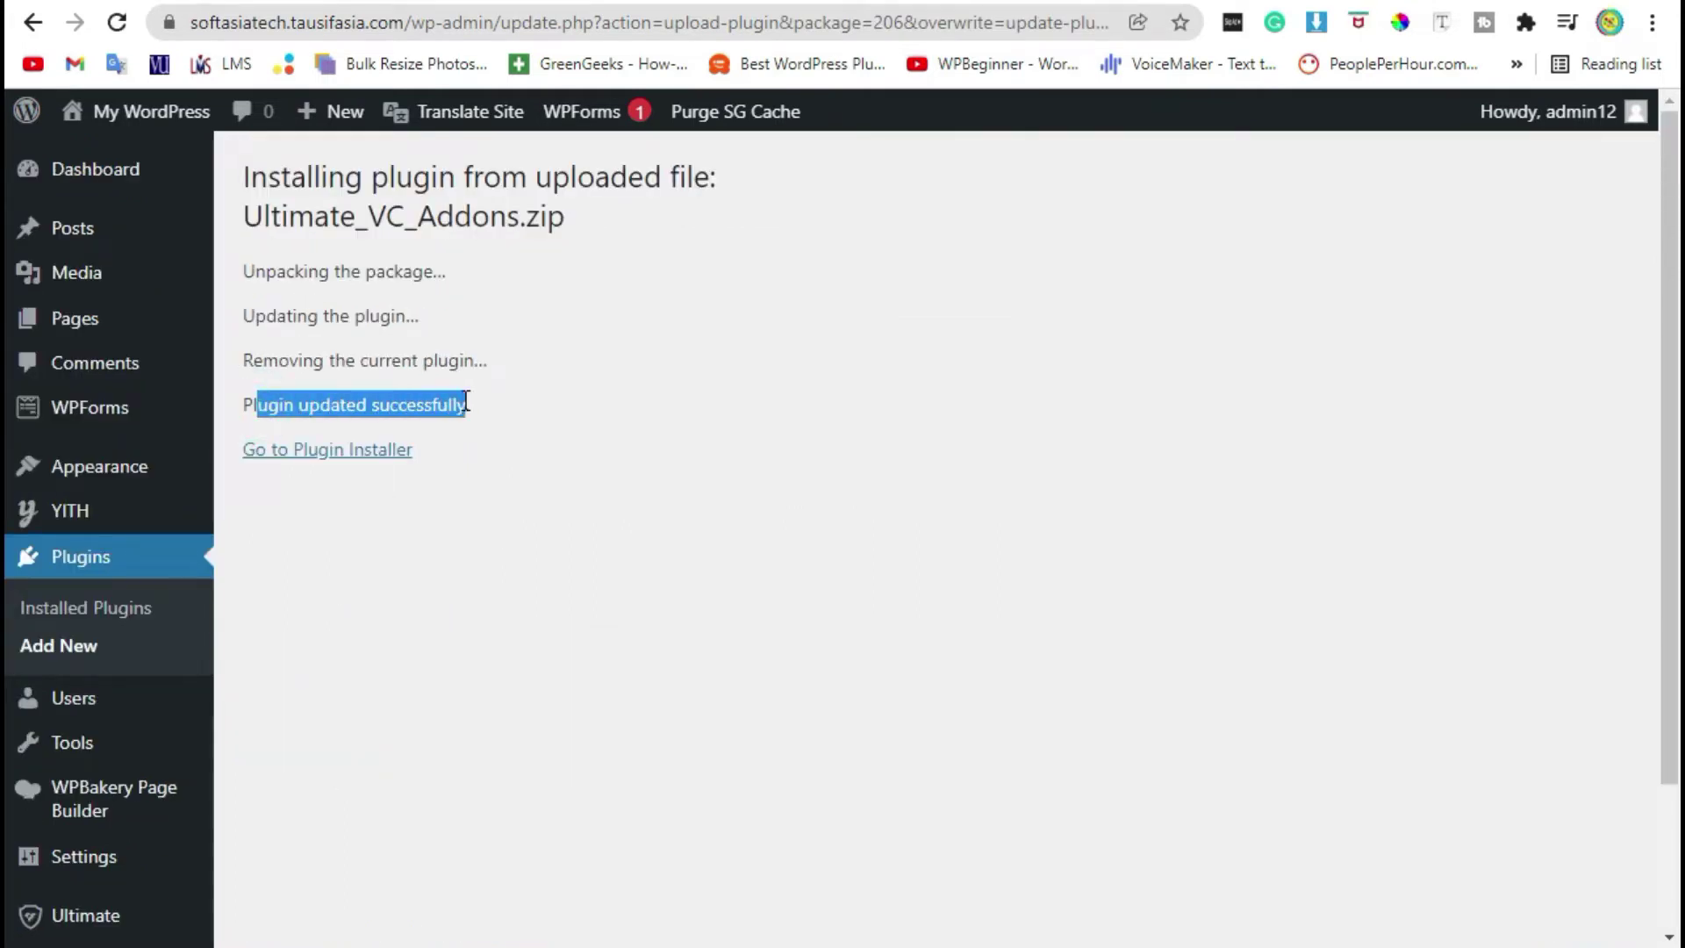
Return to the dashboard, create a new post titled "Addons" and publish it
click(116, 176)
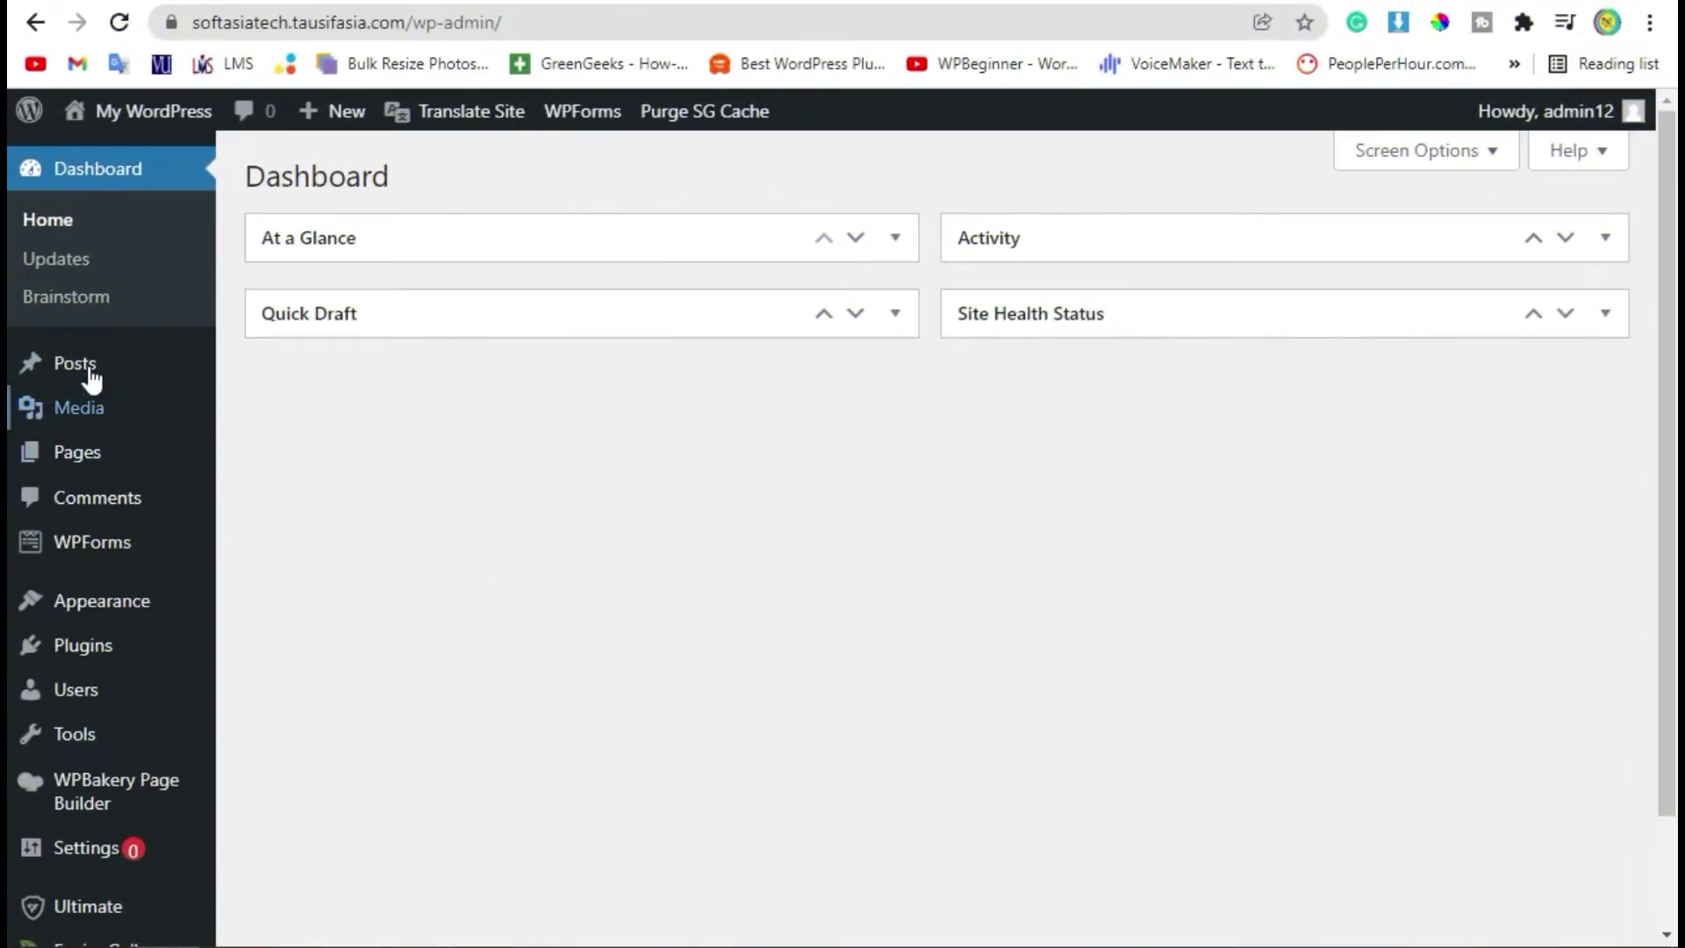
mouse_move(90, 364)
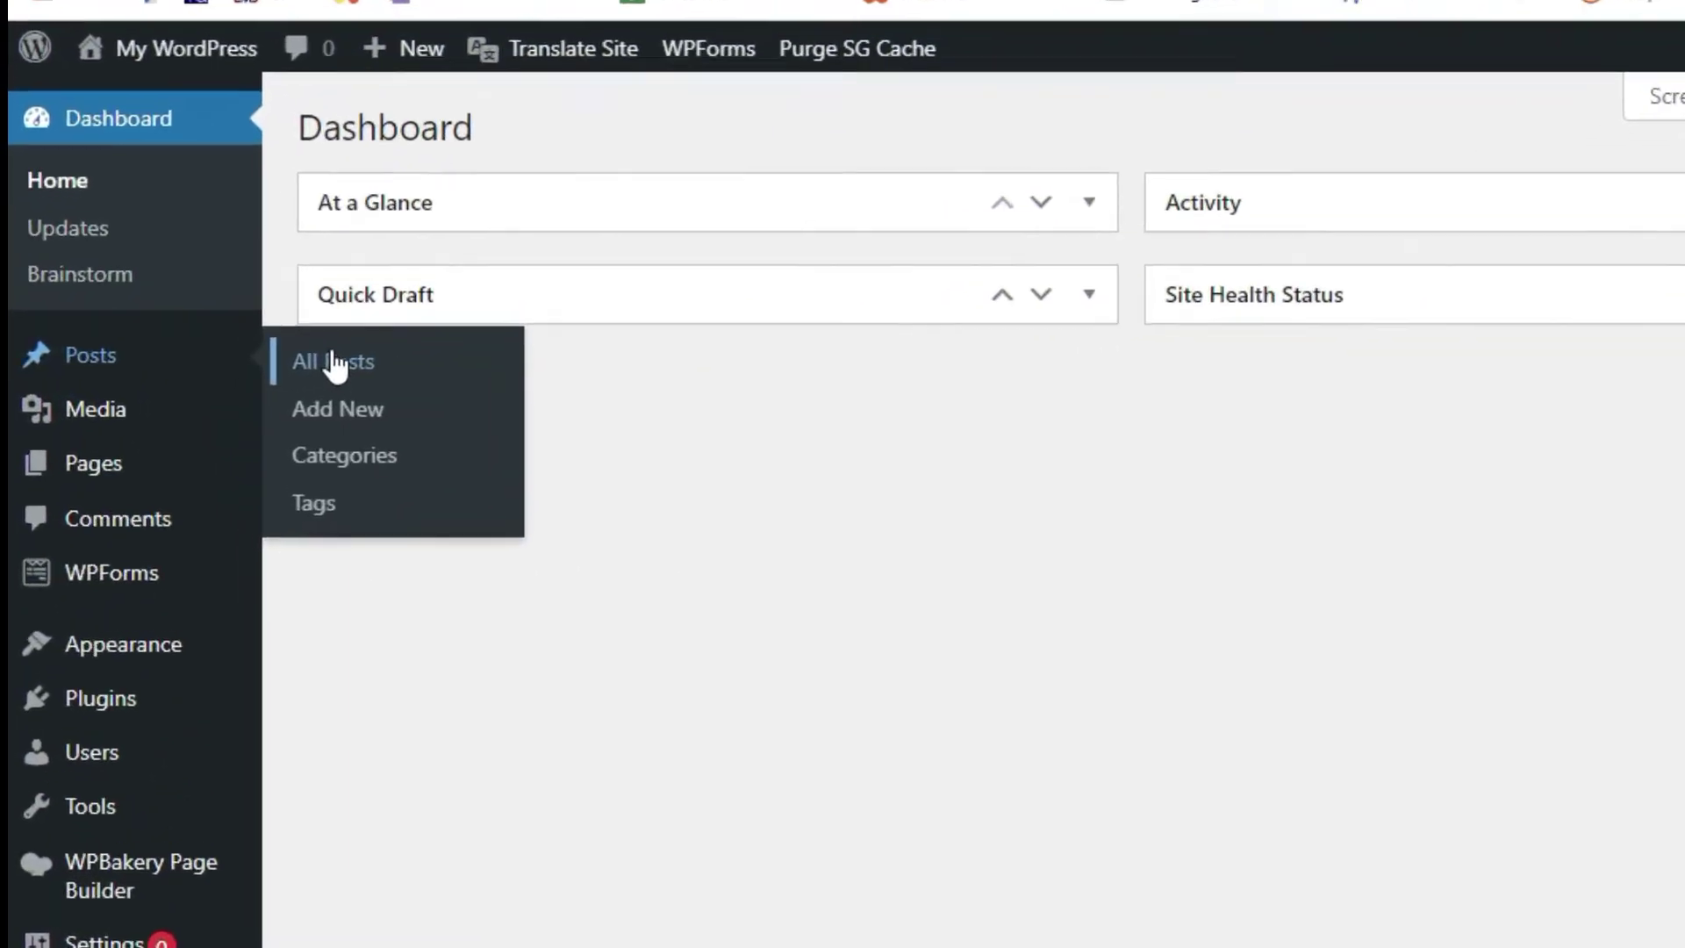
click(298, 406)
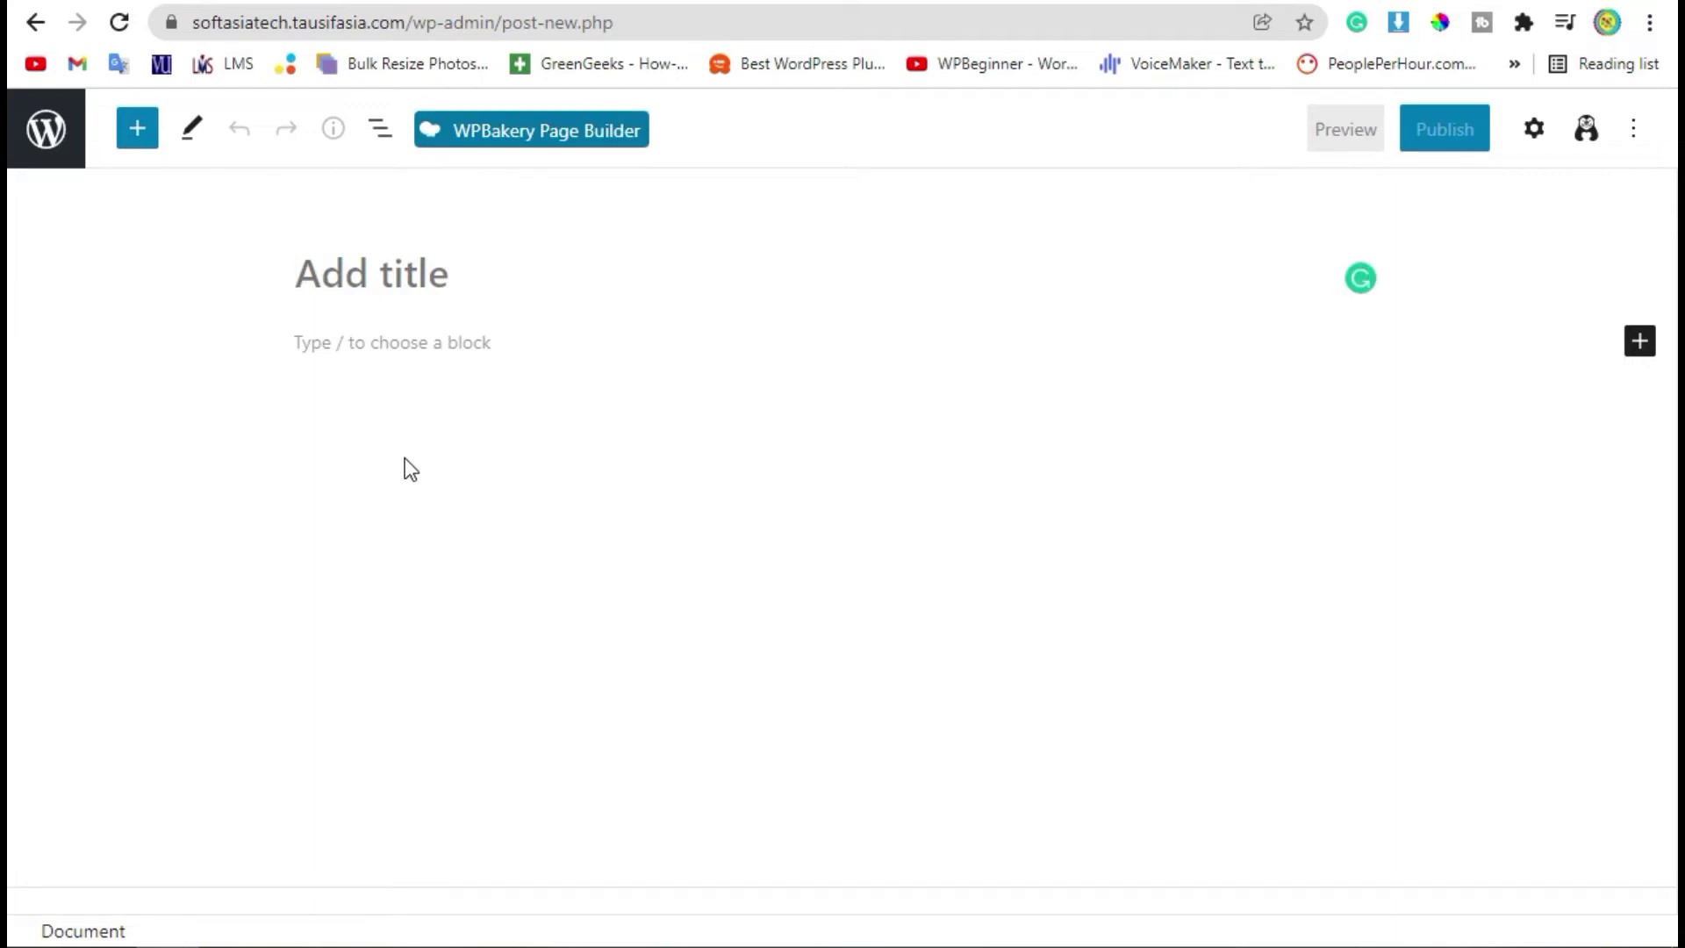
text(Addons)
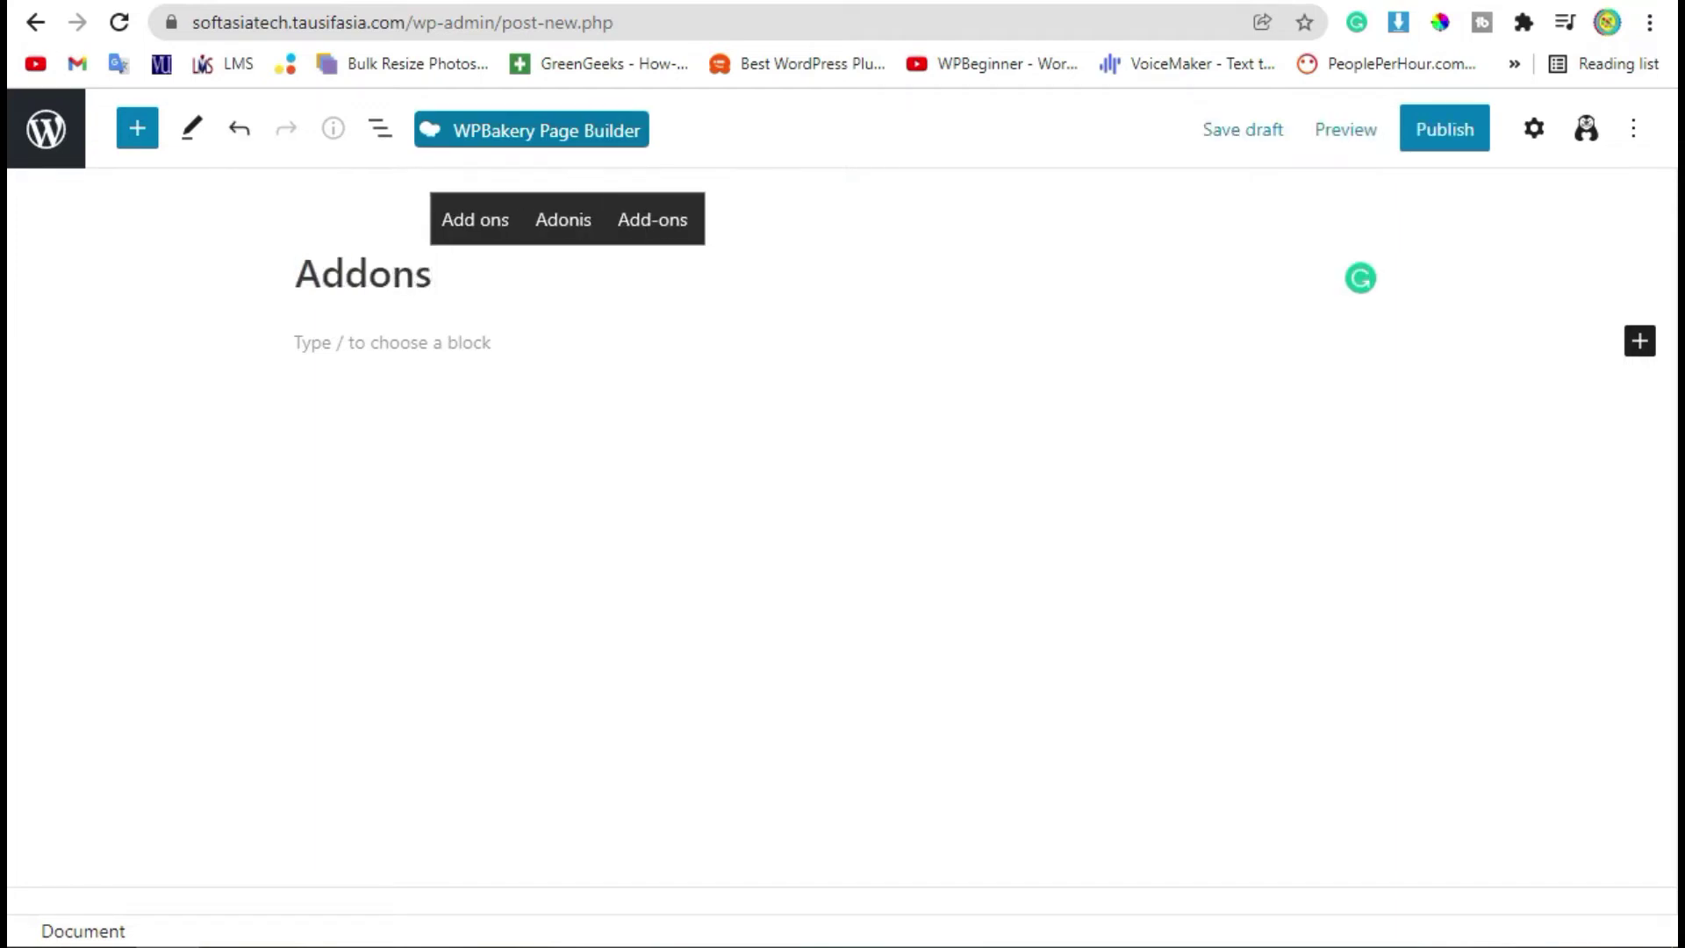
click(1425, 130)
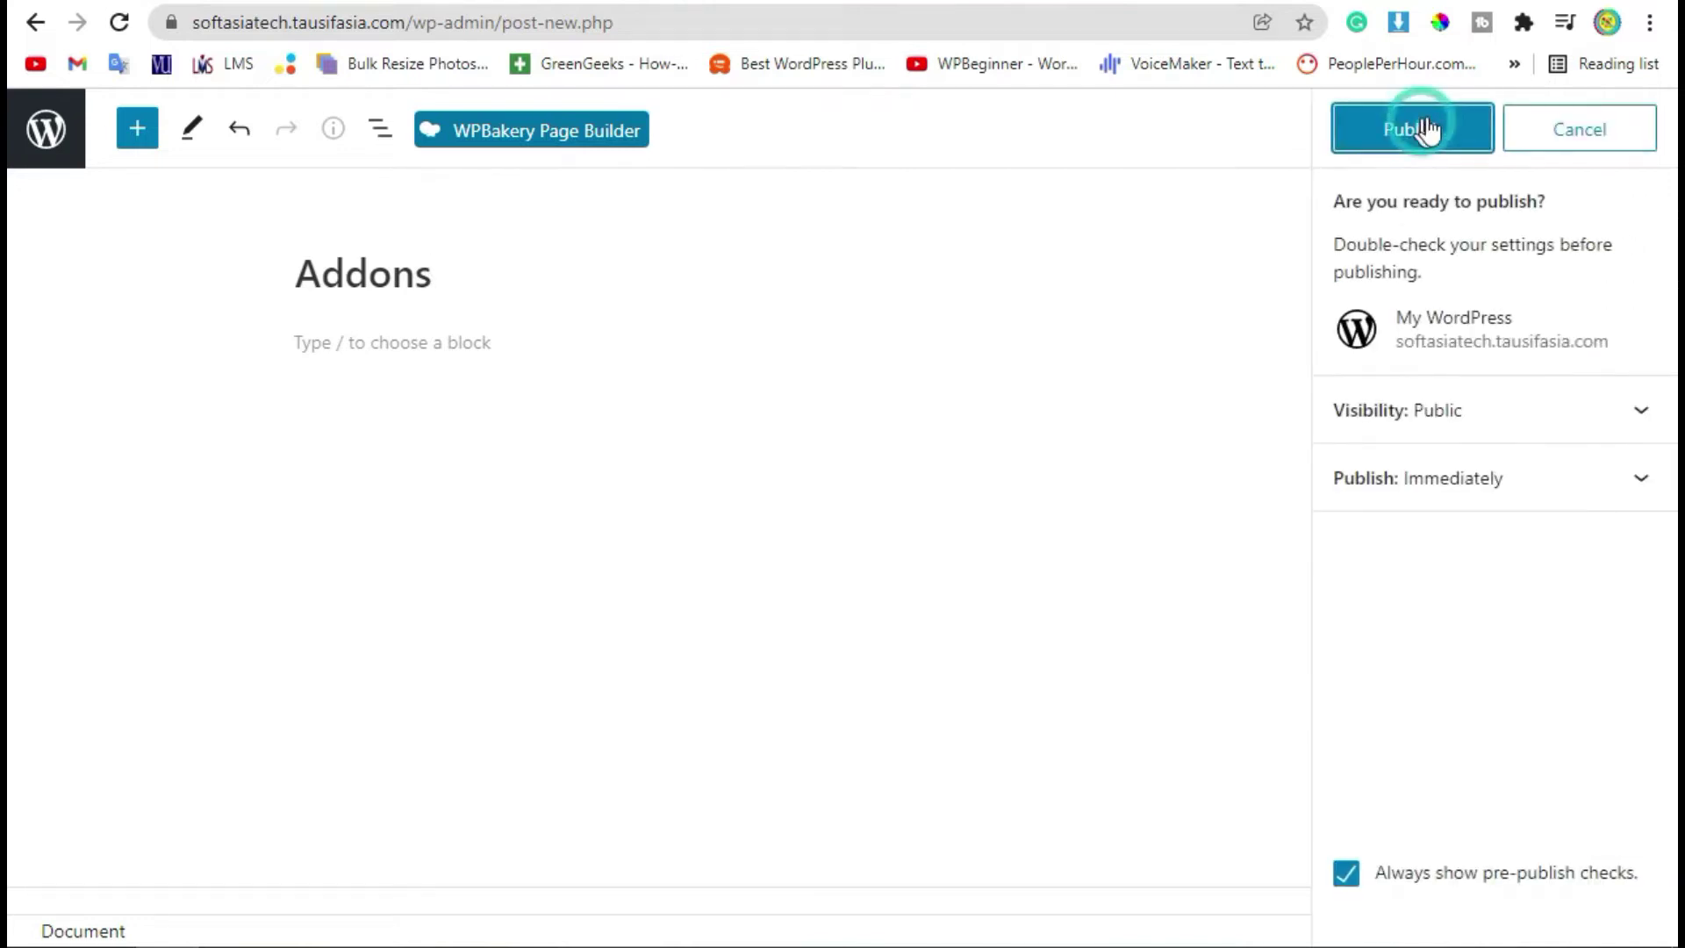
click(1429, 127)
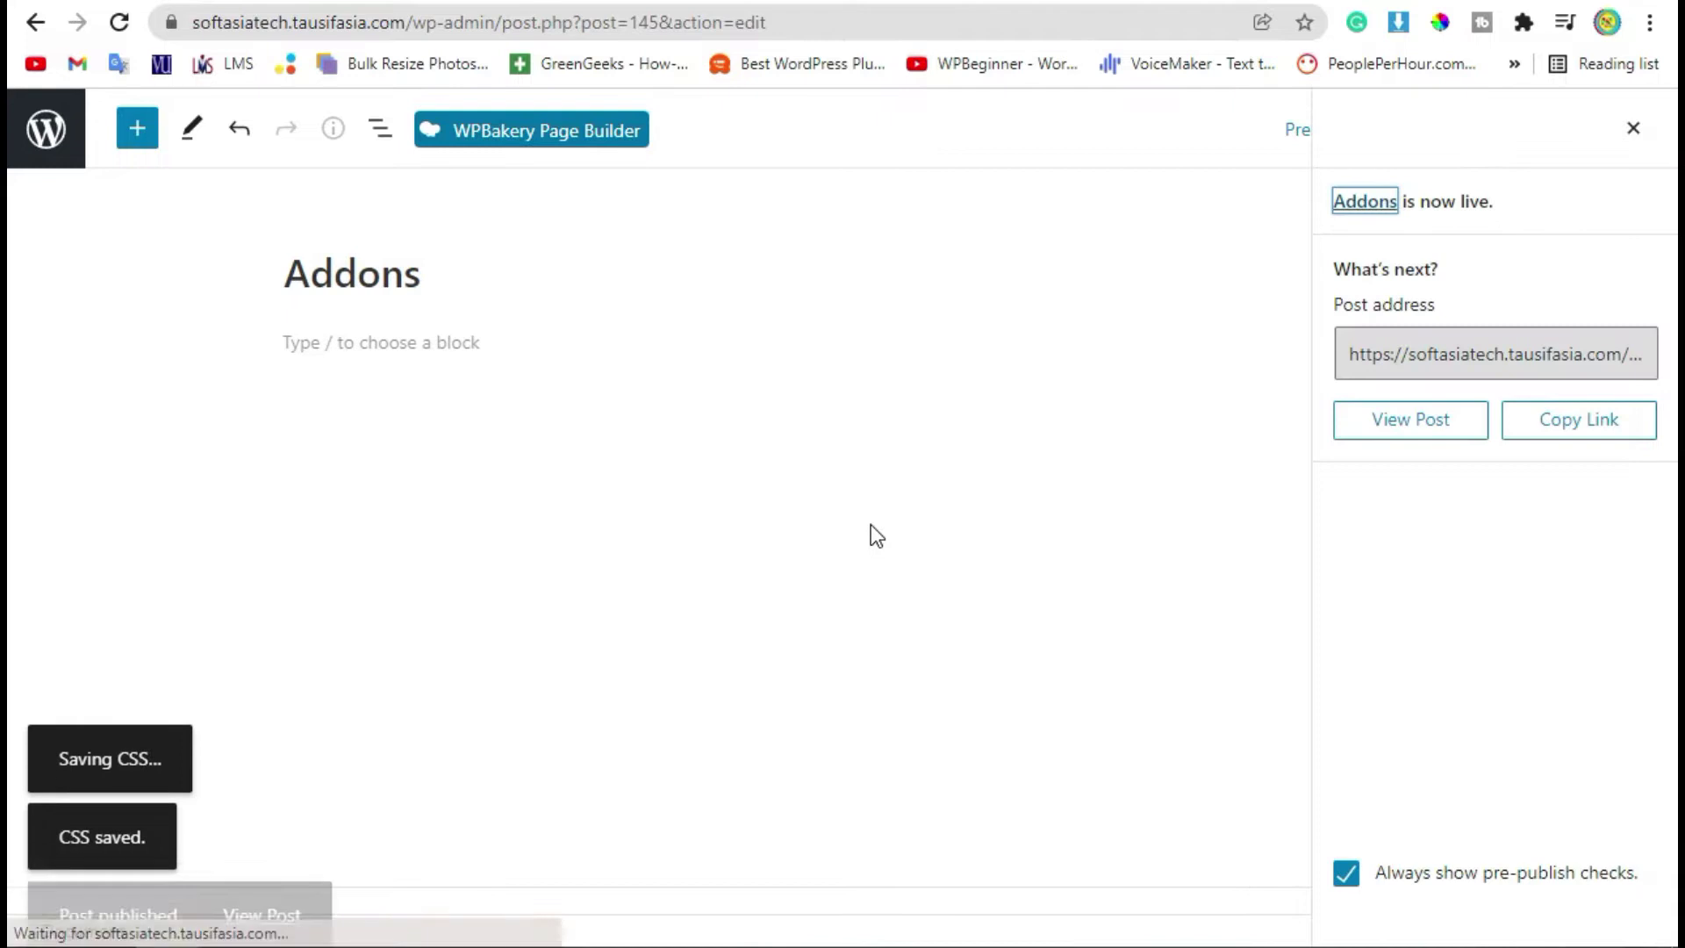
Open the Addons post in WPBakery Page Builder with its Backend Editor
click(502, 141)
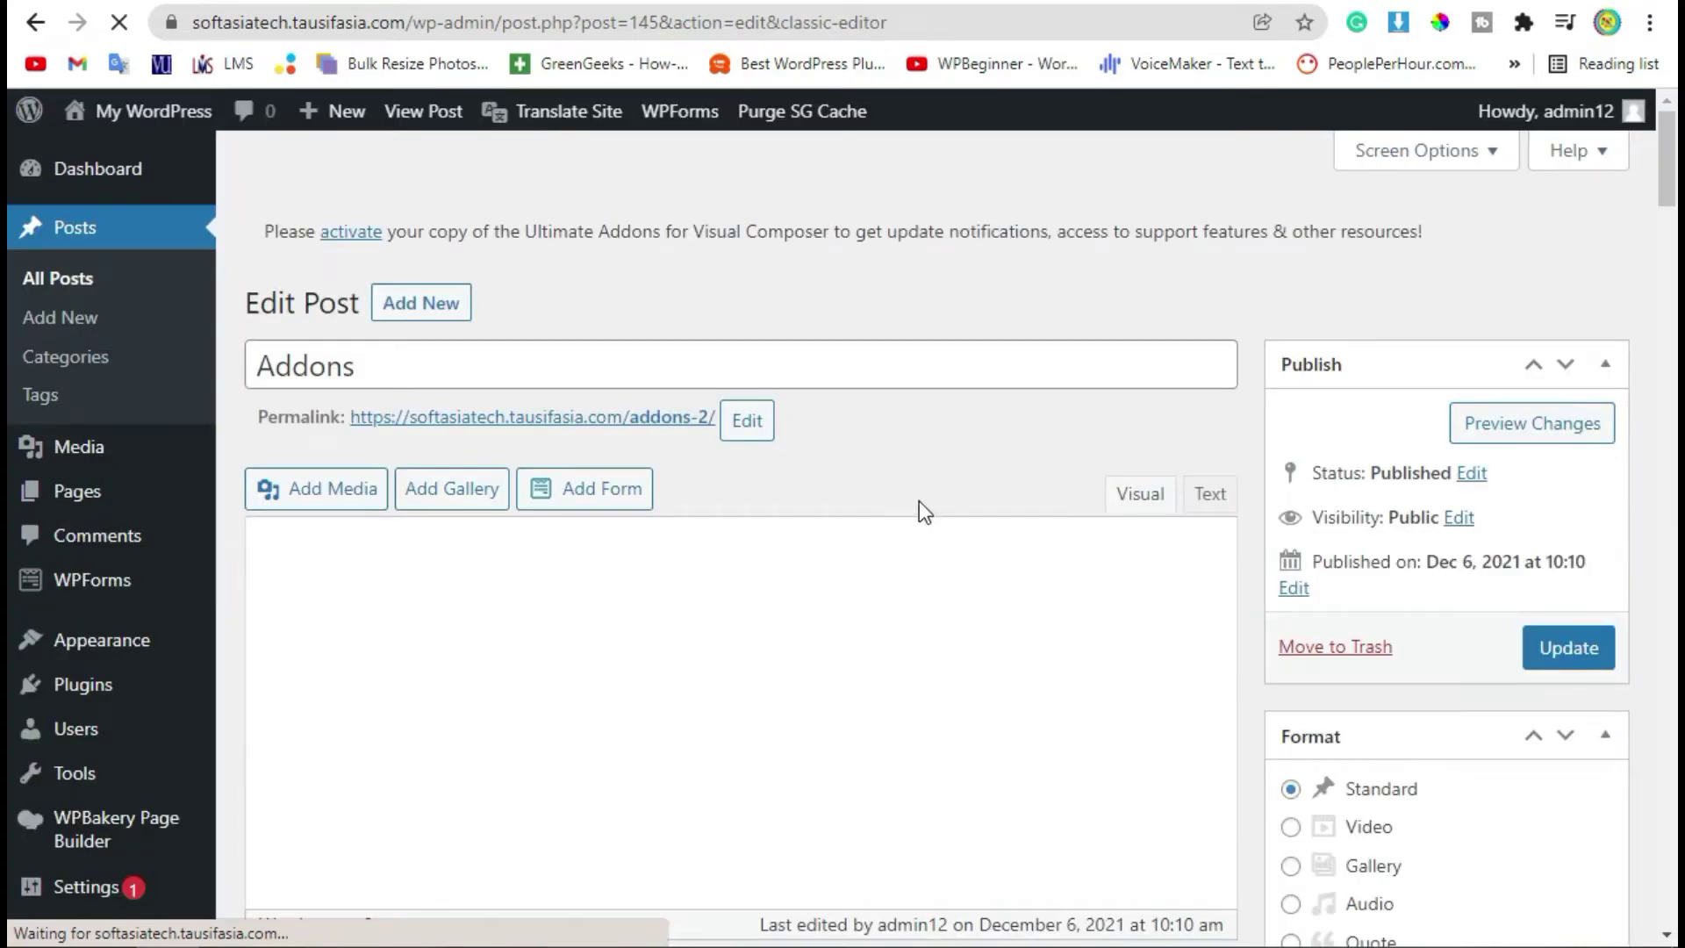
scroll(919, 503, down, 2)
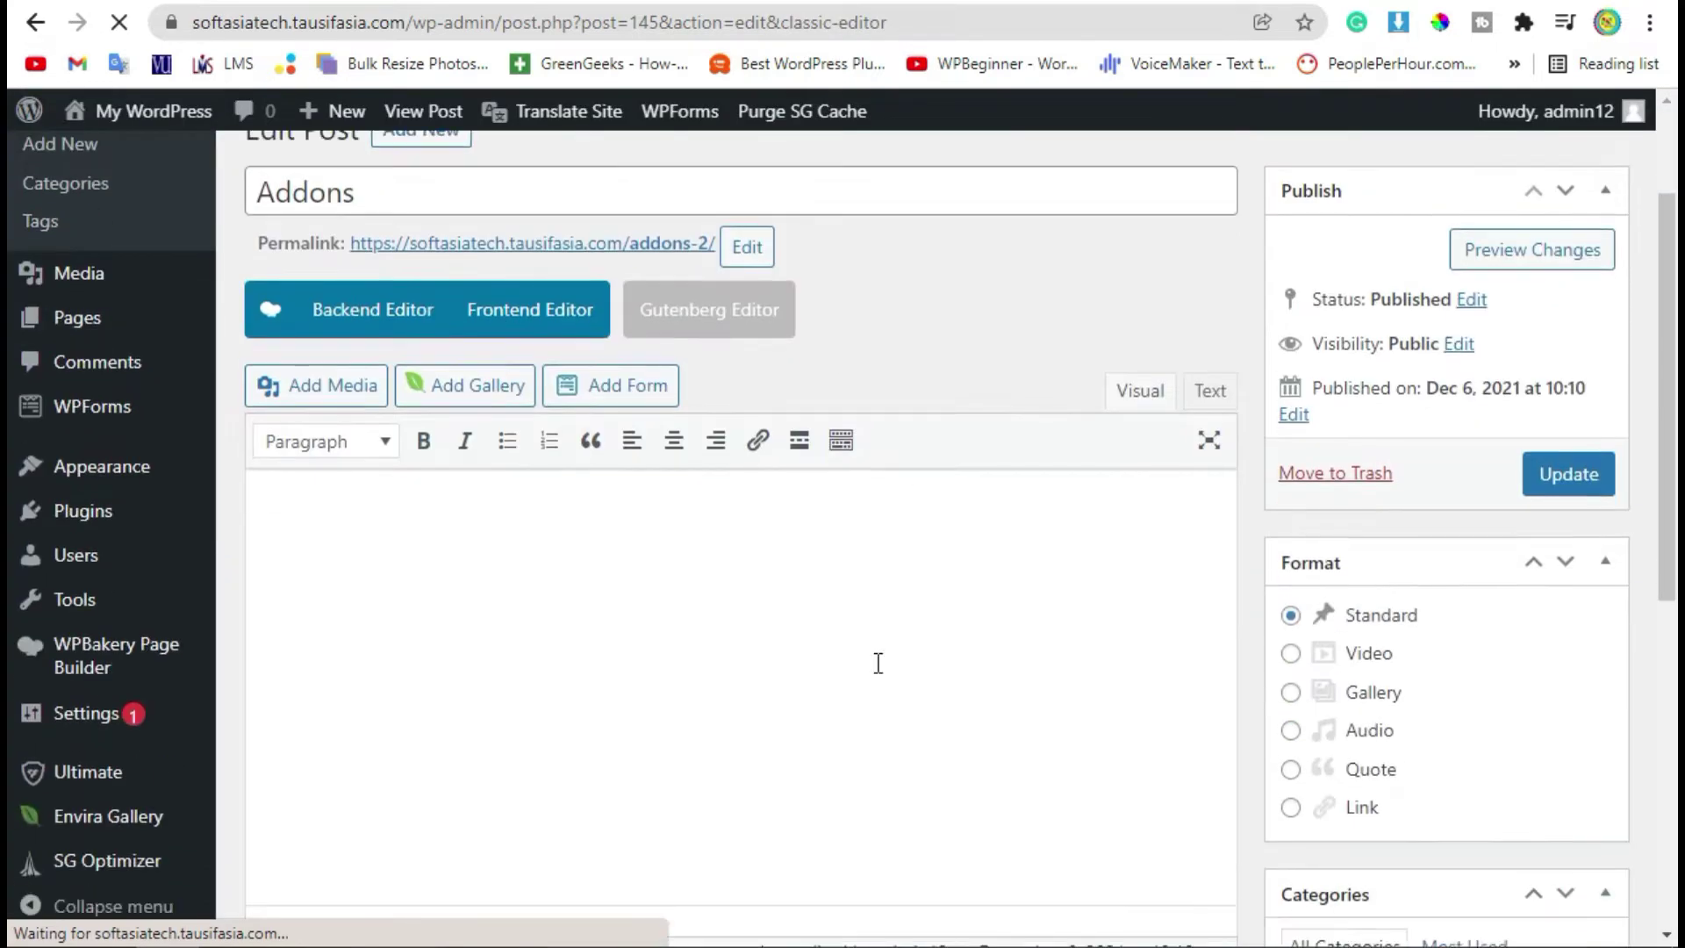
click(341, 316)
scroll(1230, 709, down, 2)
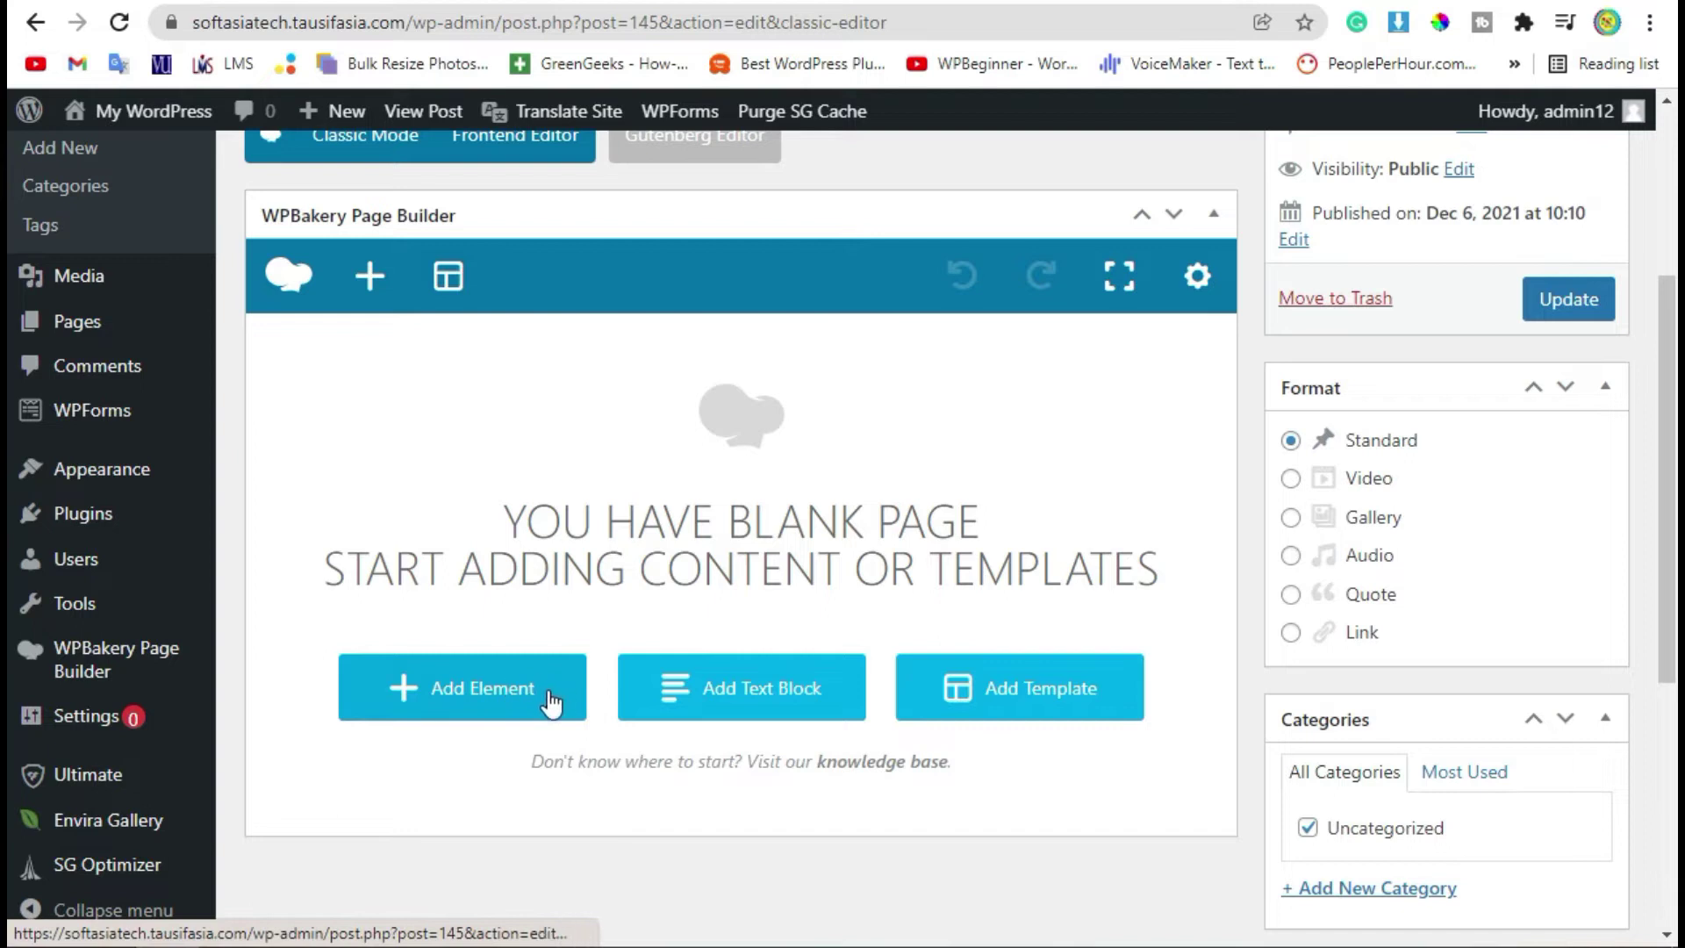
Add an Info Circle element from the Ultimate VC Addons to the blank post and close its settings
click(456, 692)
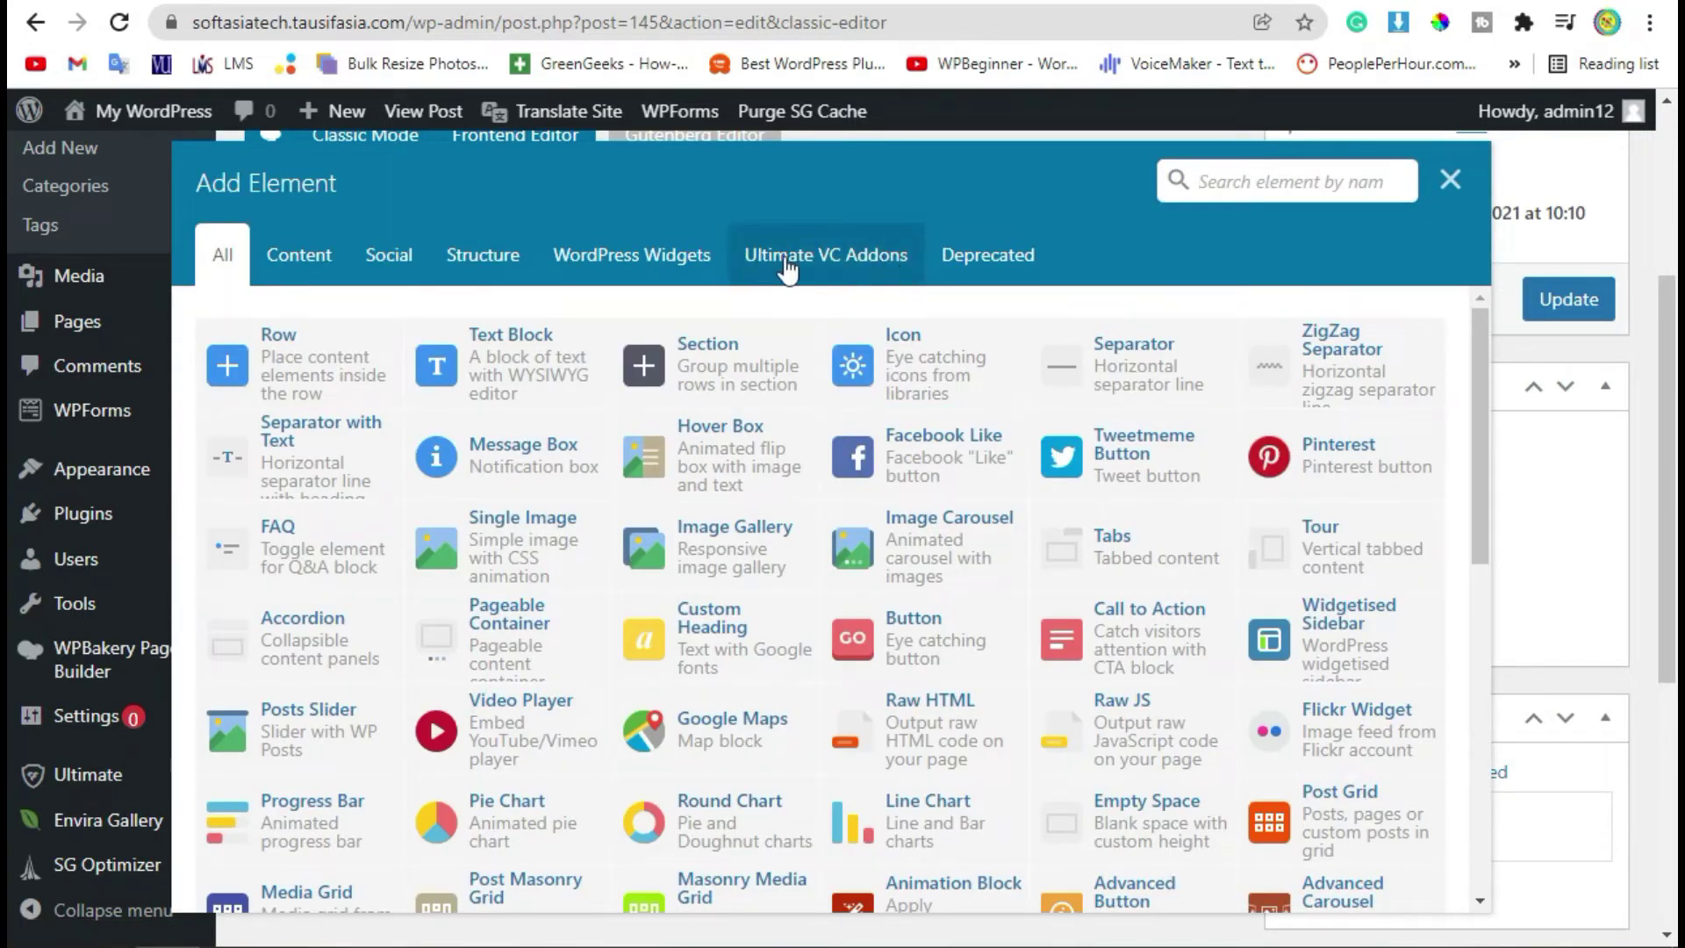
click(787, 265)
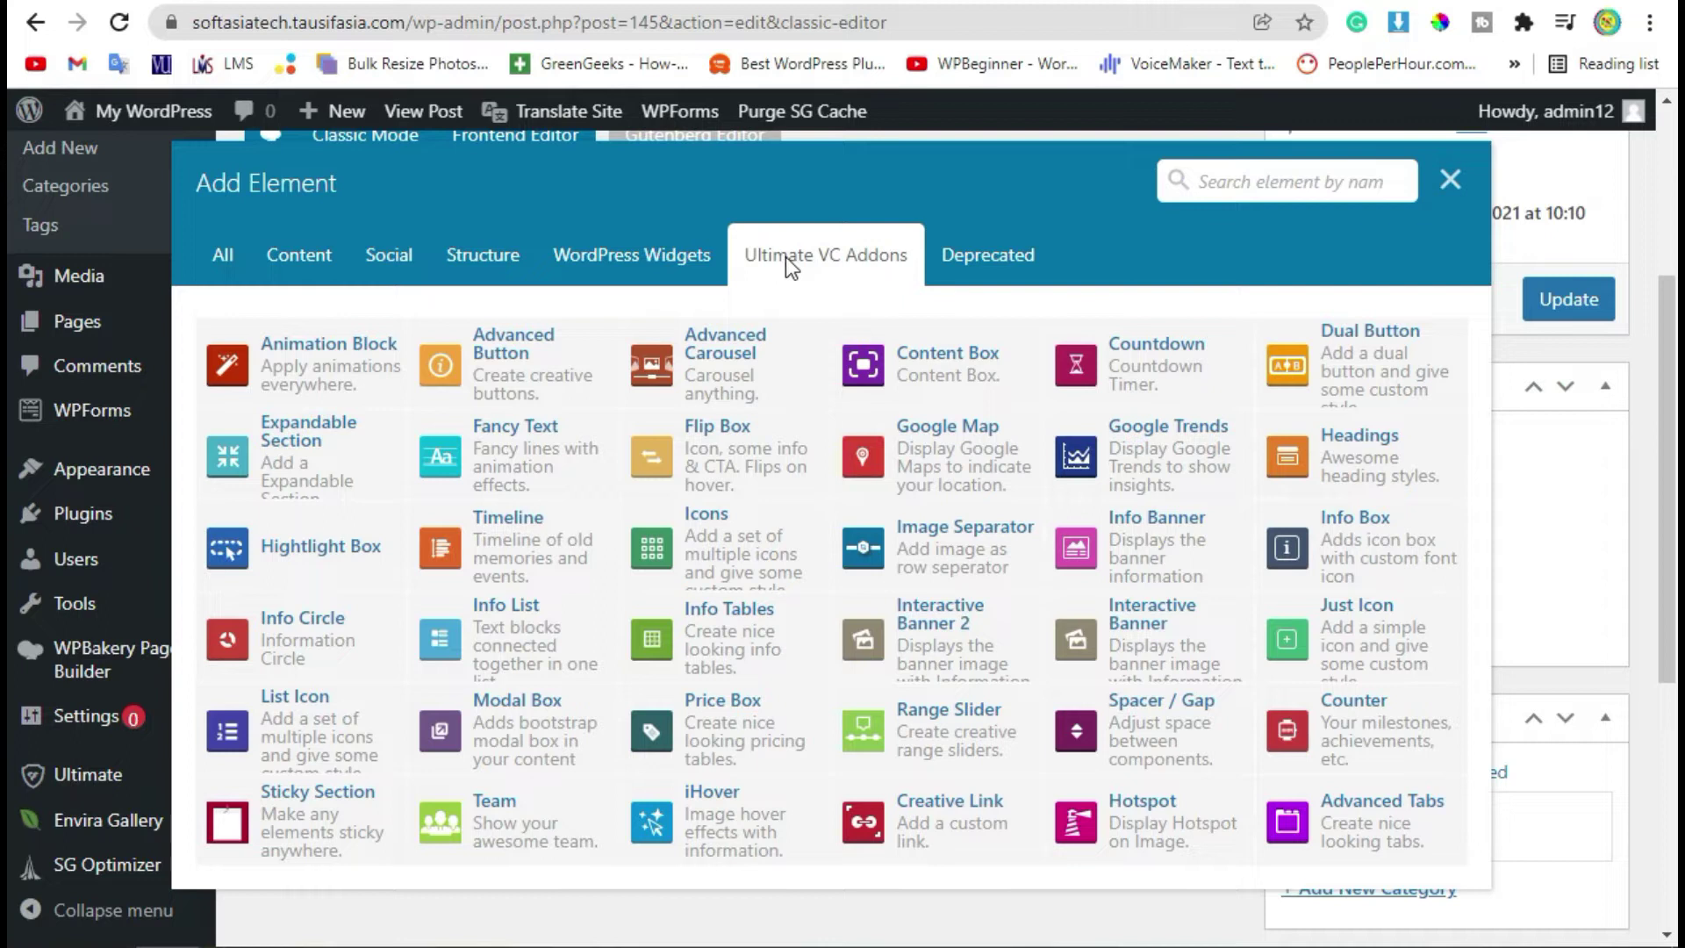
click(294, 646)
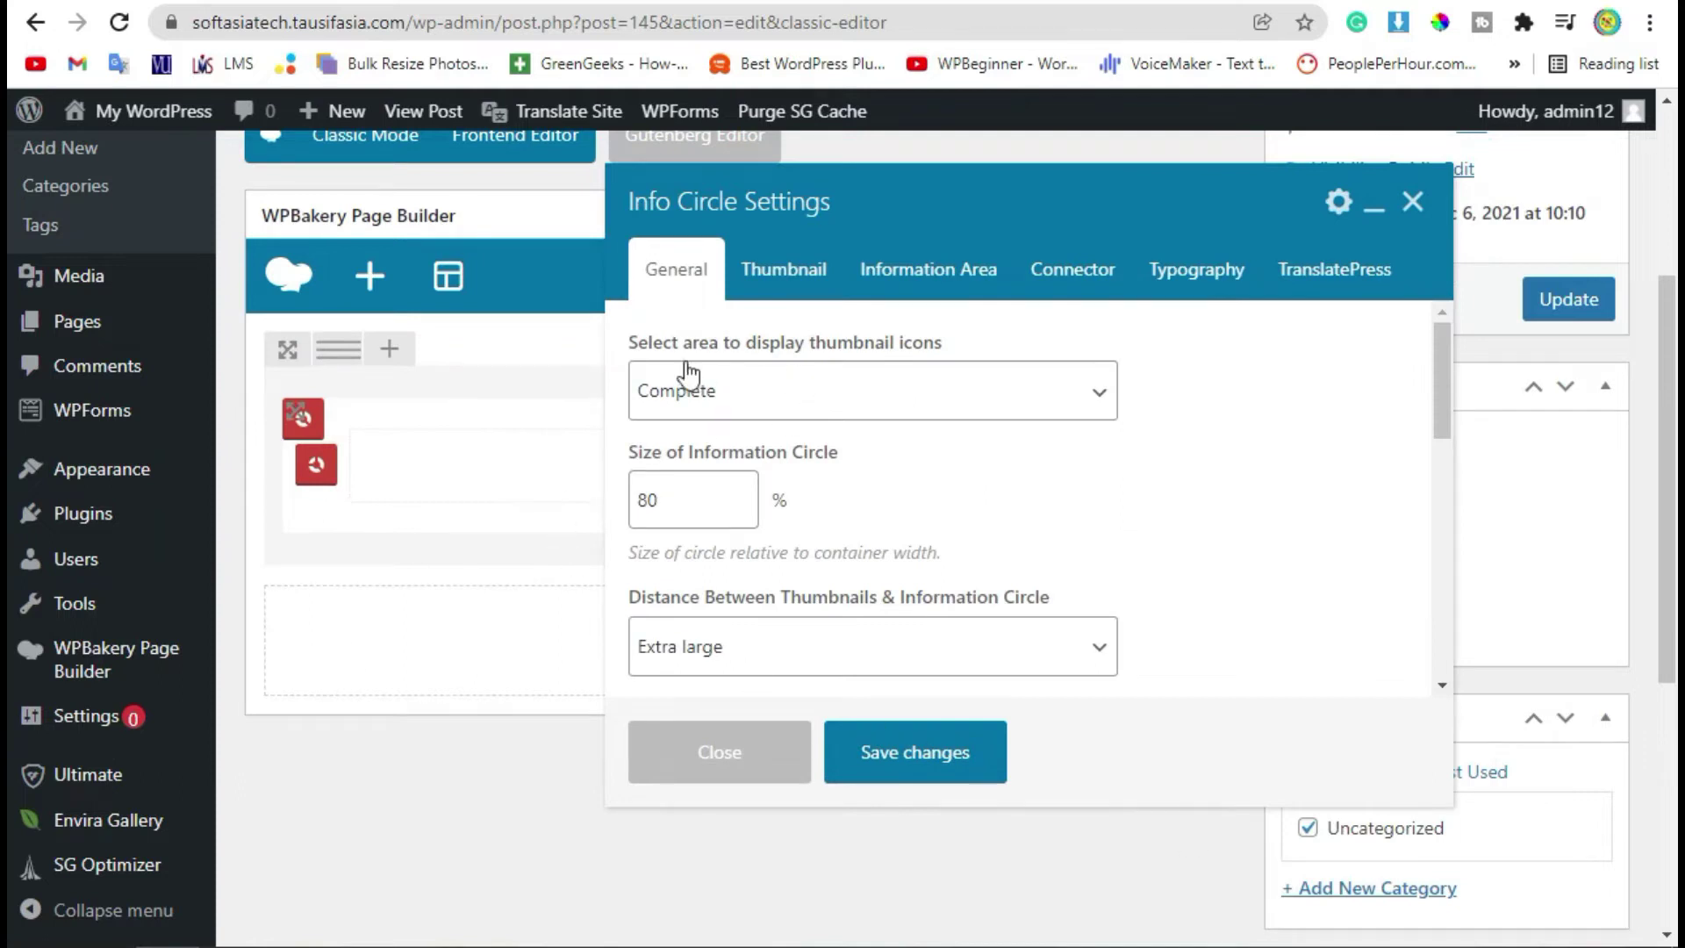
scroll(841, 526, down, 2)
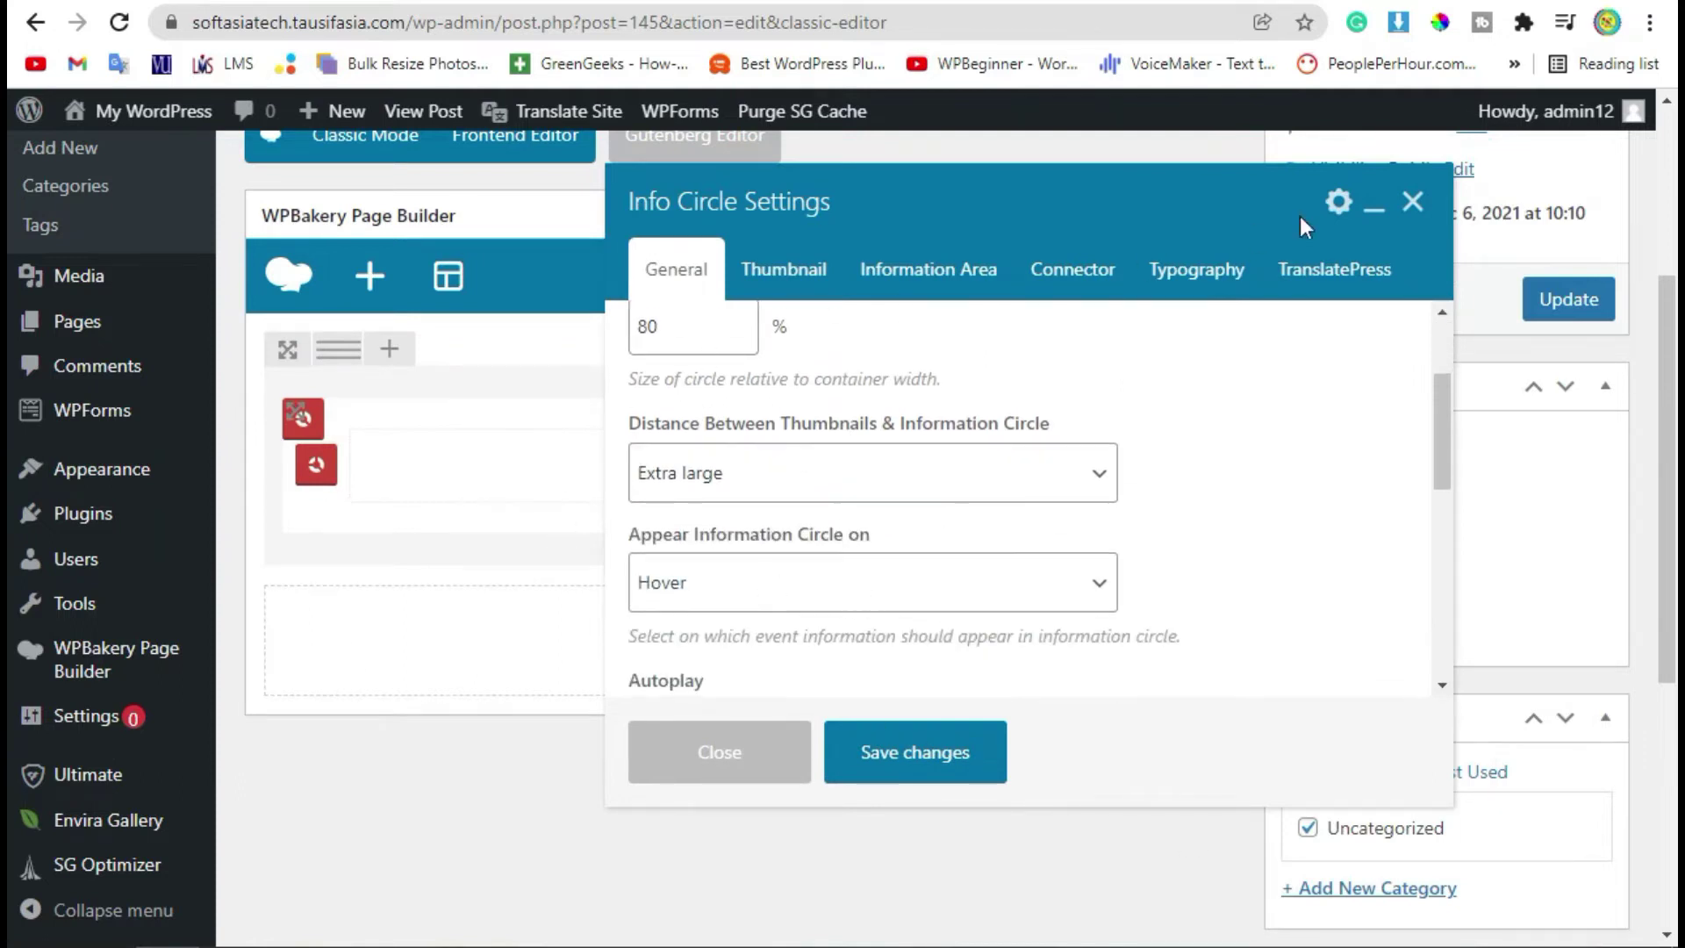
click(733, 775)
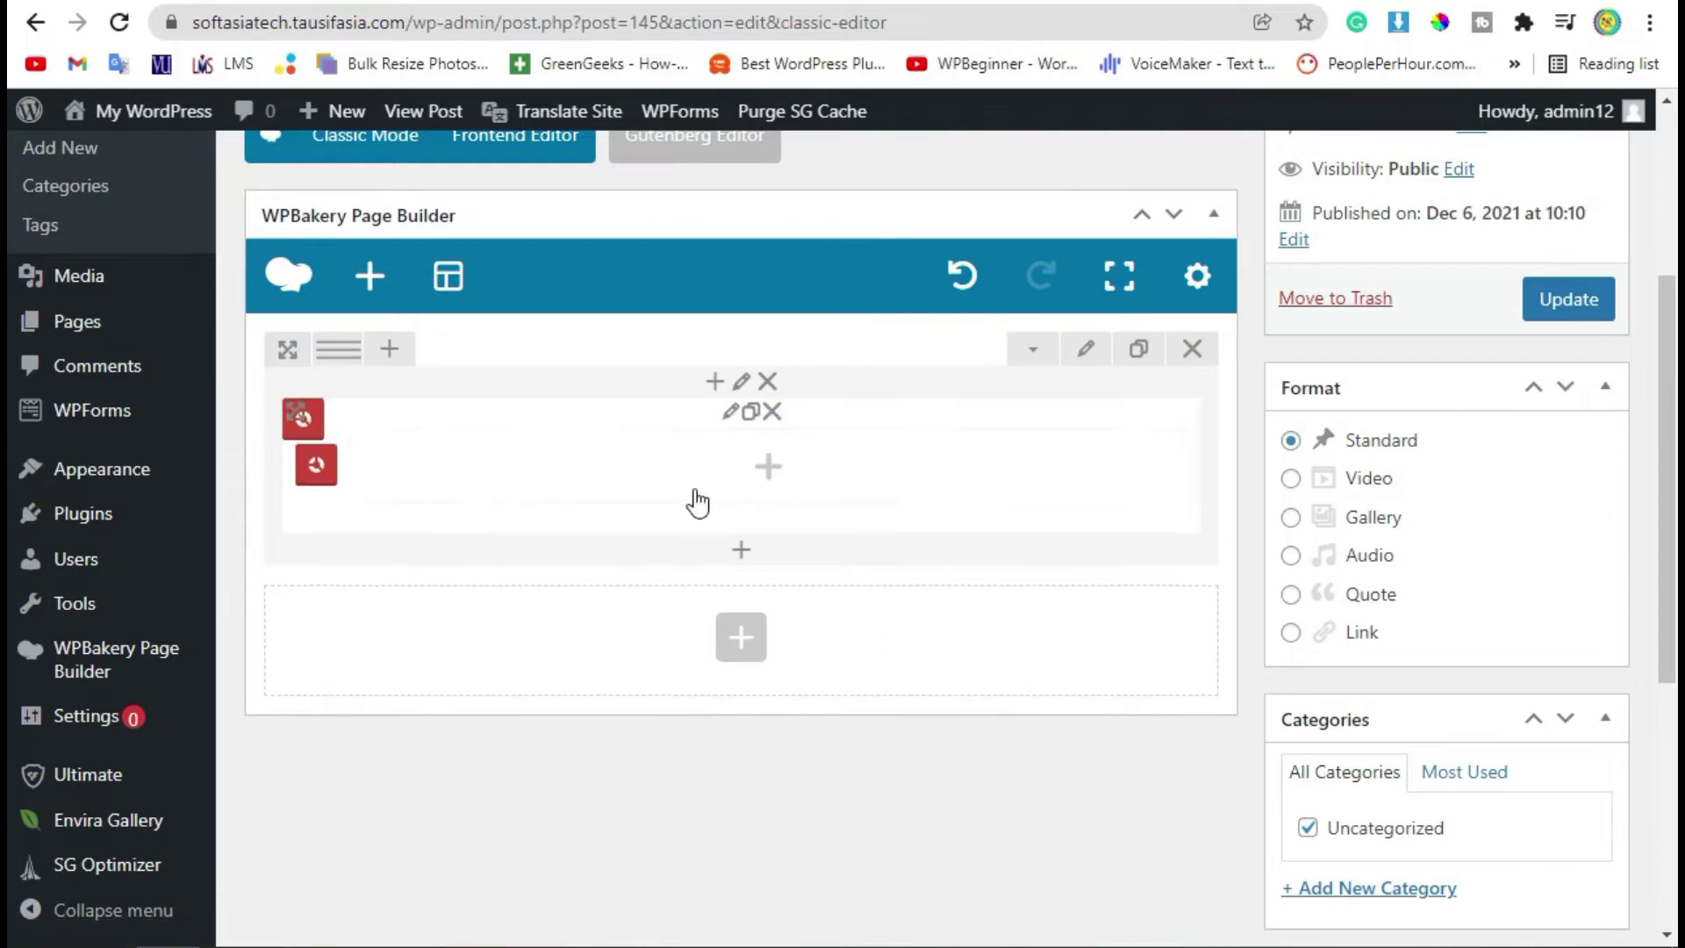
Open the Info Circle element's settings for editing and set the Size of Information Circle to 50%
click(768, 466)
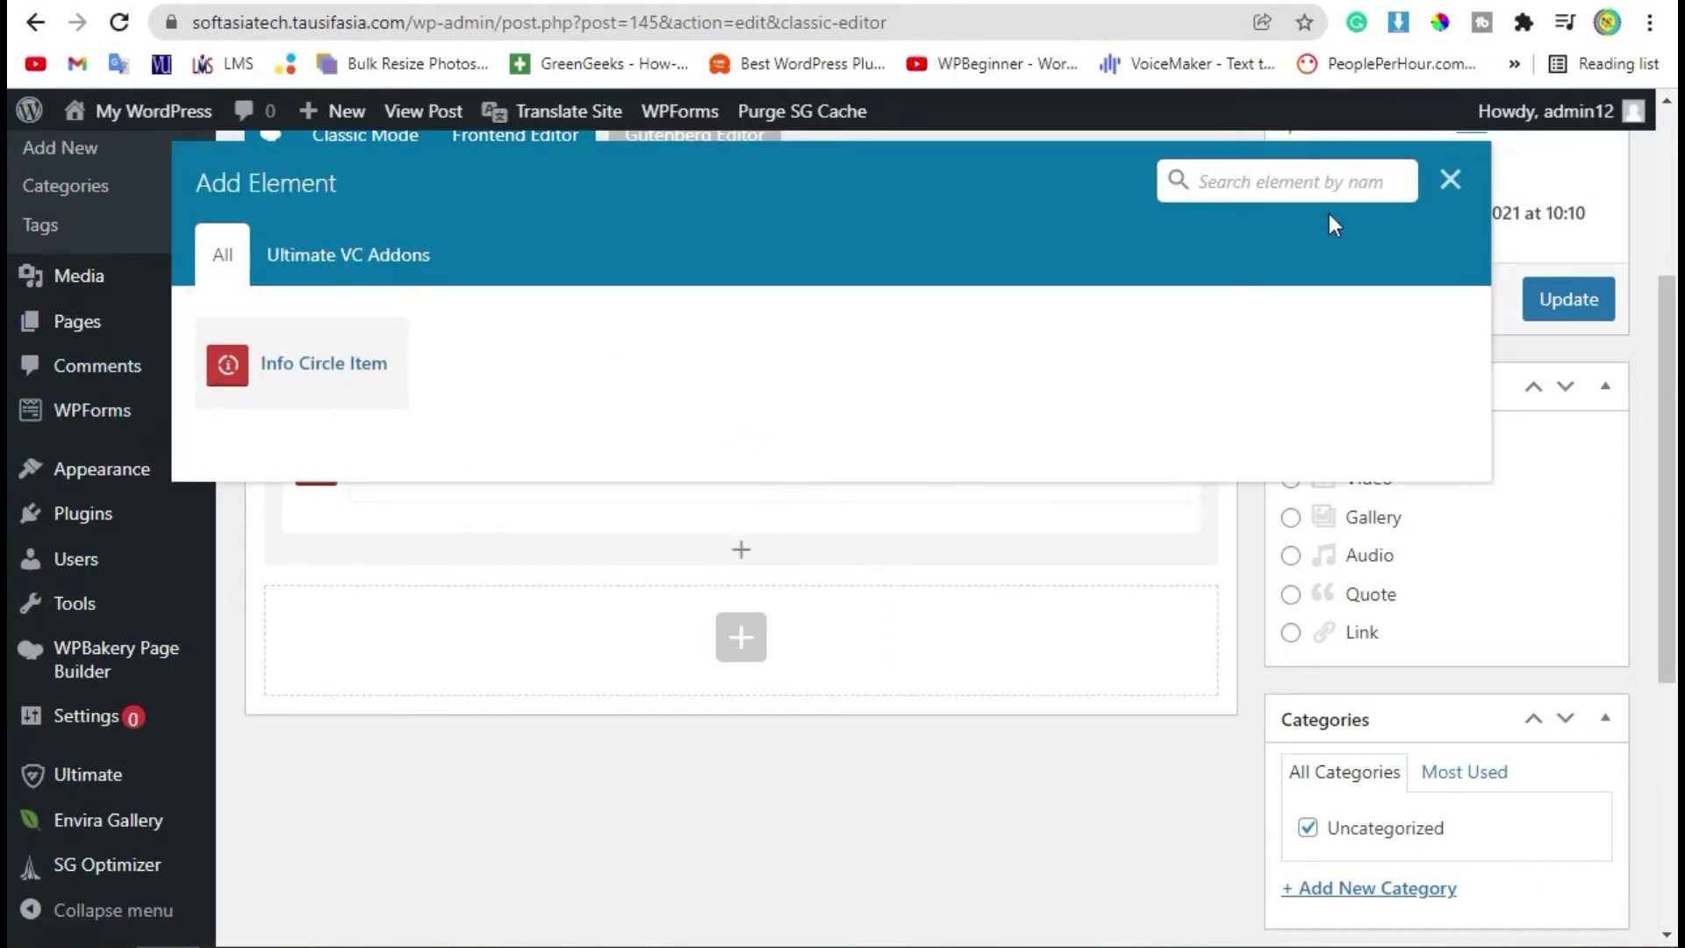
click(1453, 177)
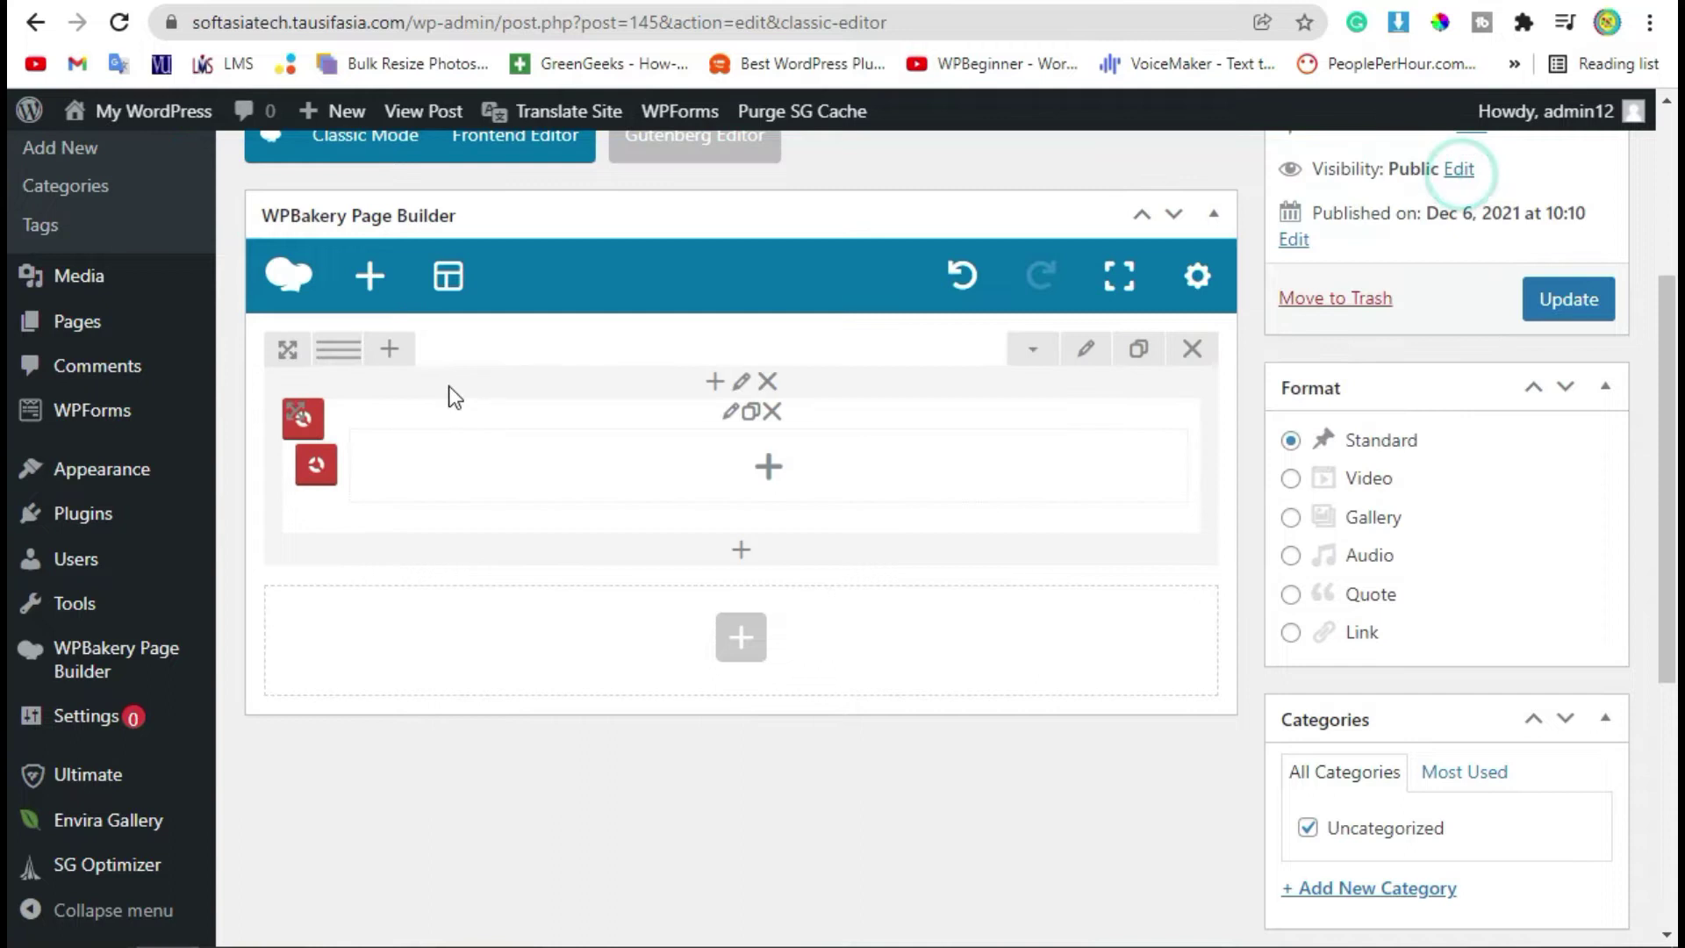
click(729, 413)
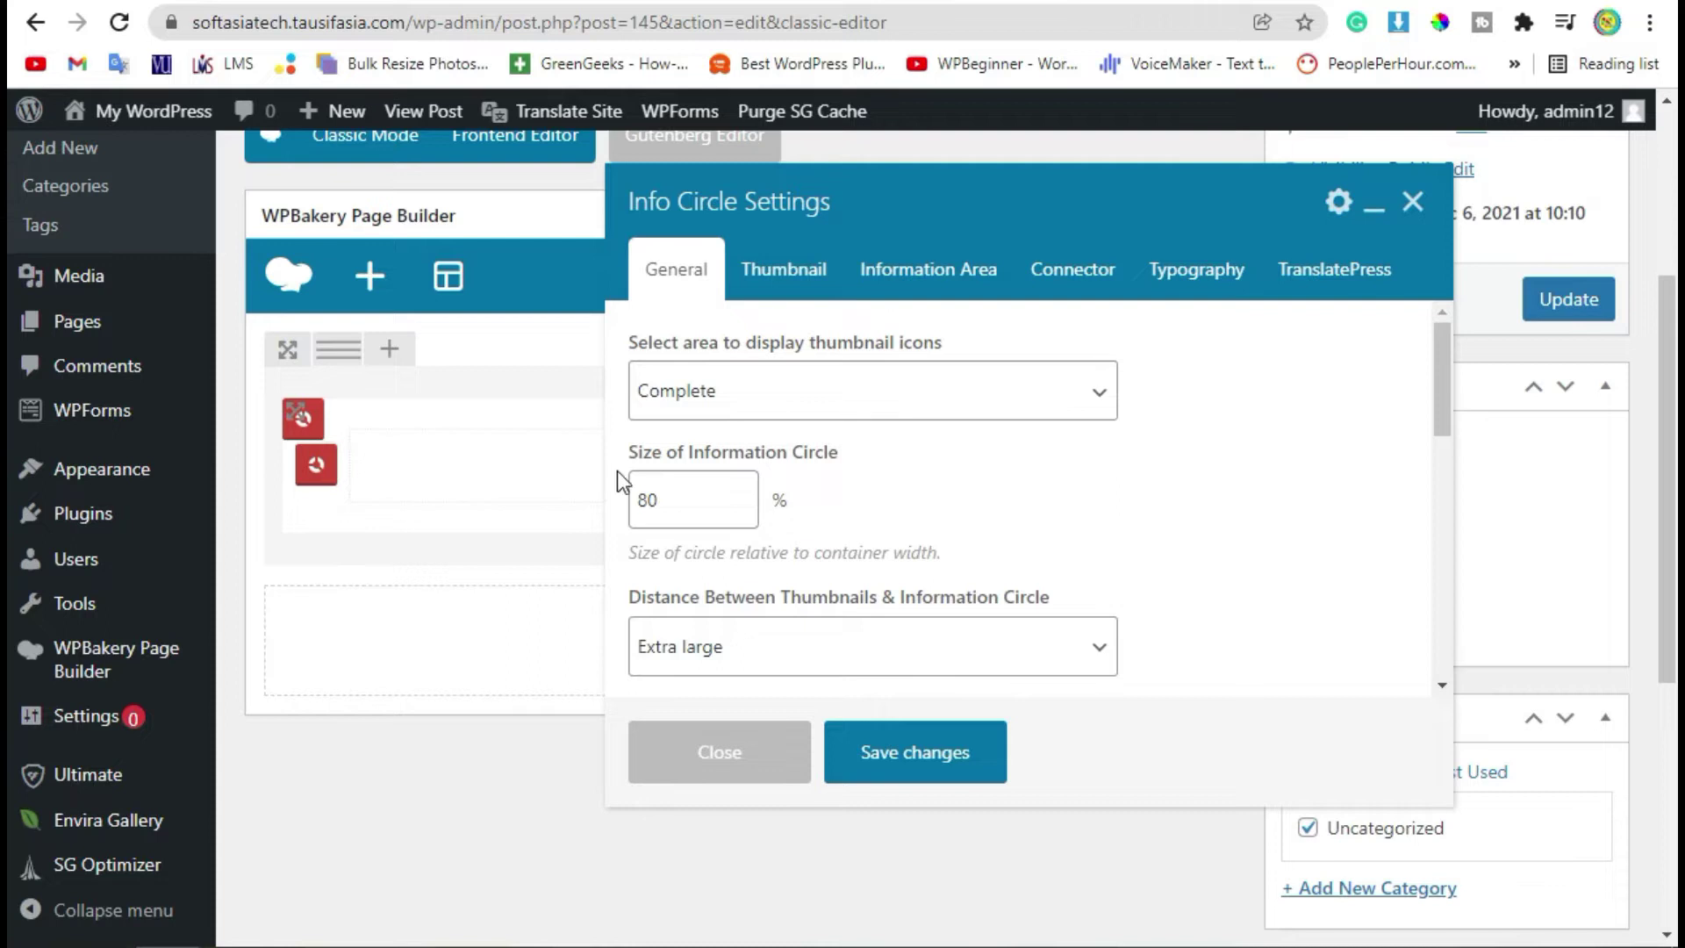
drag(692, 496, 633, 487)
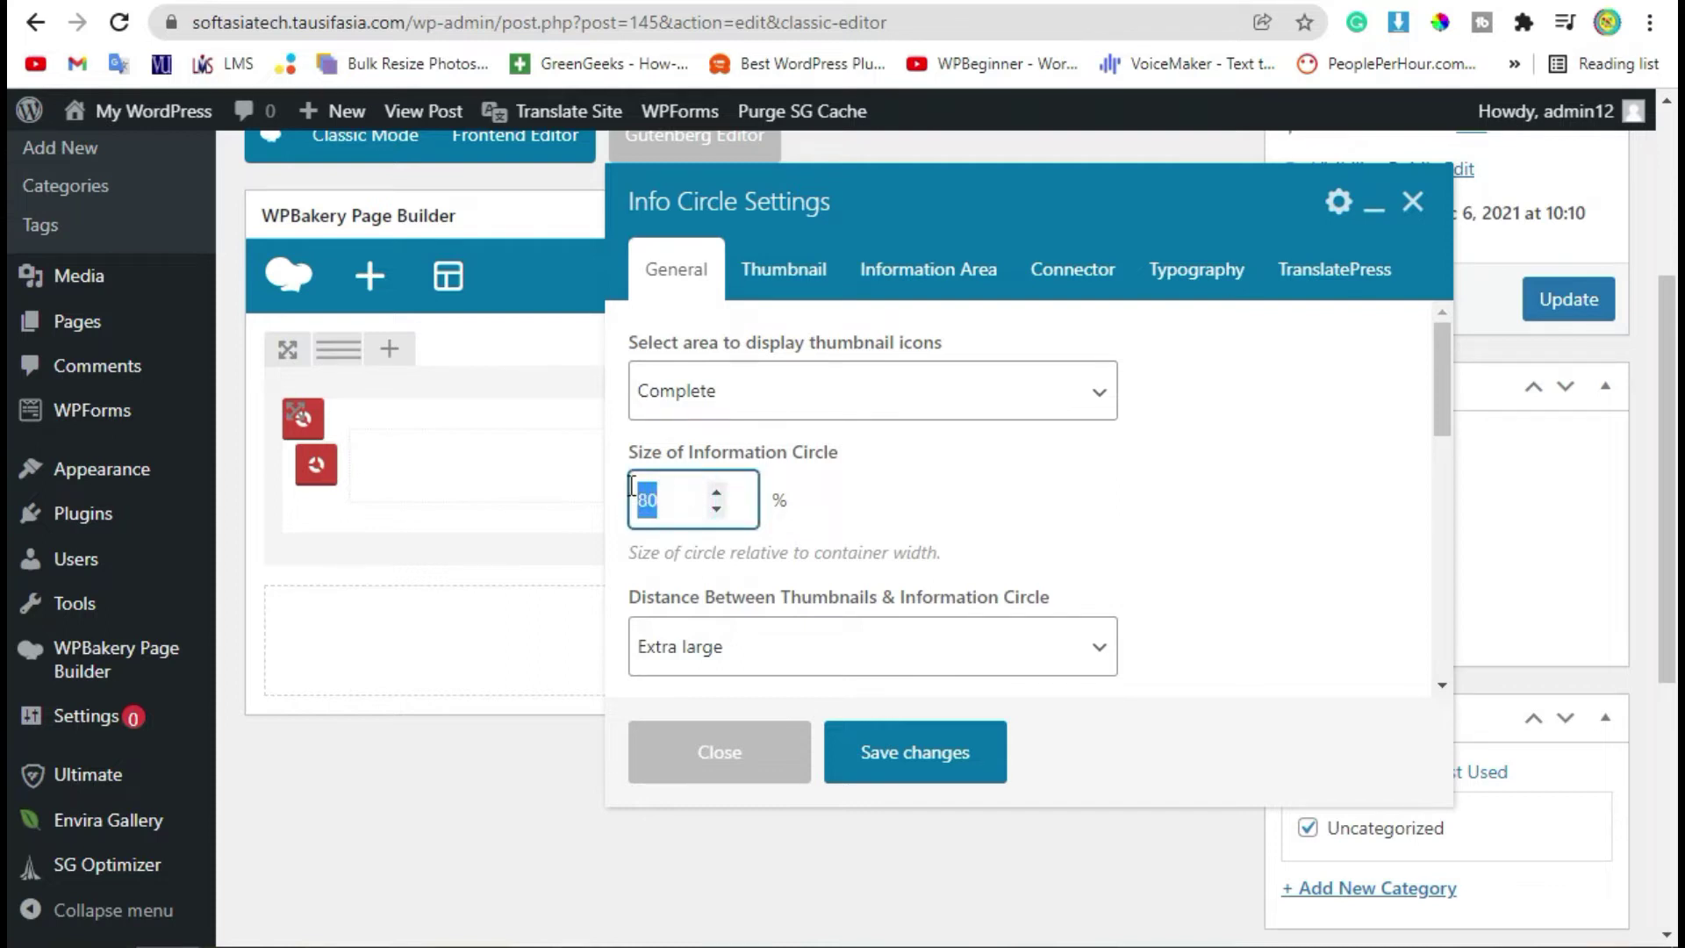
text(50)
click(885, 400)
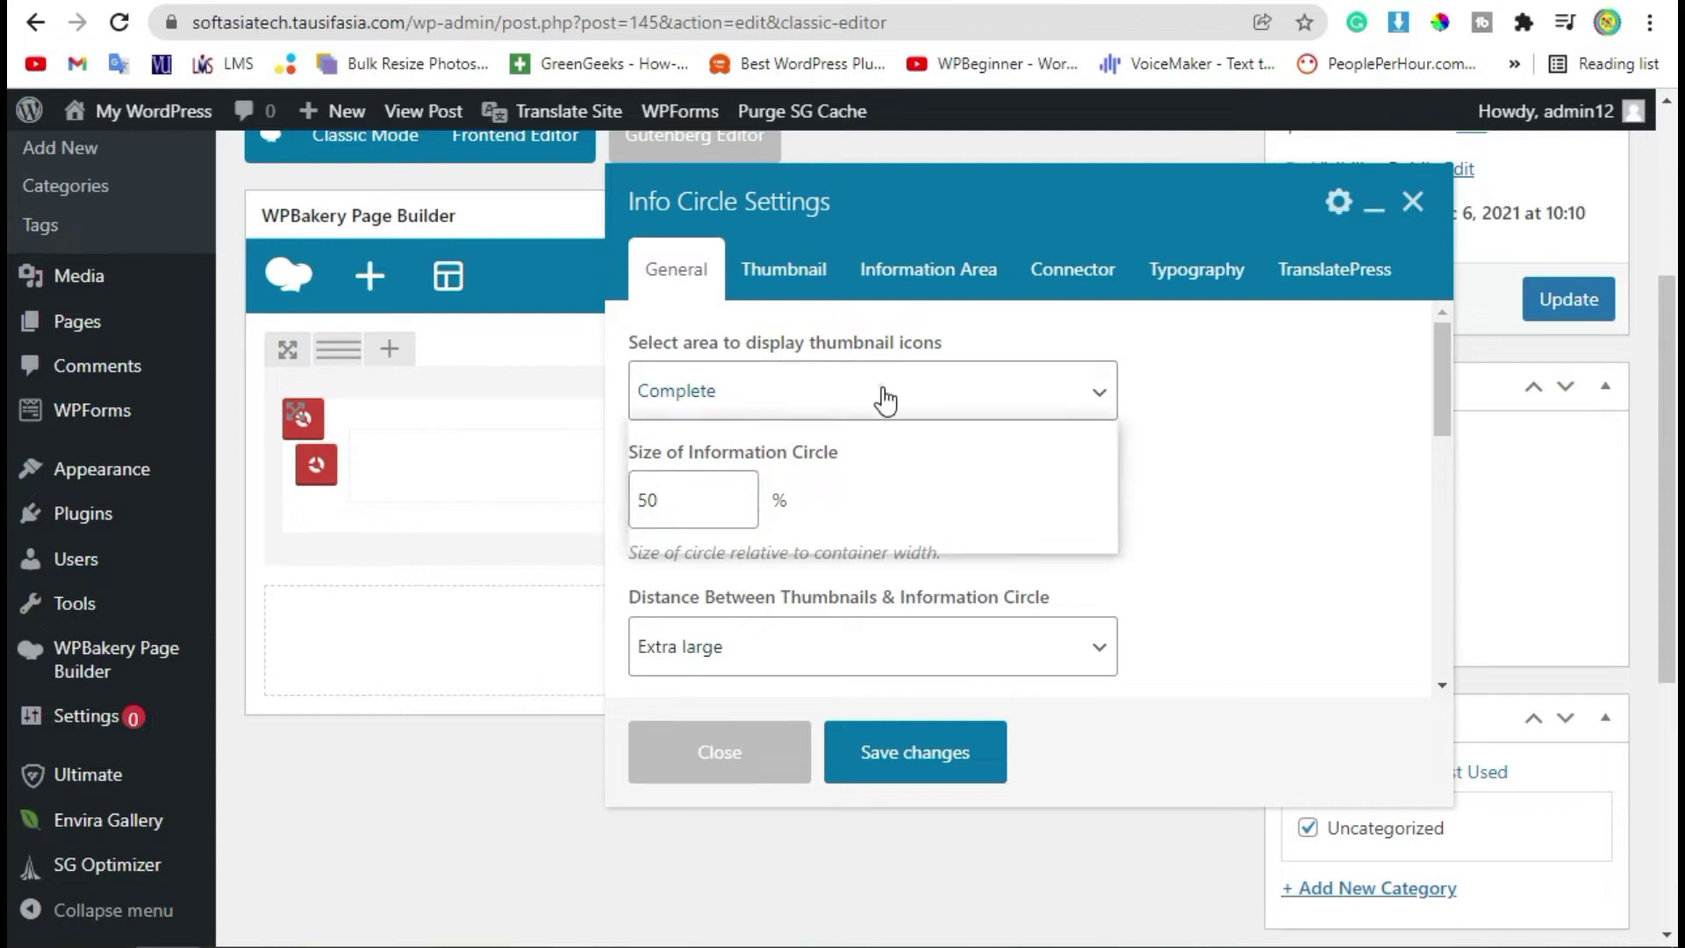
click(751, 436)
Set the distance between the thumbnails and the information circle to Medium
scroll(882, 507, down, 2)
click(881, 497)
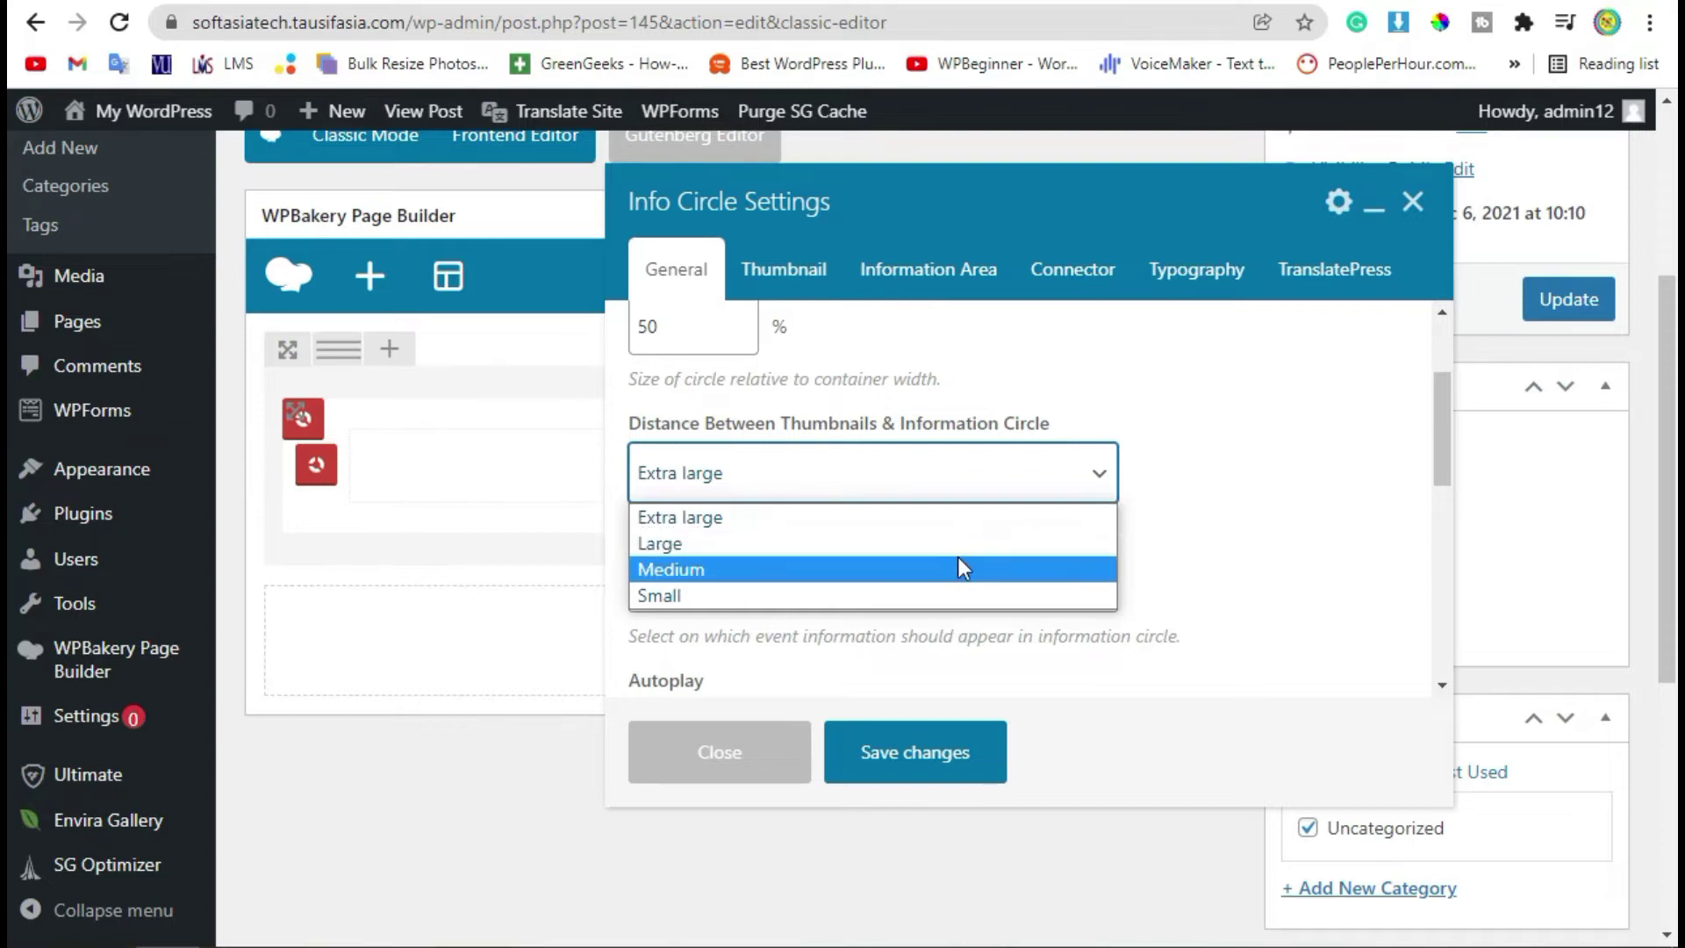
click(956, 569)
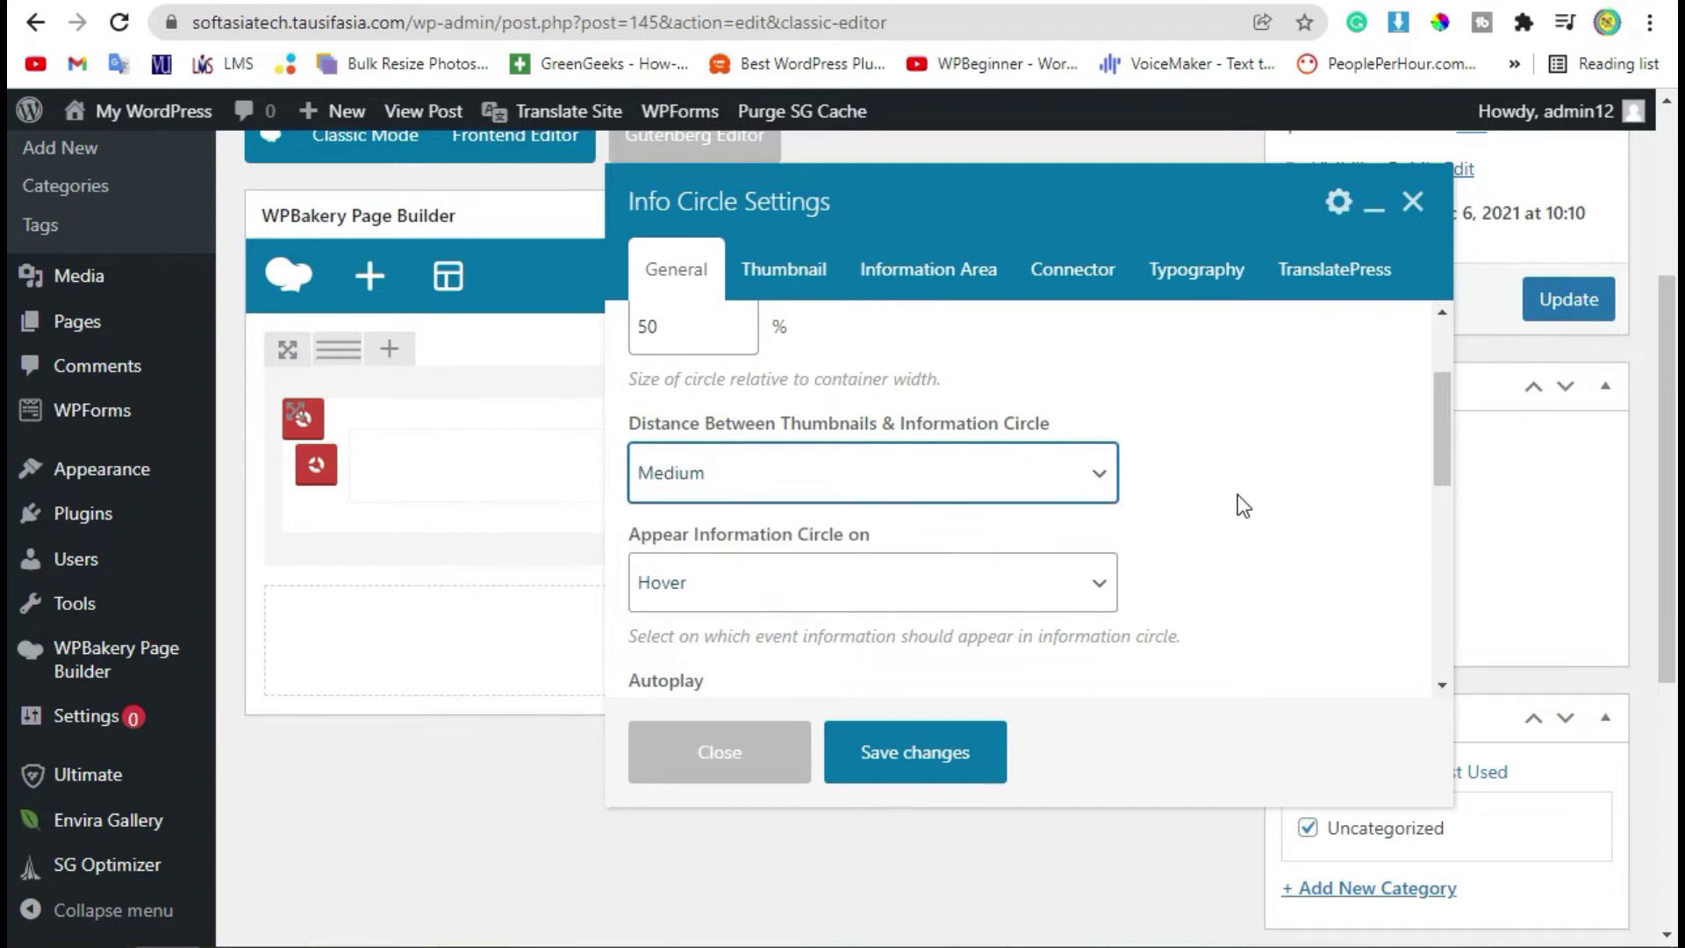
Try making the information circle appear on Click, and switch it back to Hover
scroll(1239, 499, down, 2)
click(790, 409)
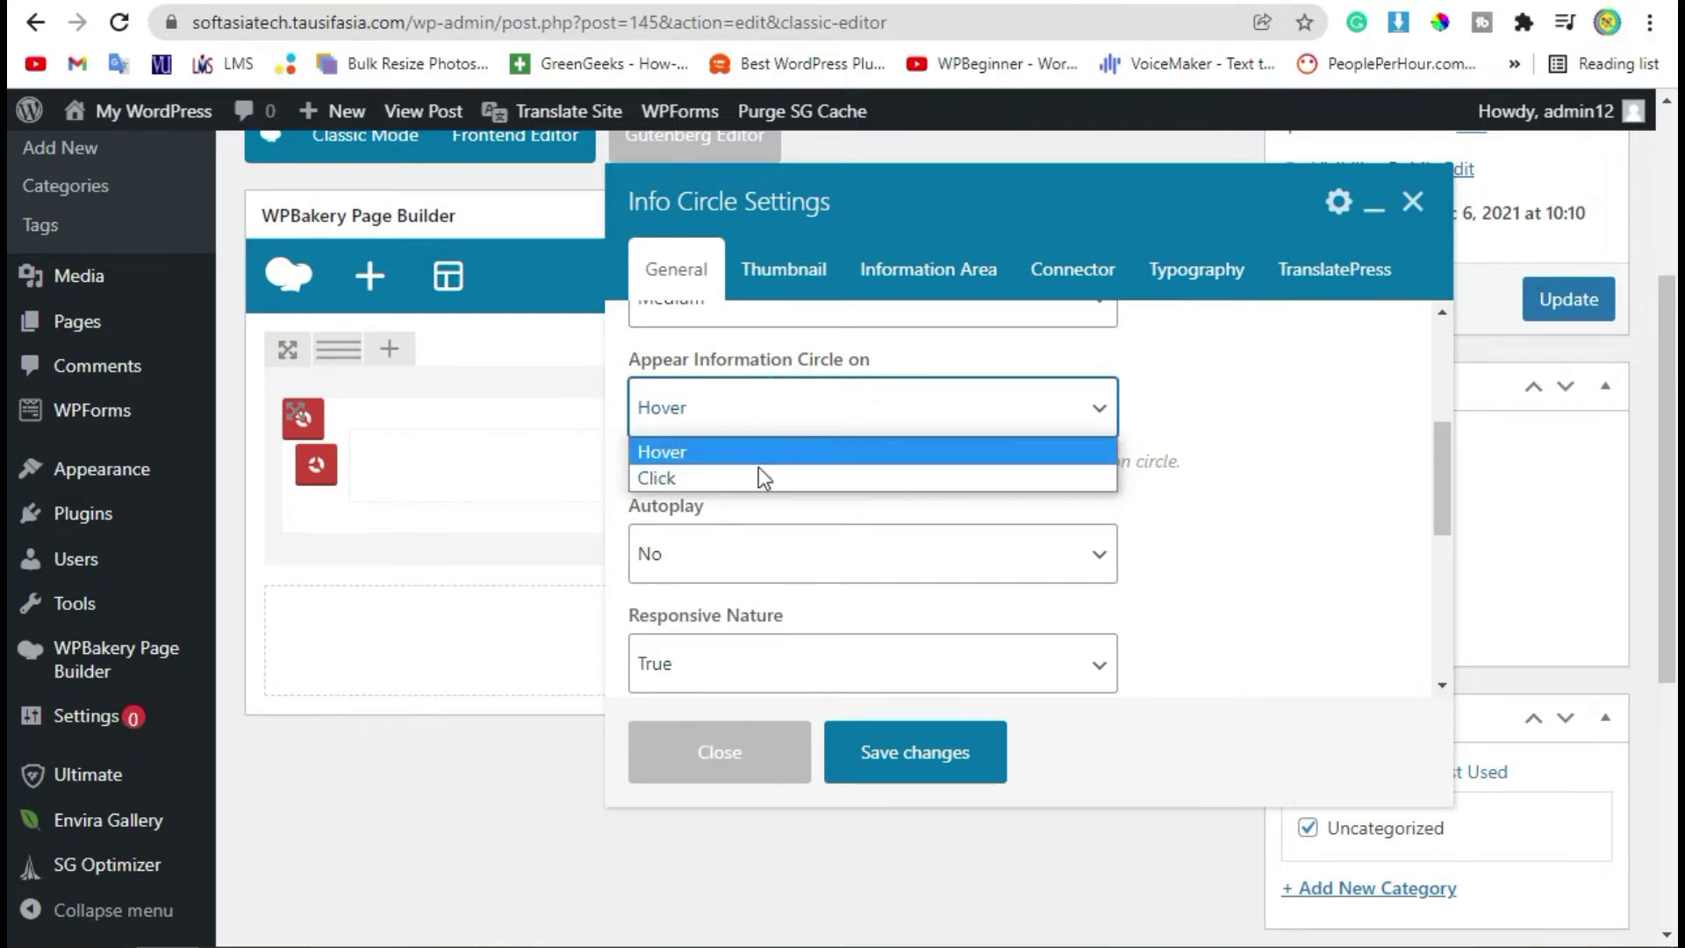
click(744, 477)
click(770, 405)
click(770, 451)
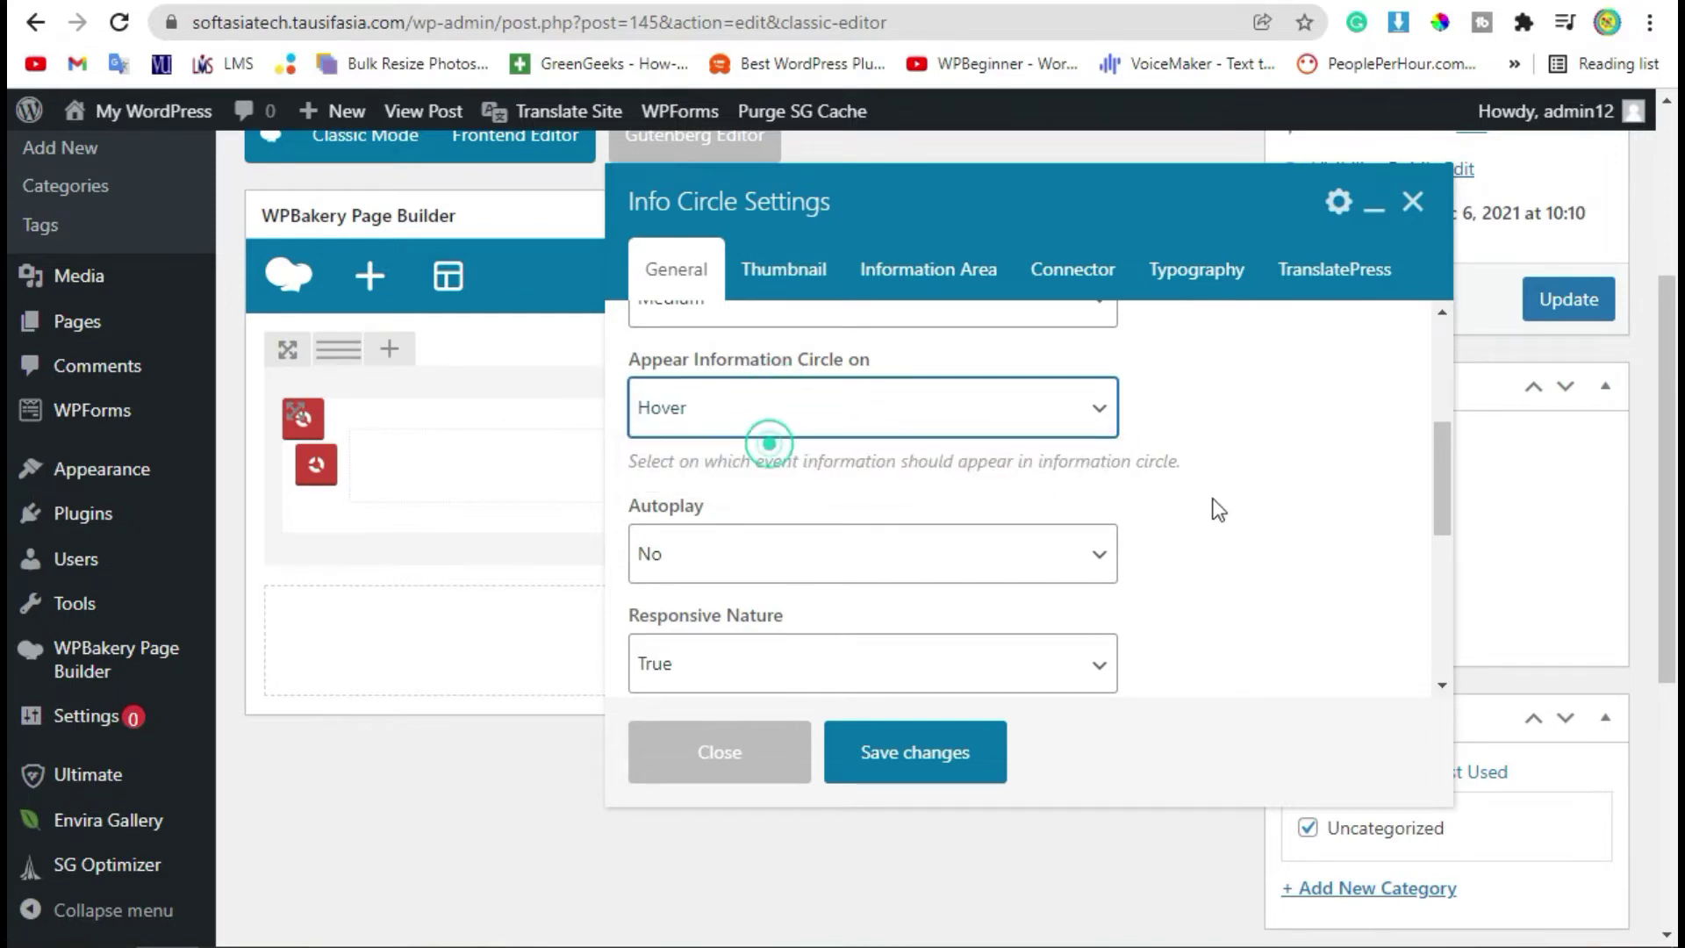
Try the other Autoplay option for the Info Circle, and switch it back to No
click(712, 563)
click(753, 623)
click(790, 538)
click(787, 596)
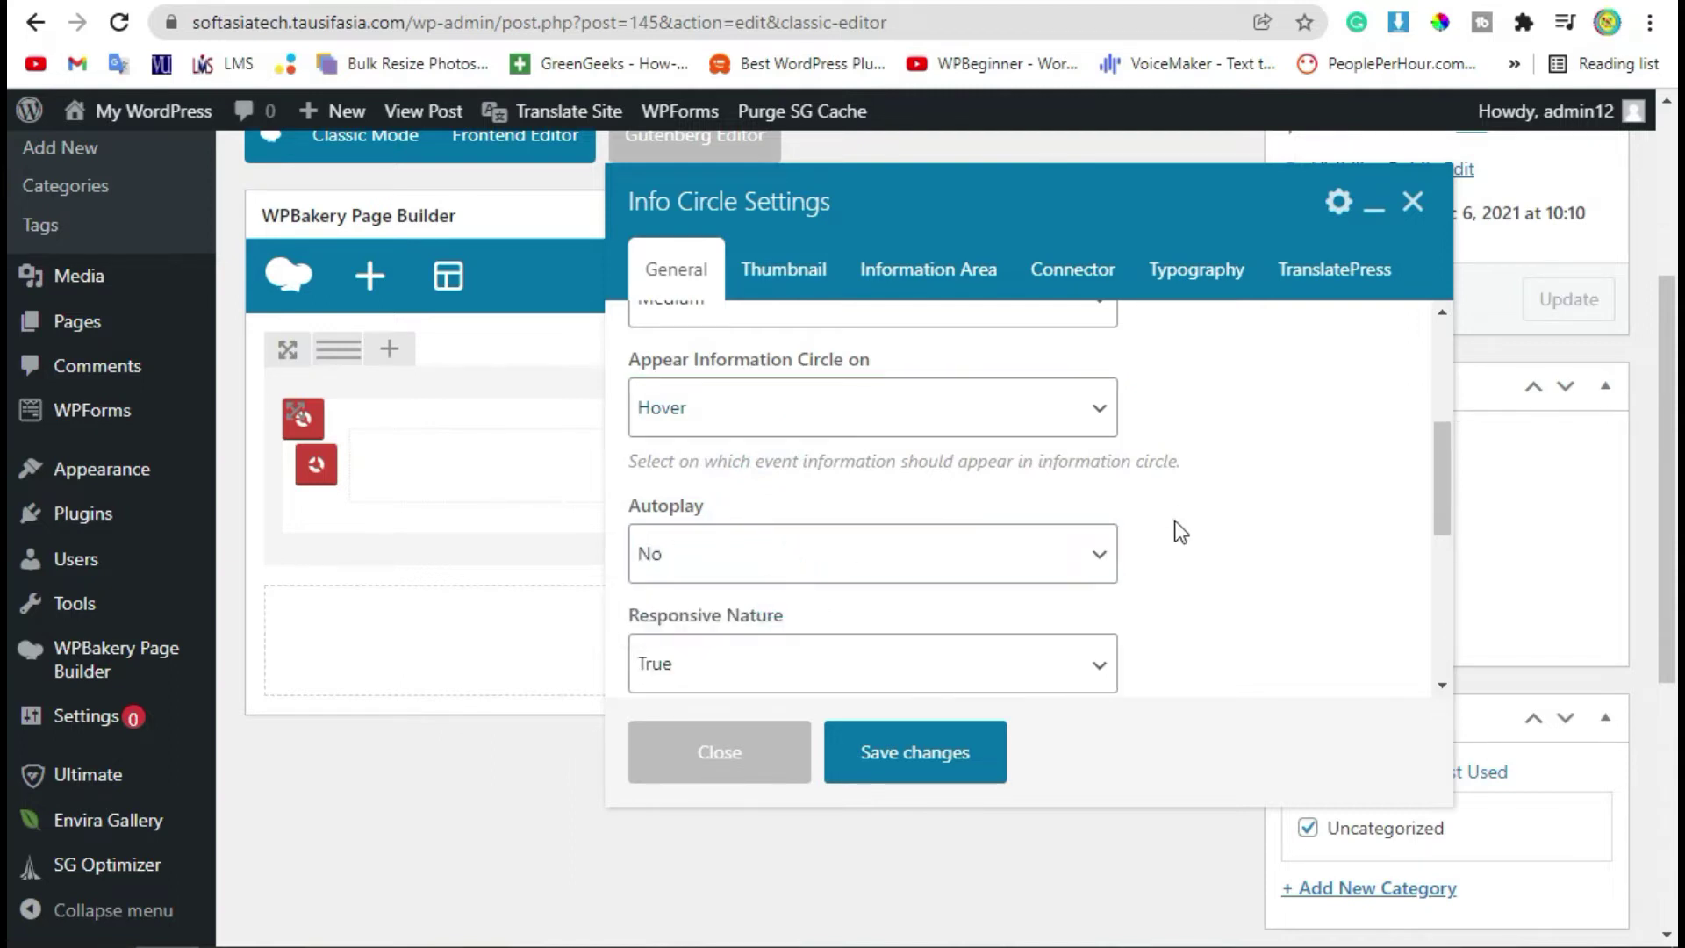
Open the Info Circle's Thumbnail settings and examine the position of the first thumbnail and the icon options
scroll(1123, 518, up, 4)
click(790, 271)
scroll(1020, 517, up, 2)
scroll(592, 382, down, 2)
drag(626, 342, 913, 365)
click(919, 417)
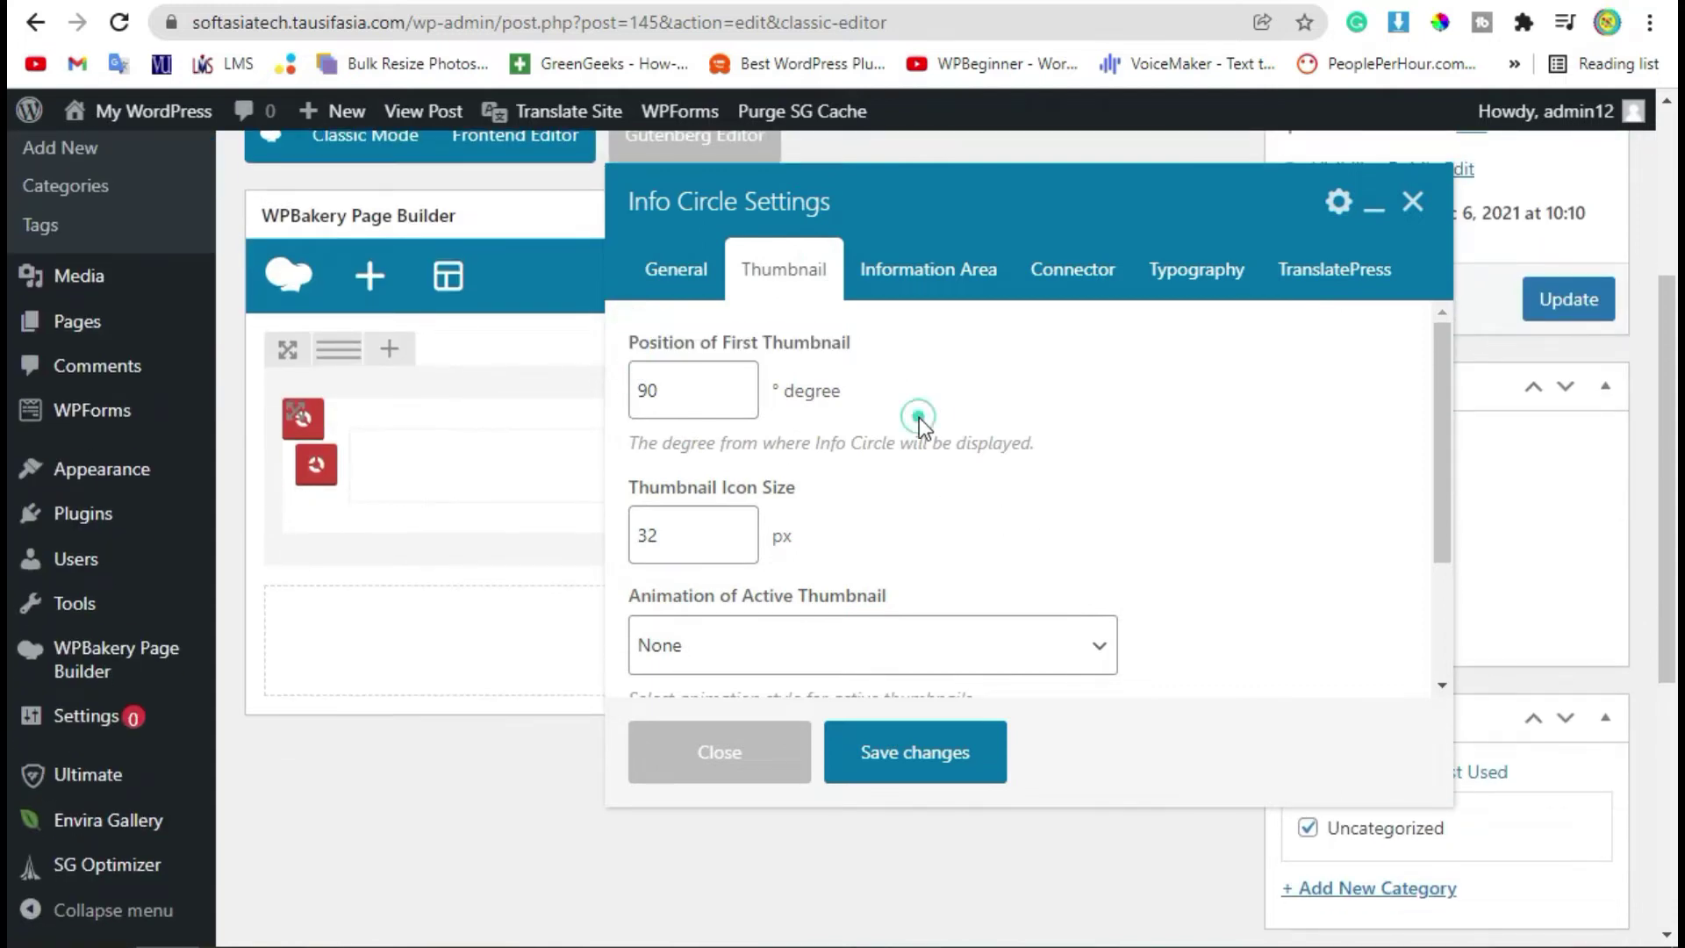
Set the animation of the Info Circle's active thumbnail to Zoom In
scroll(919, 418, down, 2)
drag(682, 327, 903, 391)
click(907, 397)
click(749, 490)
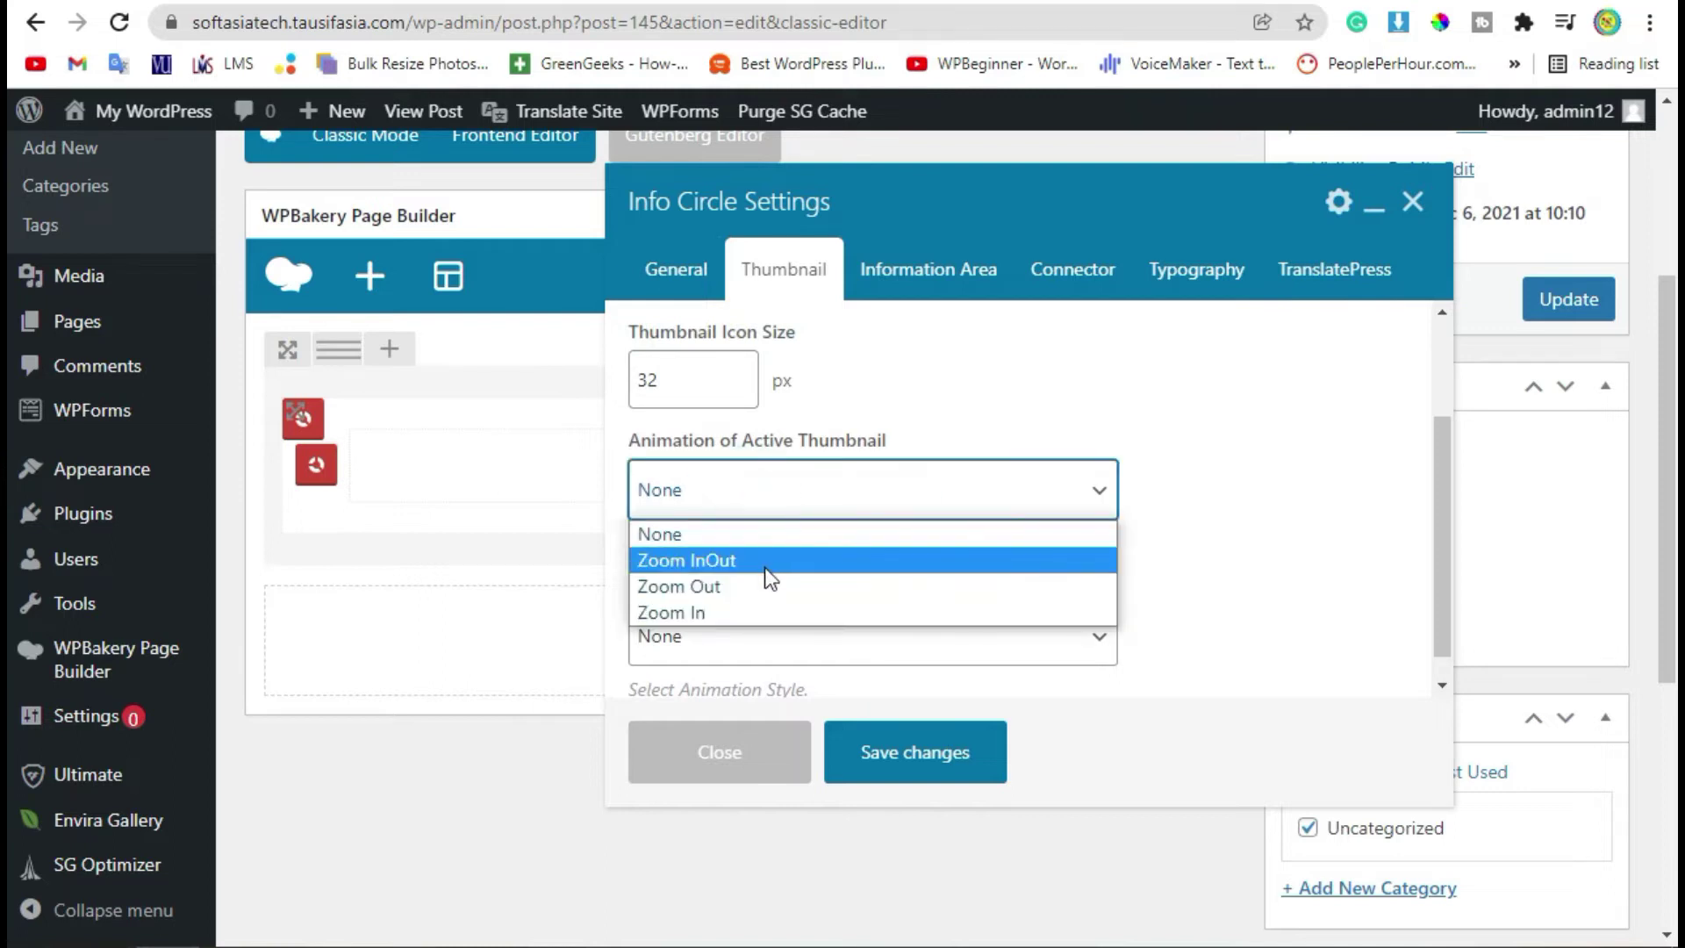
click(771, 612)
click(846, 399)
Set the animation of the thumbnails when the page loads to Bounce
scroll(1110, 500, down, 1)
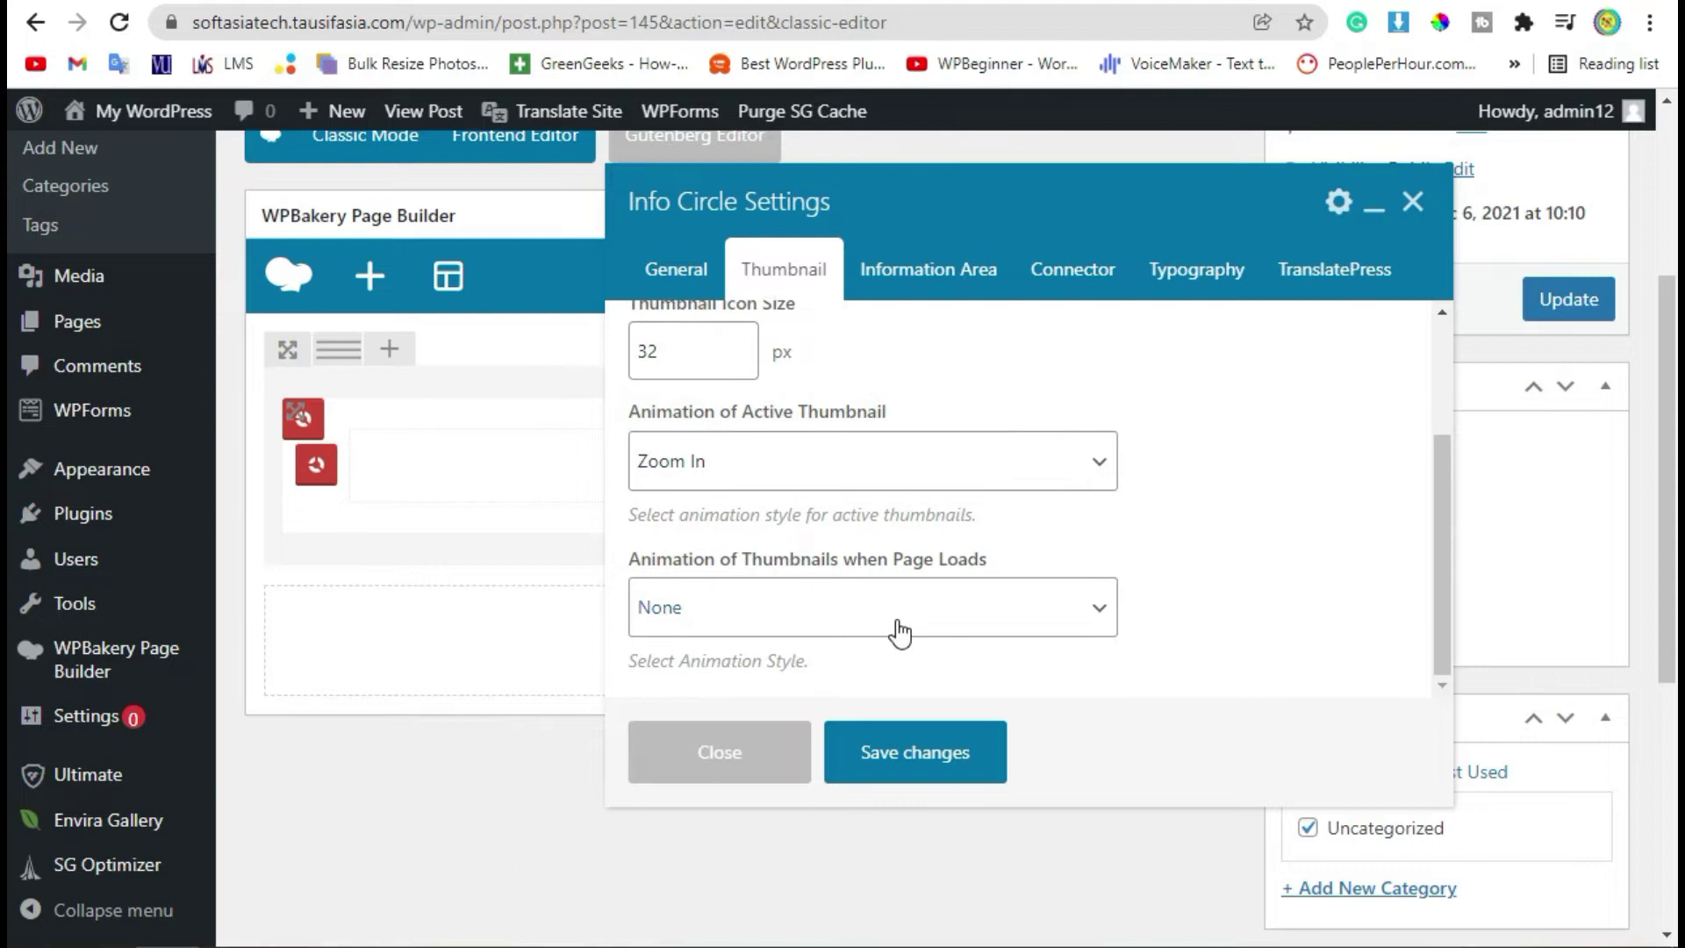
click(717, 610)
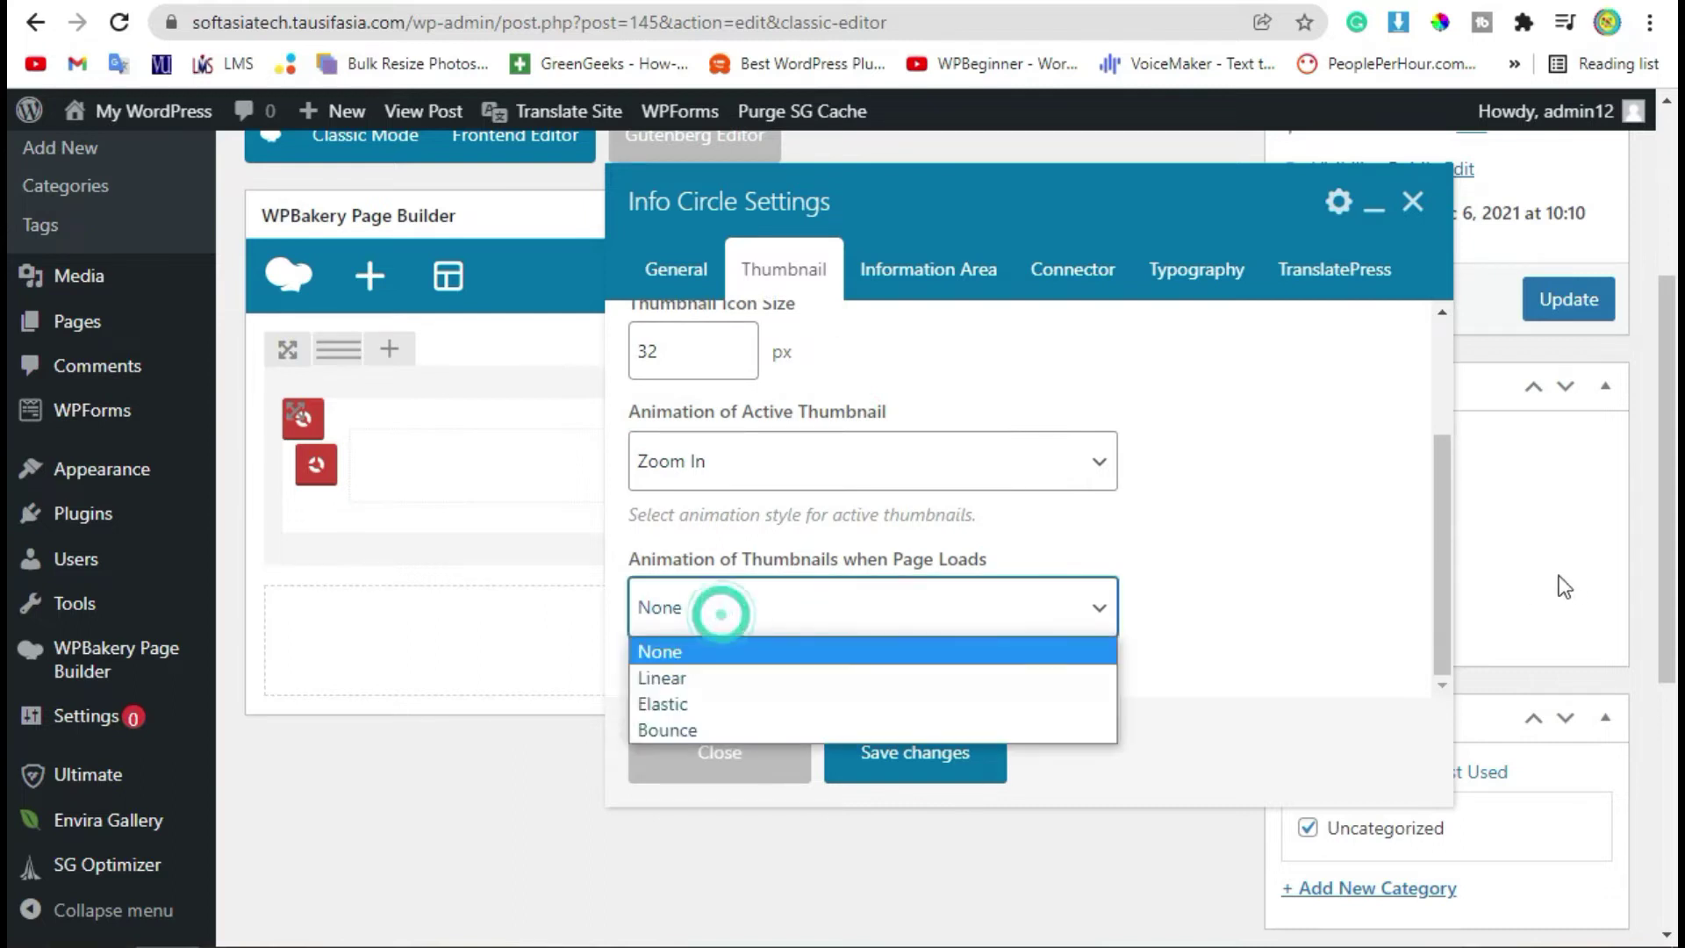
click(765, 733)
click(722, 556)
drag(725, 558, 1018, 561)
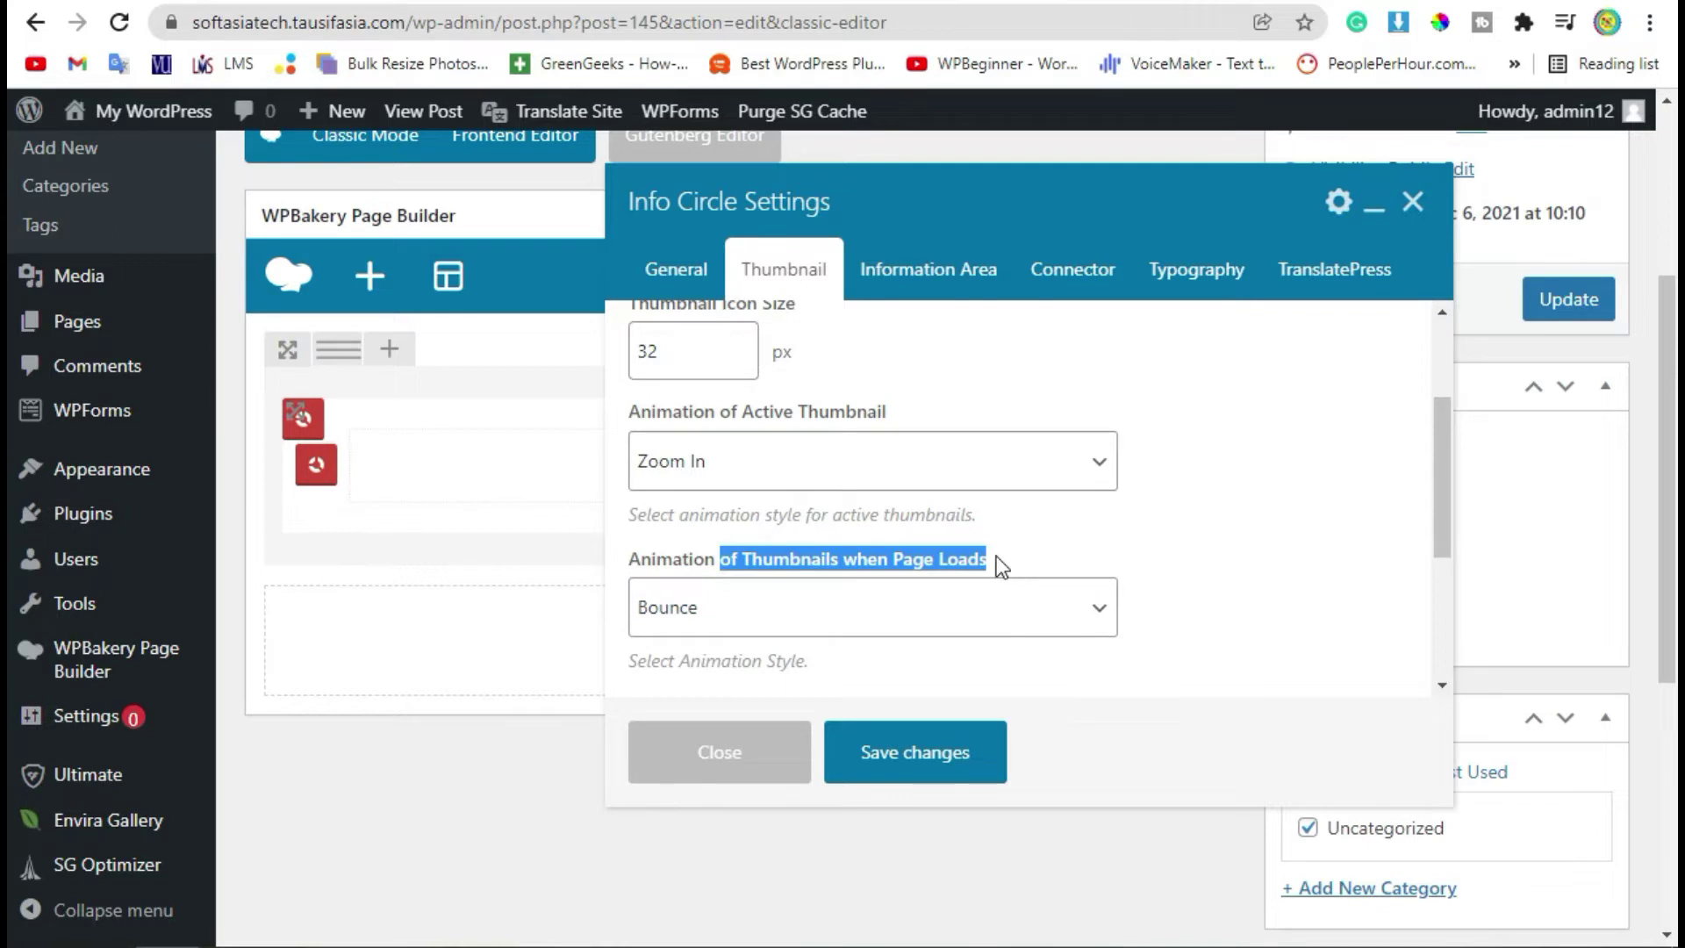
click(997, 561)
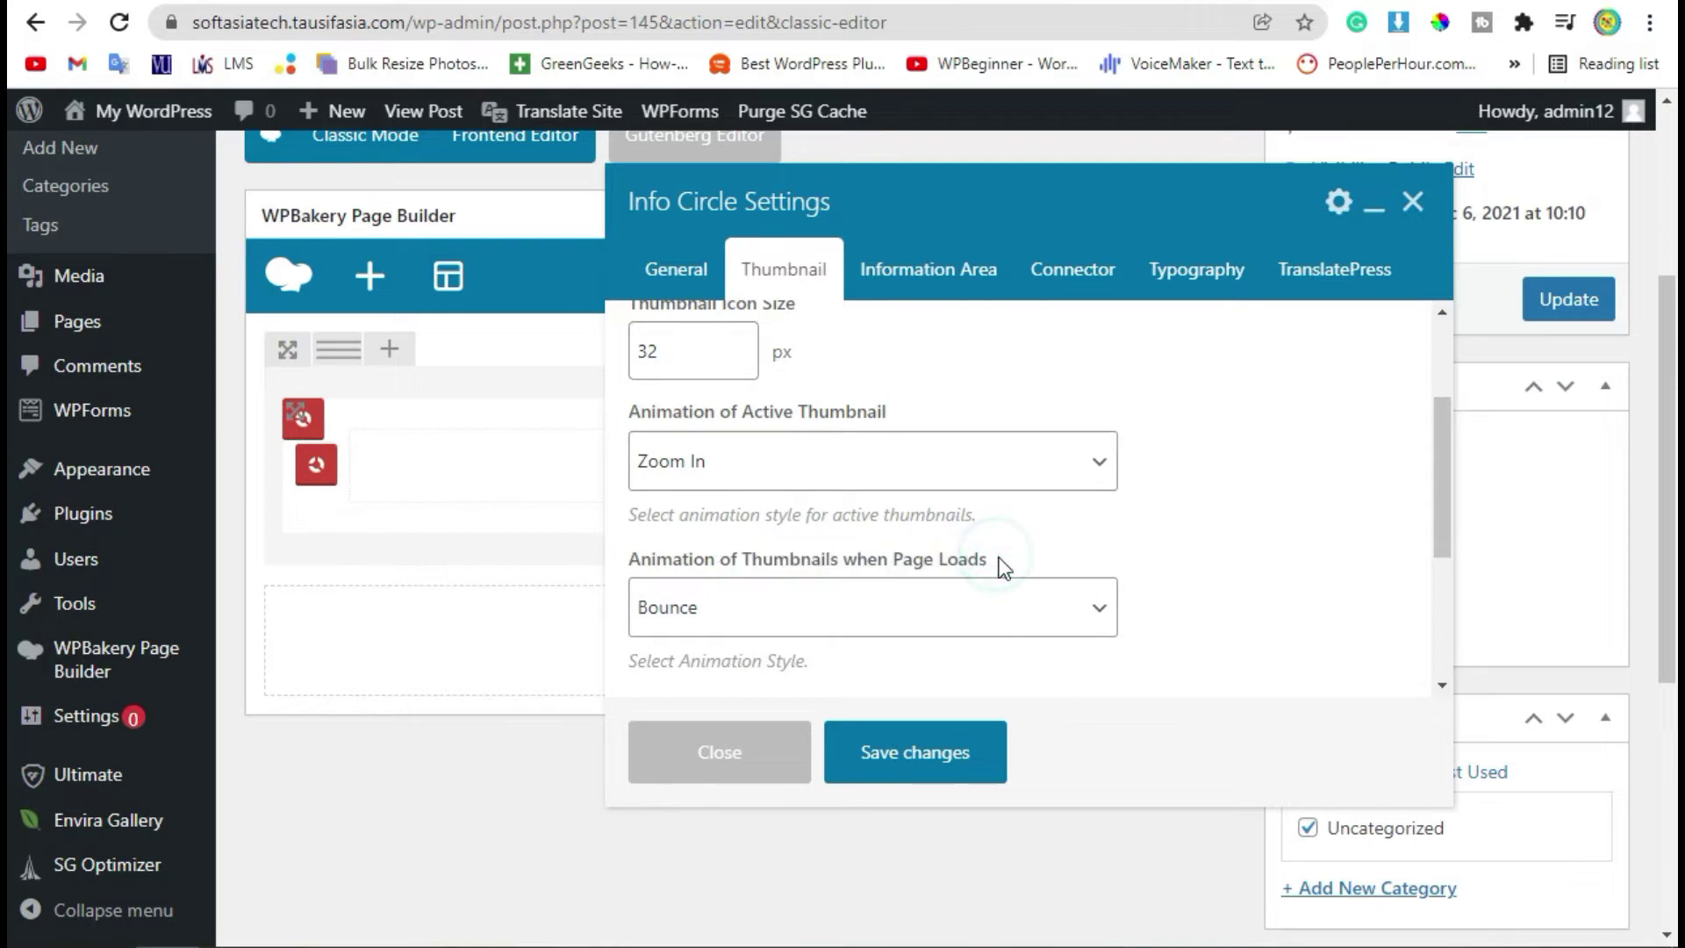
Try the other Display Icon option for the information area, and switch it back to Yes
click(926, 283)
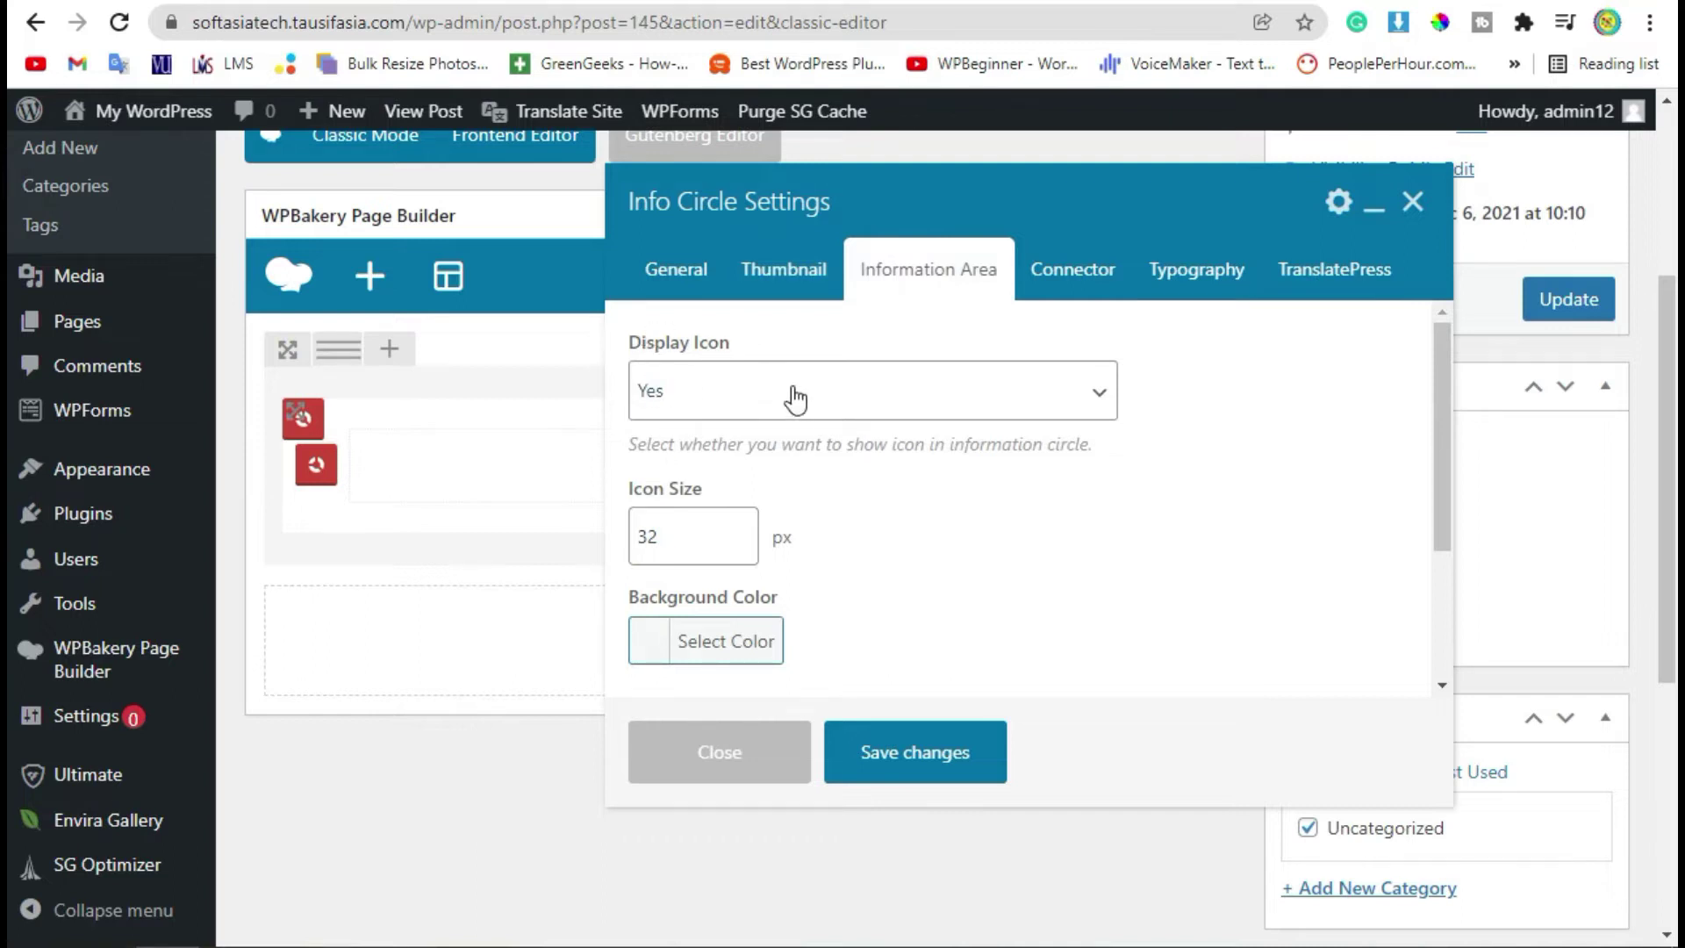
click(714, 391)
click(729, 462)
click(739, 393)
click(743, 446)
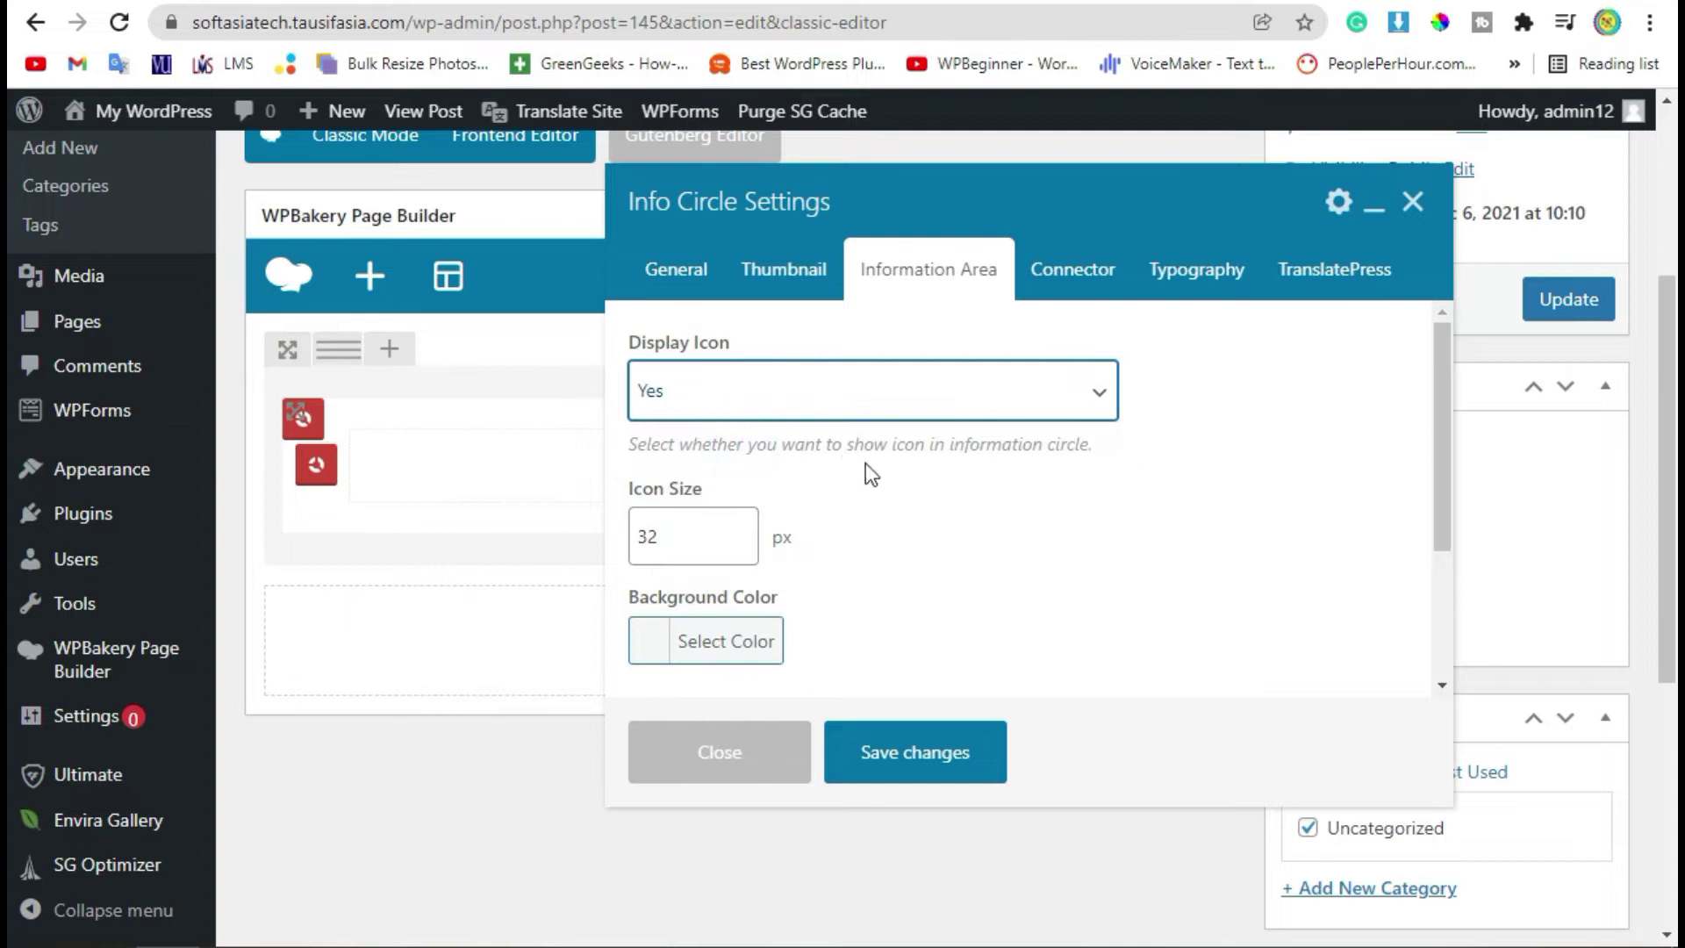
Give the information area a Solid border with a width of 2 px
scroll(975, 608, down, 2)
scroll(877, 526, down, 1)
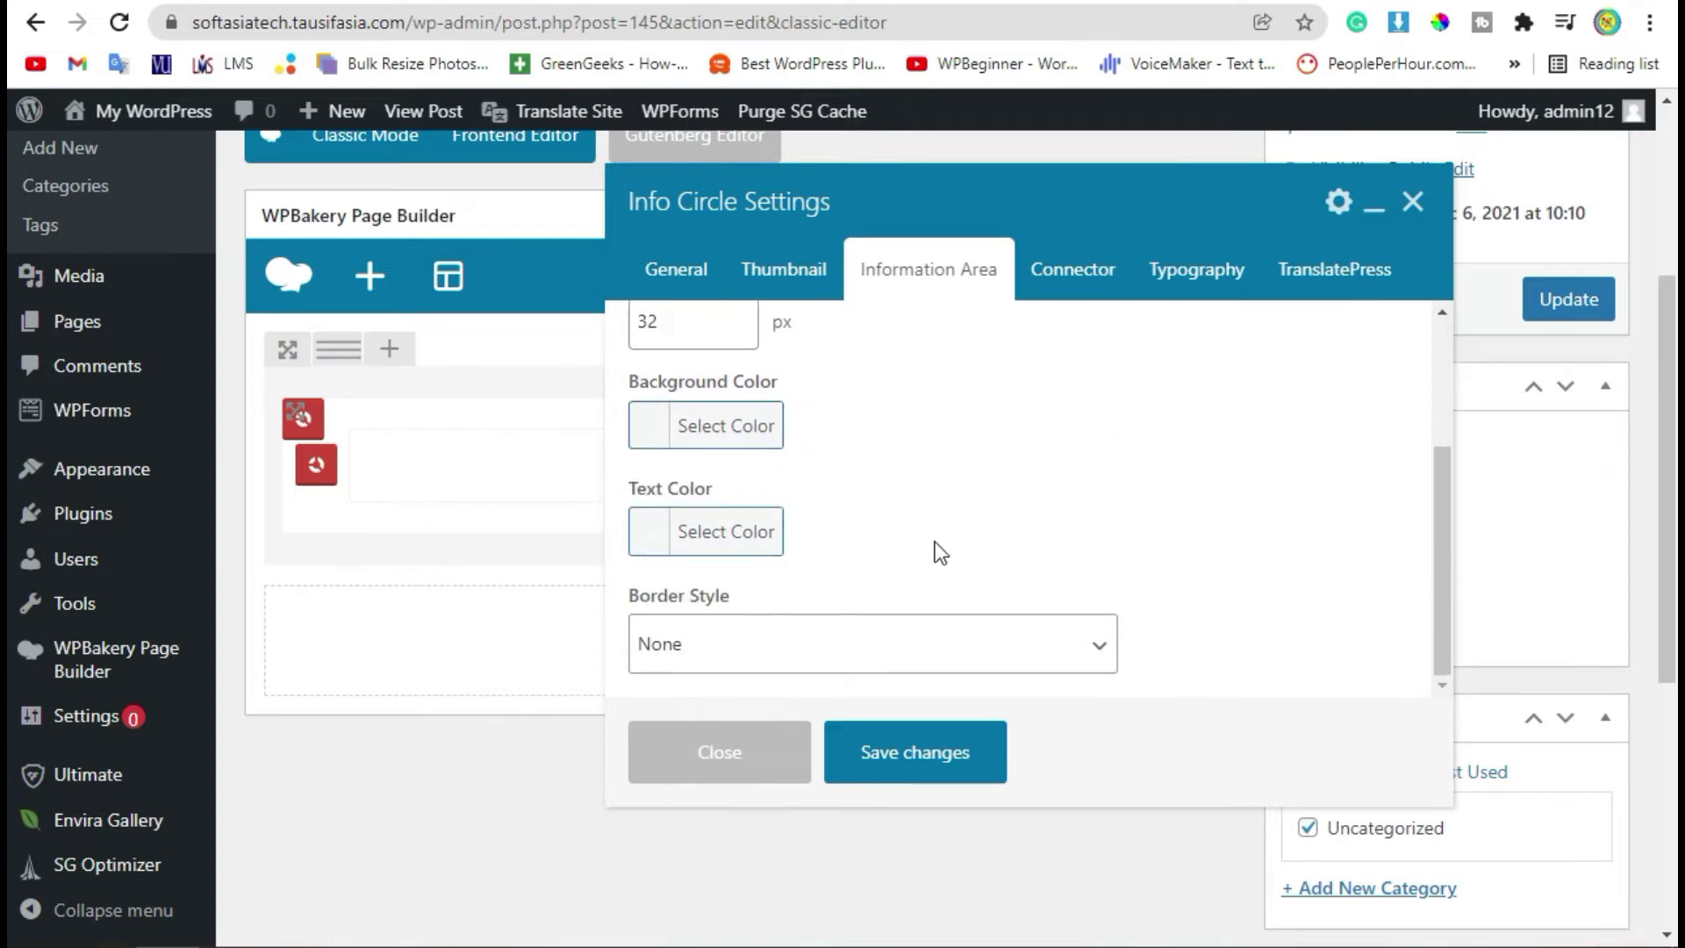
click(753, 641)
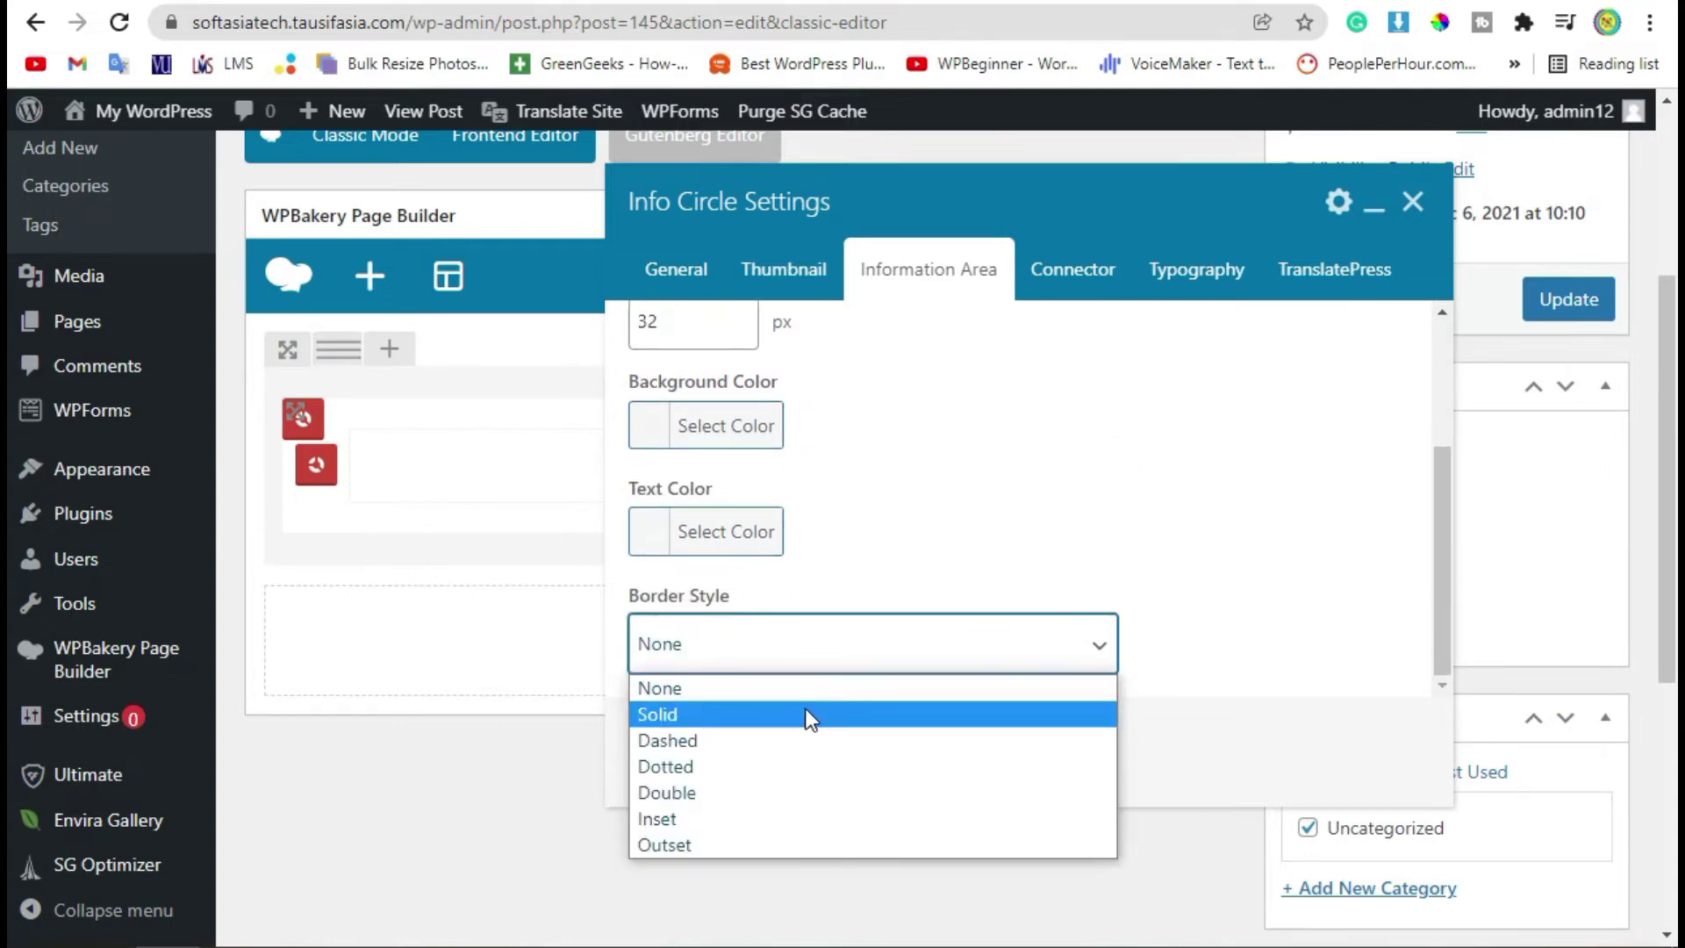
click(808, 717)
scroll(1088, 444, down, 2)
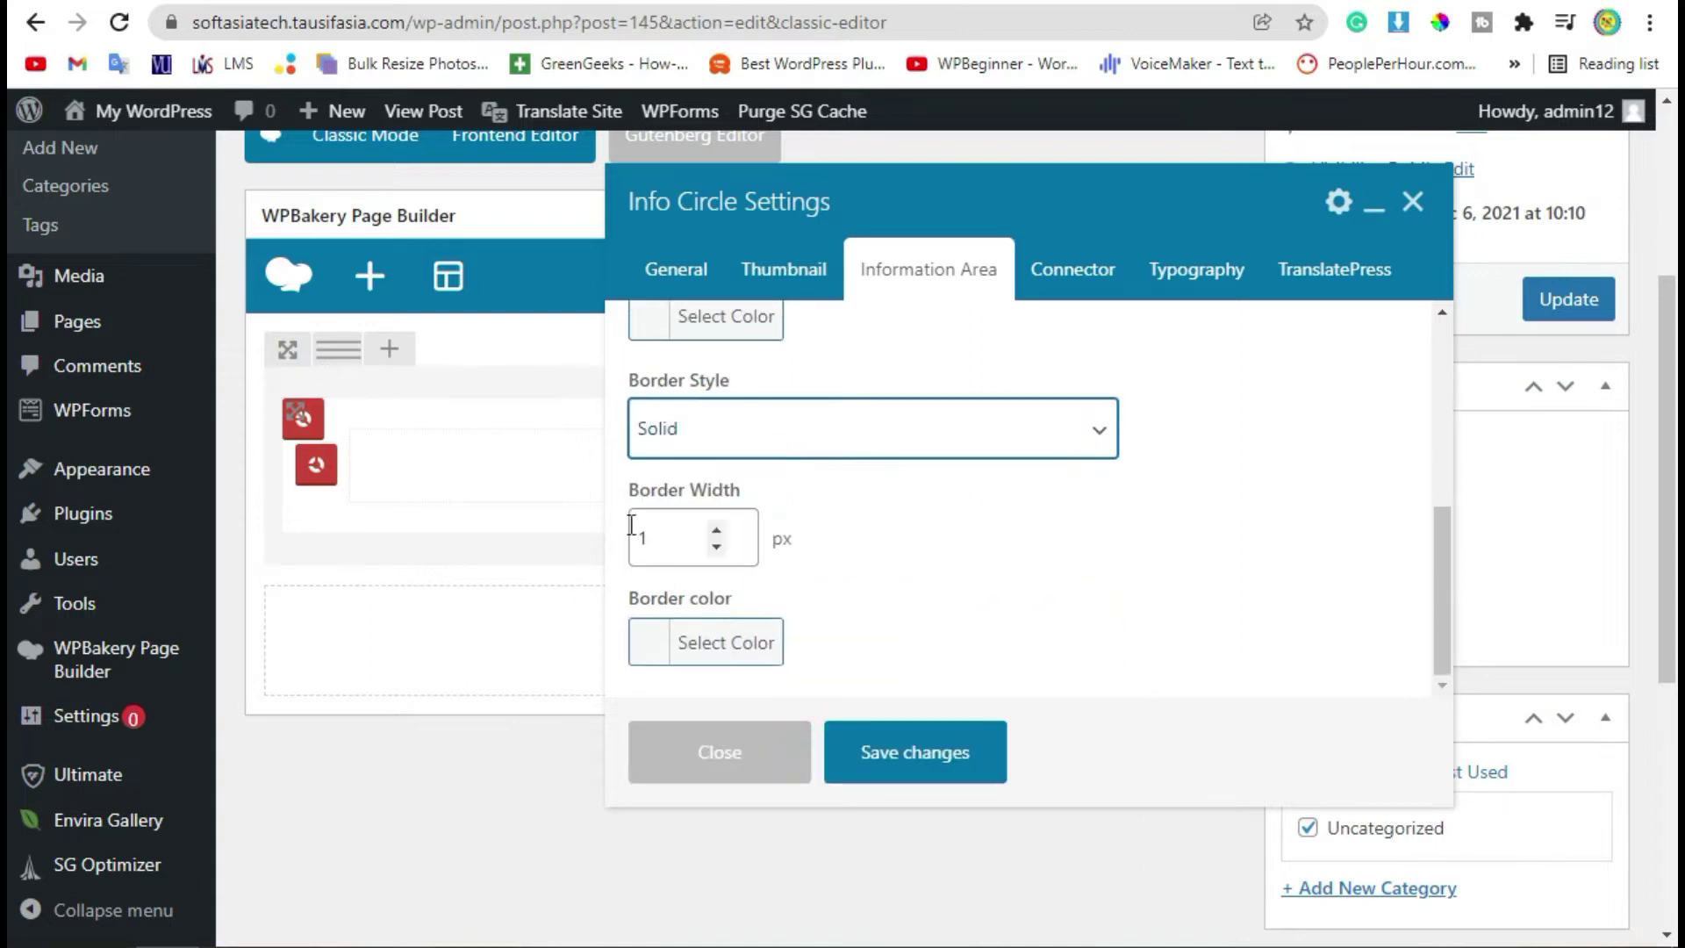
click(717, 533)
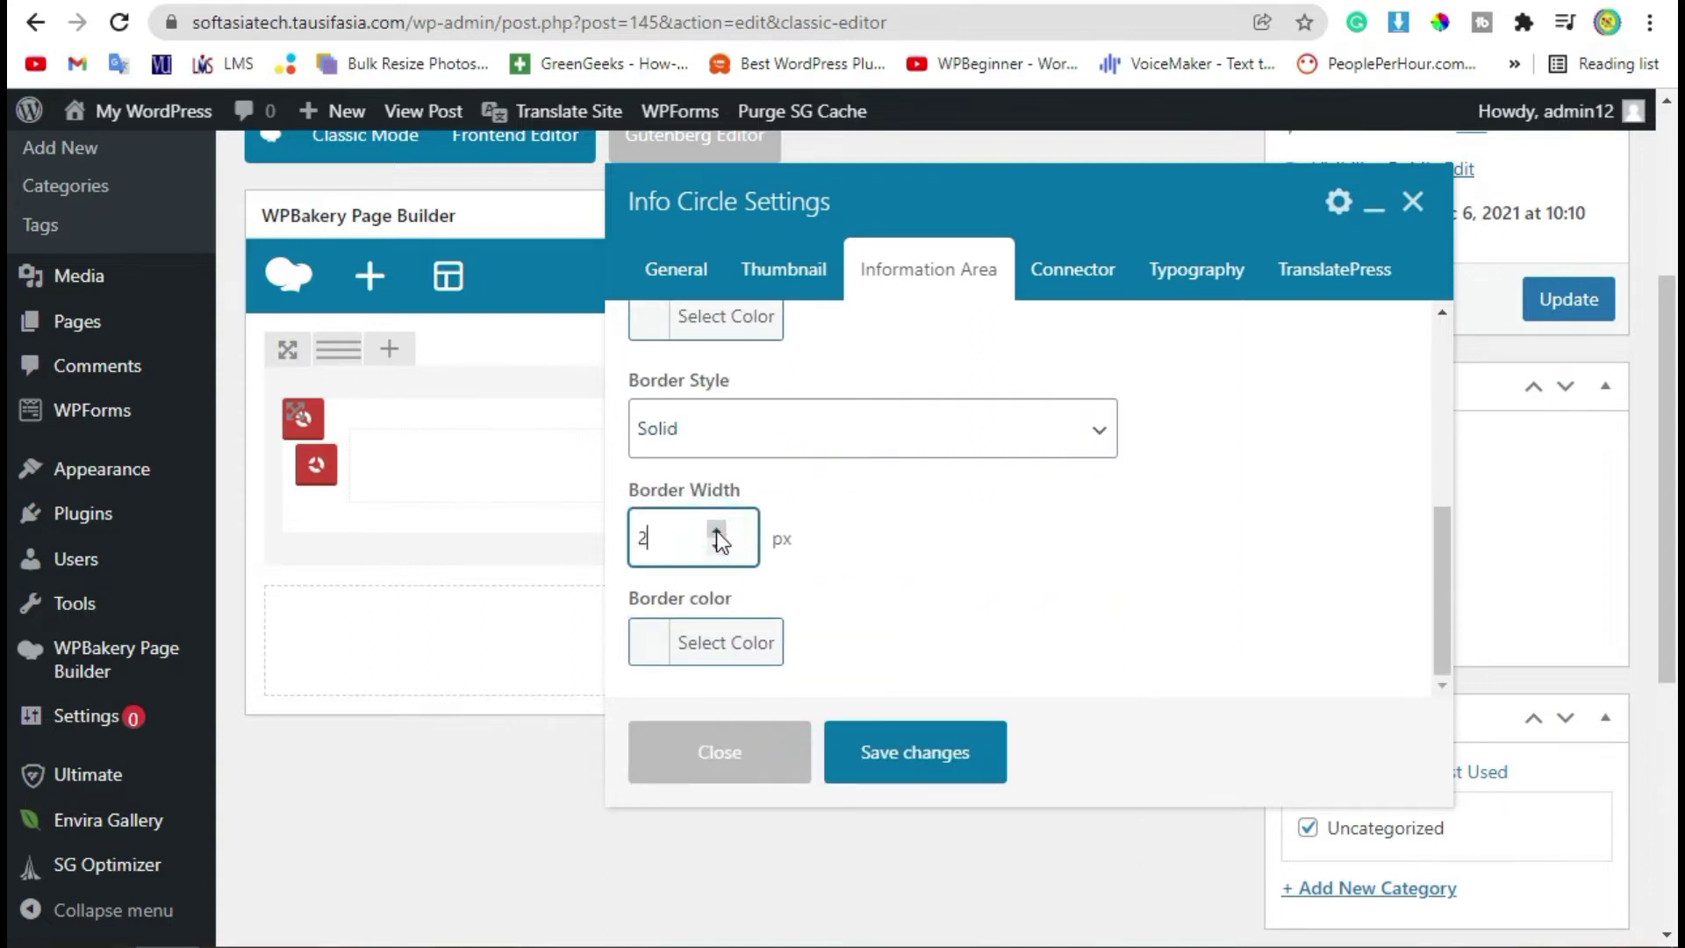
click(903, 535)
scroll(970, 534, up, 2)
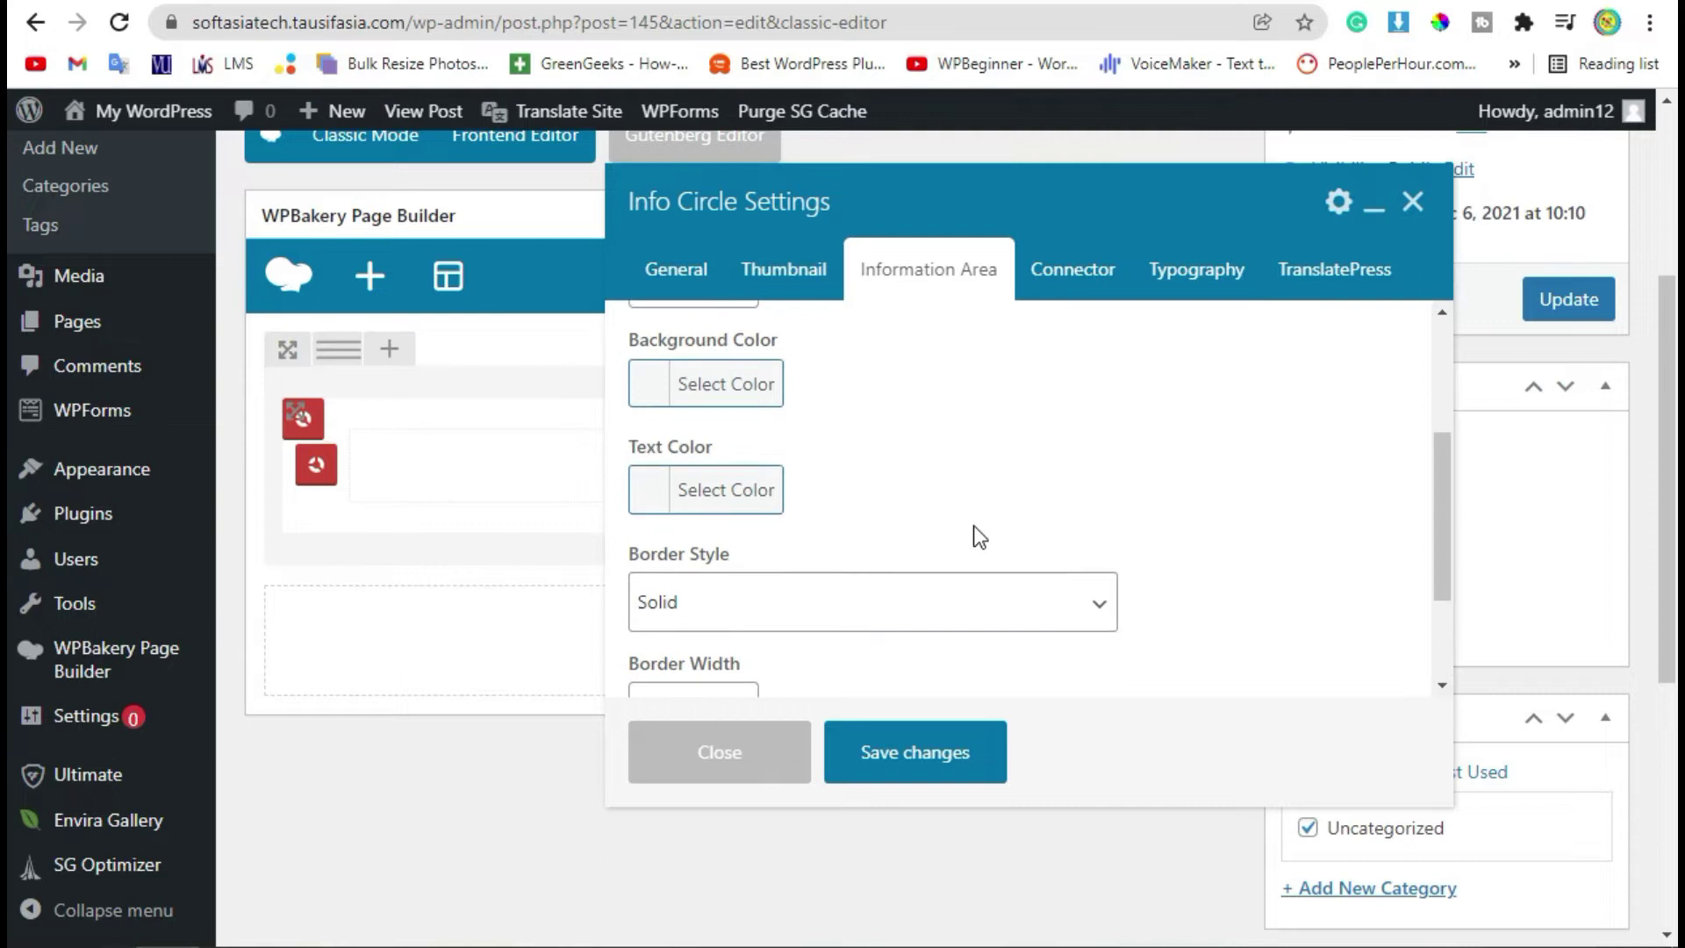
Set the connector's line style to Solid and save the Info Circle settings
click(1060, 285)
click(804, 452)
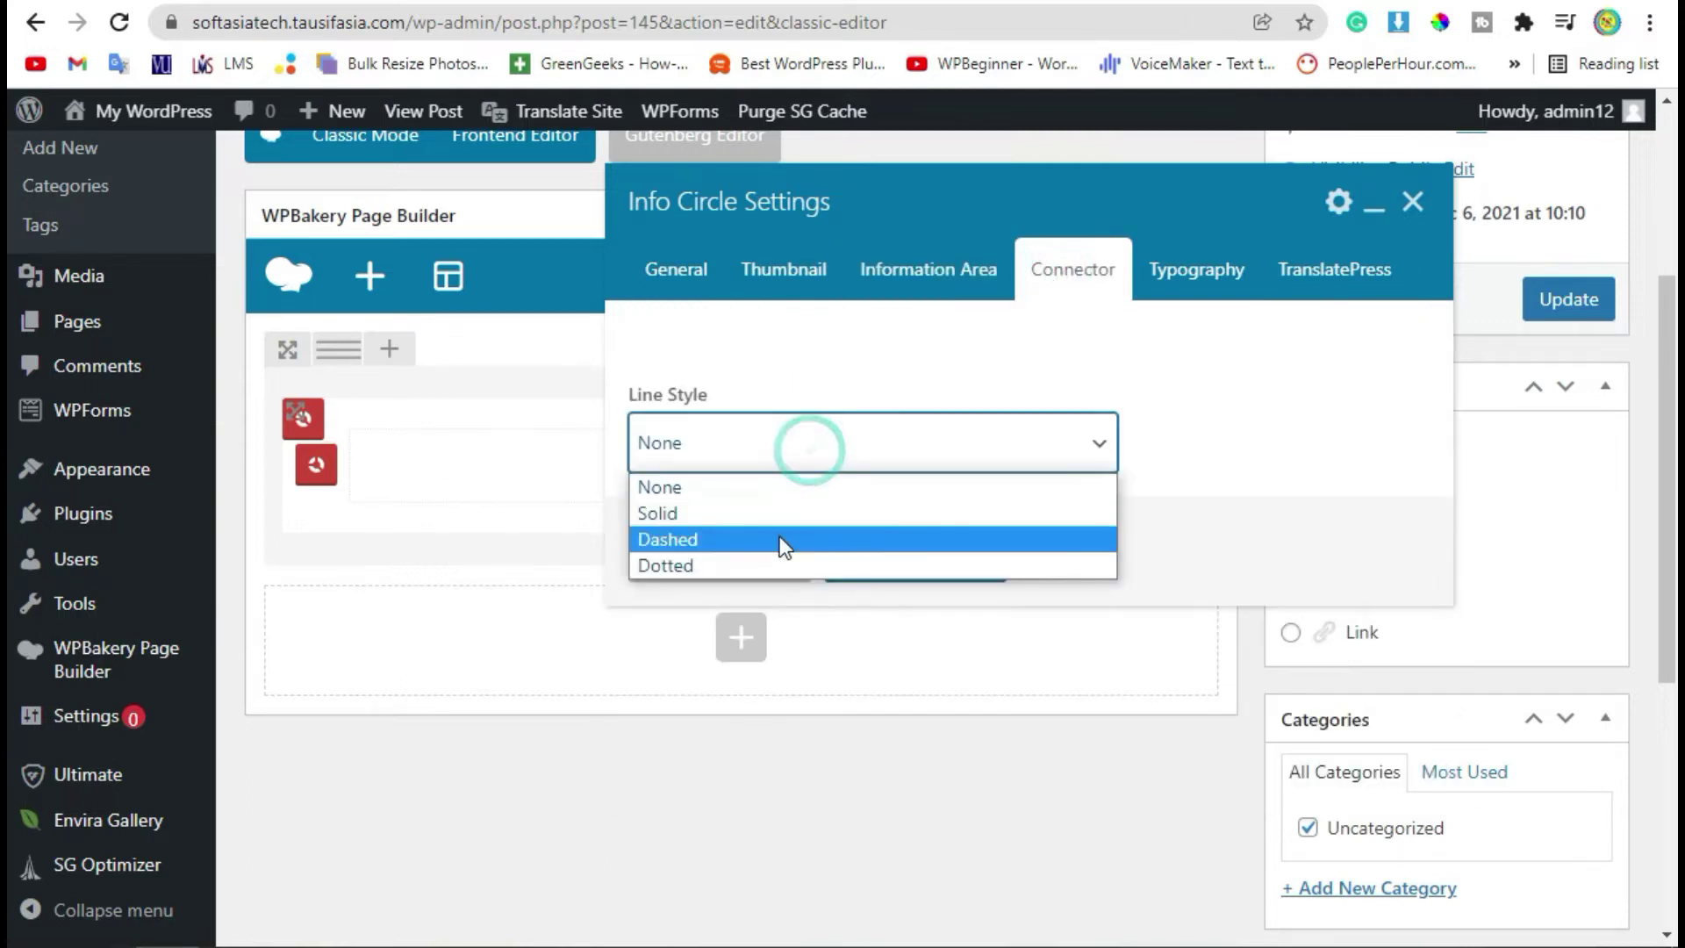
click(793, 514)
scroll(677, 594, down, 3)
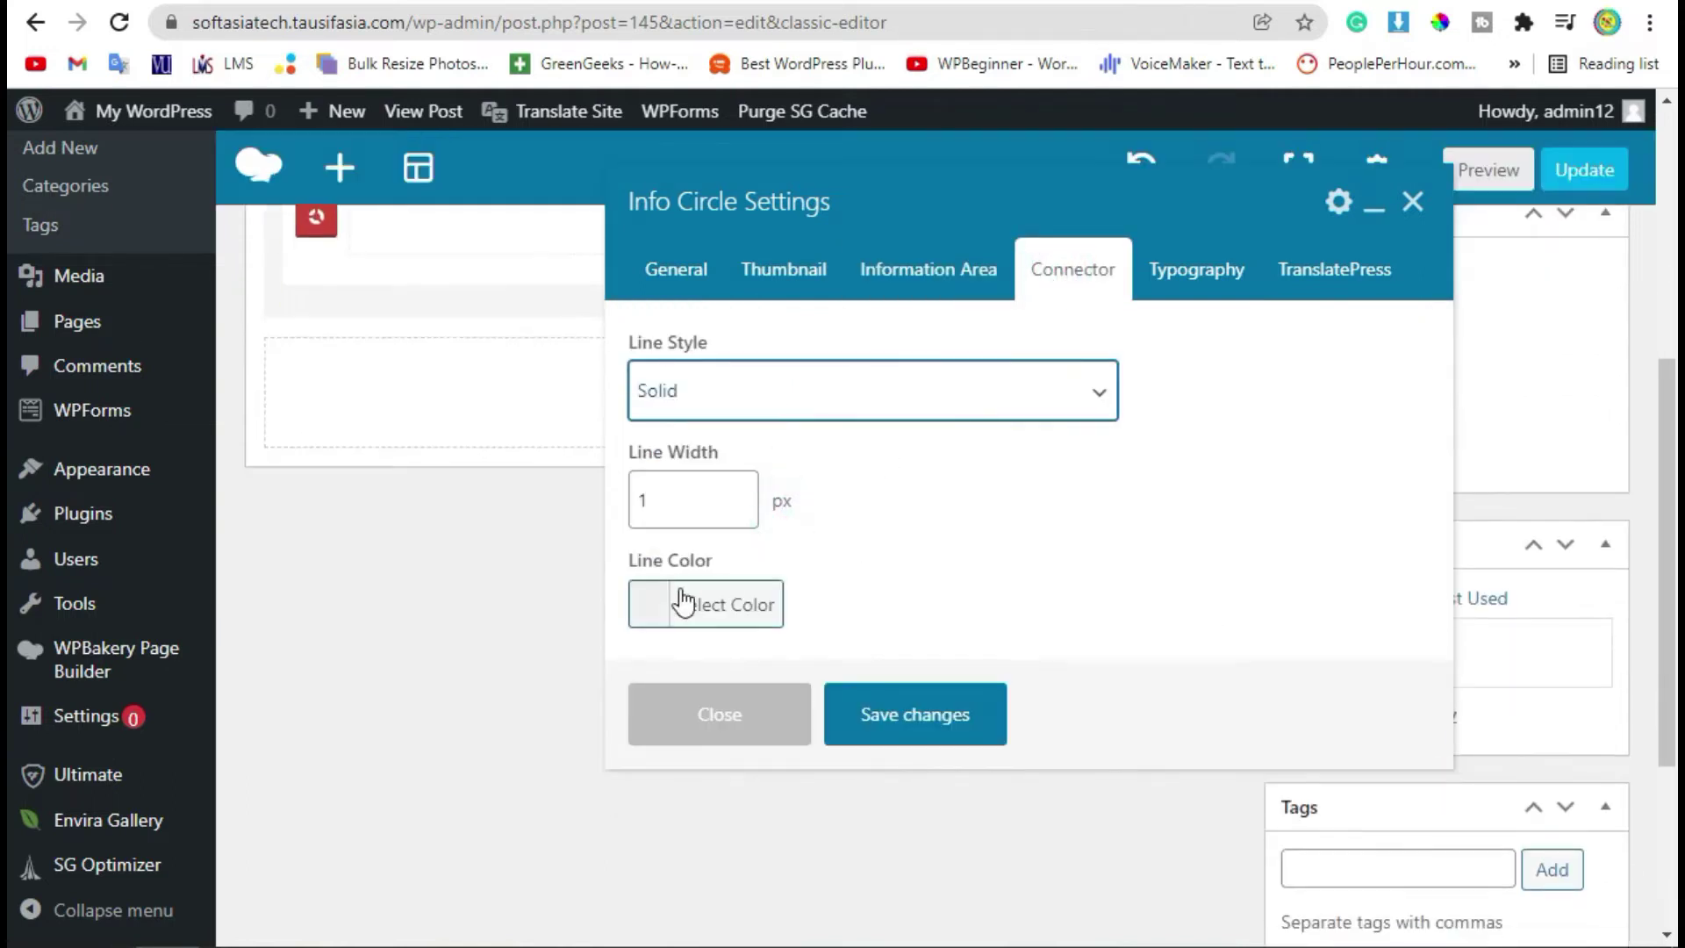
click(650, 606)
scroll(983, 535, down, 4)
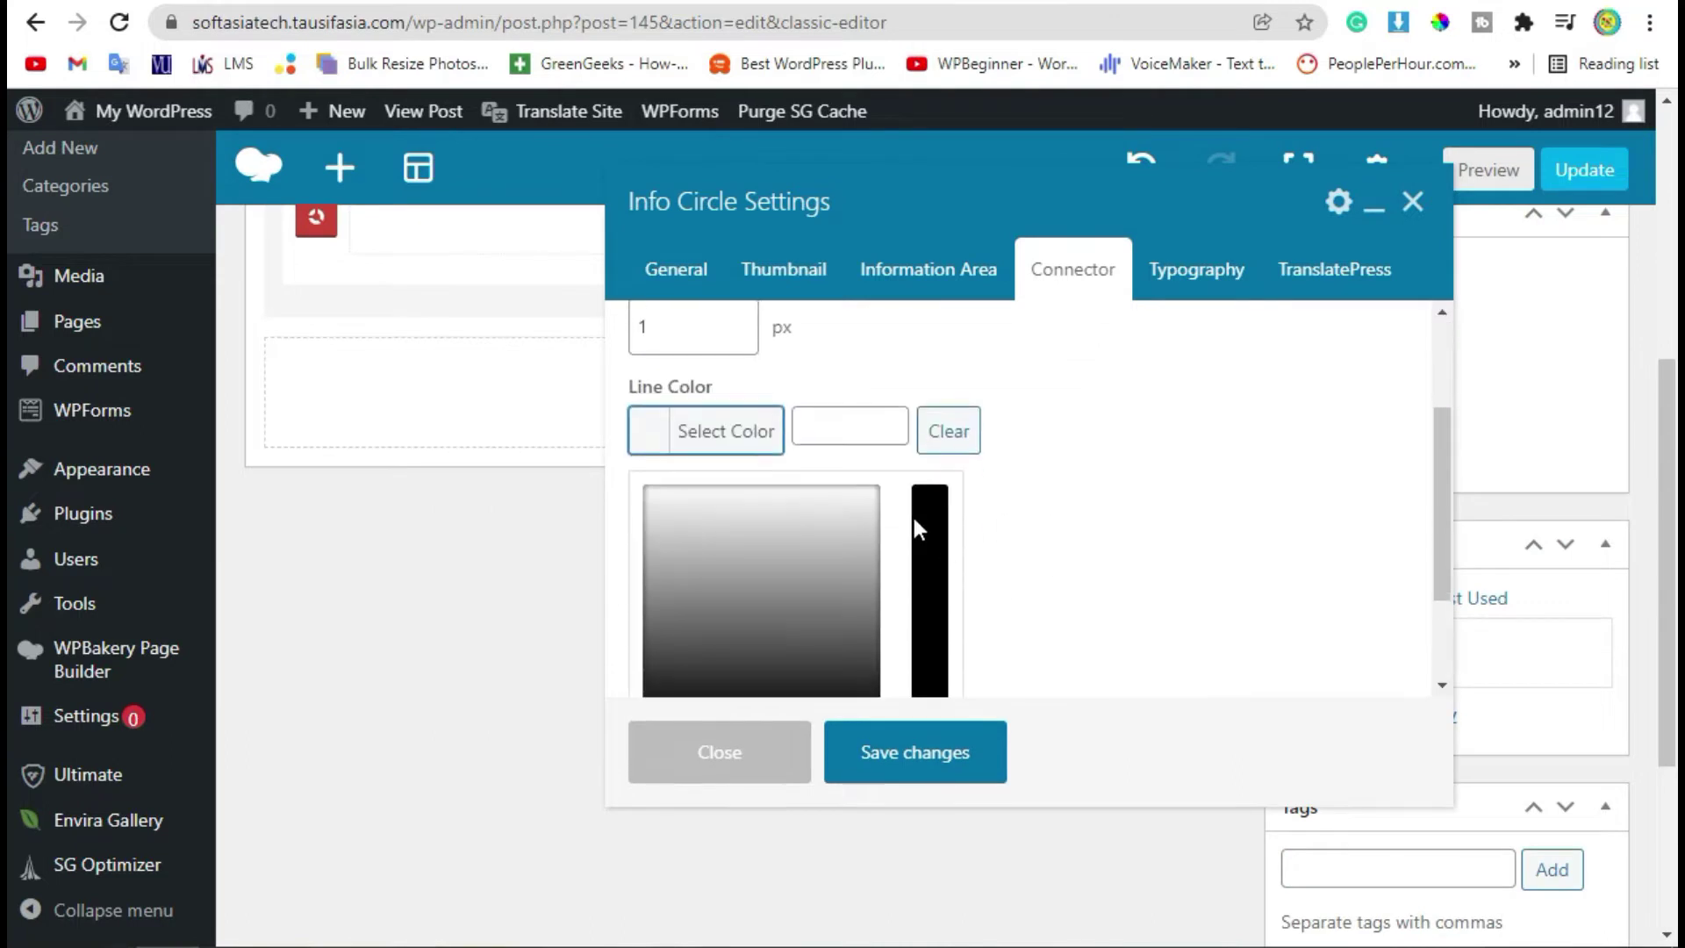
click(900, 727)
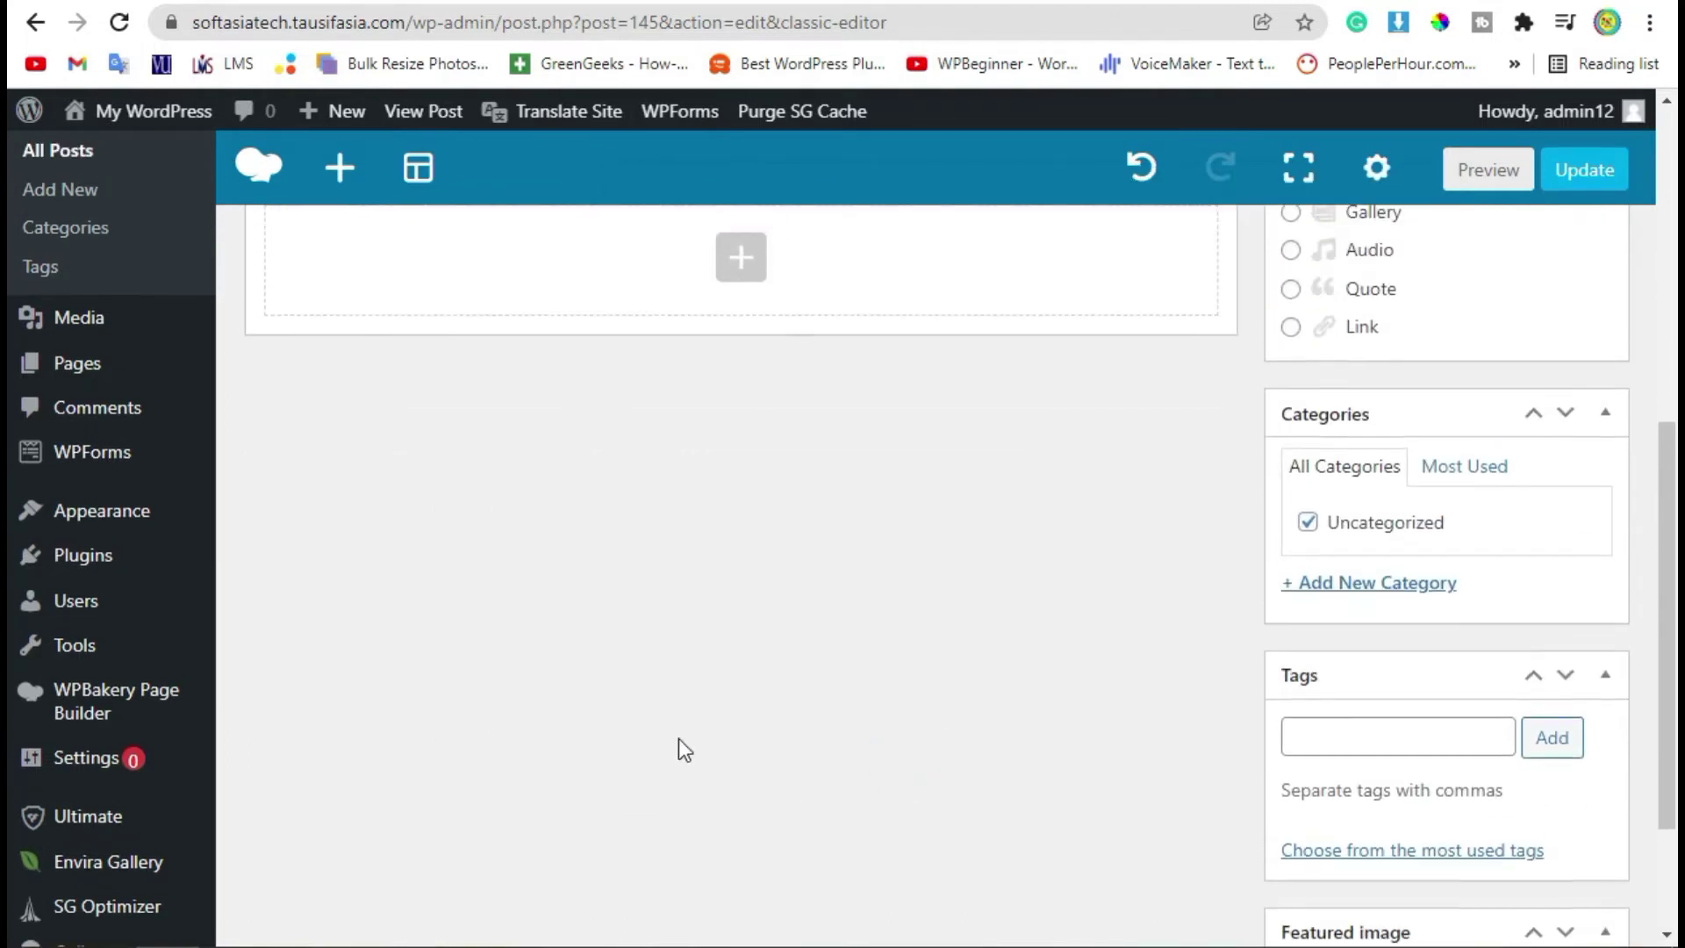
Add an Info Circle Item inside the Info Circle and title it "Wp Engine"
scroll(694, 728, up, 6)
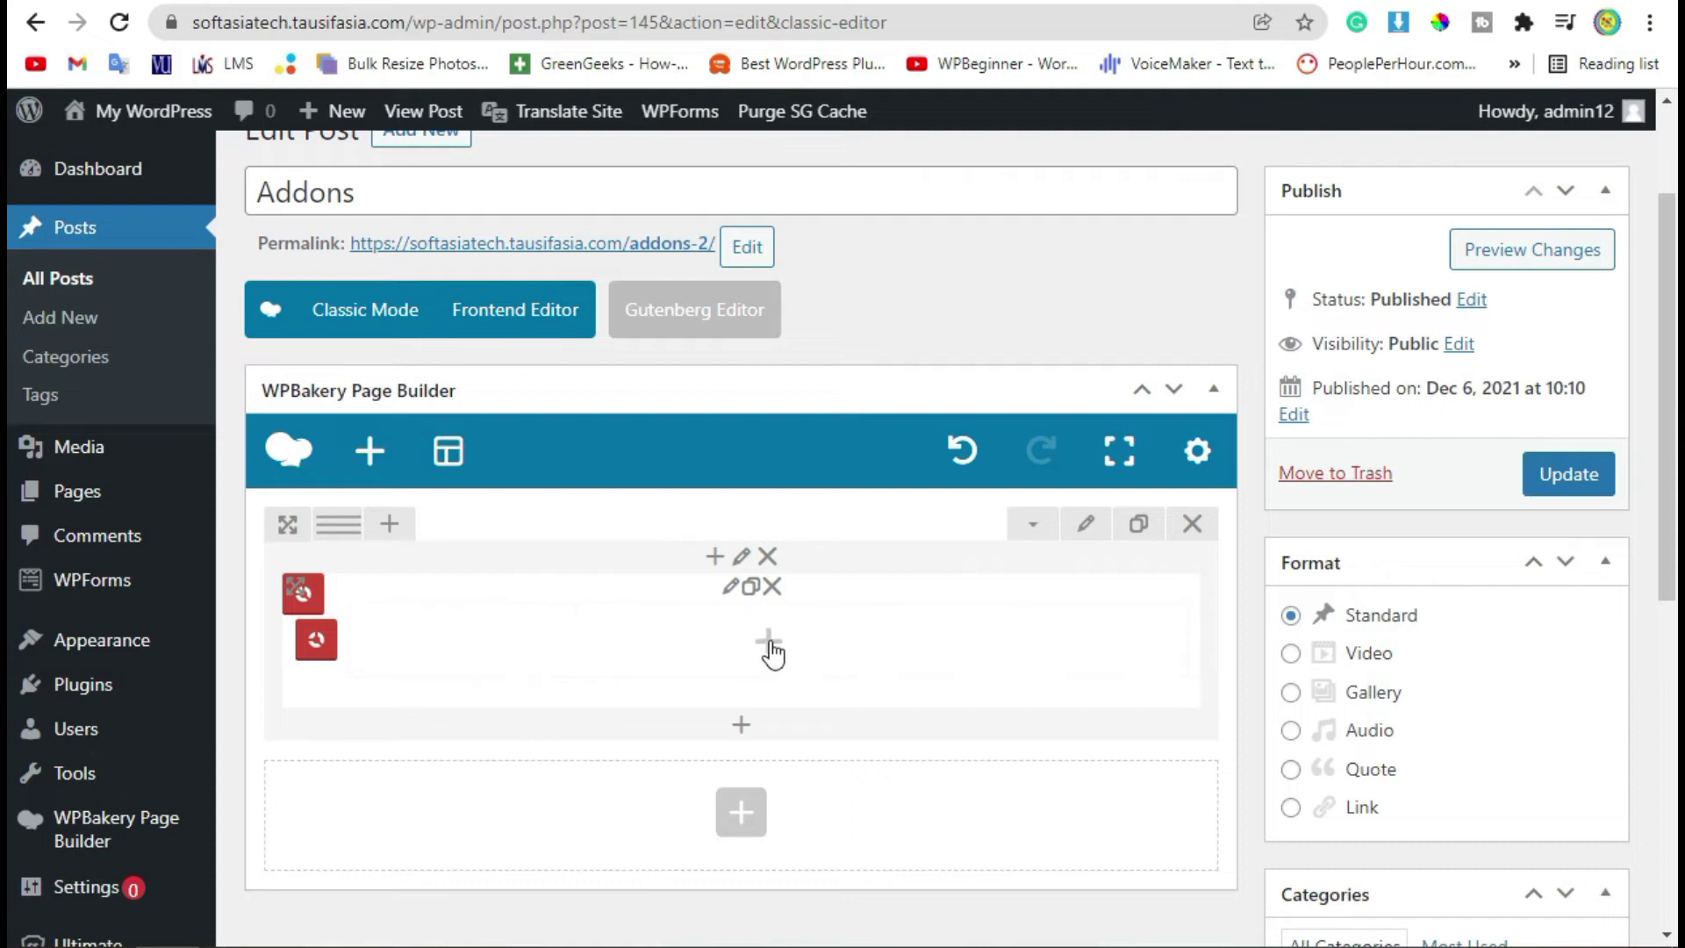
click(769, 644)
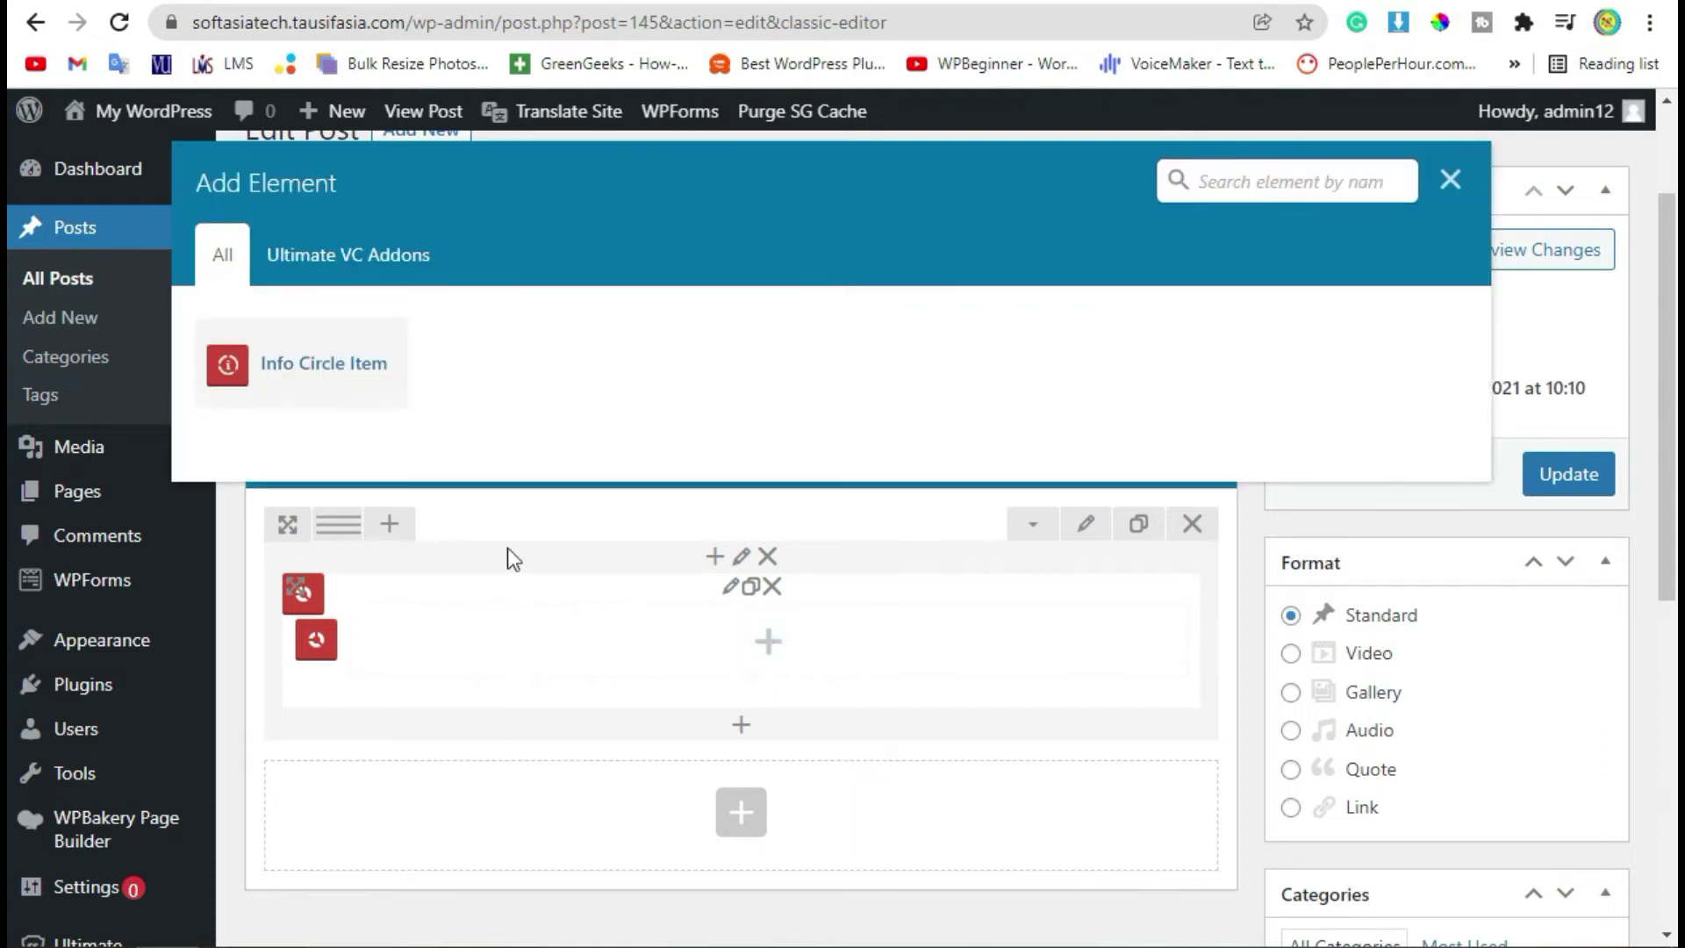
click(318, 360)
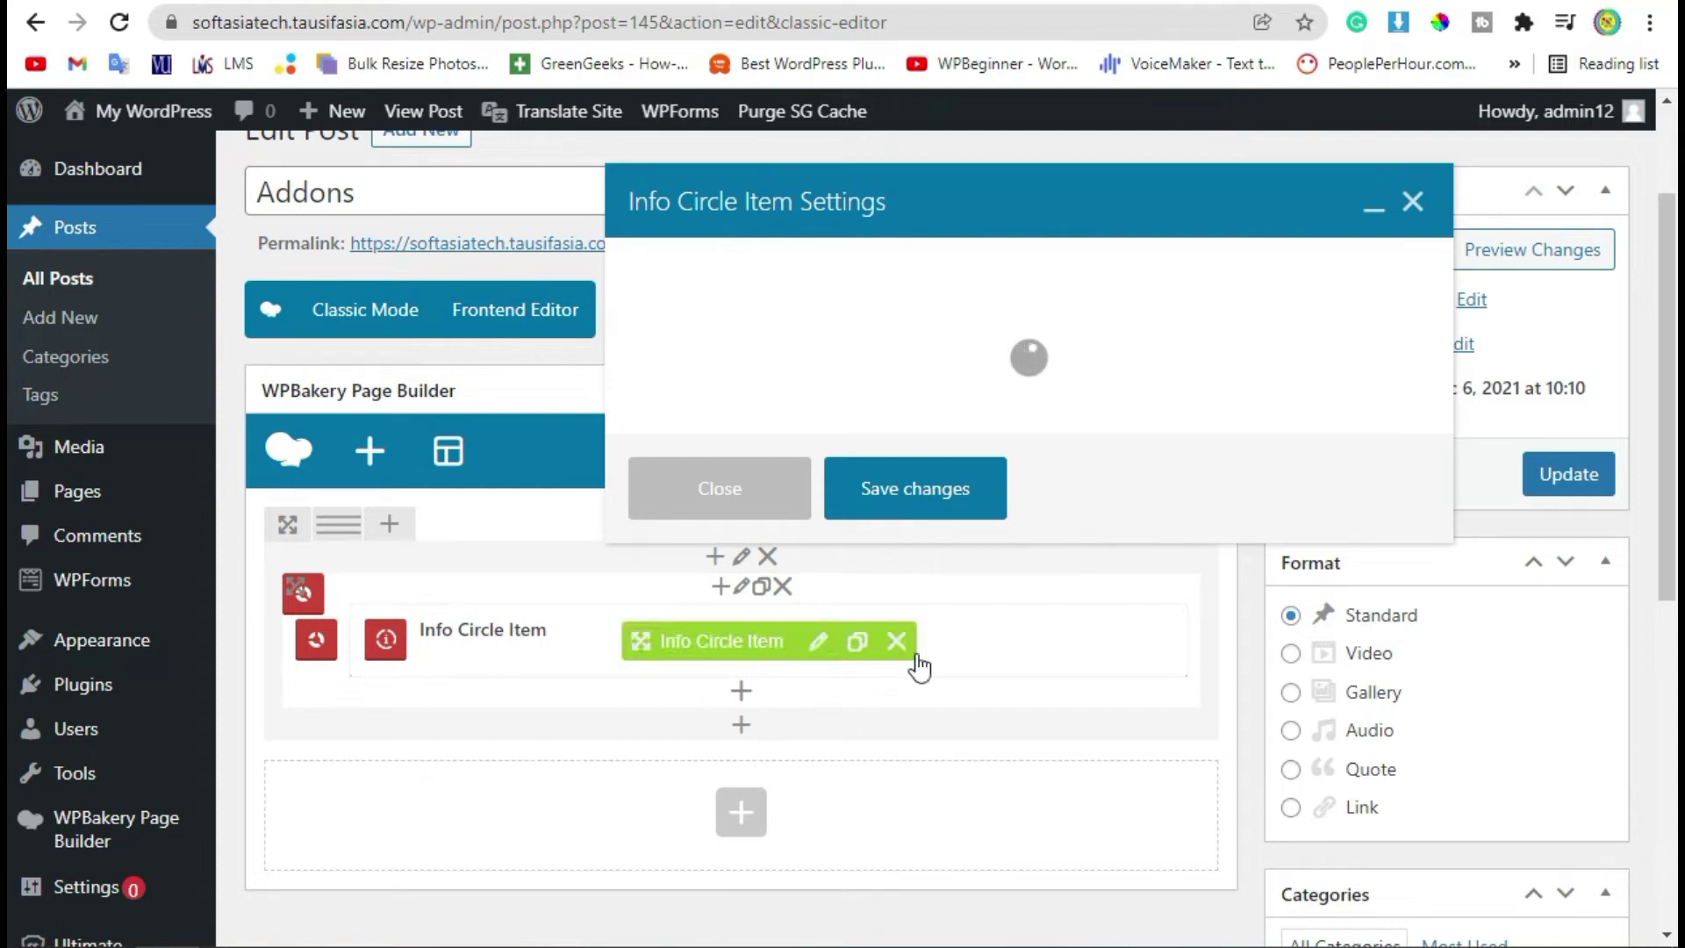
click(782, 387)
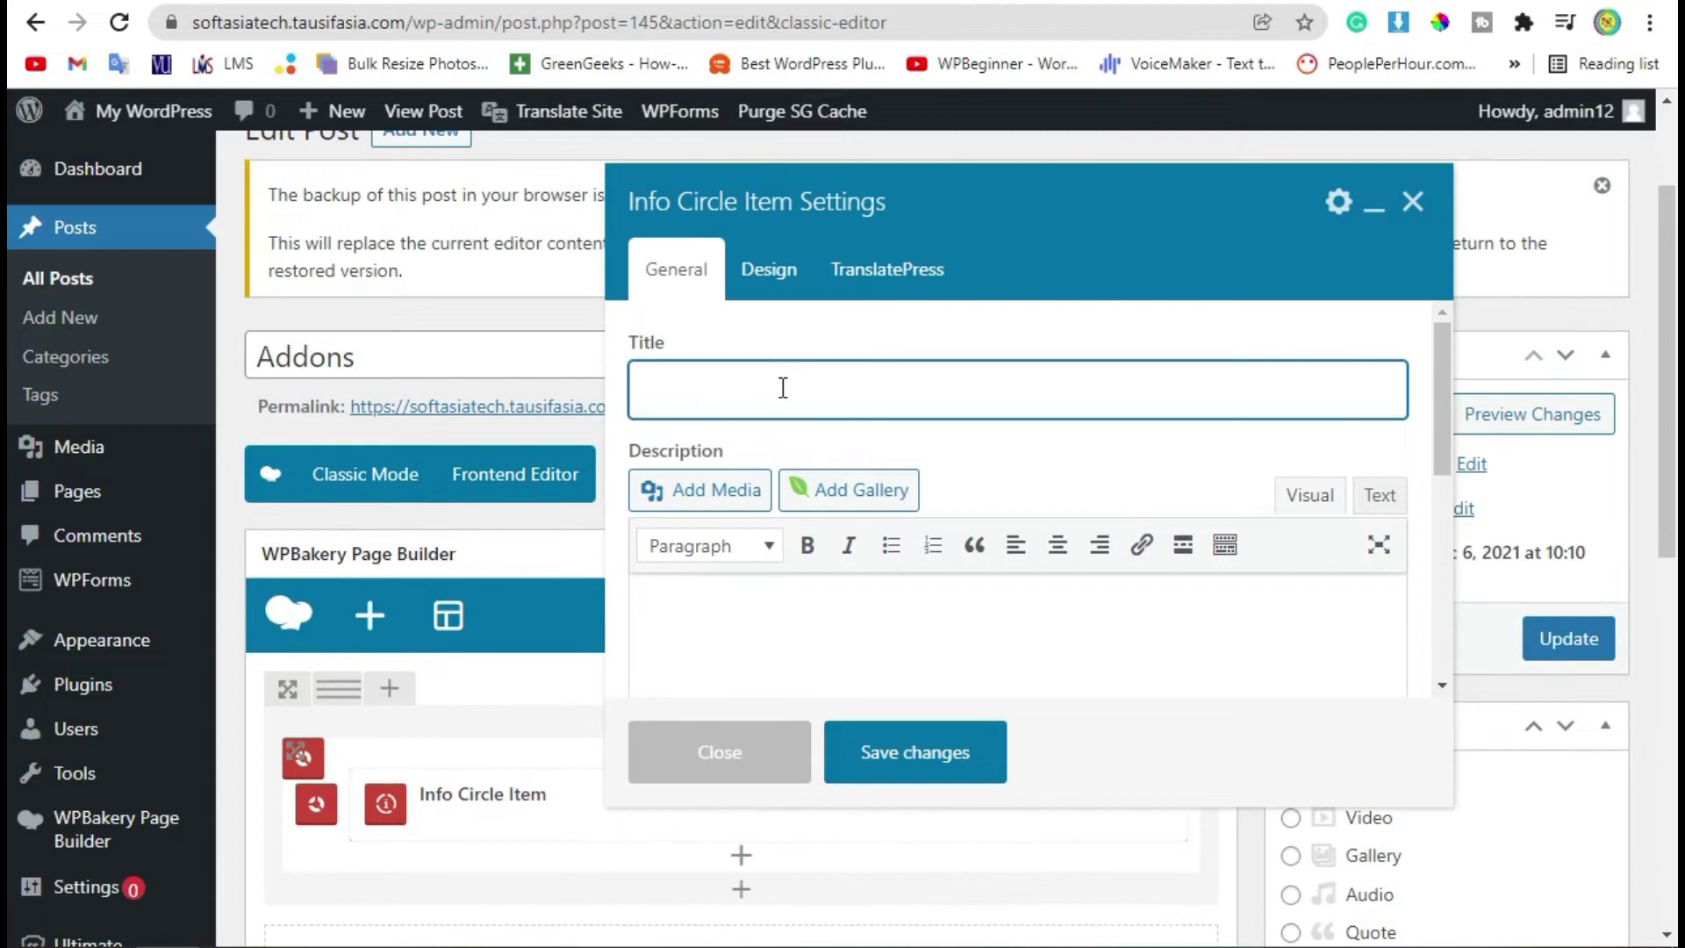
text(Wp EEn)
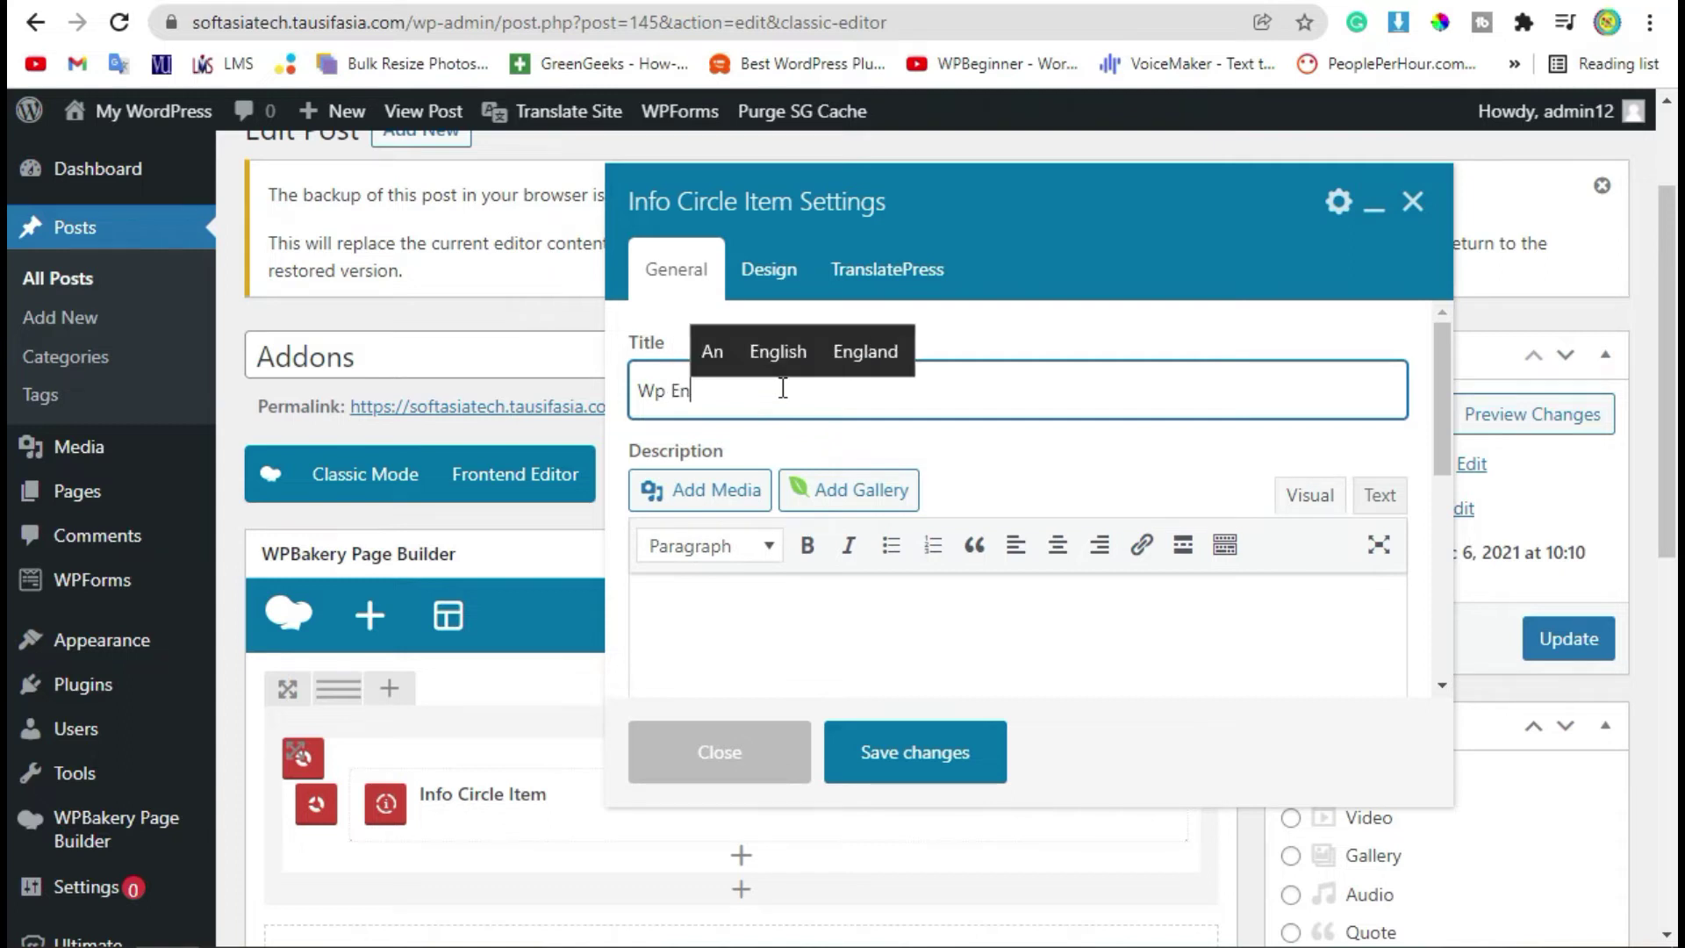
text(gine)
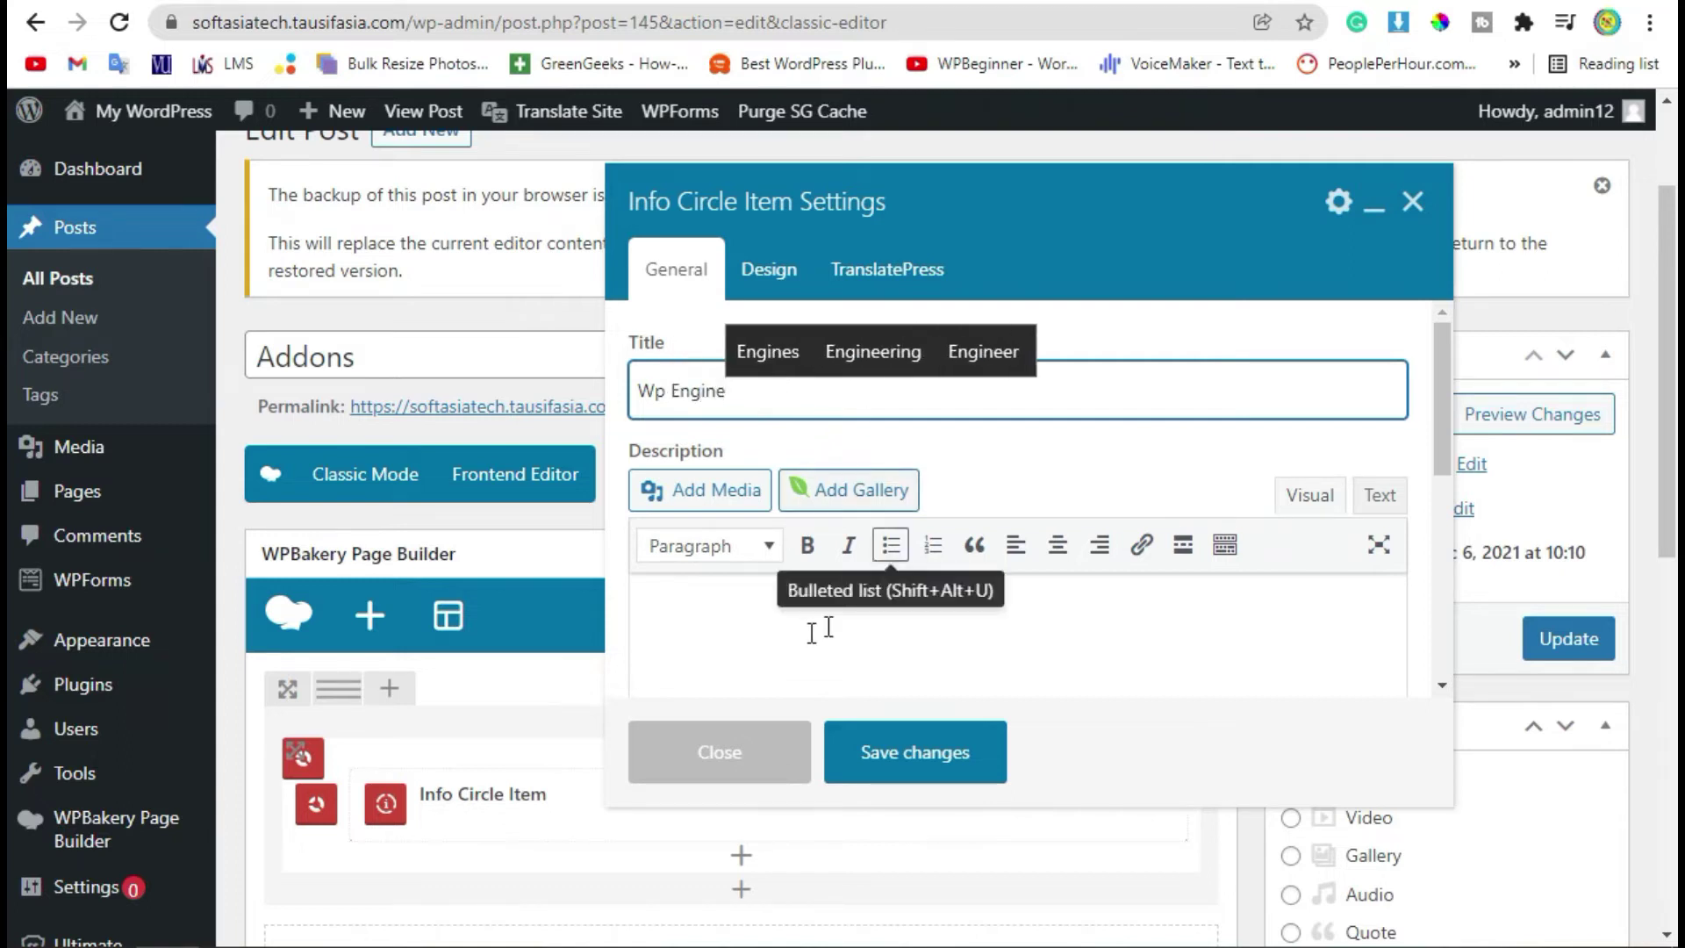
Write the item's description as "Wp Engine will make your website work in efficient way."
click(784, 620)
text(Wp )
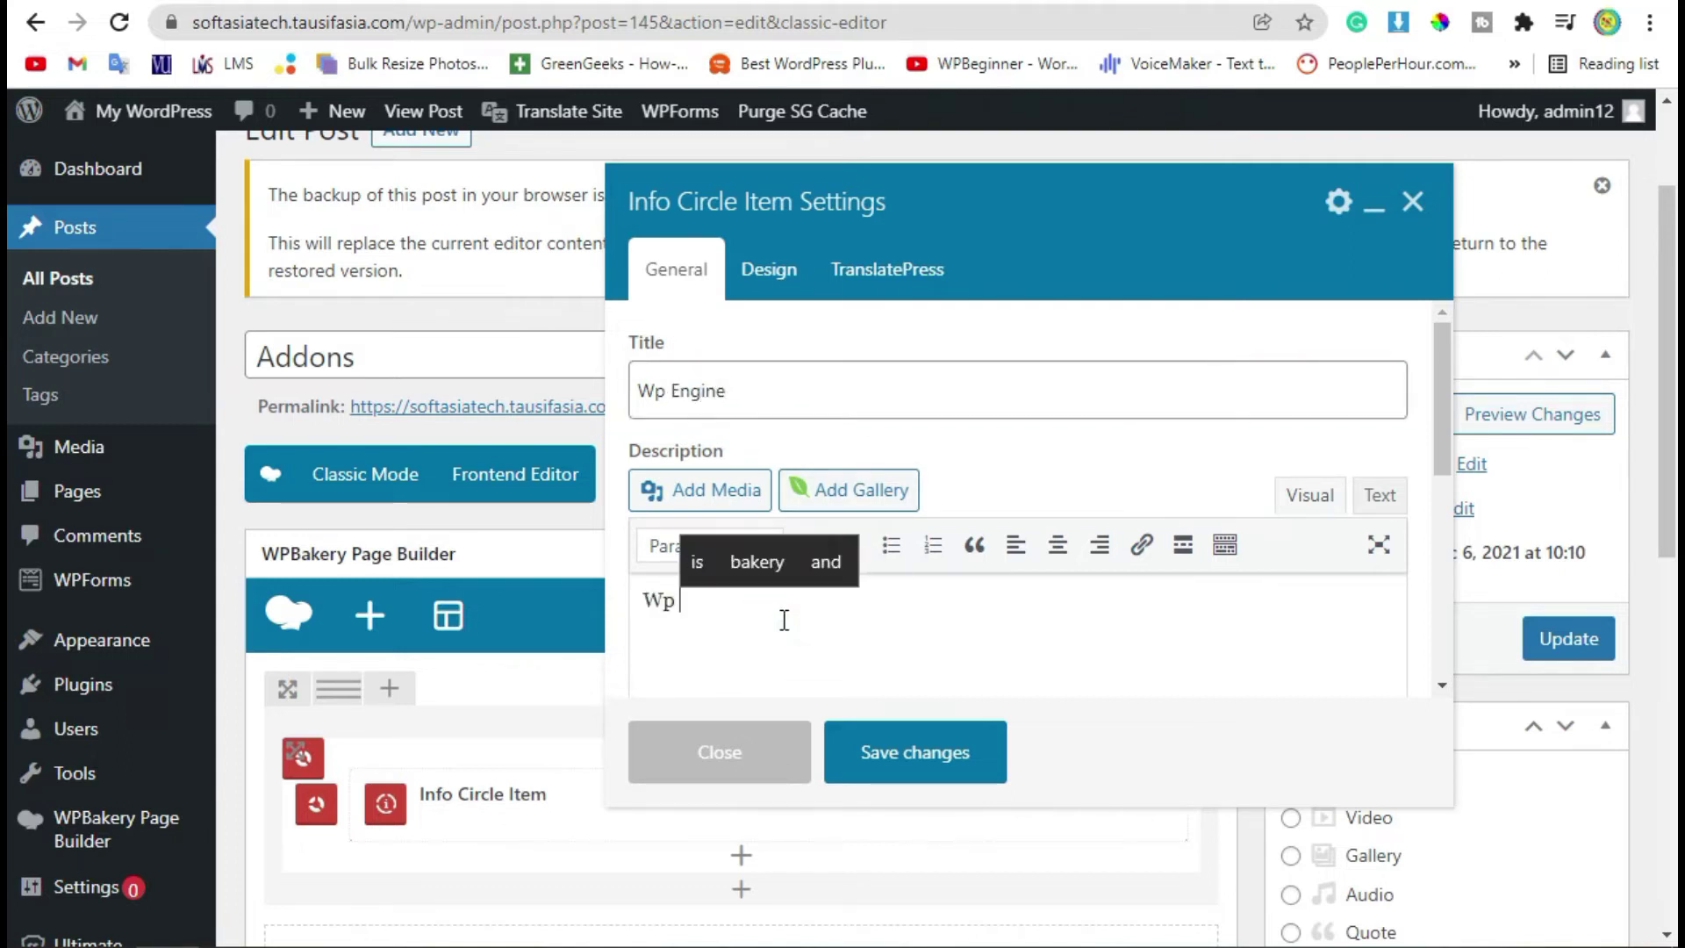
text(Engine )
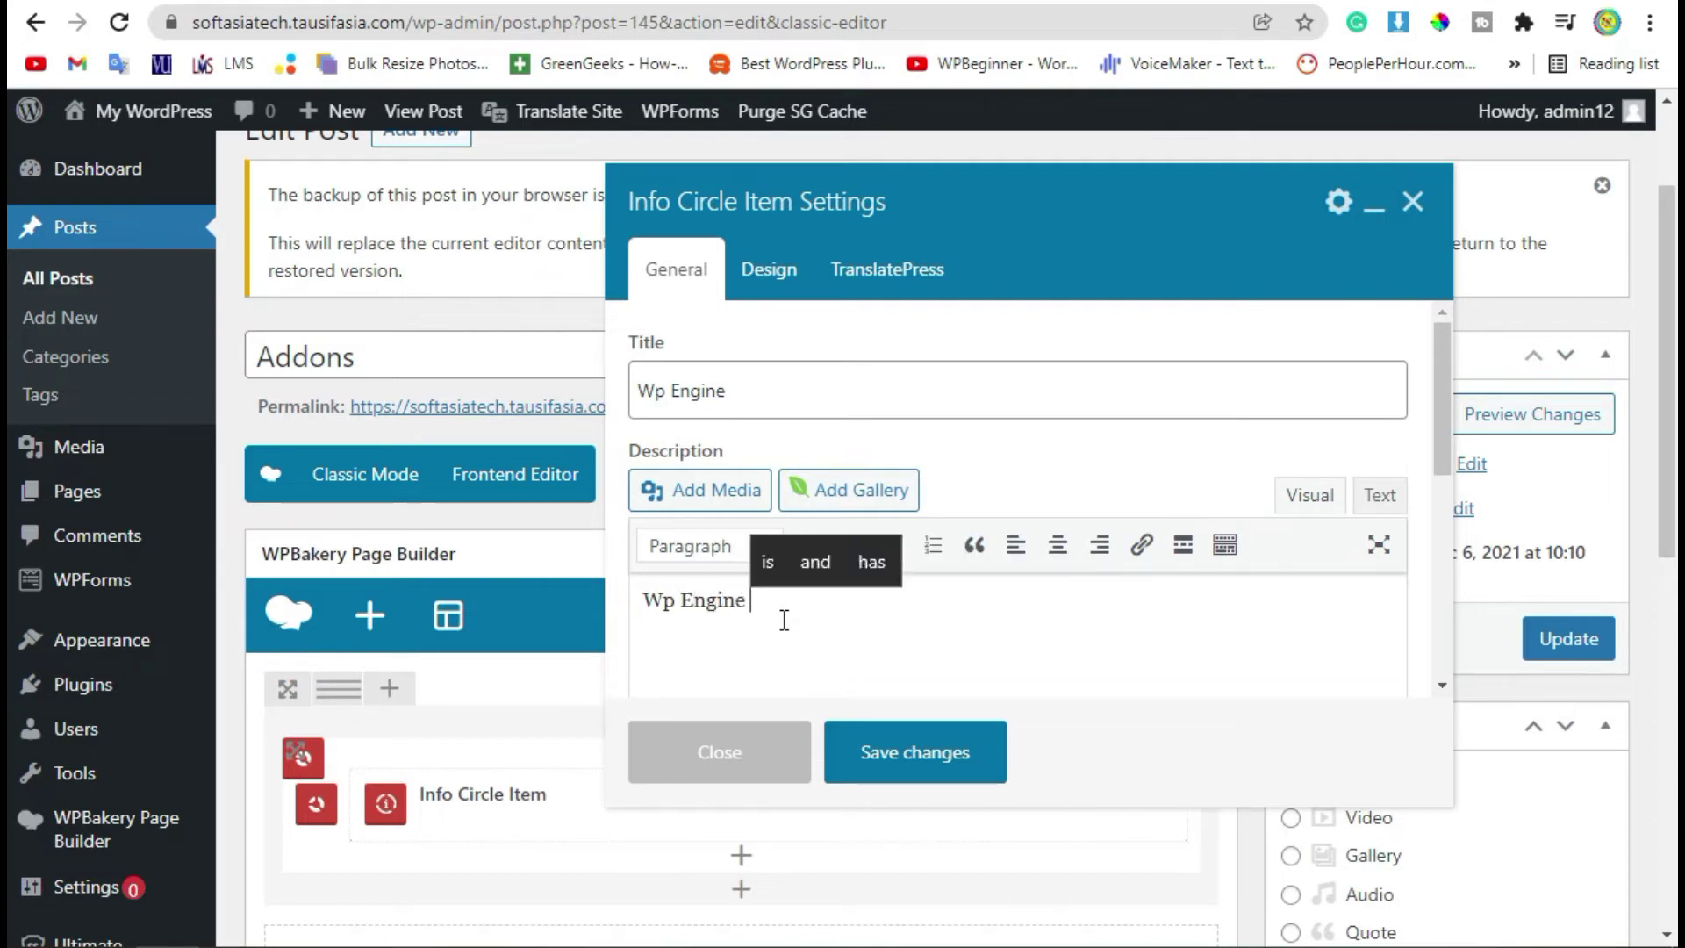
text(will b=)
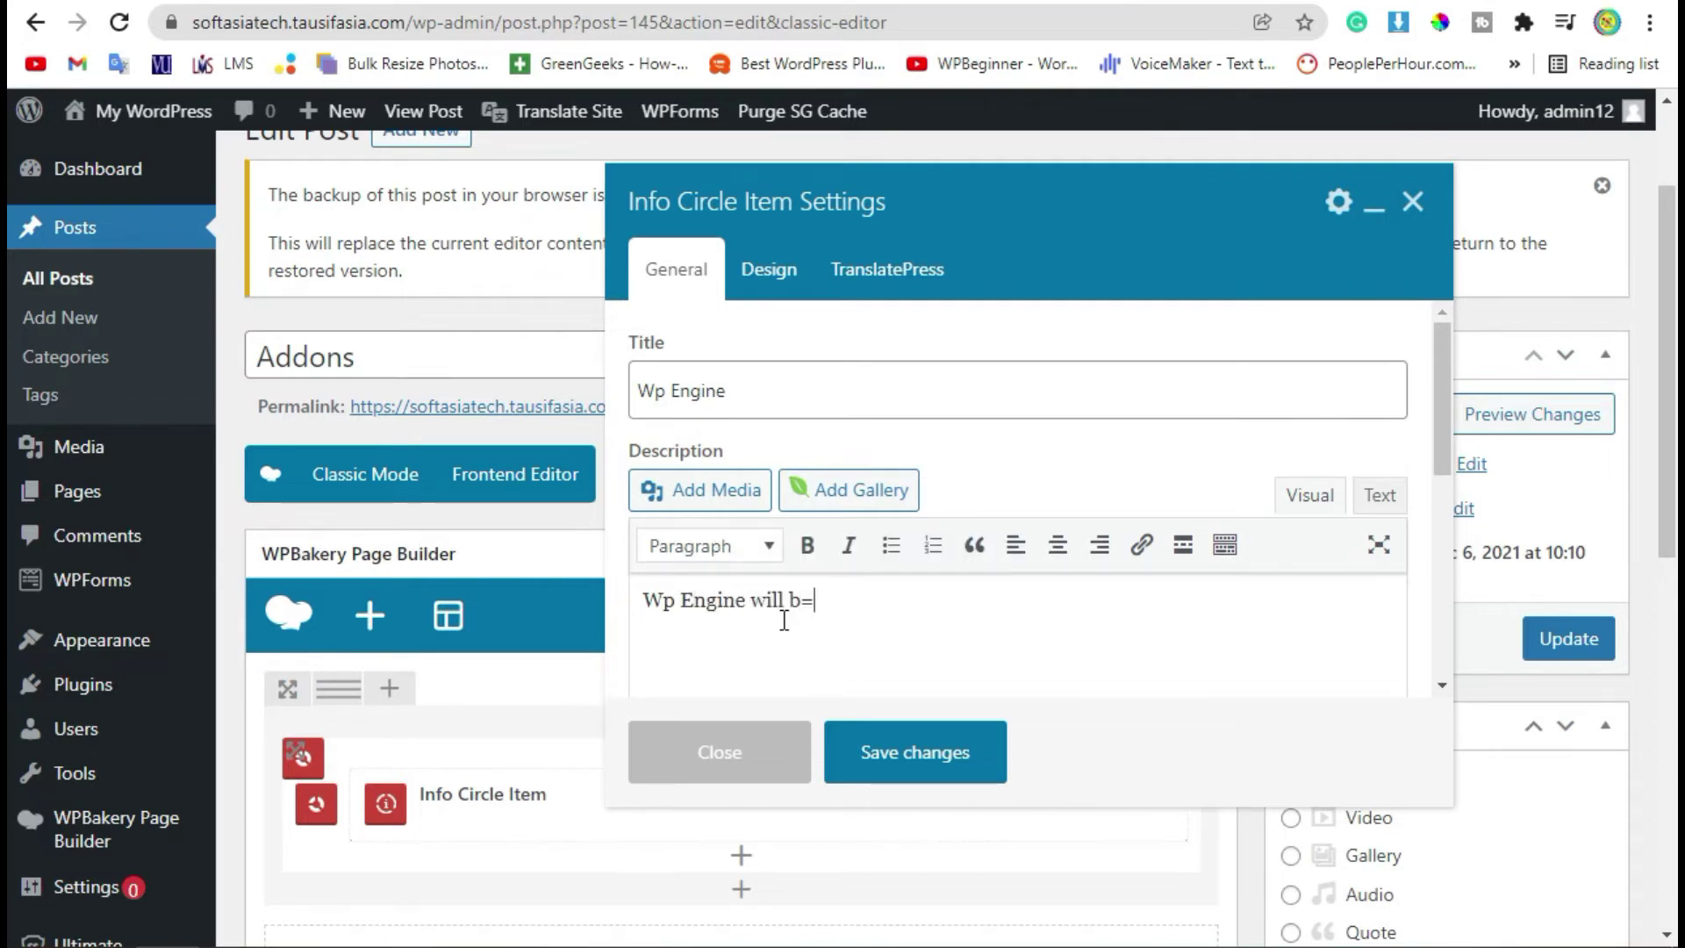
text( make yu)
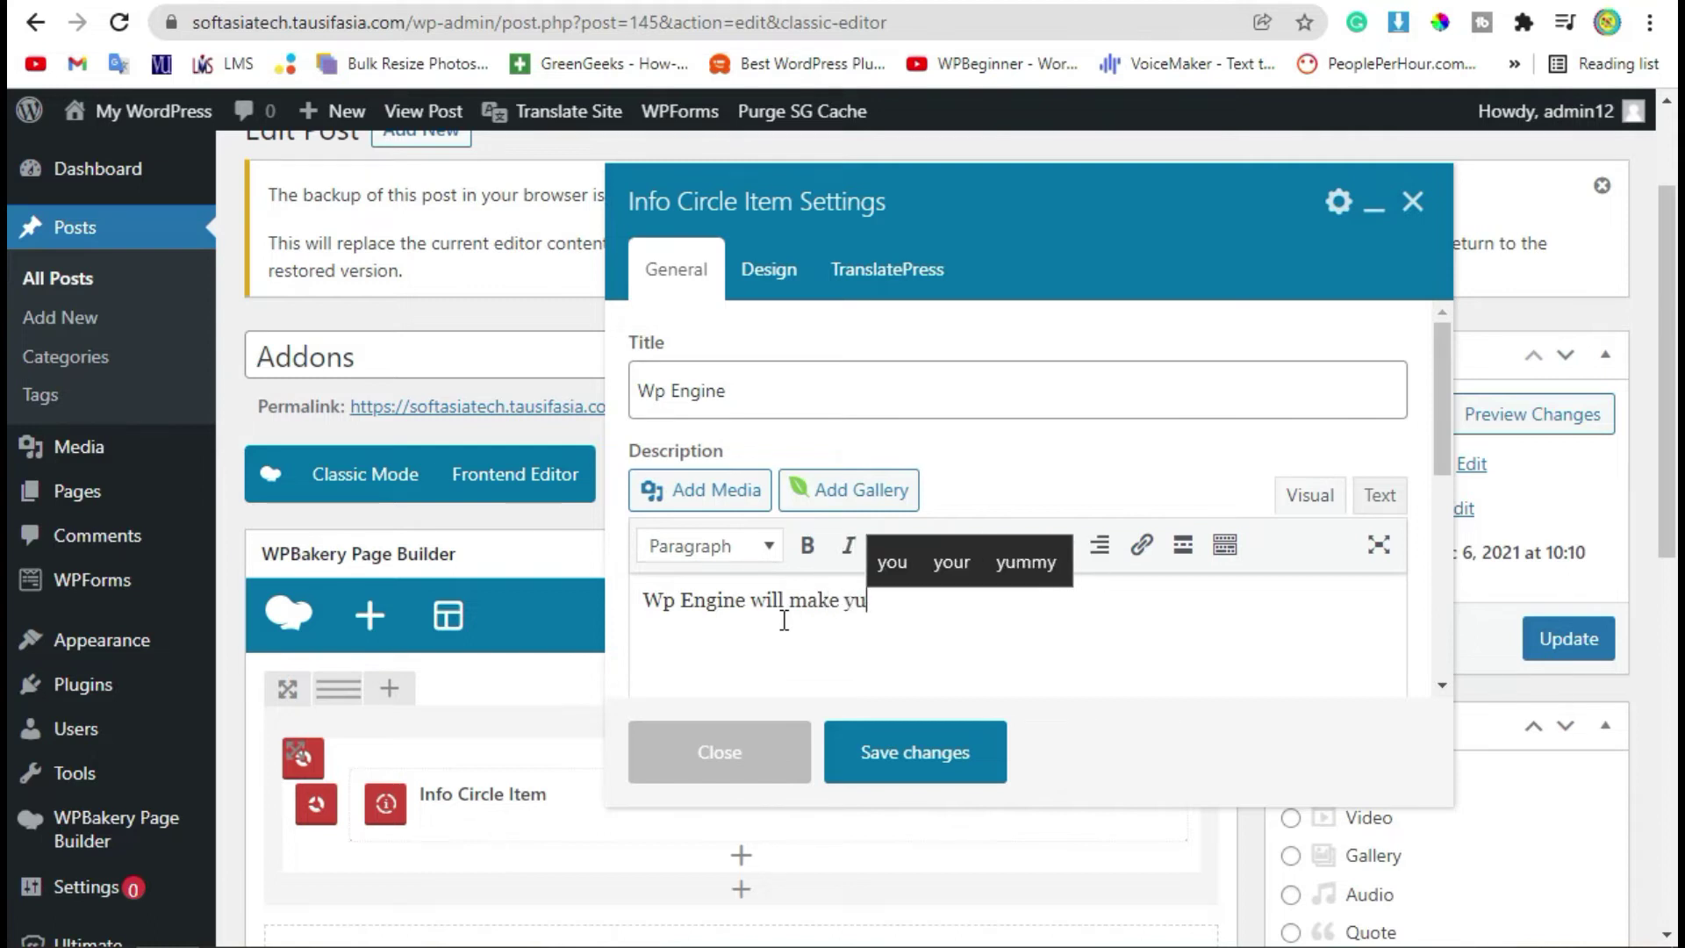
key(Up)
key(Right)
key(Return)
text(websue)
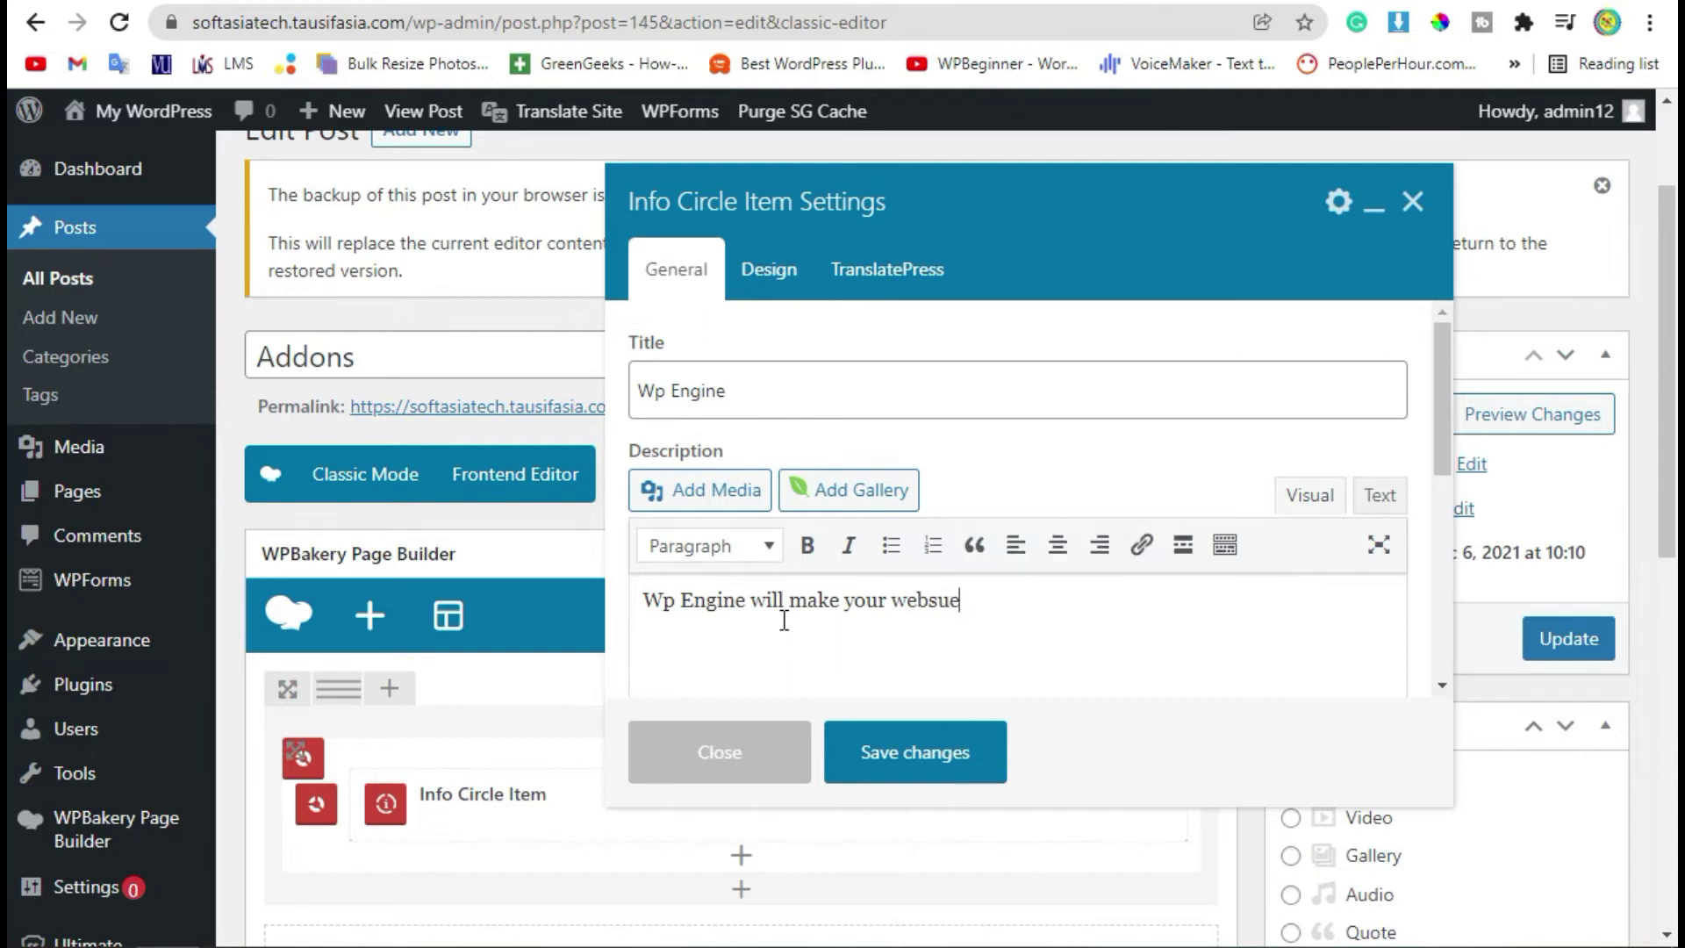
key(BackSpace)
key(BackSpace)
text(ite w)
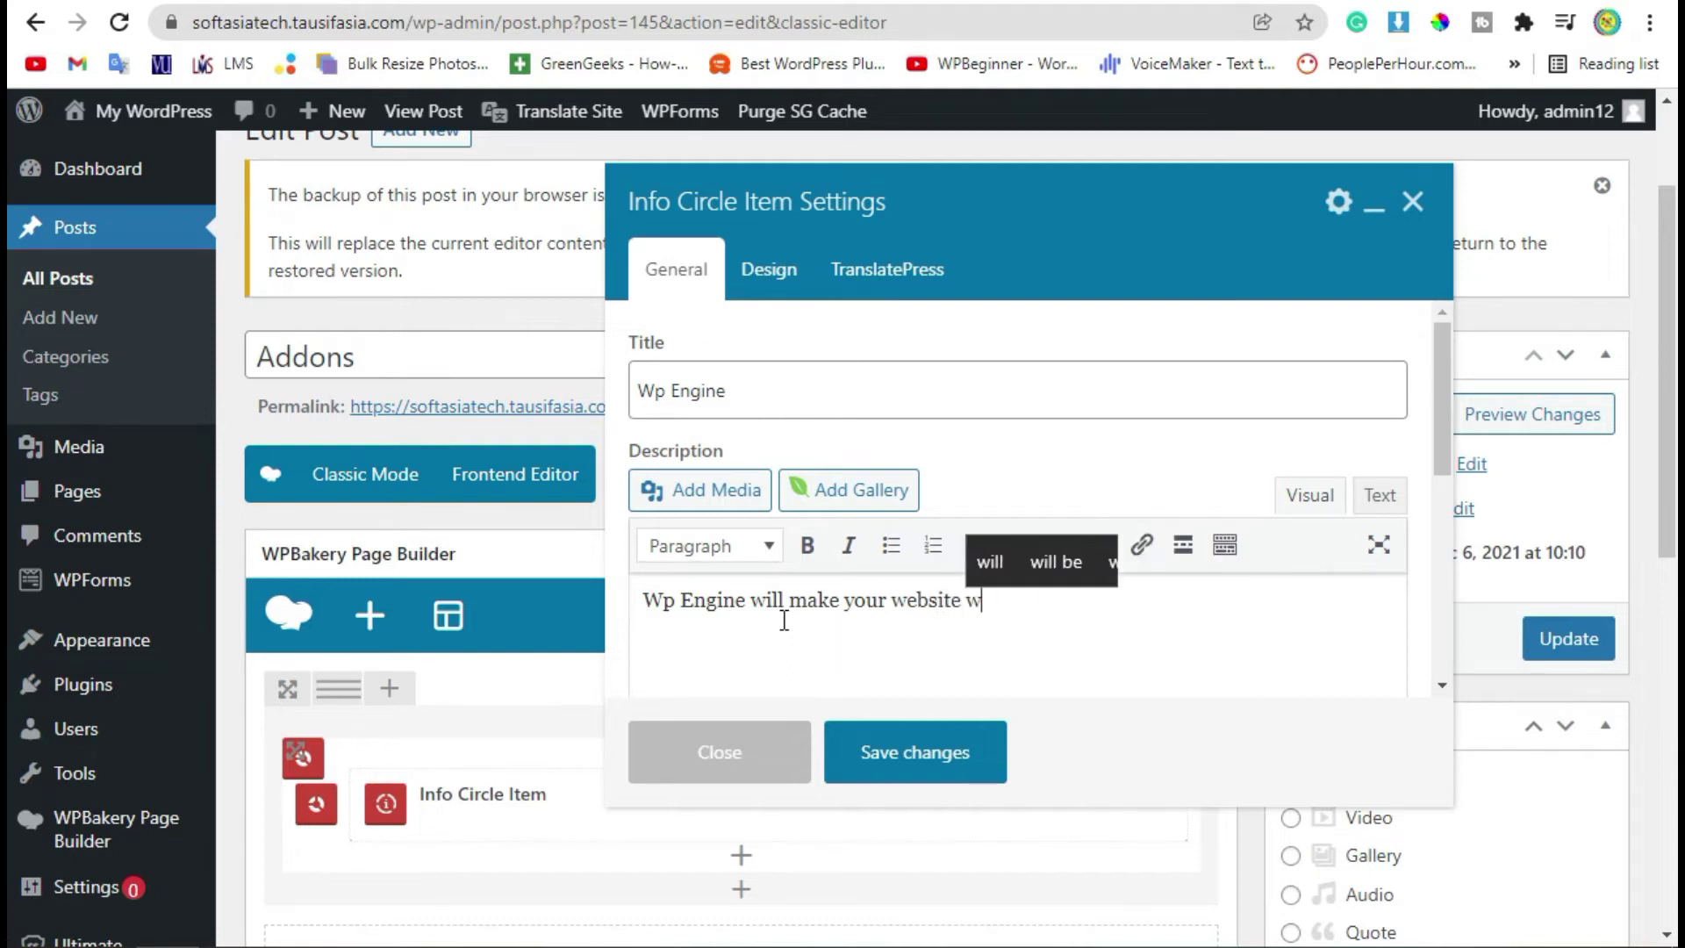
text(ork in e)
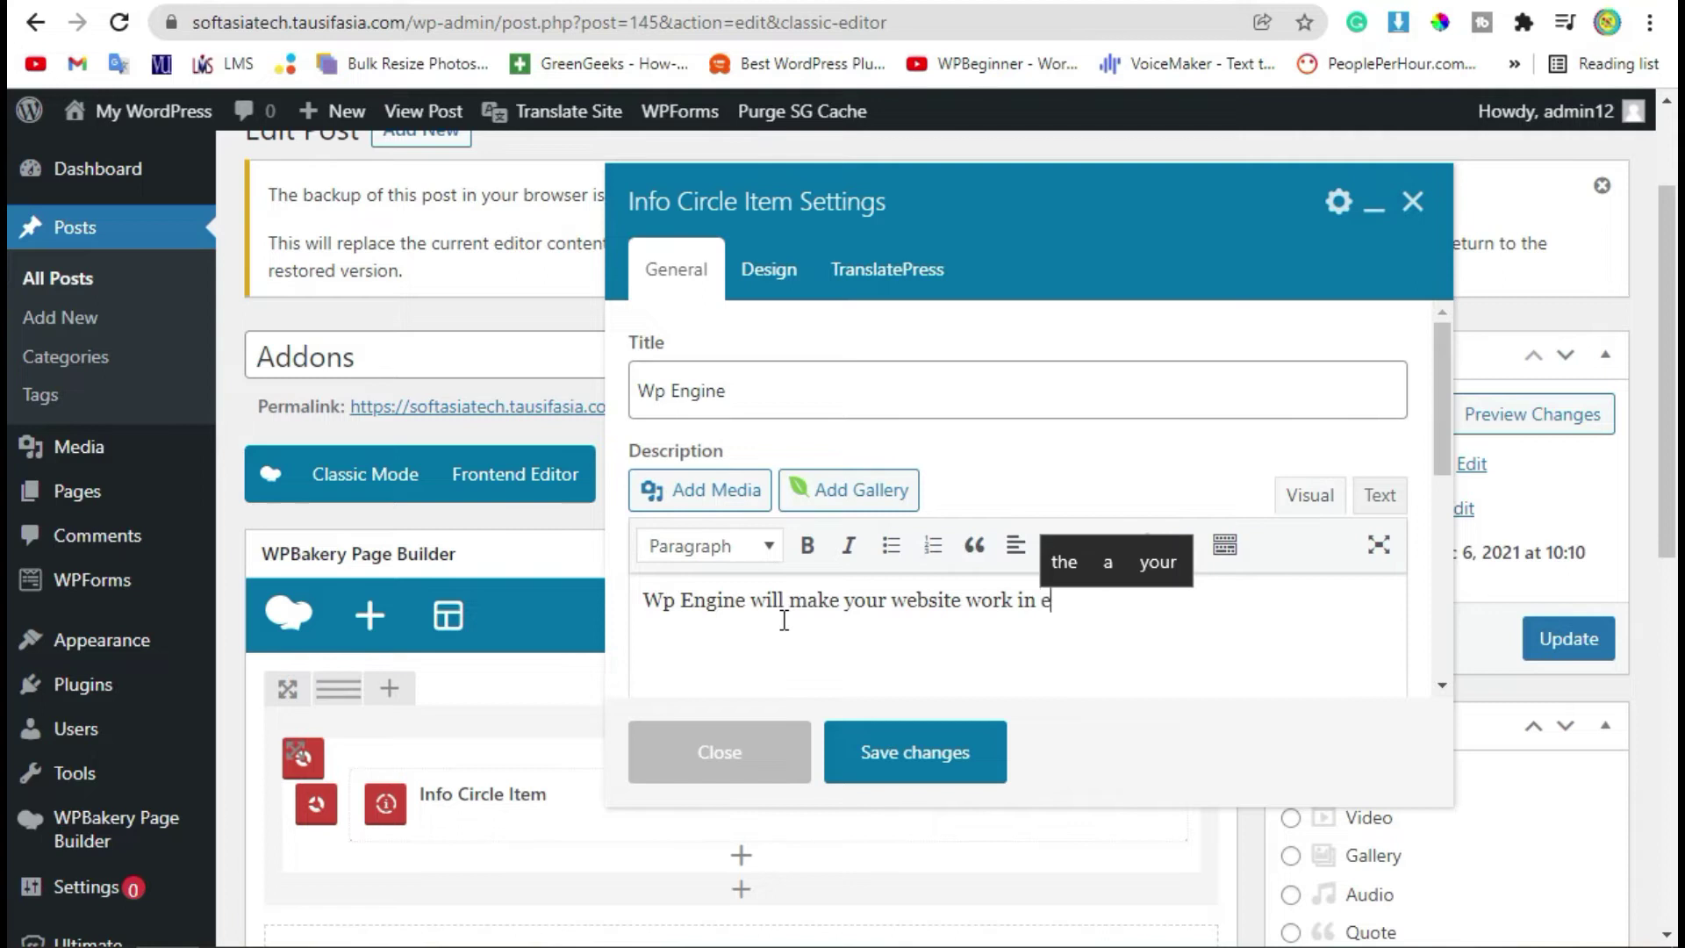
text(fficint)
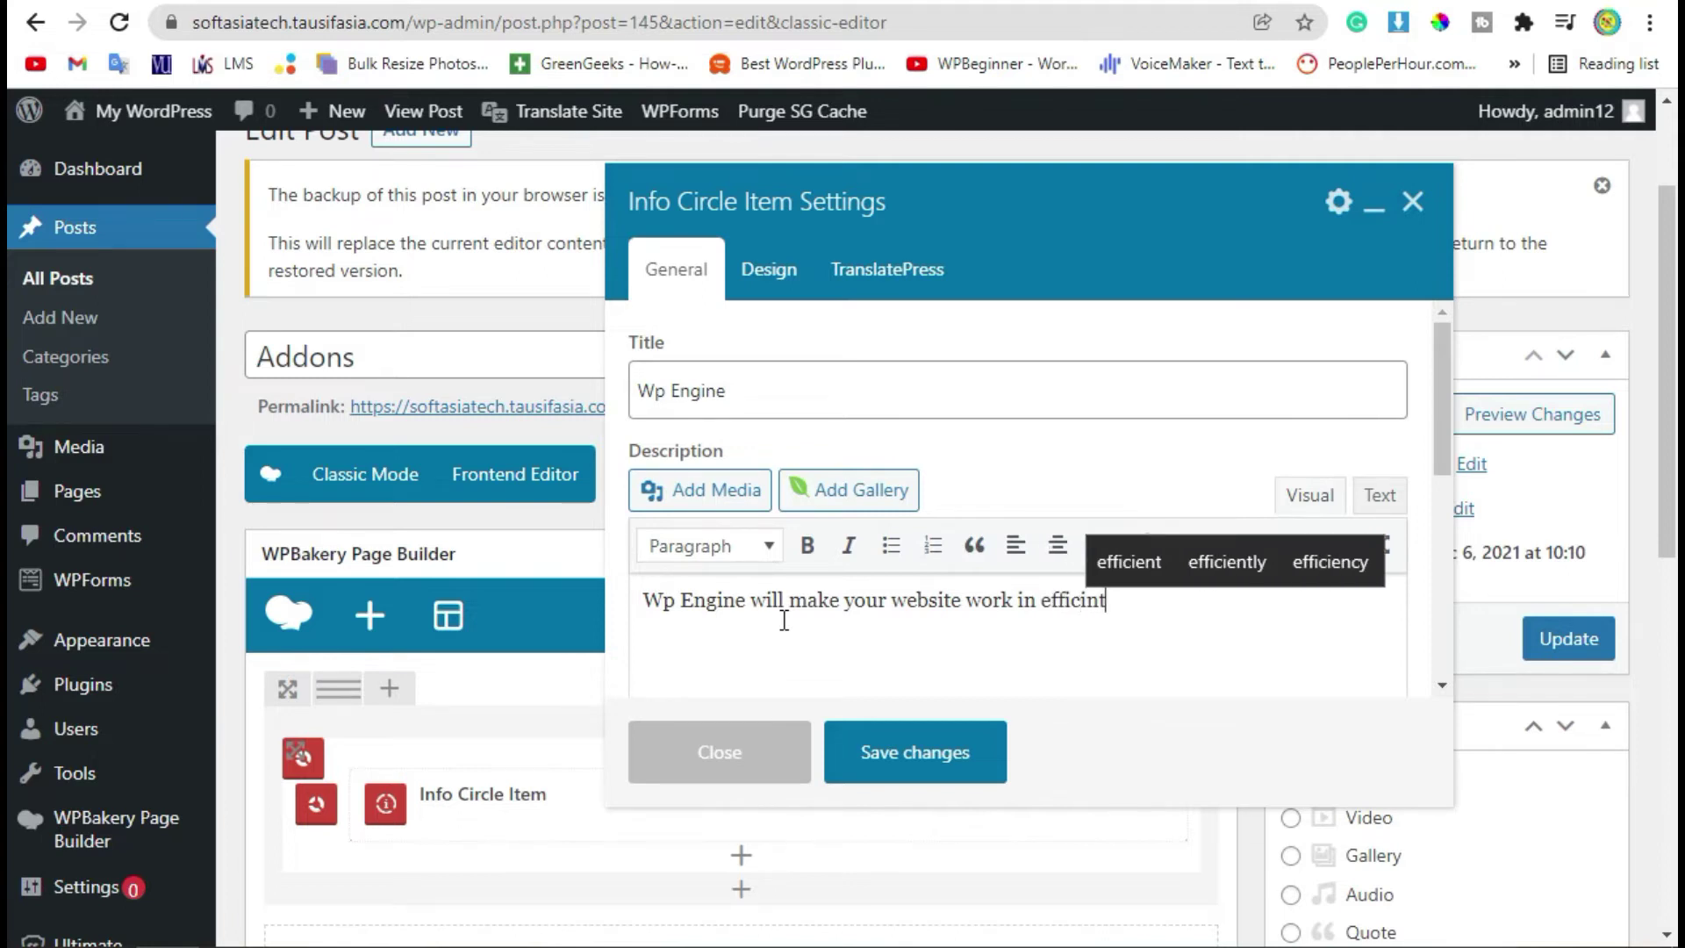
key(Tab)
text(way)
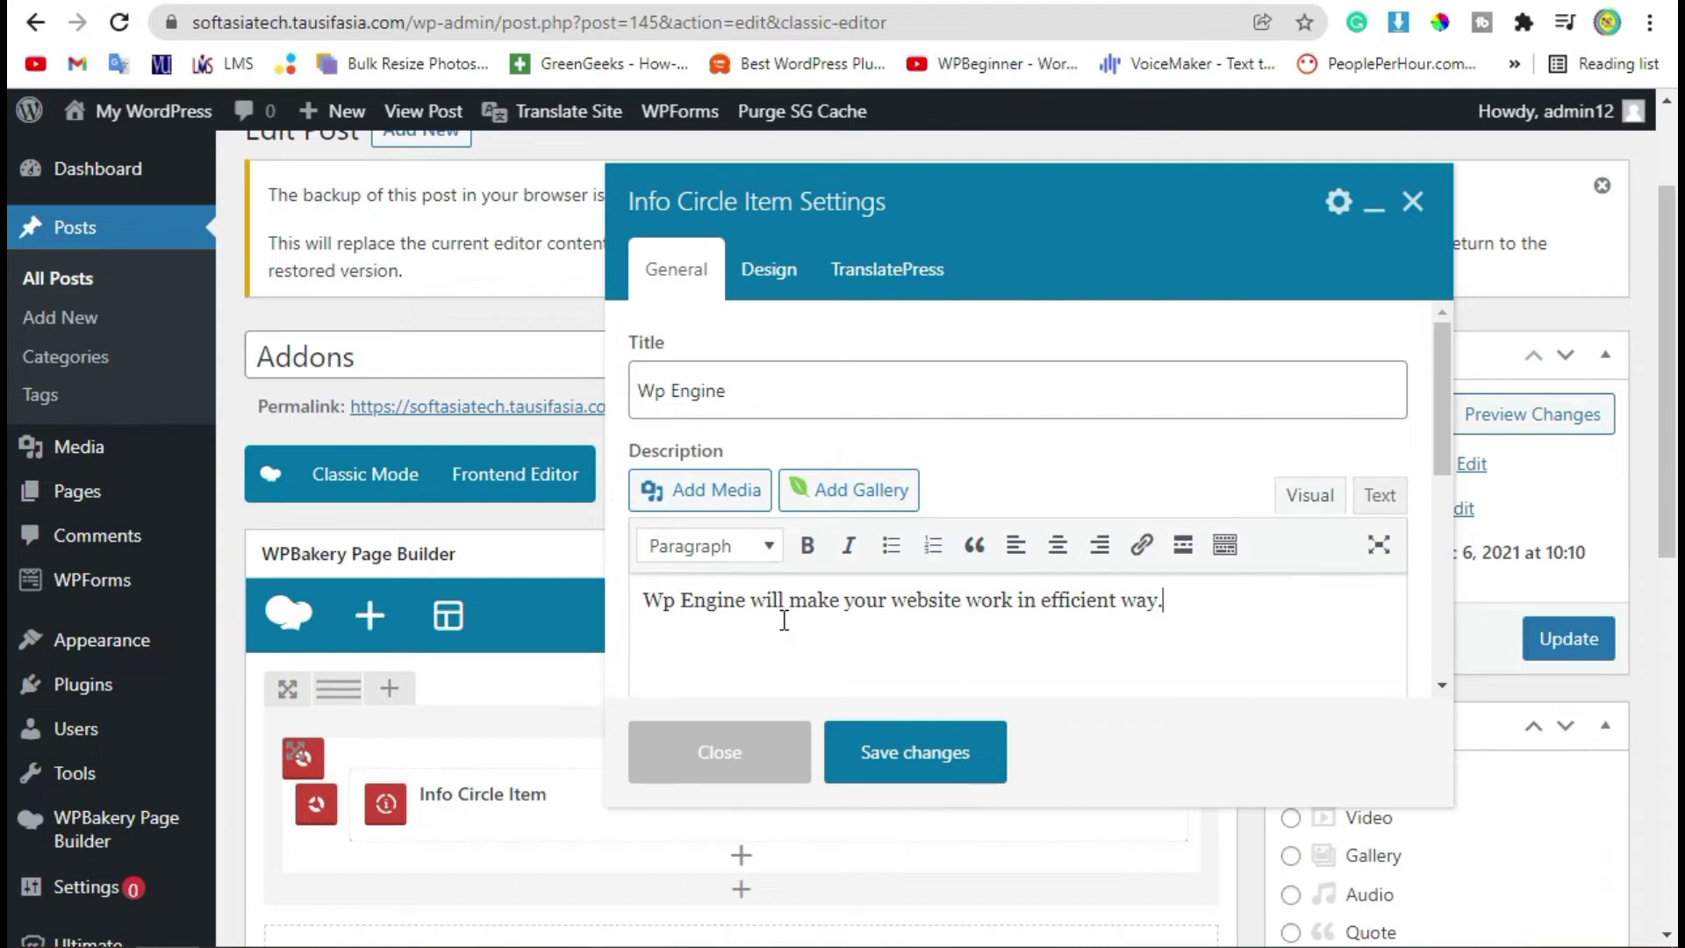
text(.)
Accept the grammar correction that inserts "an" before "efficient" in the item's description
scroll(1027, 463, down, 2)
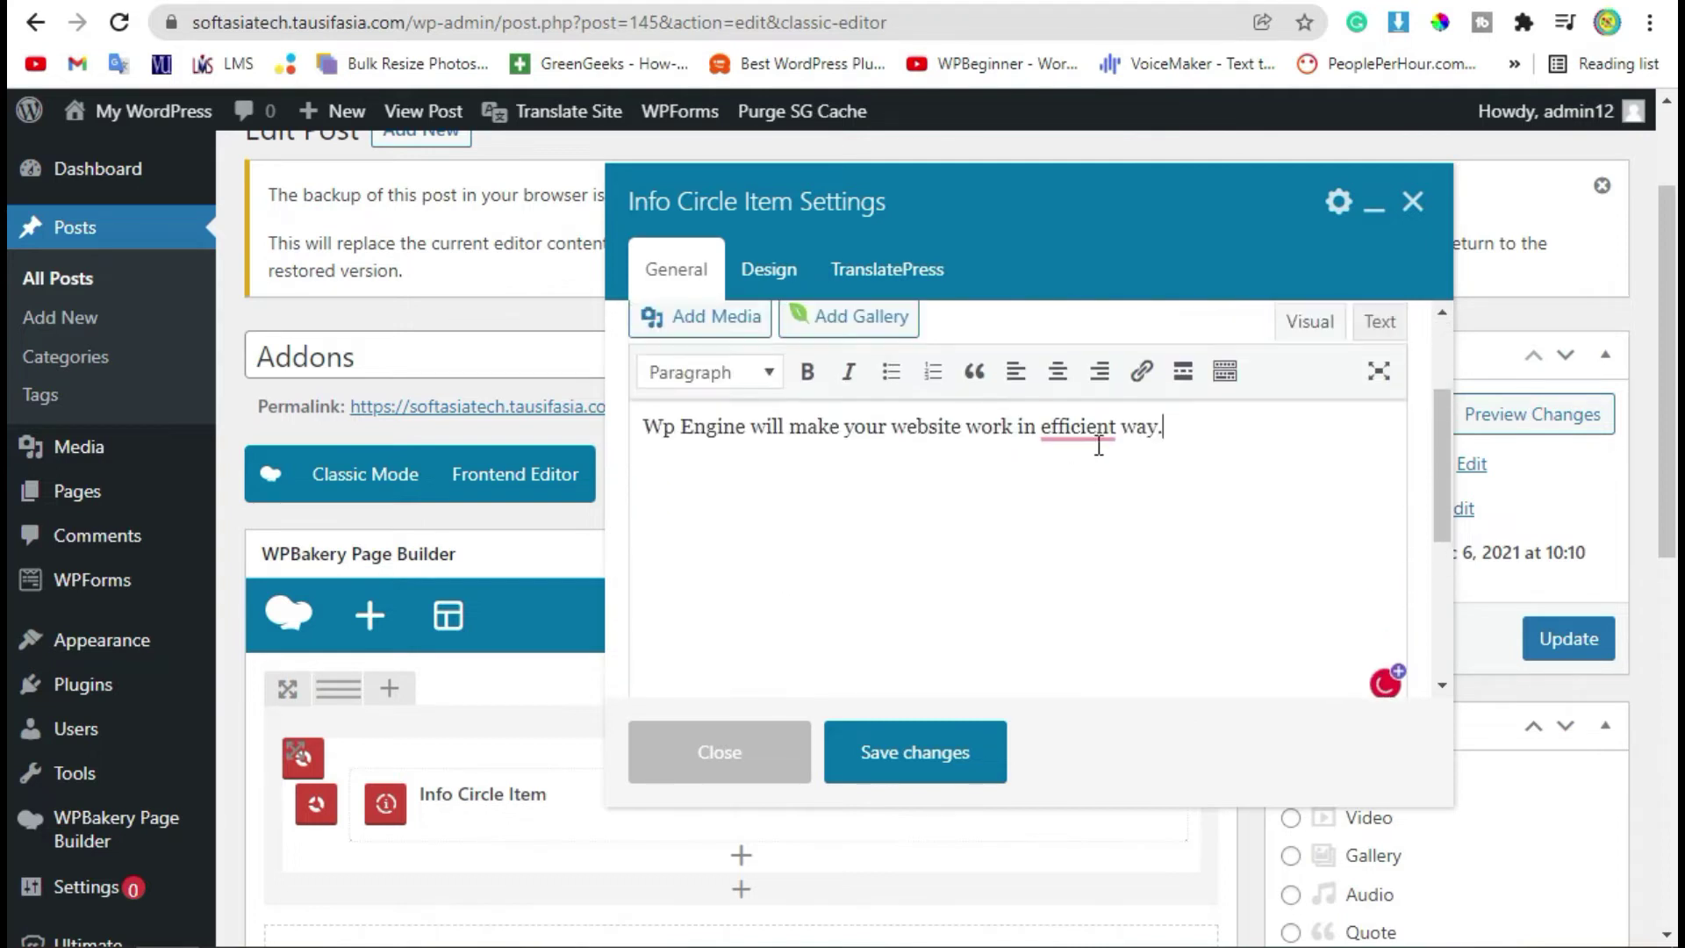
mouse_move(1101, 431)
click(1090, 492)
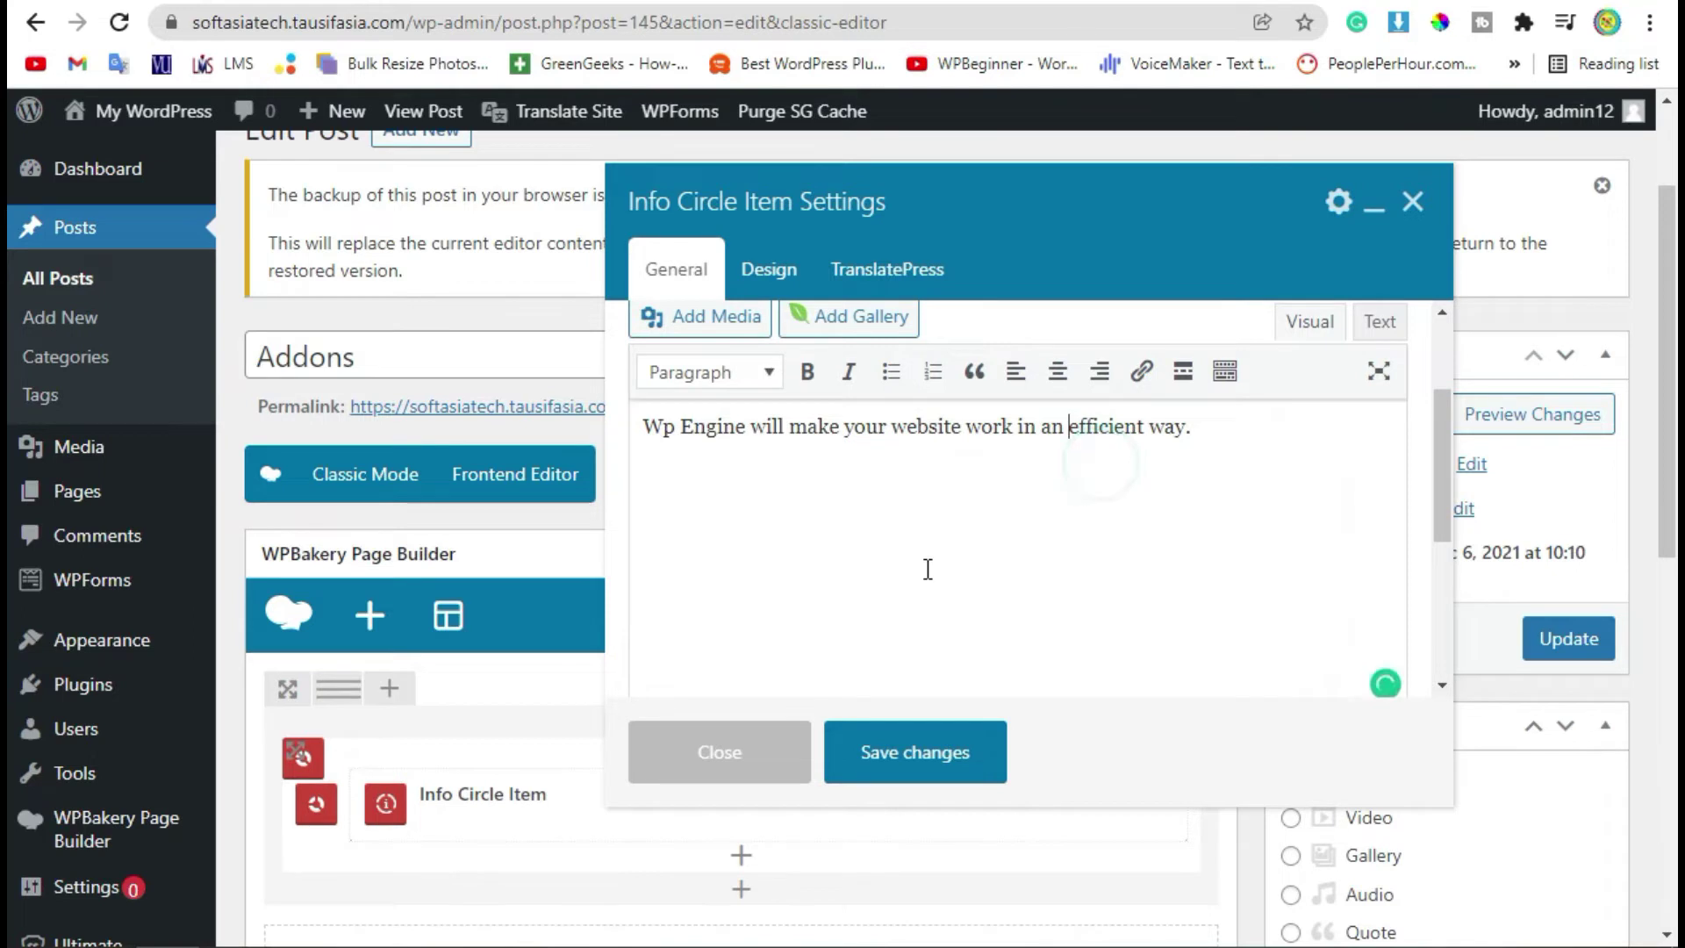
Give the Wp Engine item a custom image icon using the Wp Engine logo from the media library, and save the item
scroll(925, 568, down, 3)
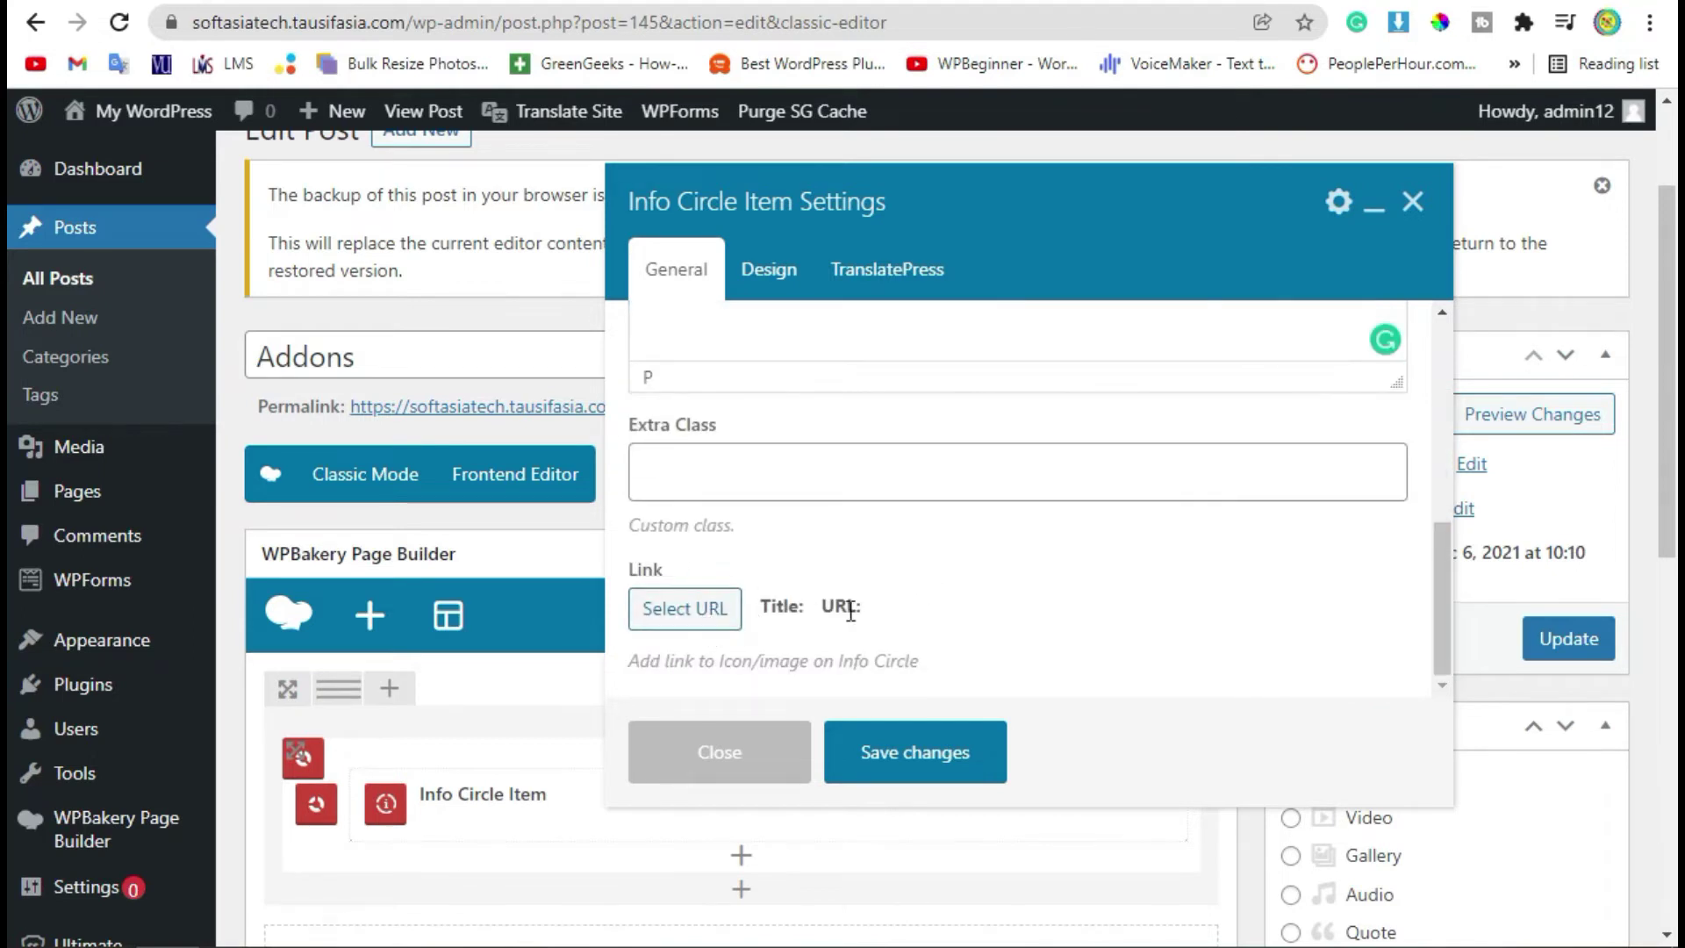
click(770, 279)
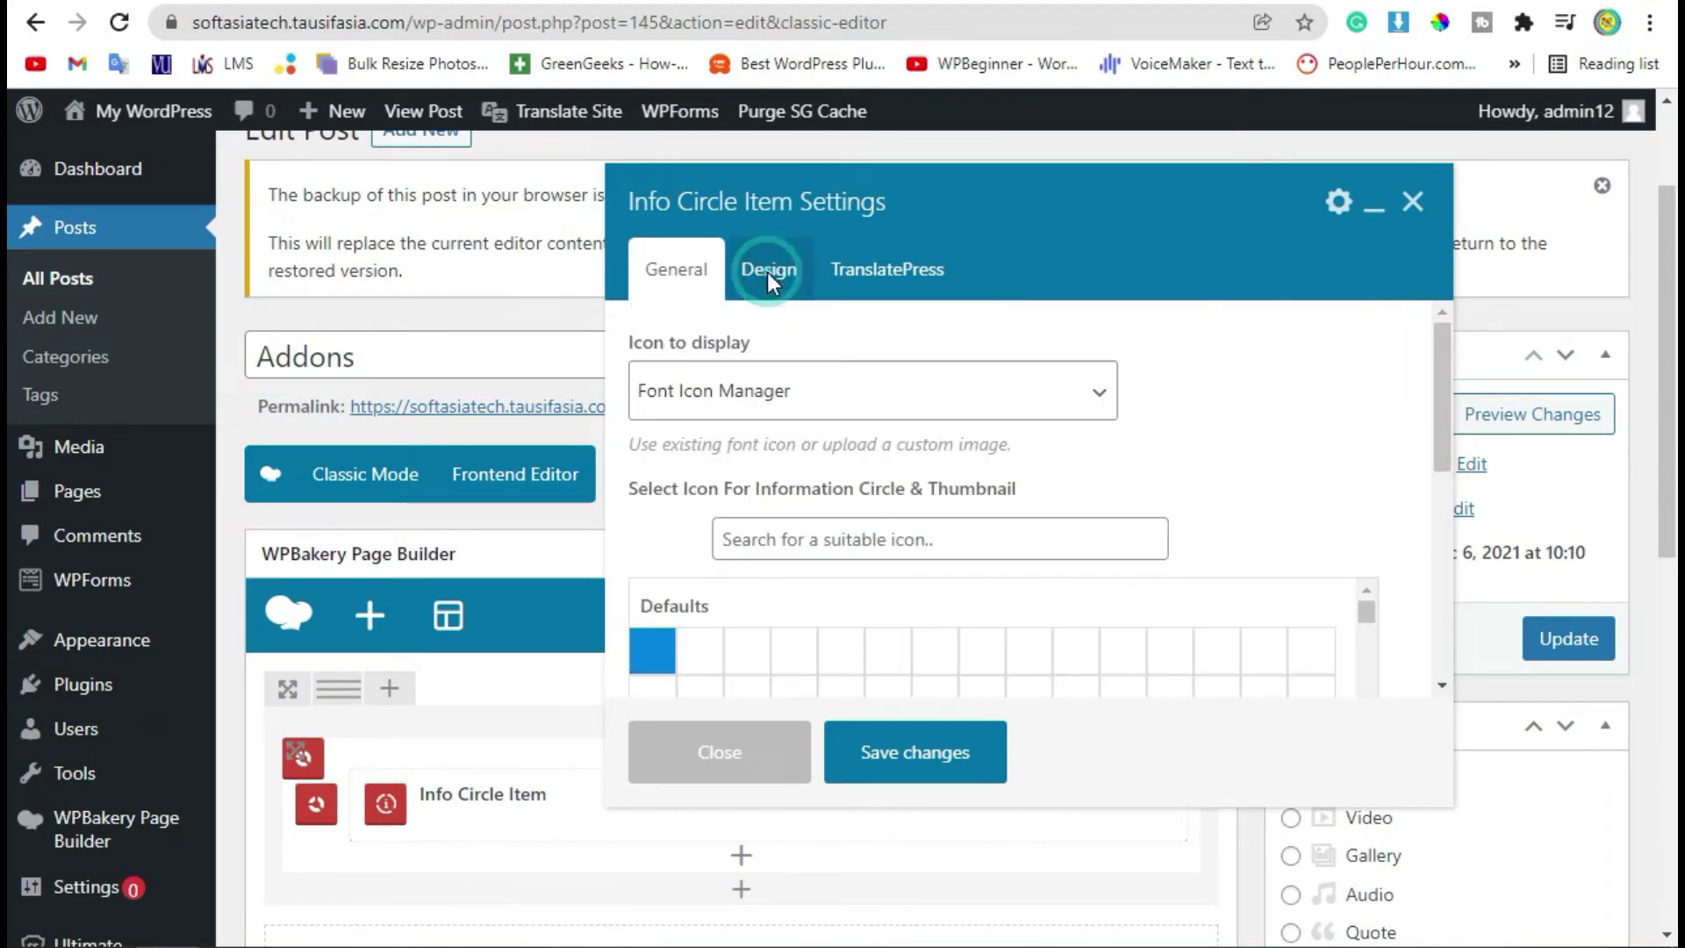
click(705, 391)
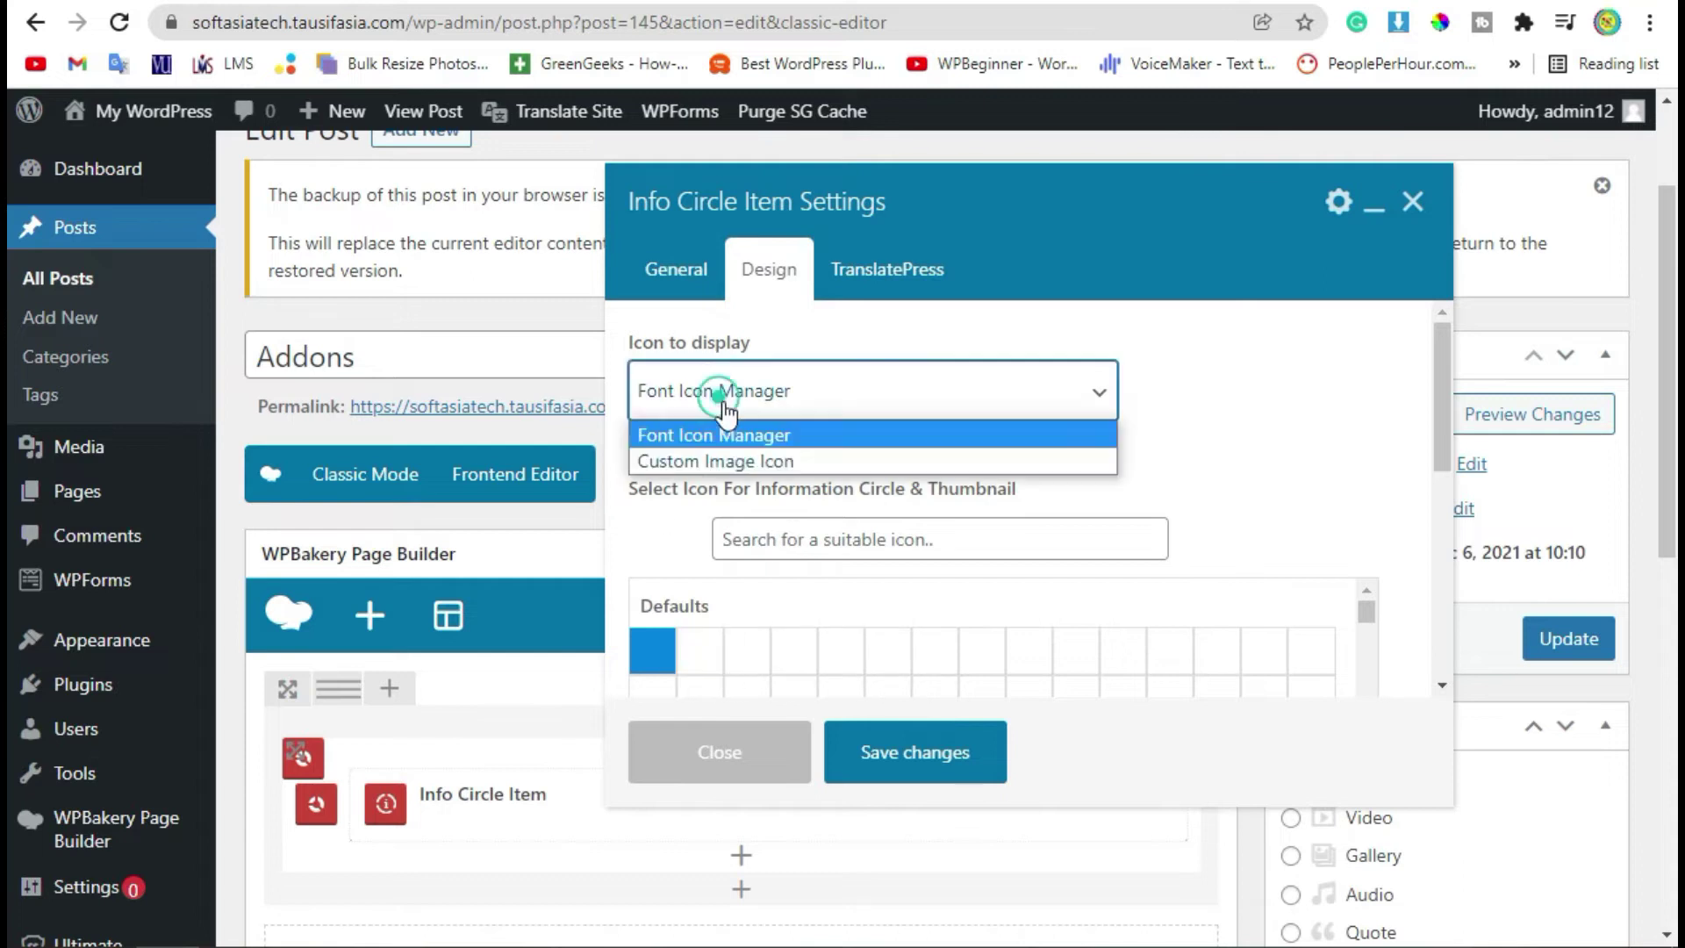
click(731, 459)
click(670, 561)
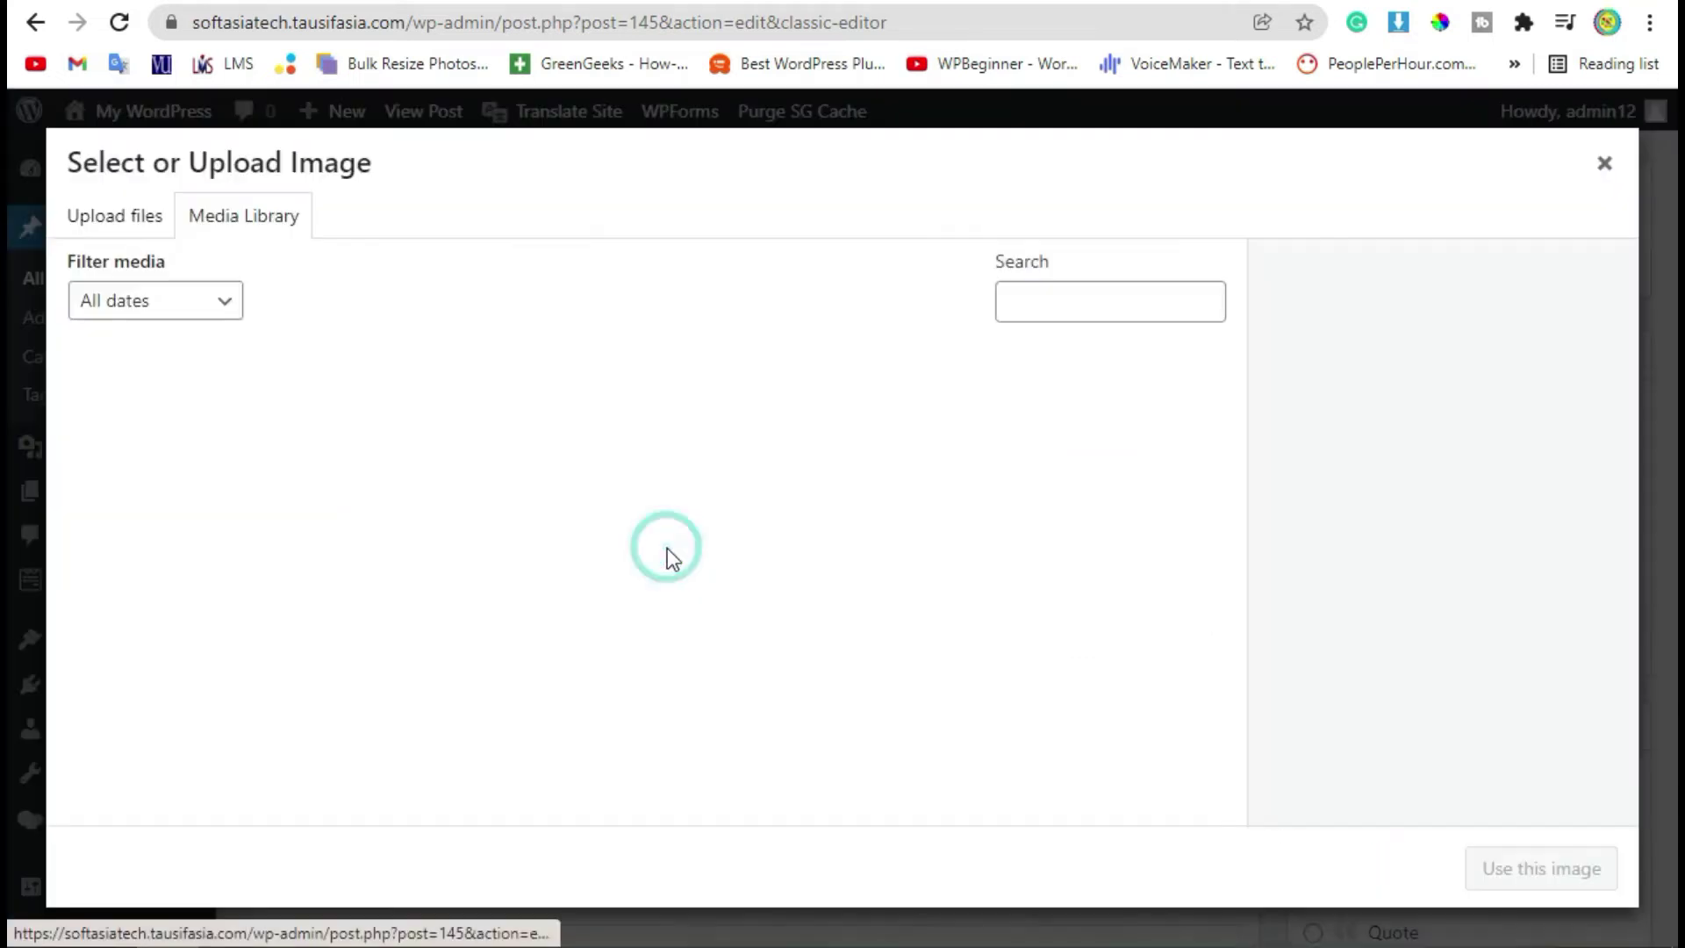
click(149, 423)
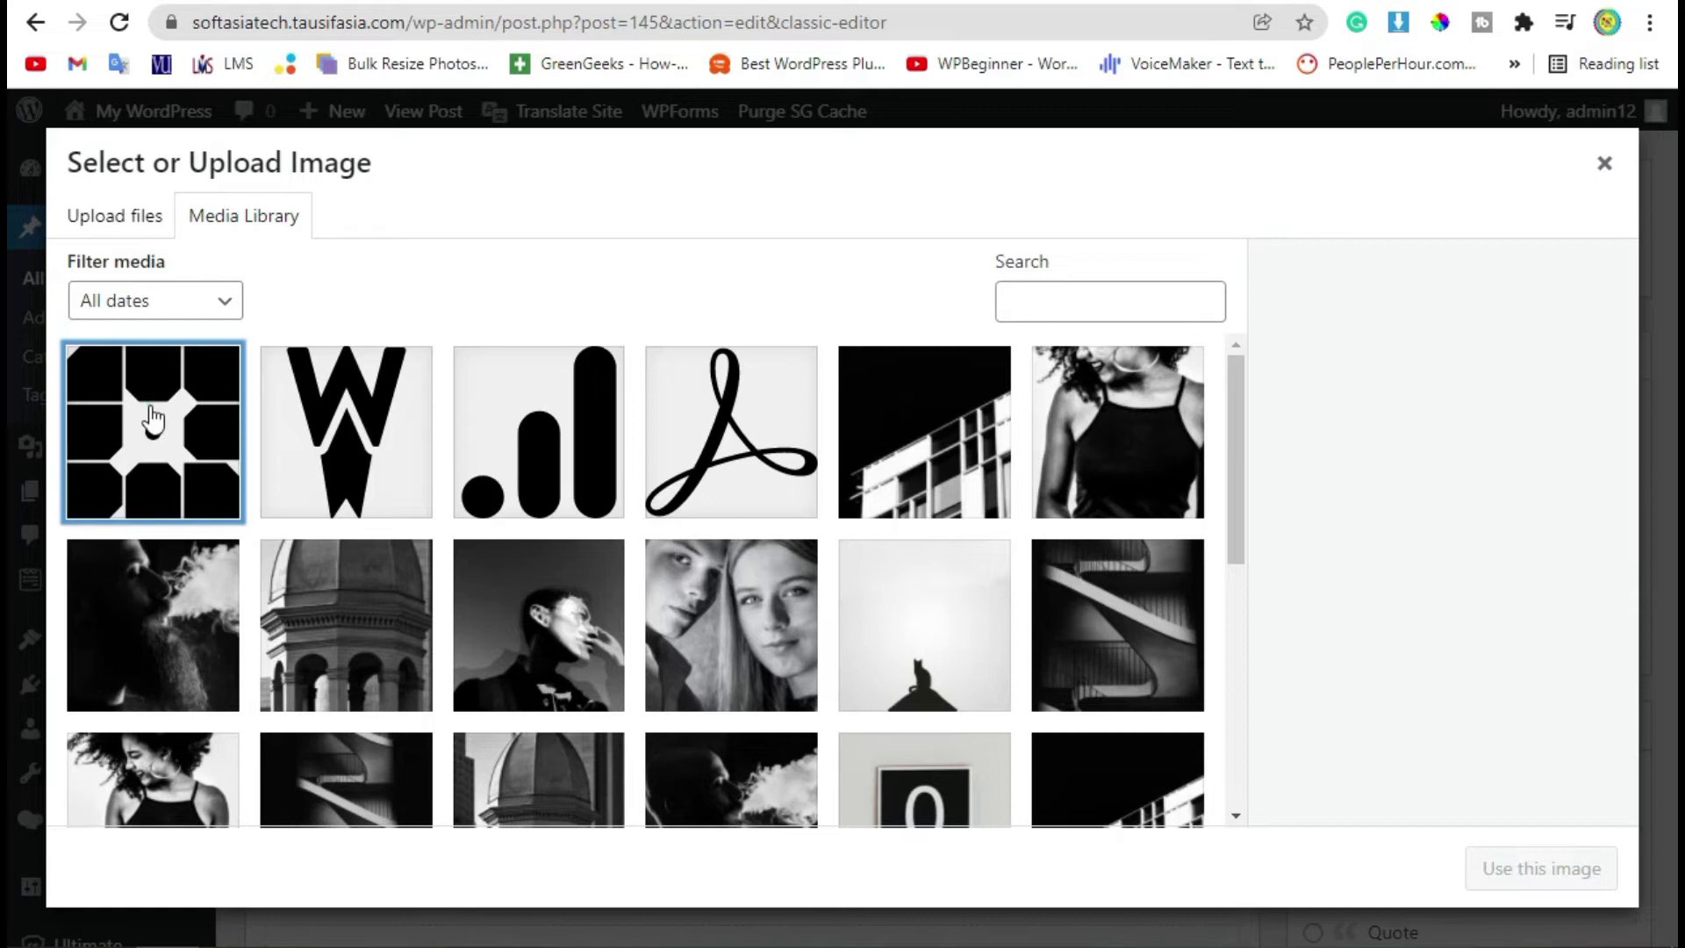
click(1530, 871)
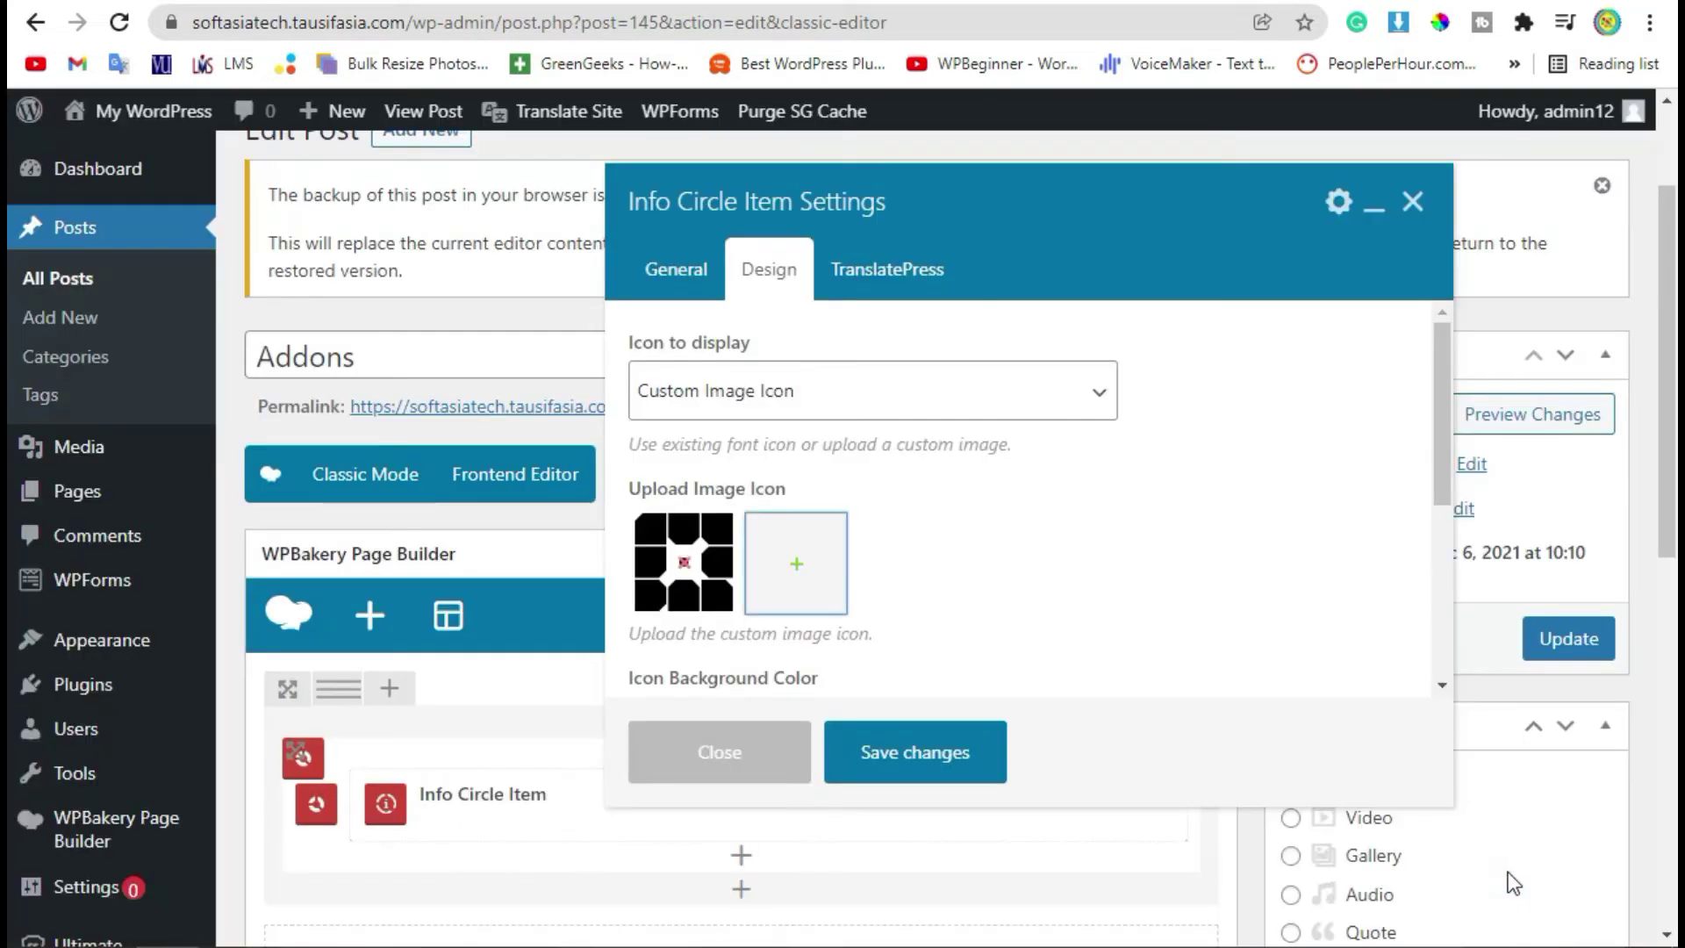
click(865, 756)
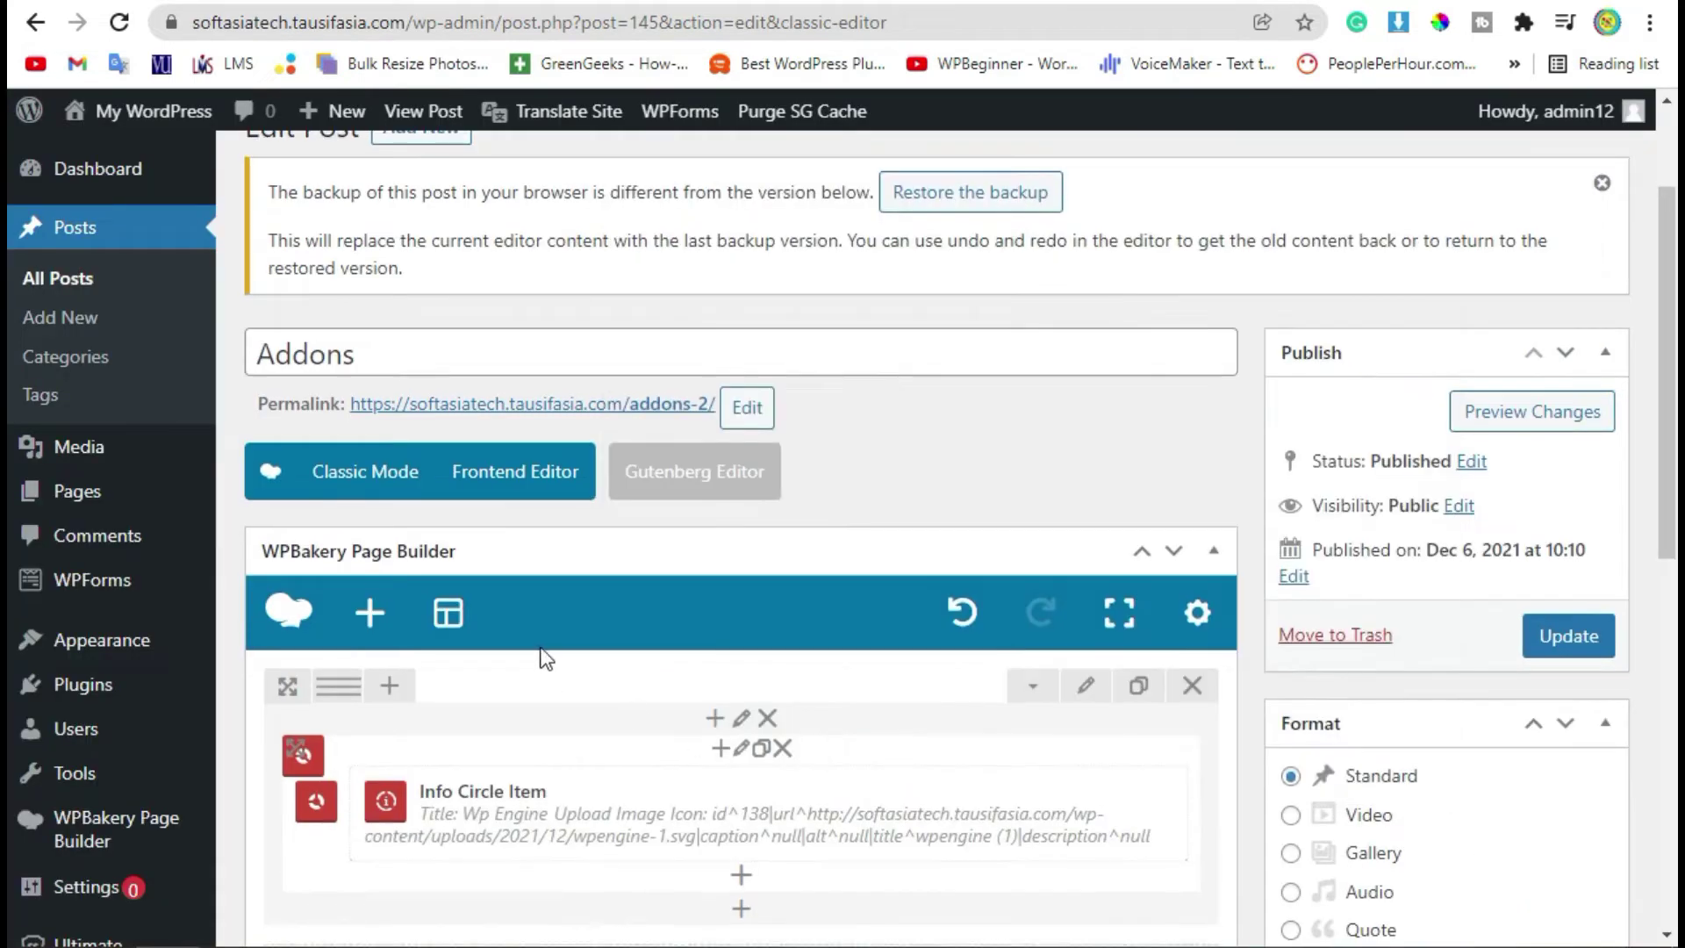
Add a second Info Circle Item inside the Info Circle and title it "WP Rocket"
scroll(783, 479, down, 5)
click(741, 281)
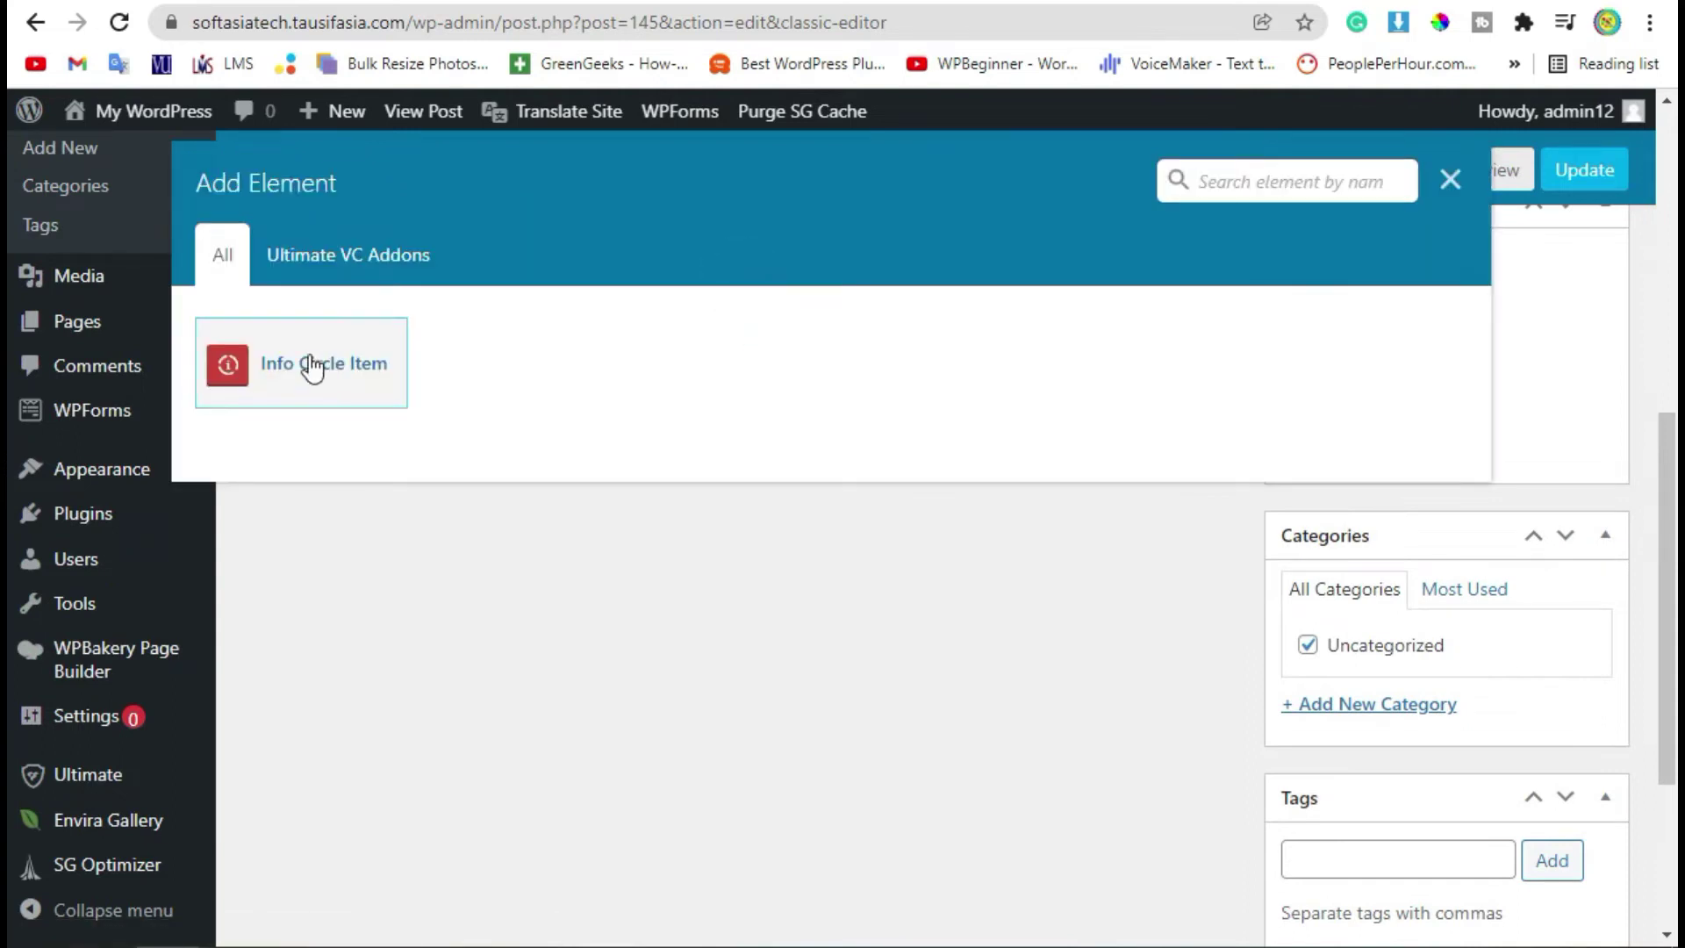
click(367, 389)
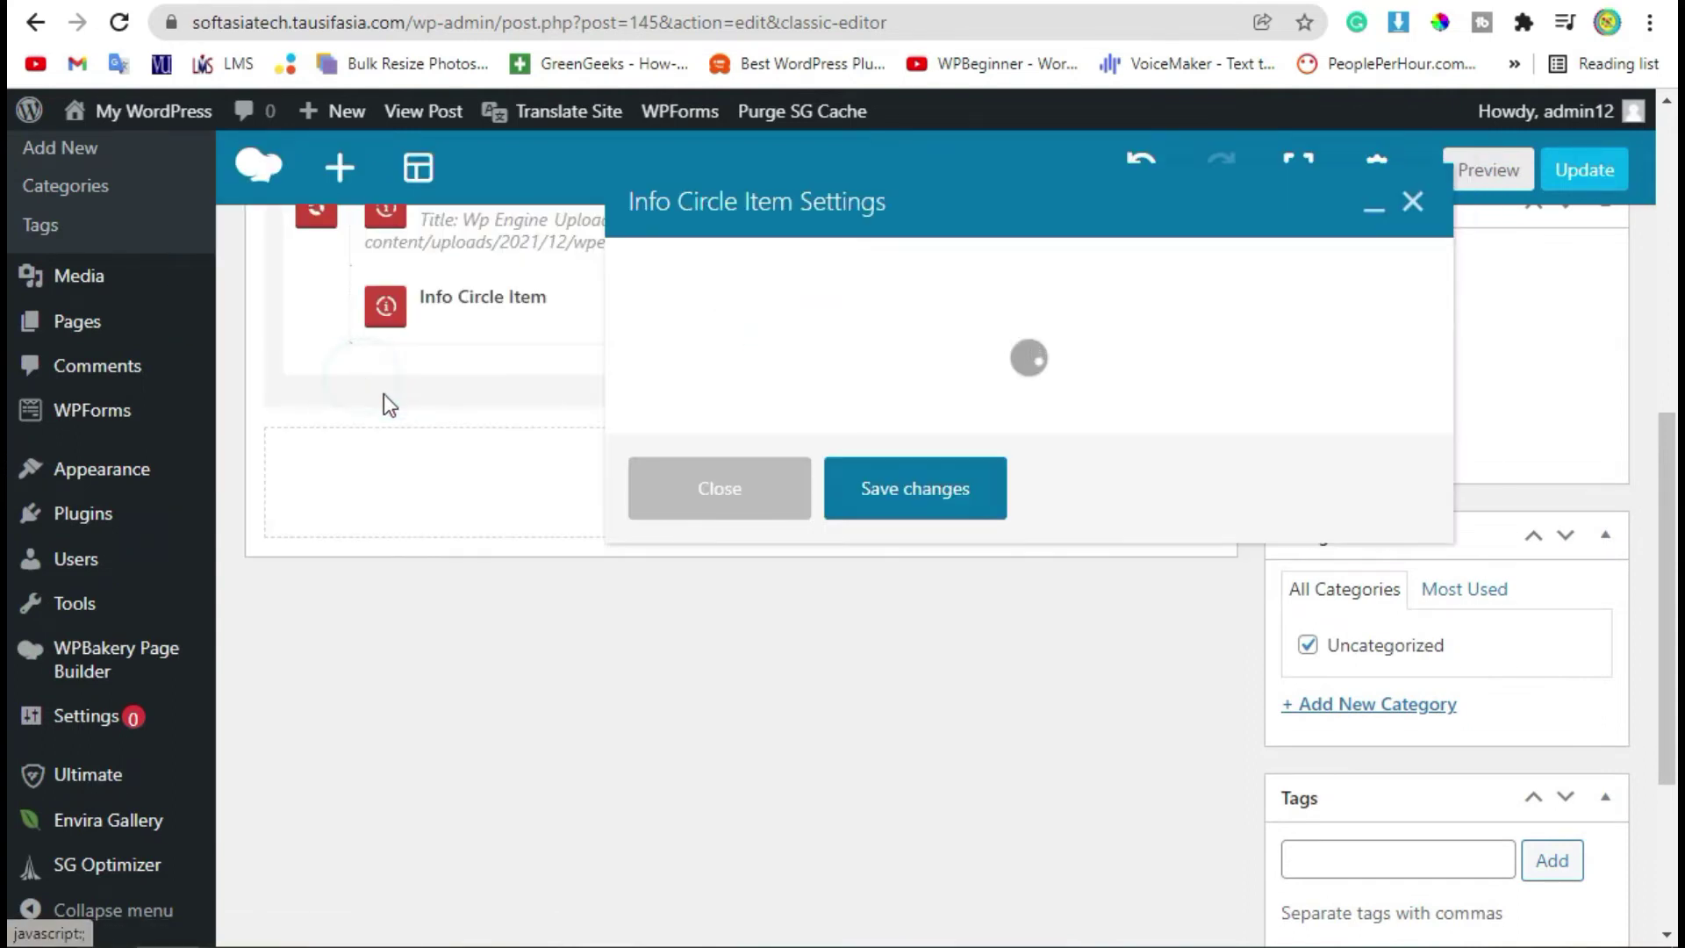
scroll(710, 767, up, 2)
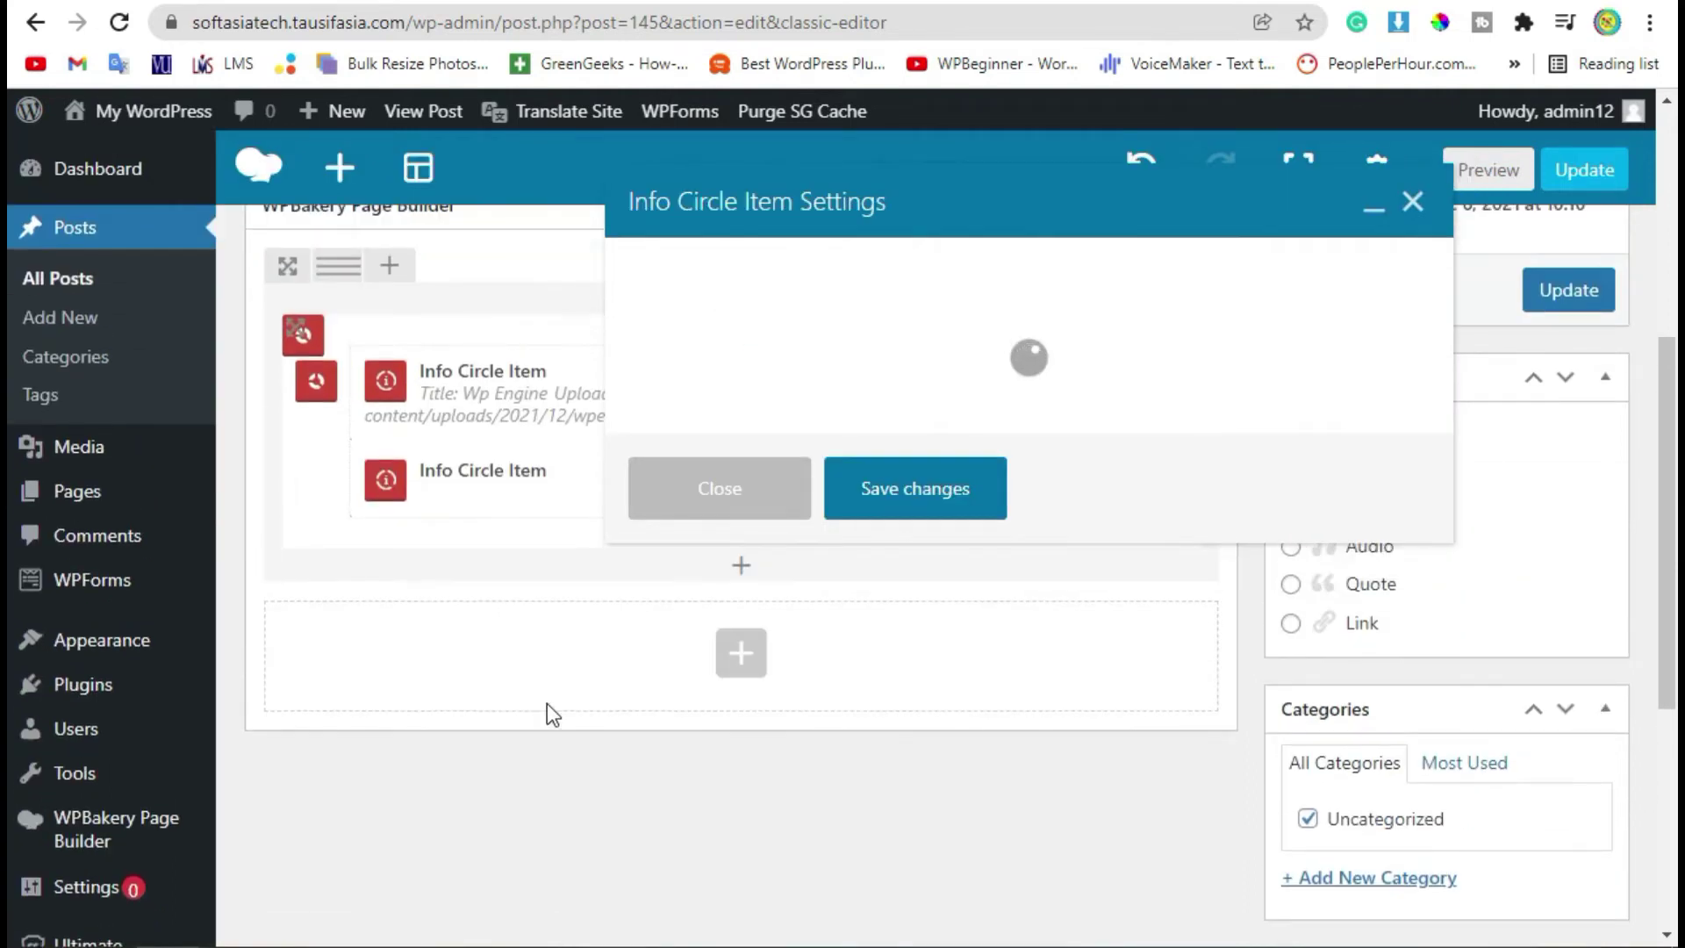
click(813, 404)
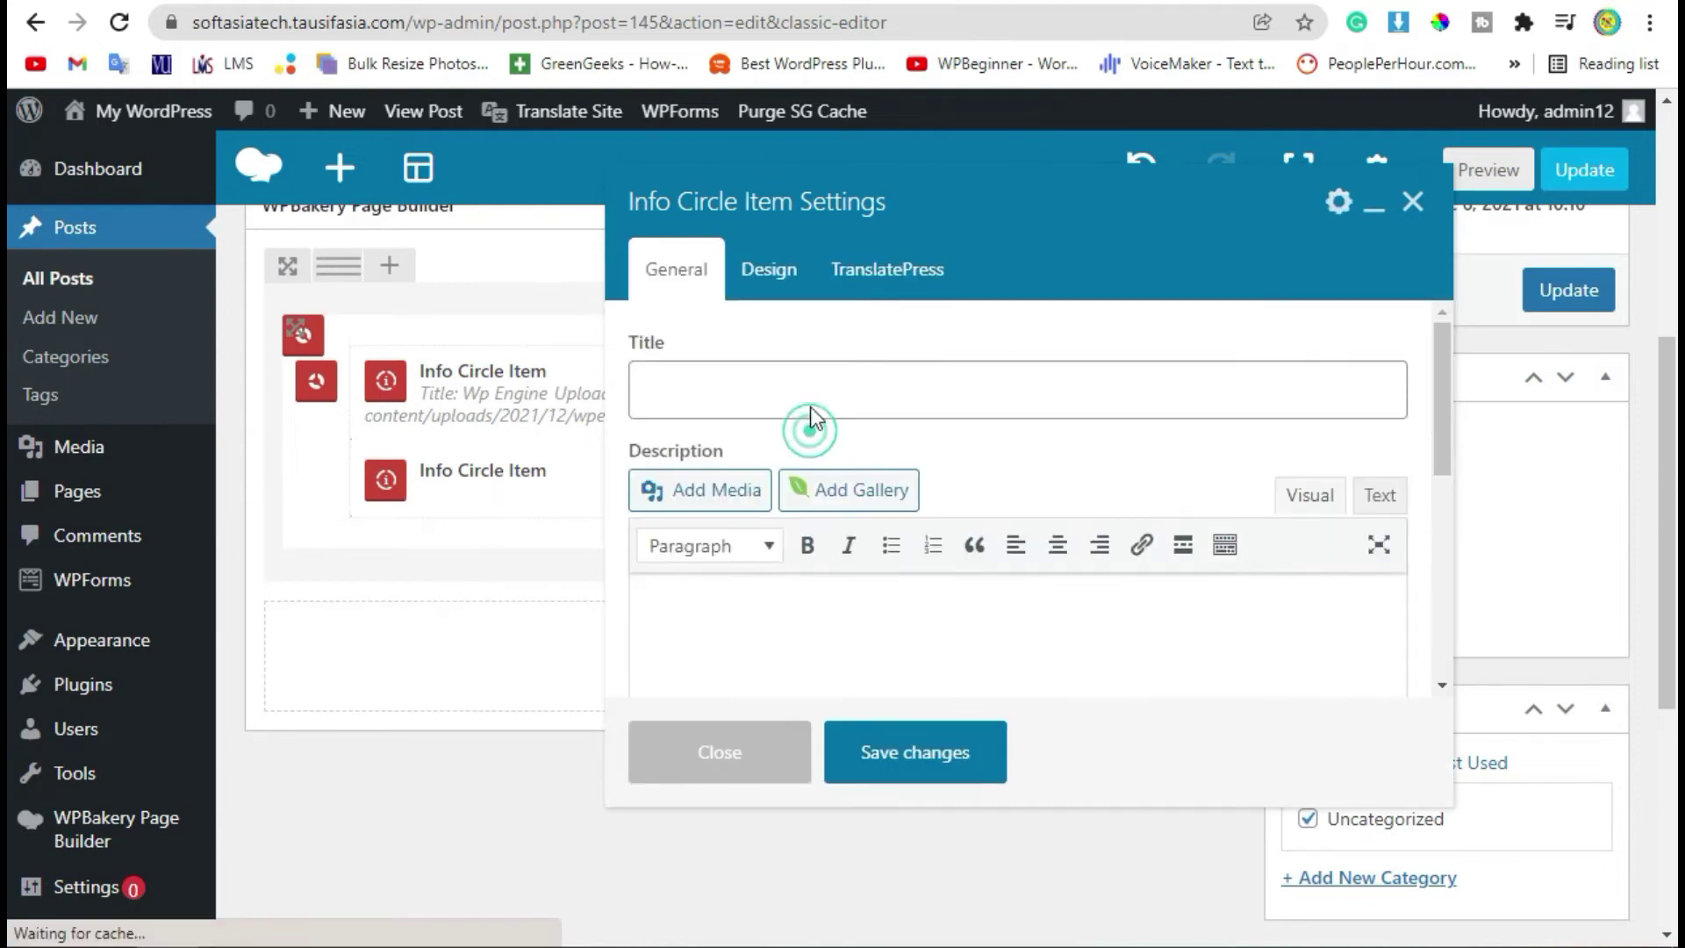
text(WP Rocket)
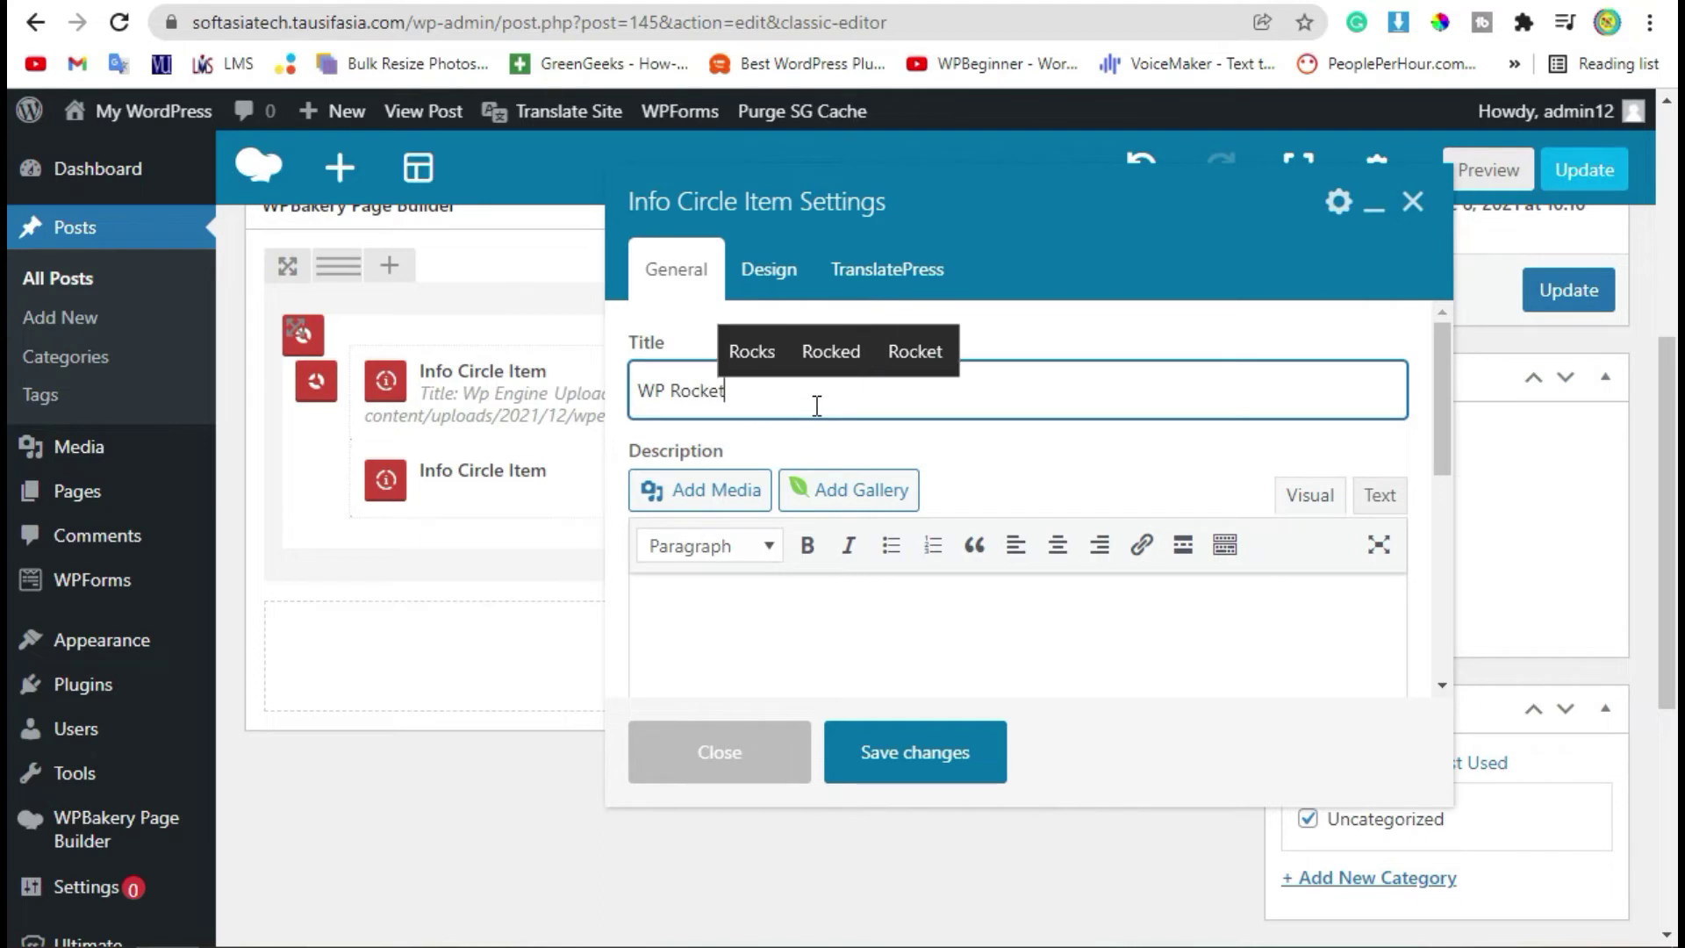
Write the WP Rocket item's description as "It will make your website speed optimized"
click(757, 614)
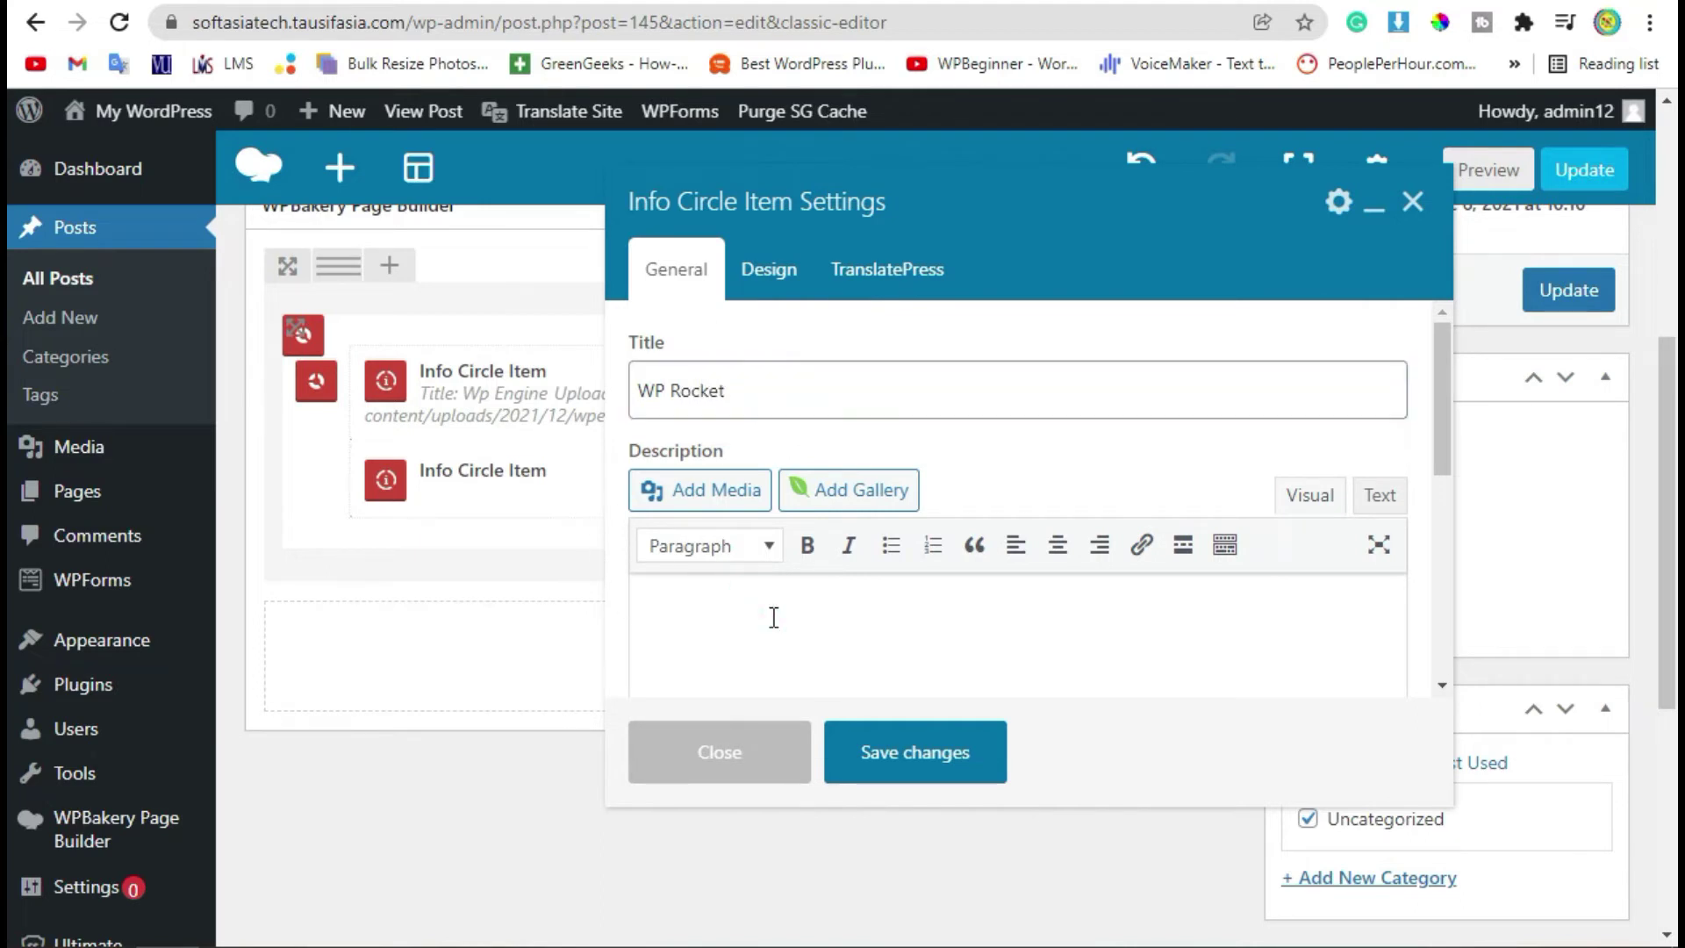
text(It wi)
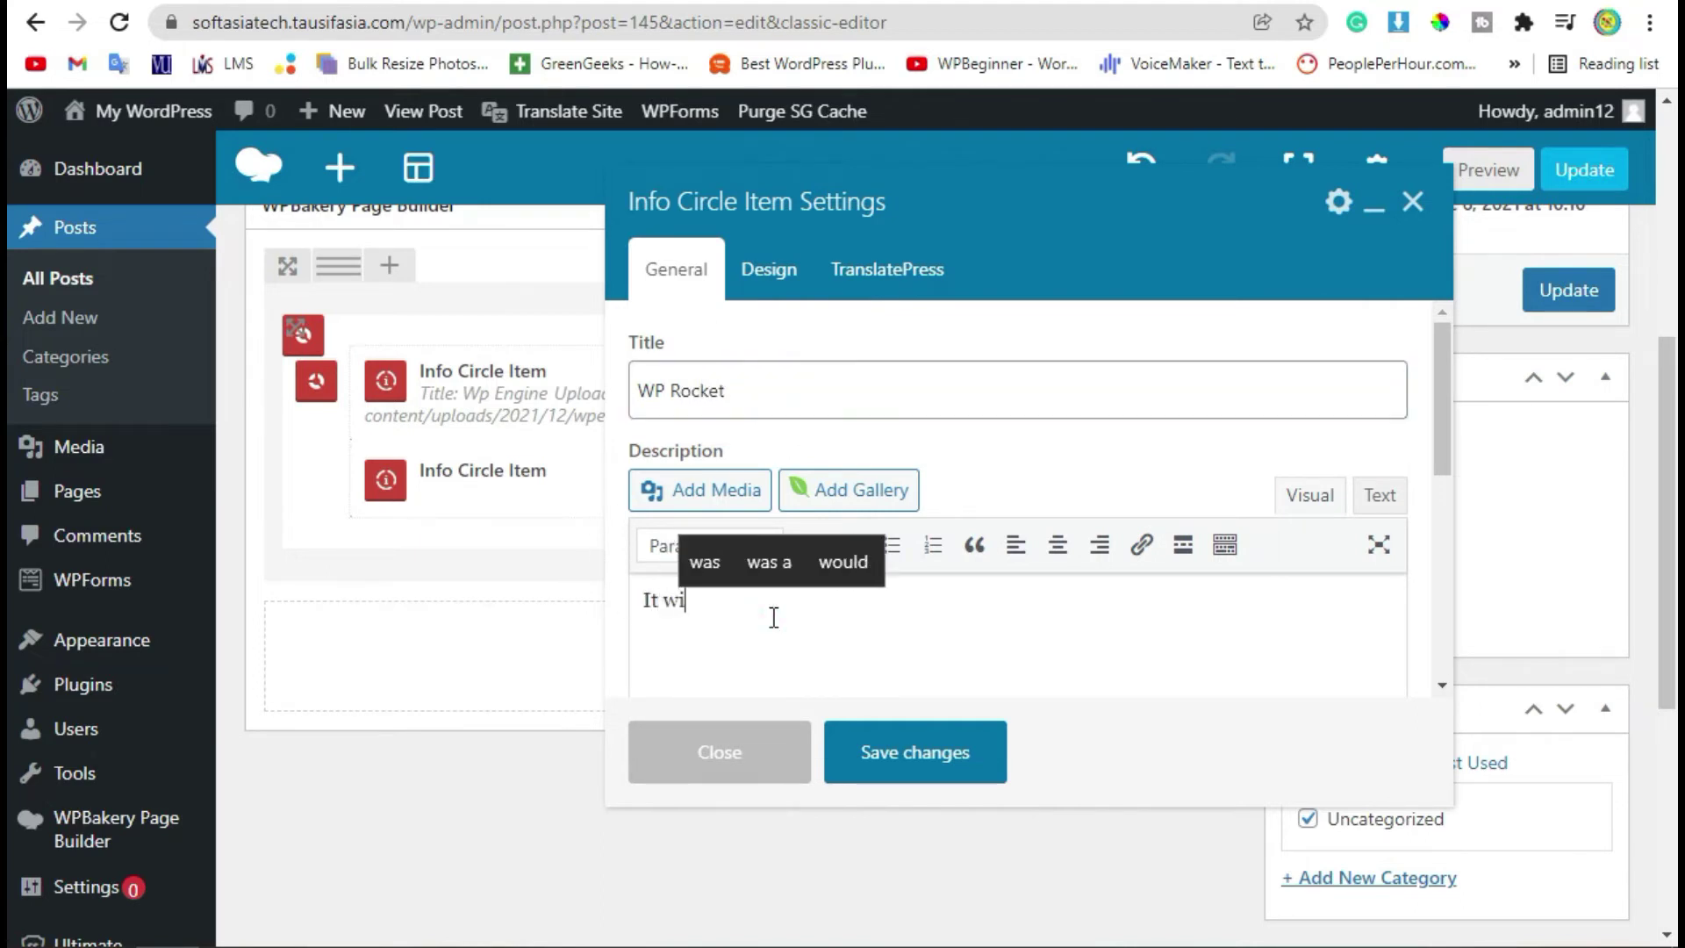
text(ll make your )
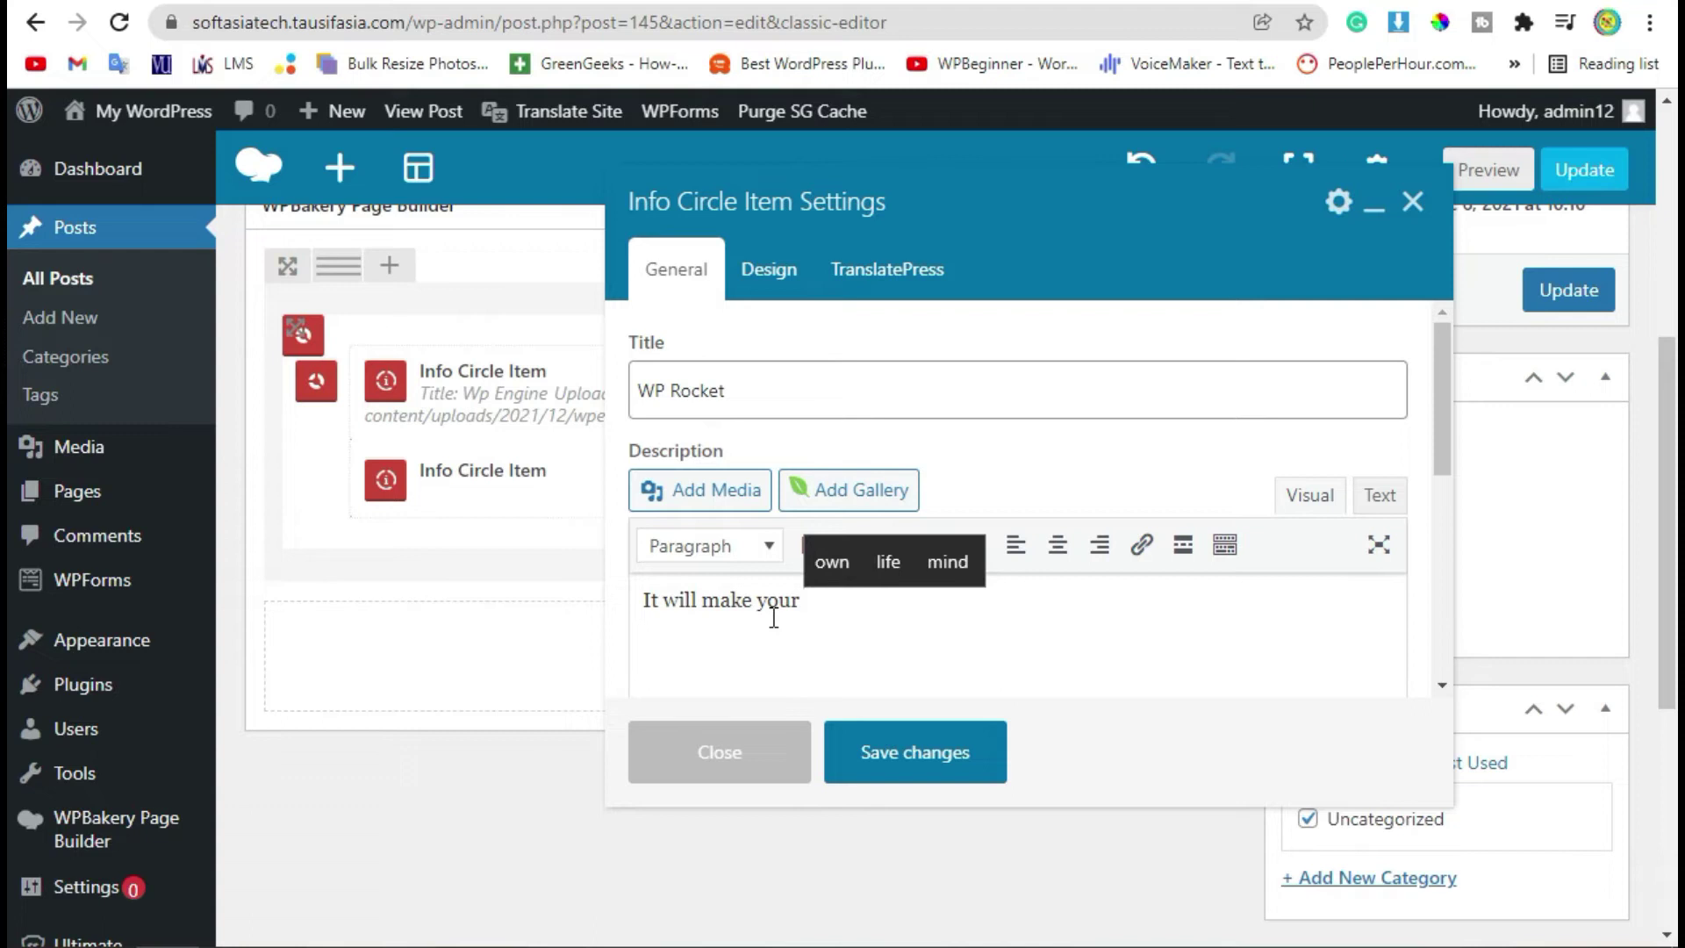
text(website )
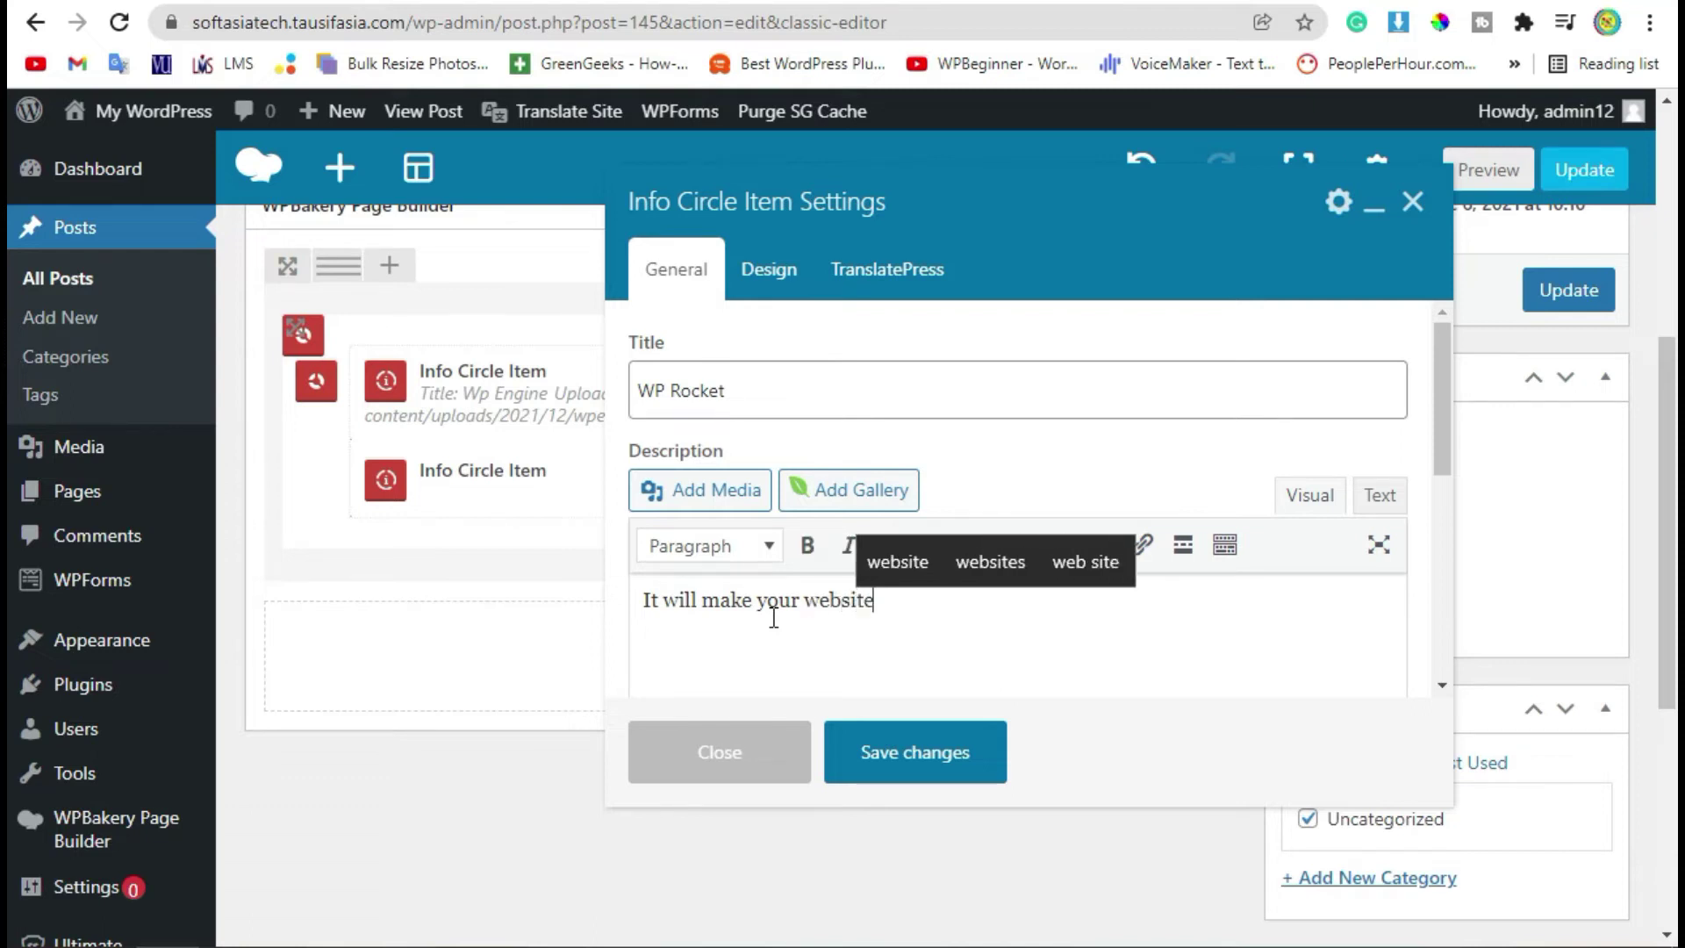
text(speed )
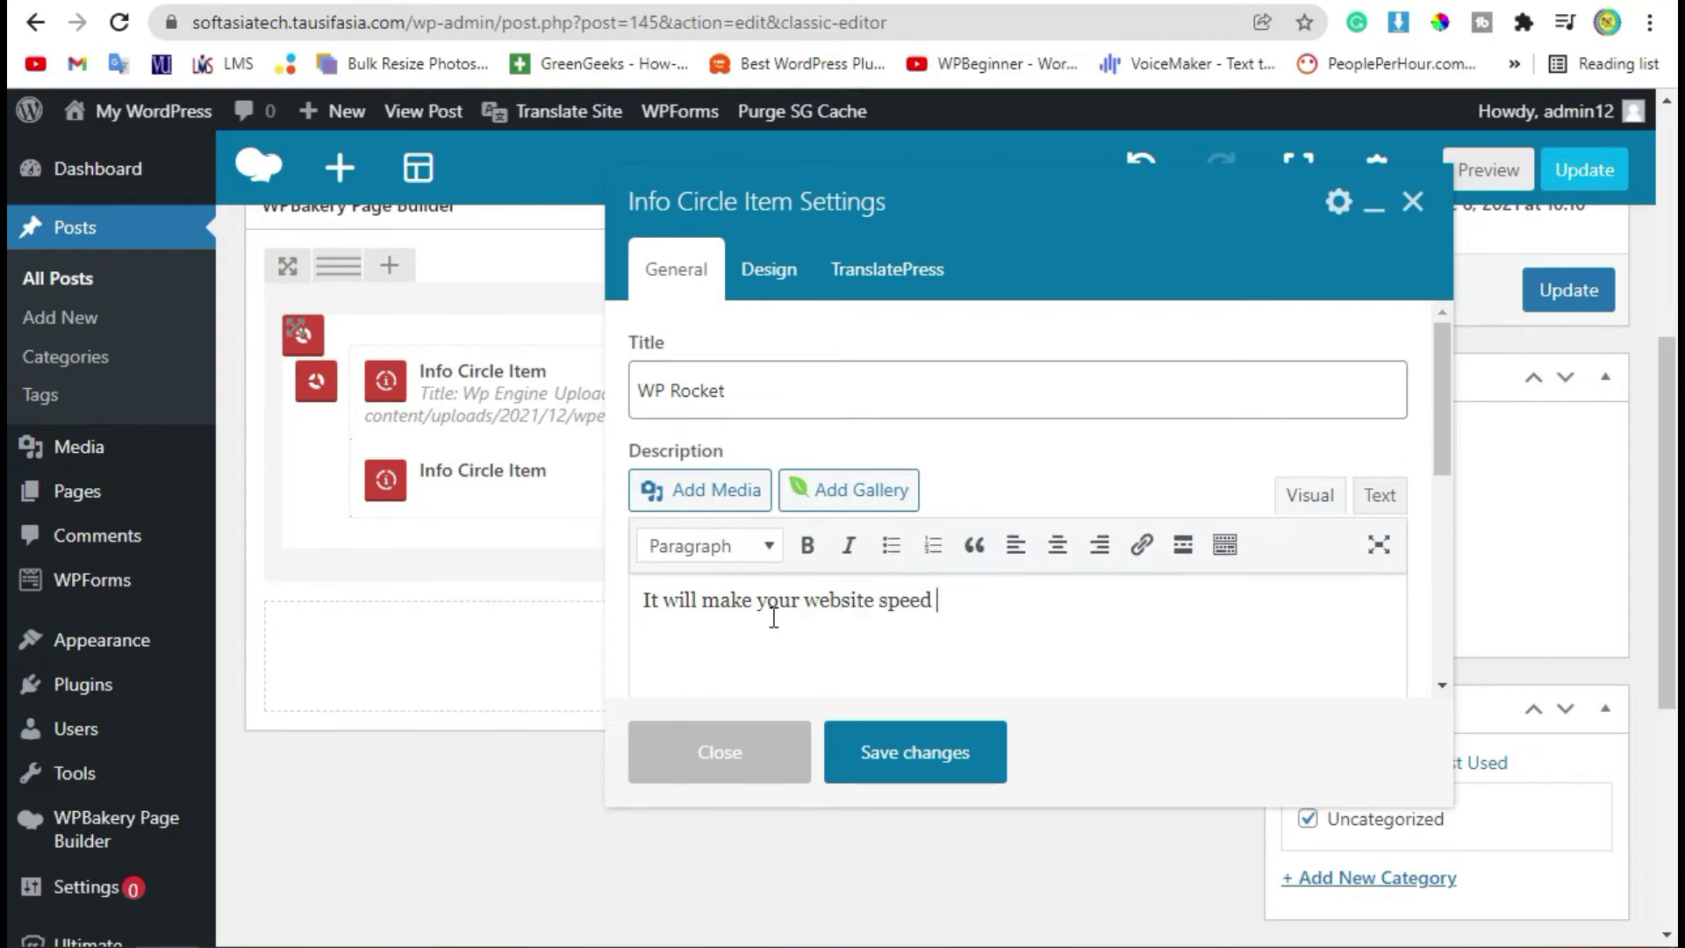
text(on)
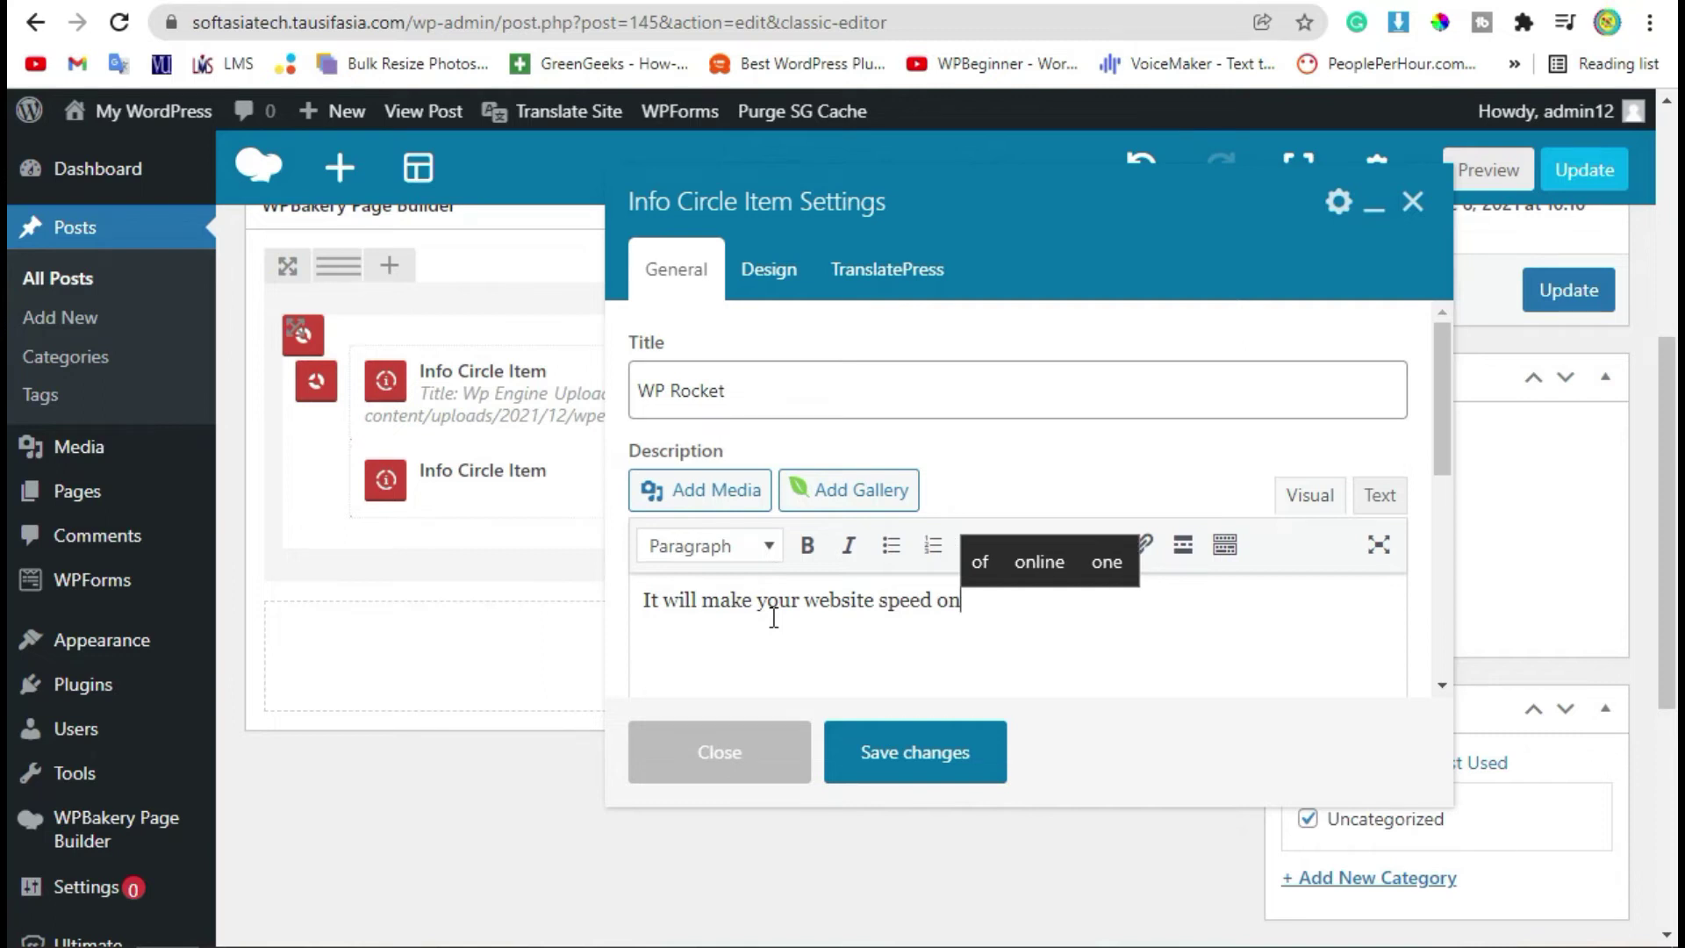
key(BackSpace)
text(pti)
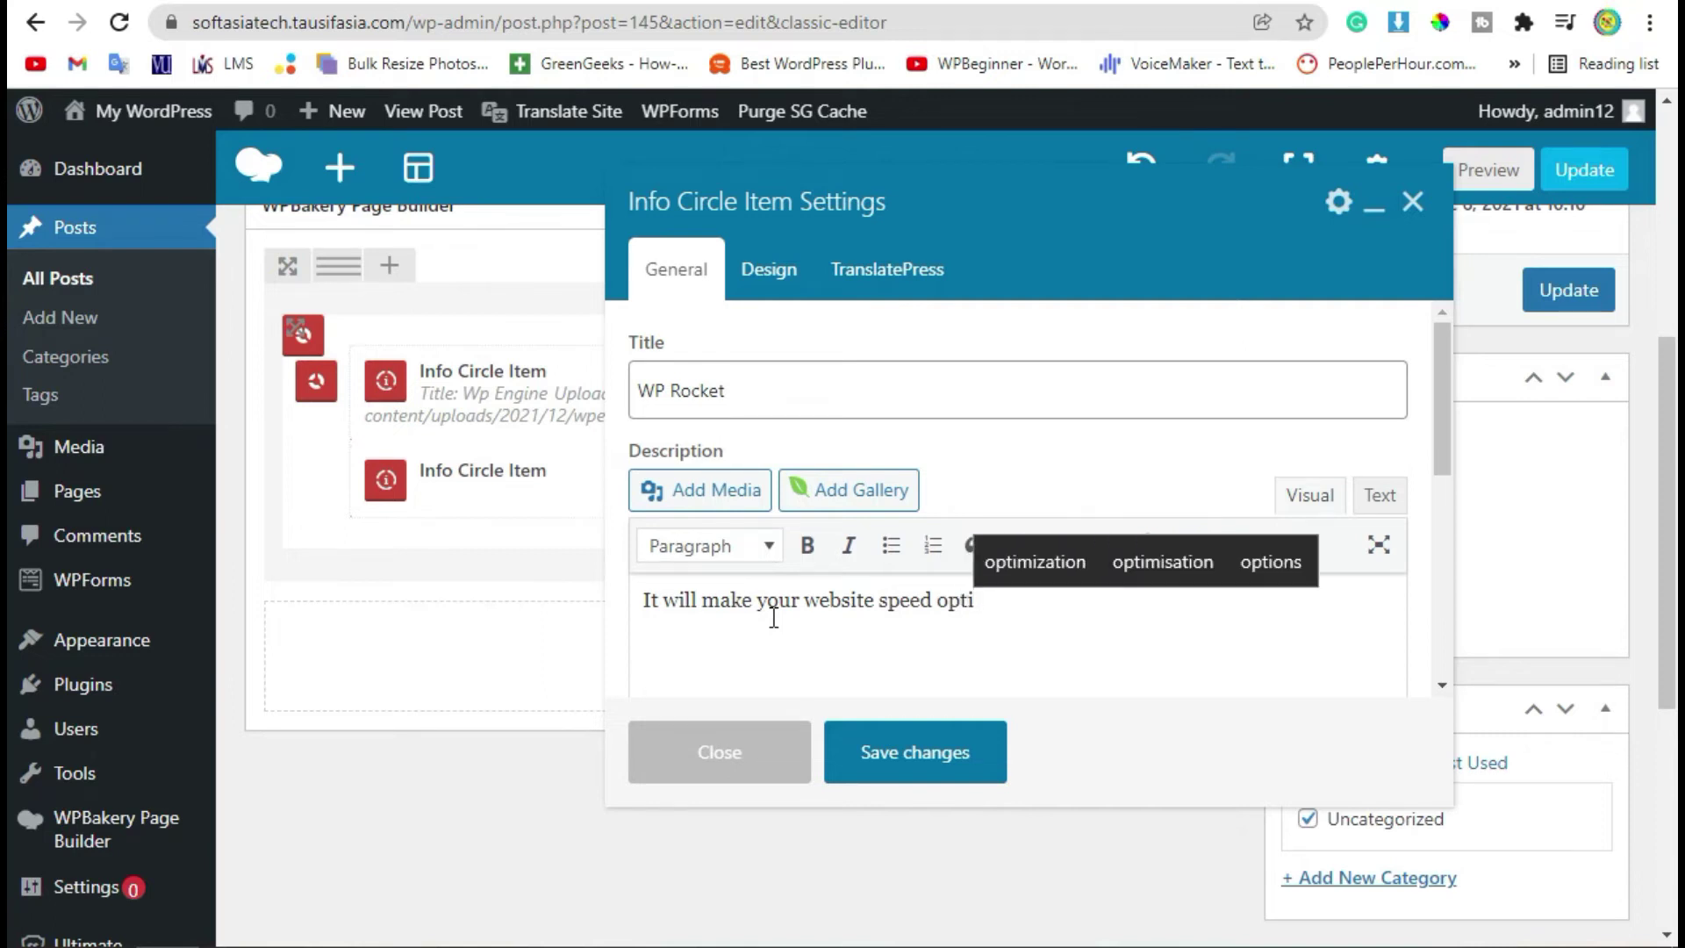
key(Tab)
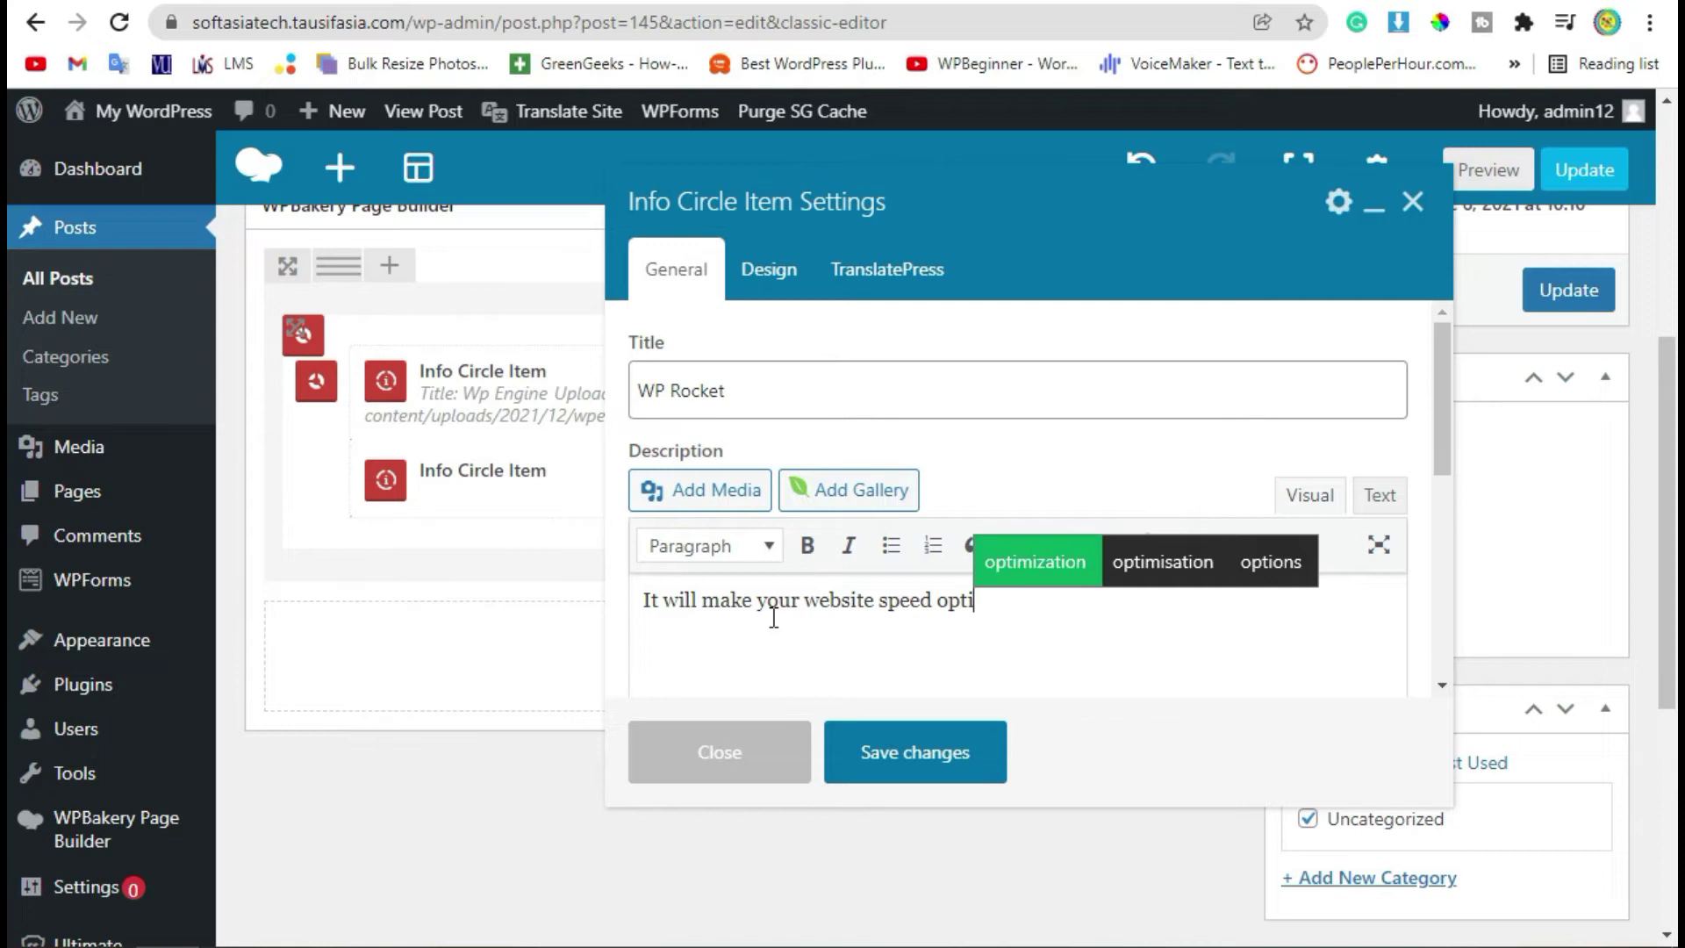
key(BackSpace)
key(BackSpace)
key(BackSpace)
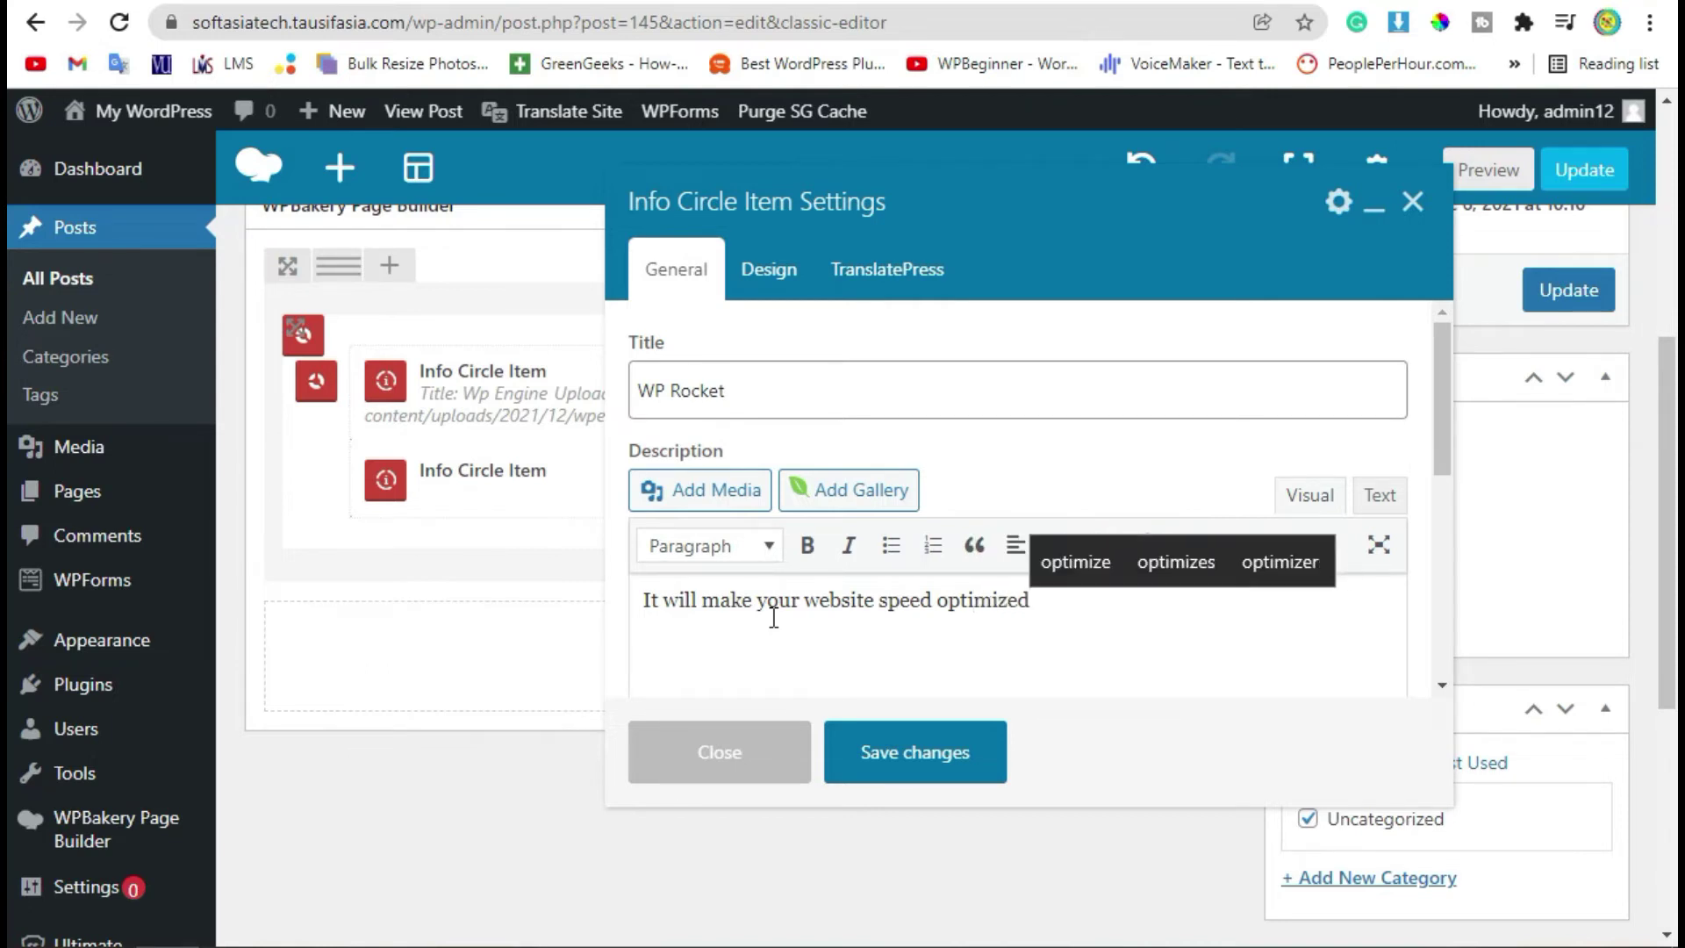
Give the WP Rocket item a custom image icon using wprocket.svg from the media library, and save the item
click(764, 289)
click(738, 390)
click(704, 462)
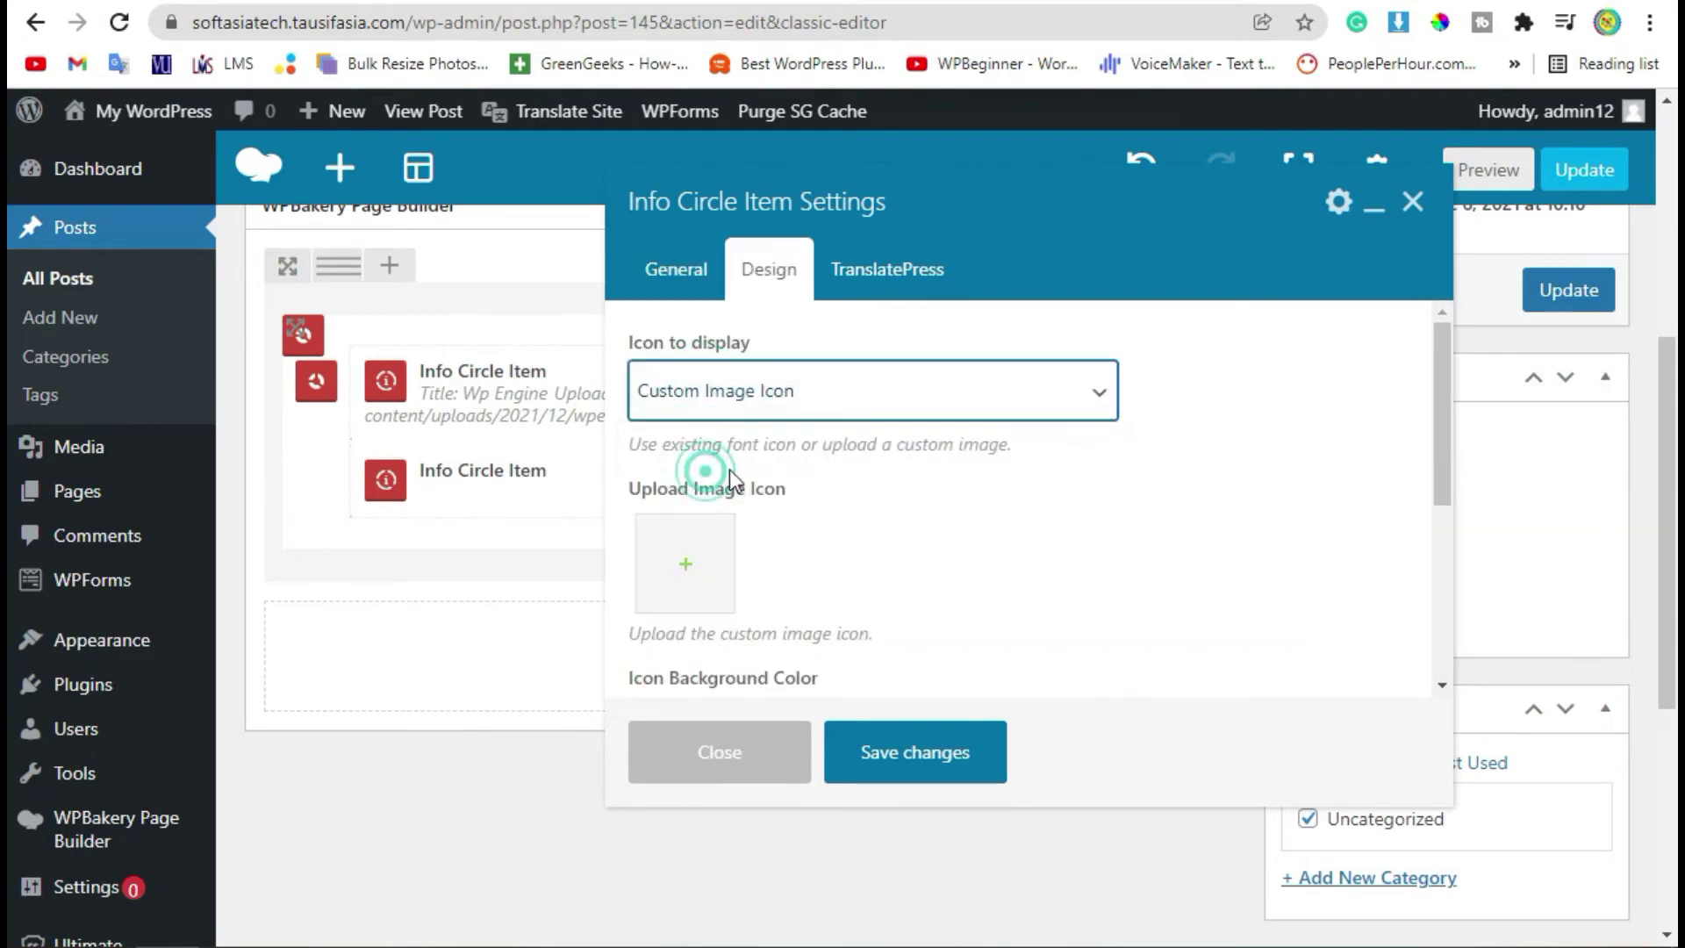
click(649, 579)
click(312, 399)
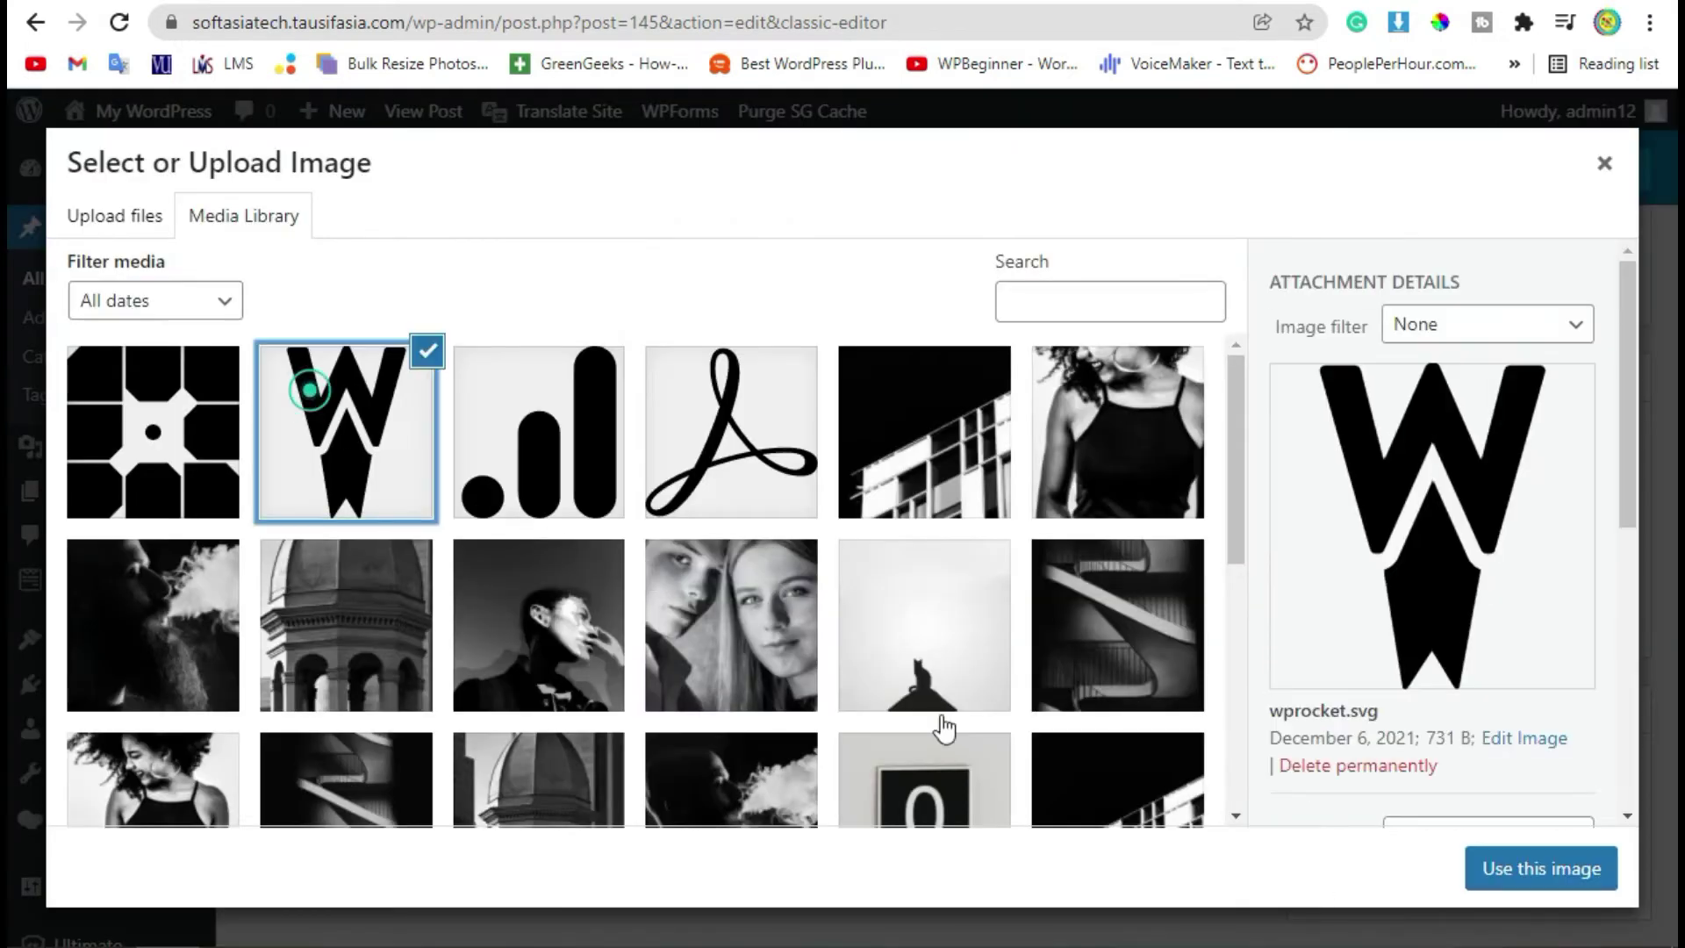
click(1529, 886)
click(922, 765)
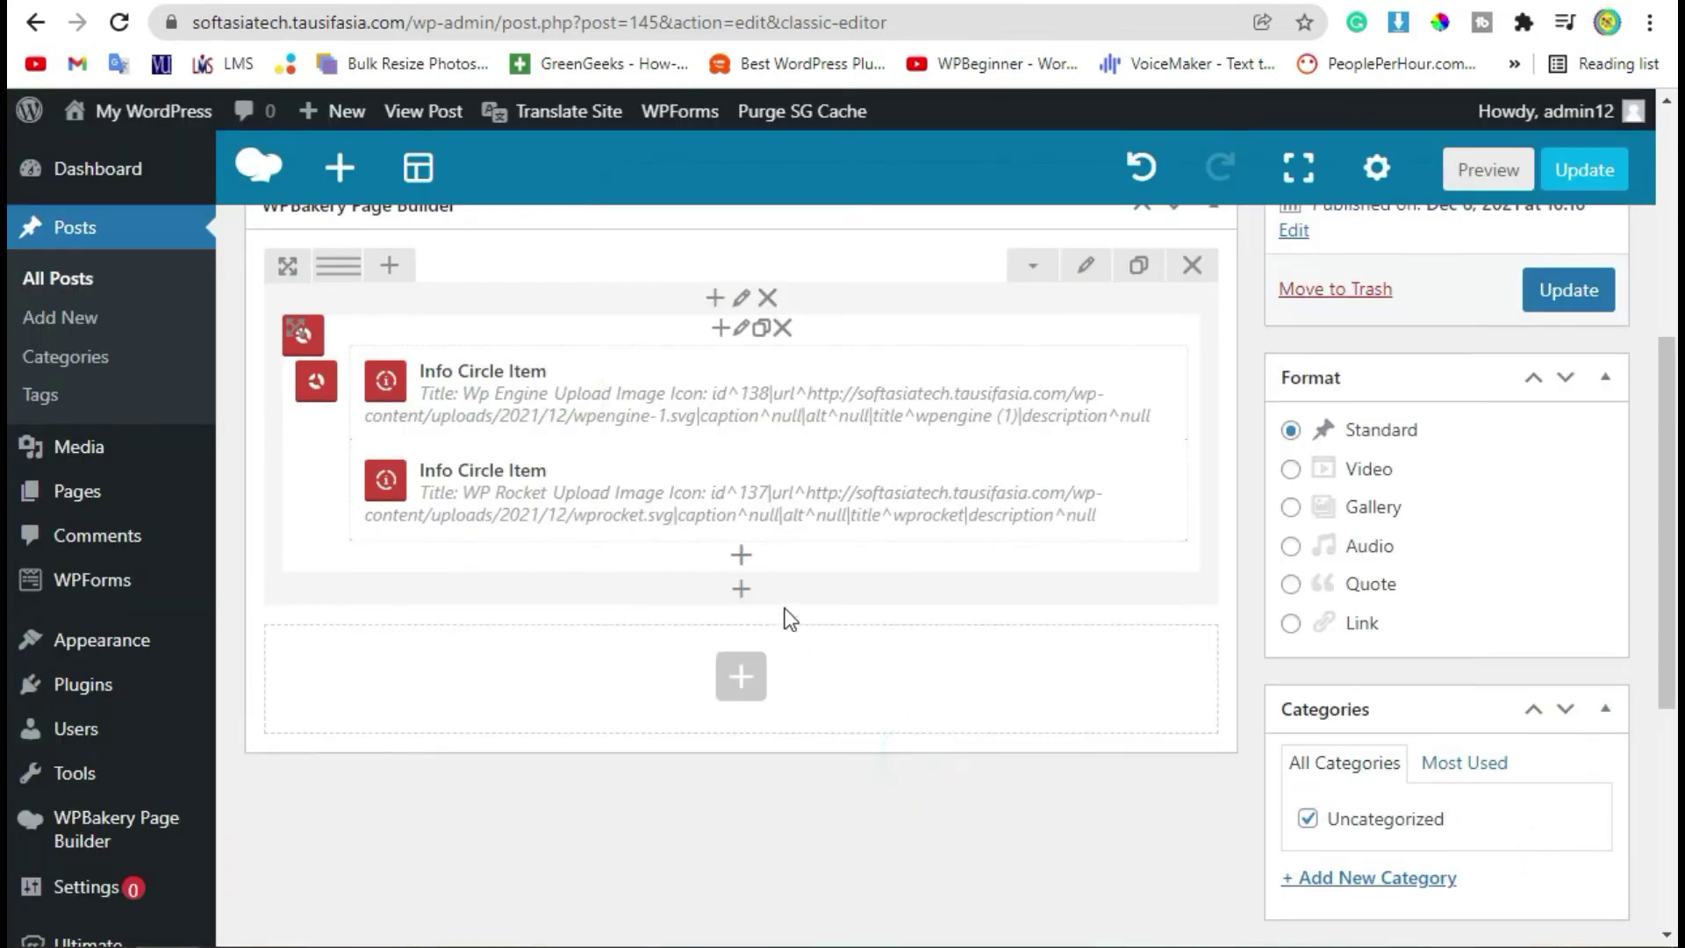
Add a third Info Circle Item inside the Info Circle and title it "Google Analytics"
click(741, 566)
click(376, 363)
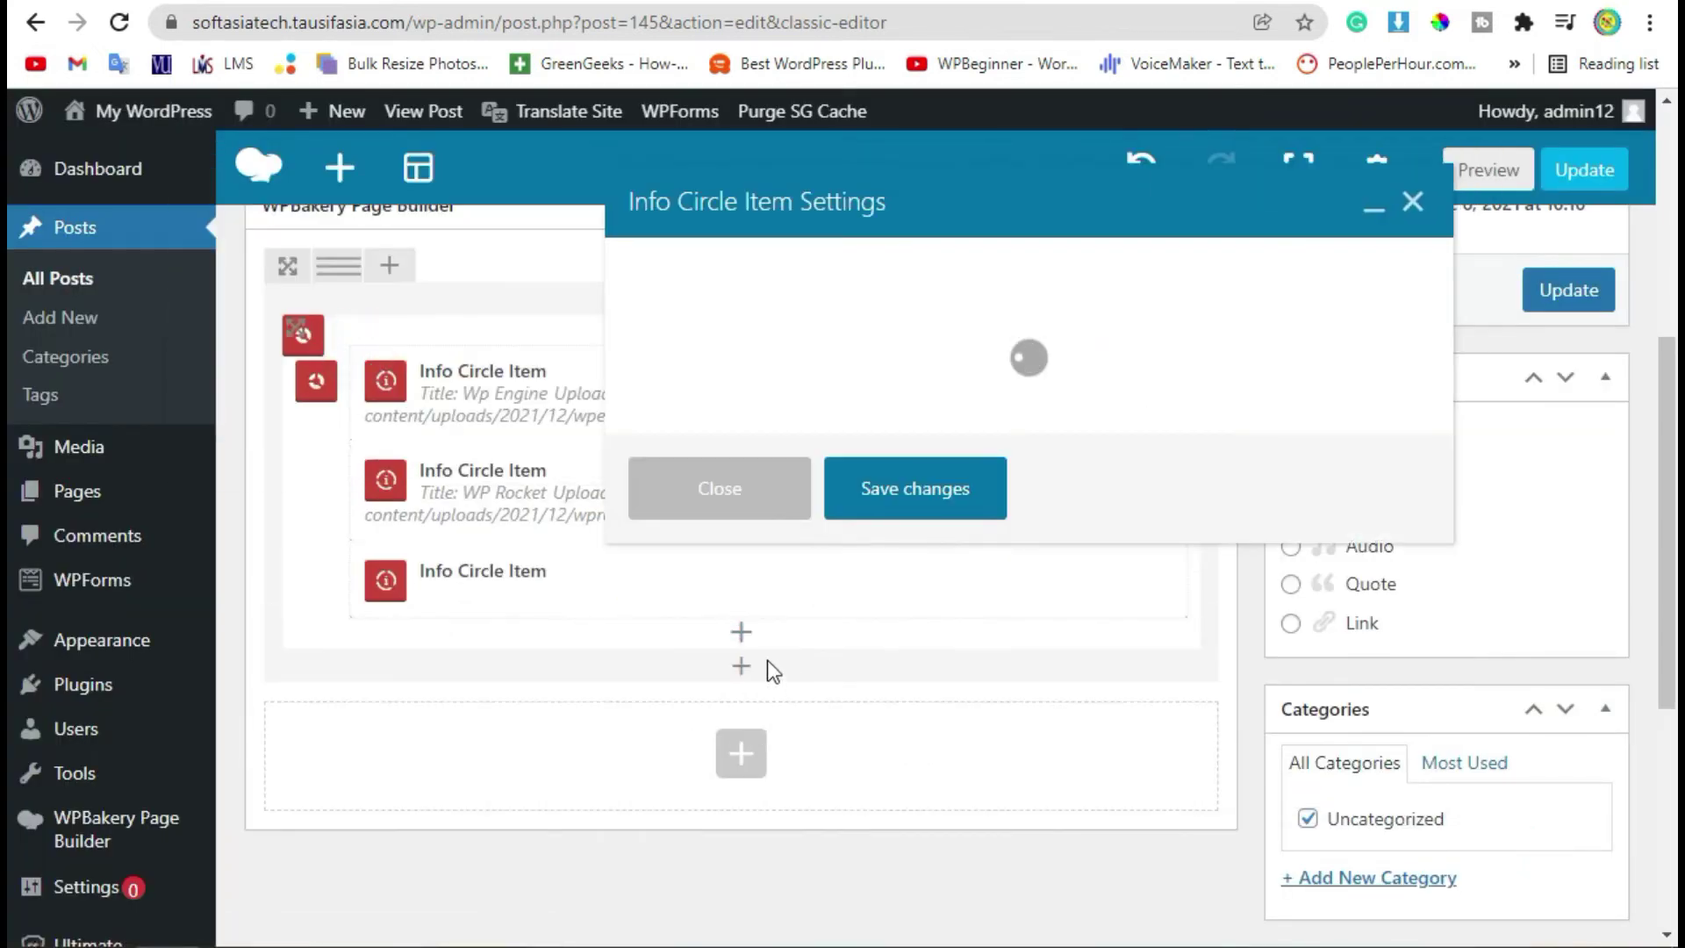
click(808, 384)
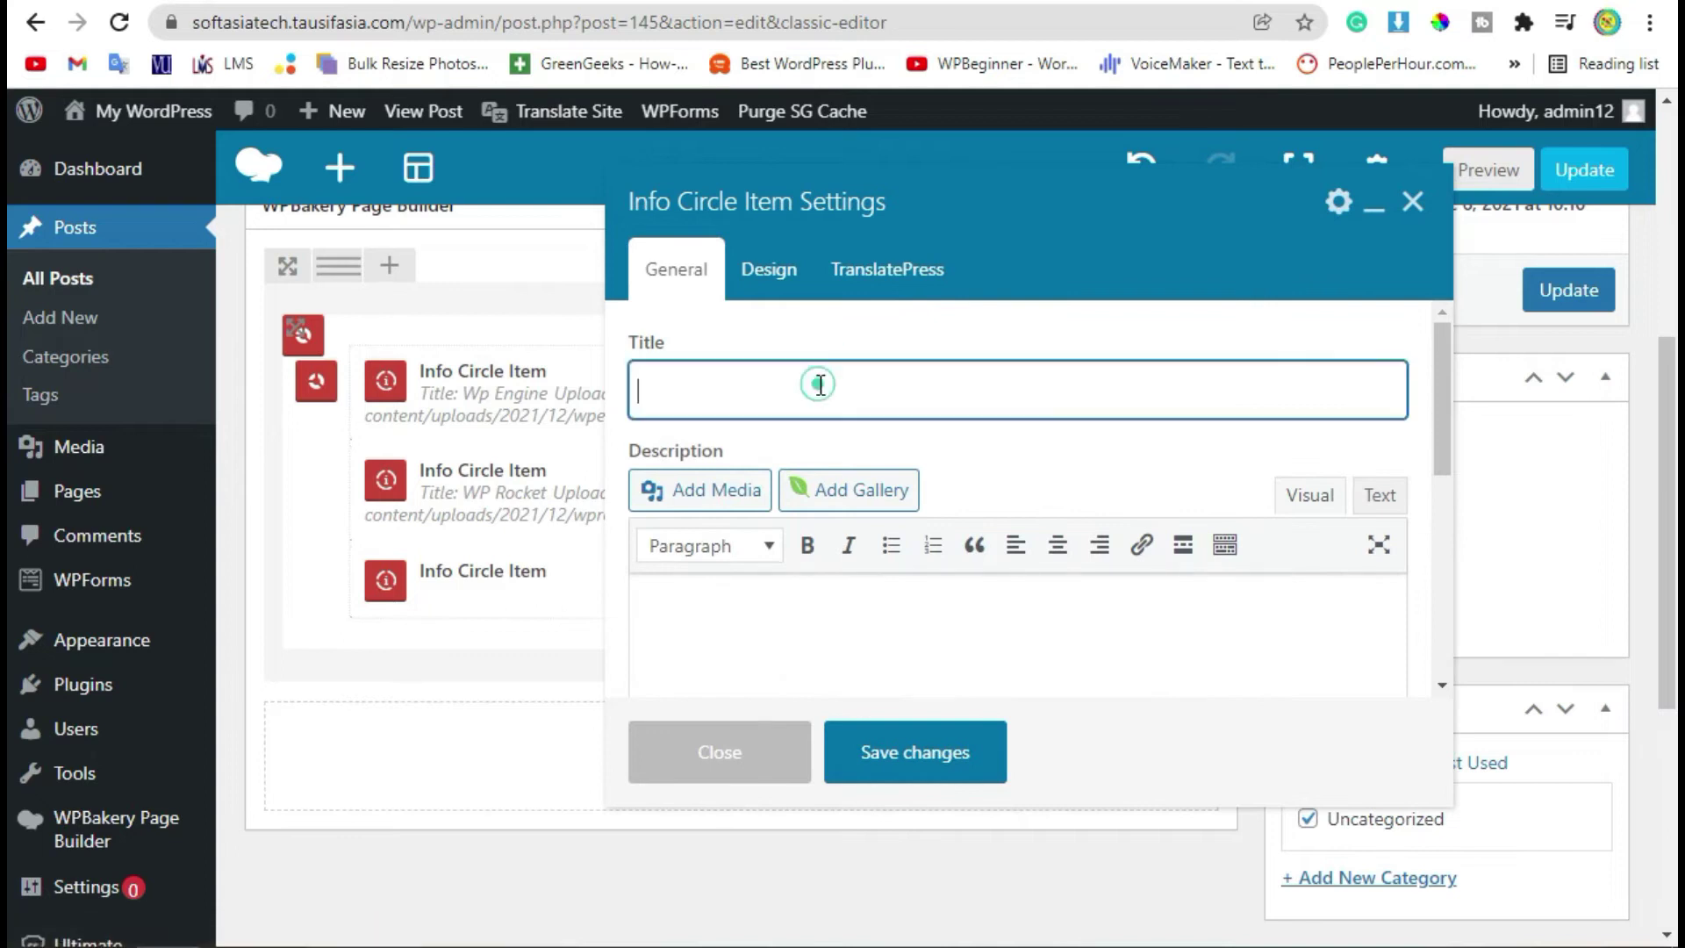
text(Goog)
key(BackSpace)
text(ogle A)
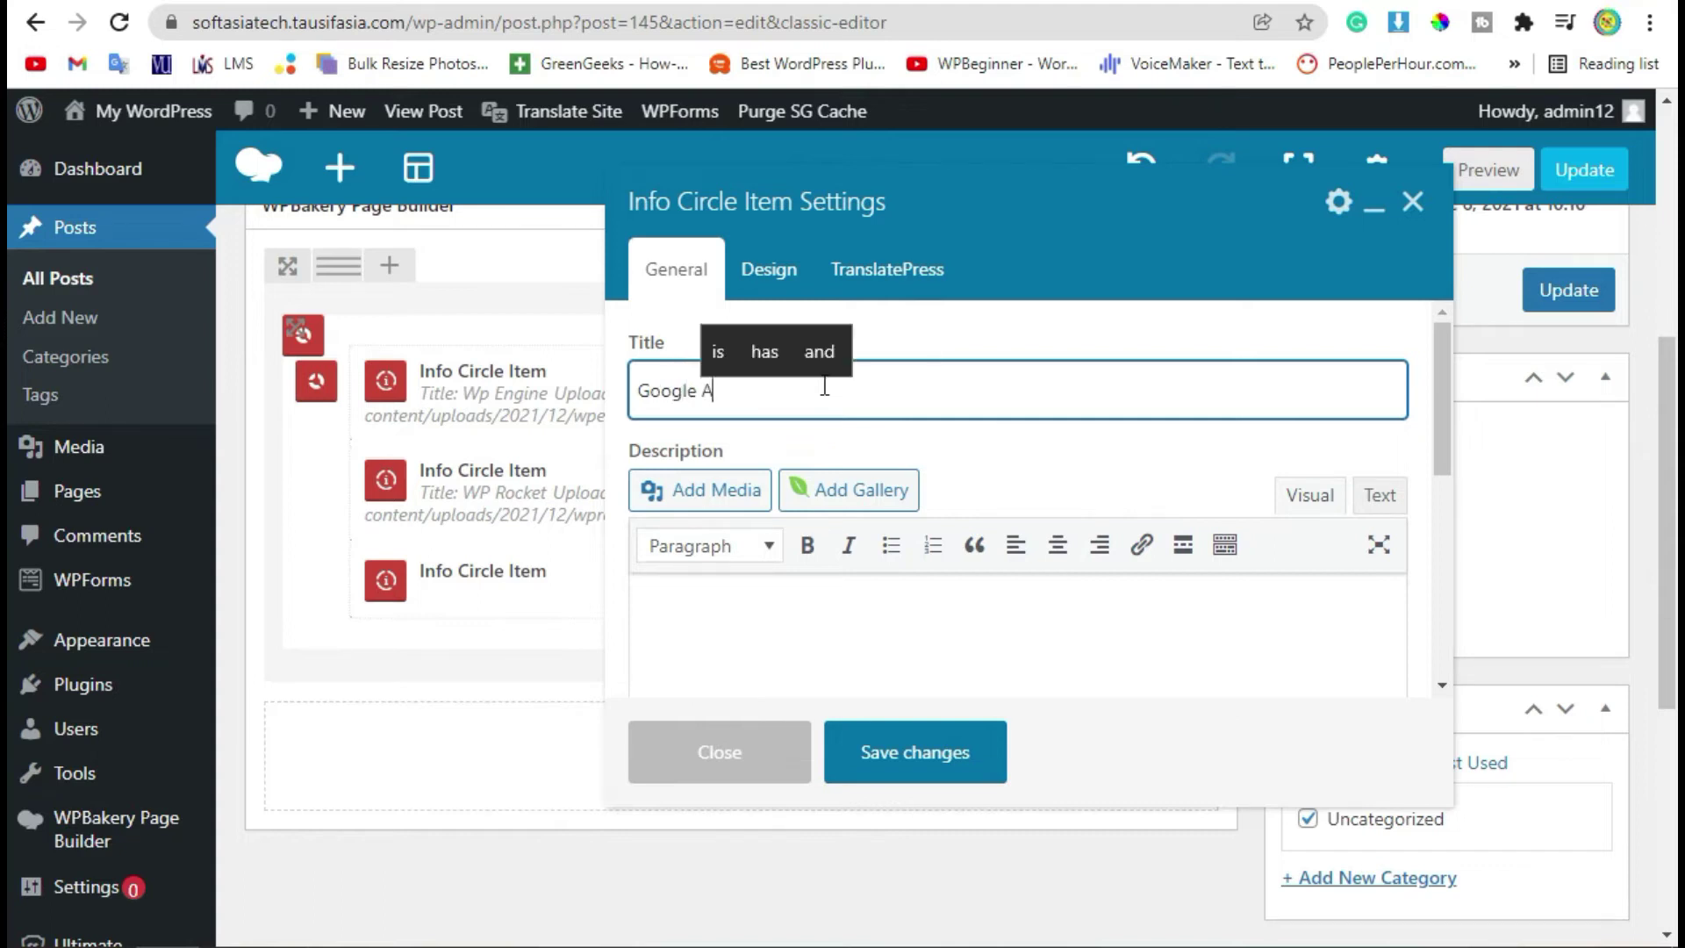
text(nalytics)
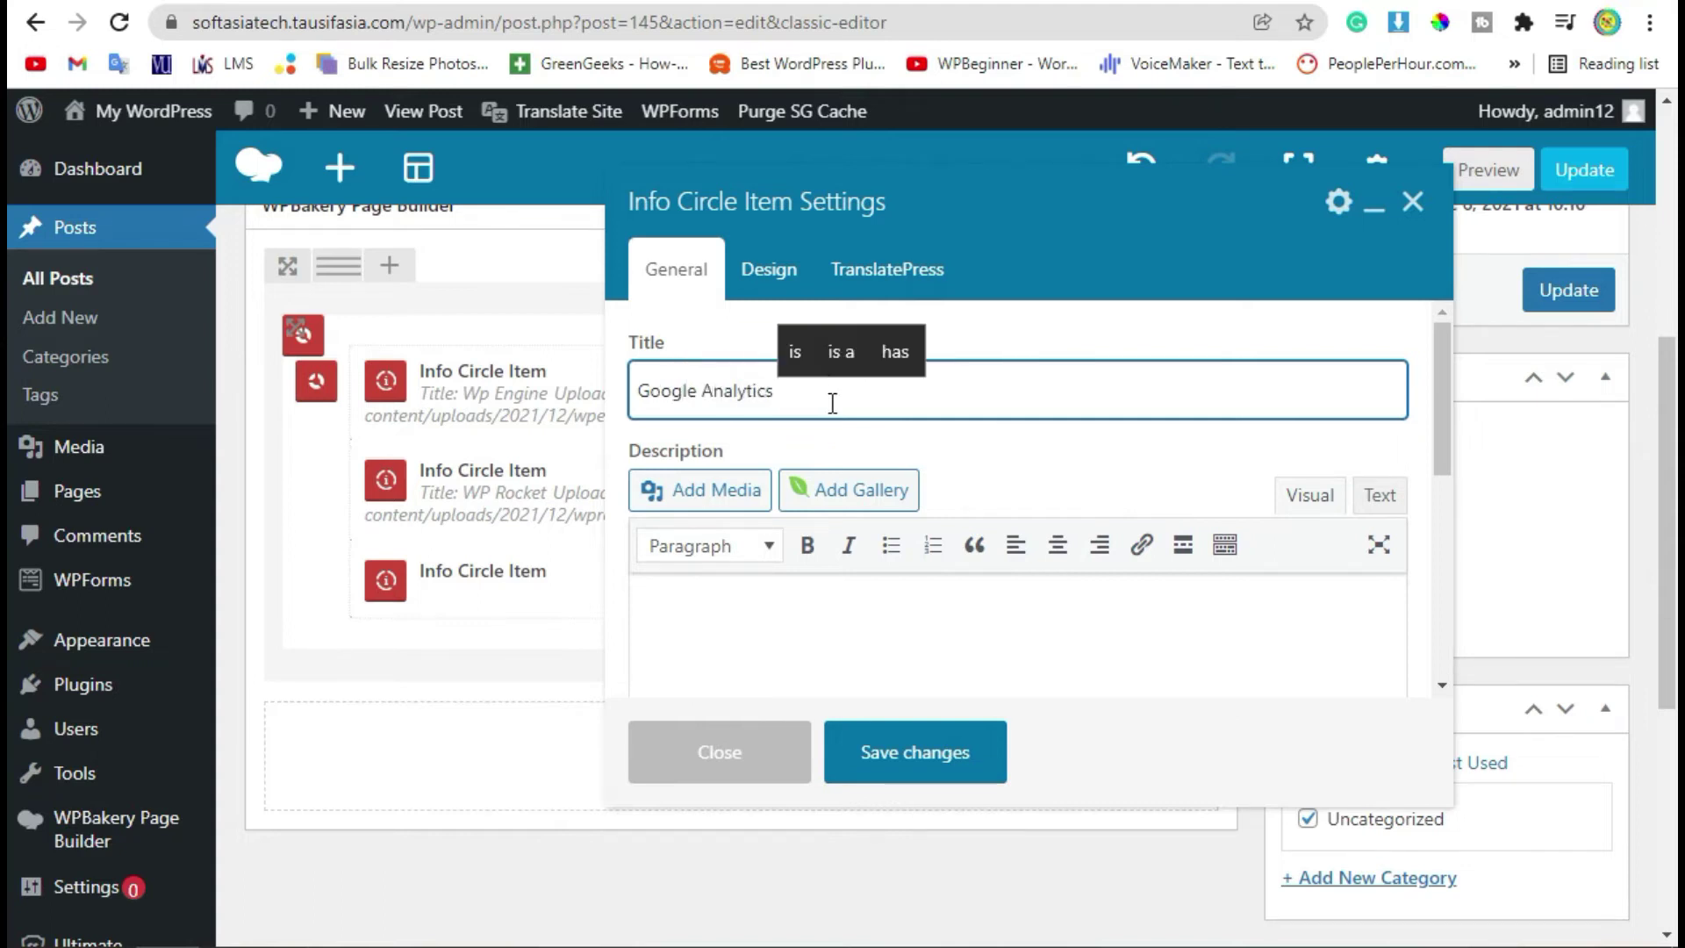
Write the Google Analytics item's description as "It will analyze your websites google reach."
click(702, 641)
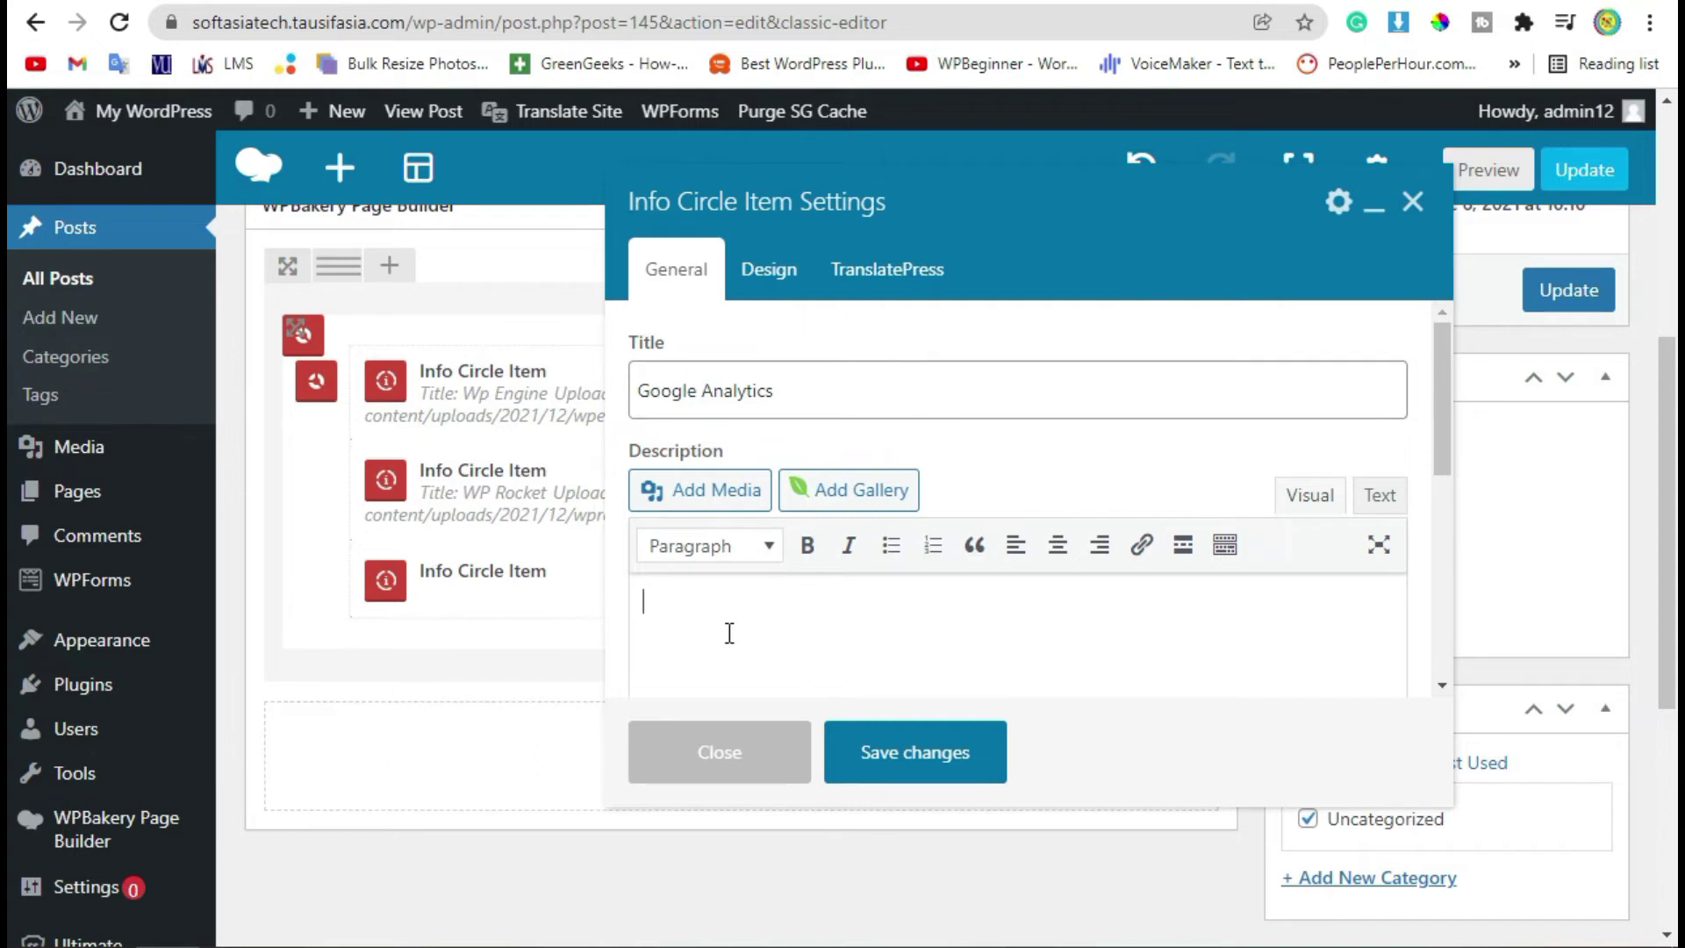
text(It will )
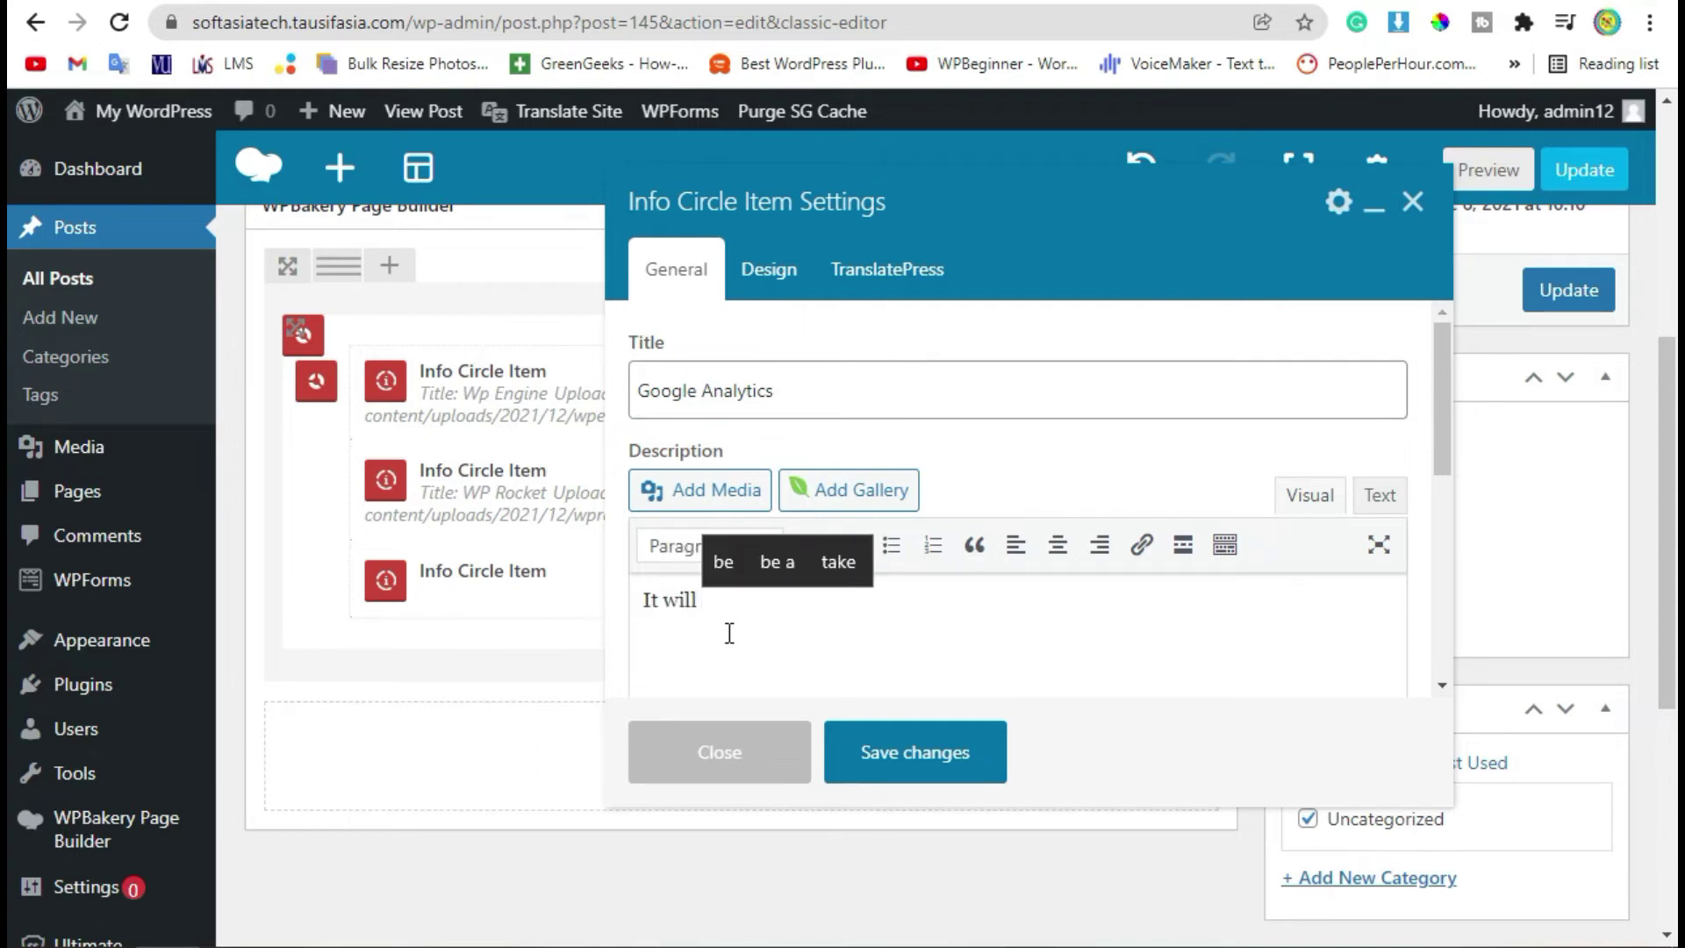
text(anal)
key(Up)
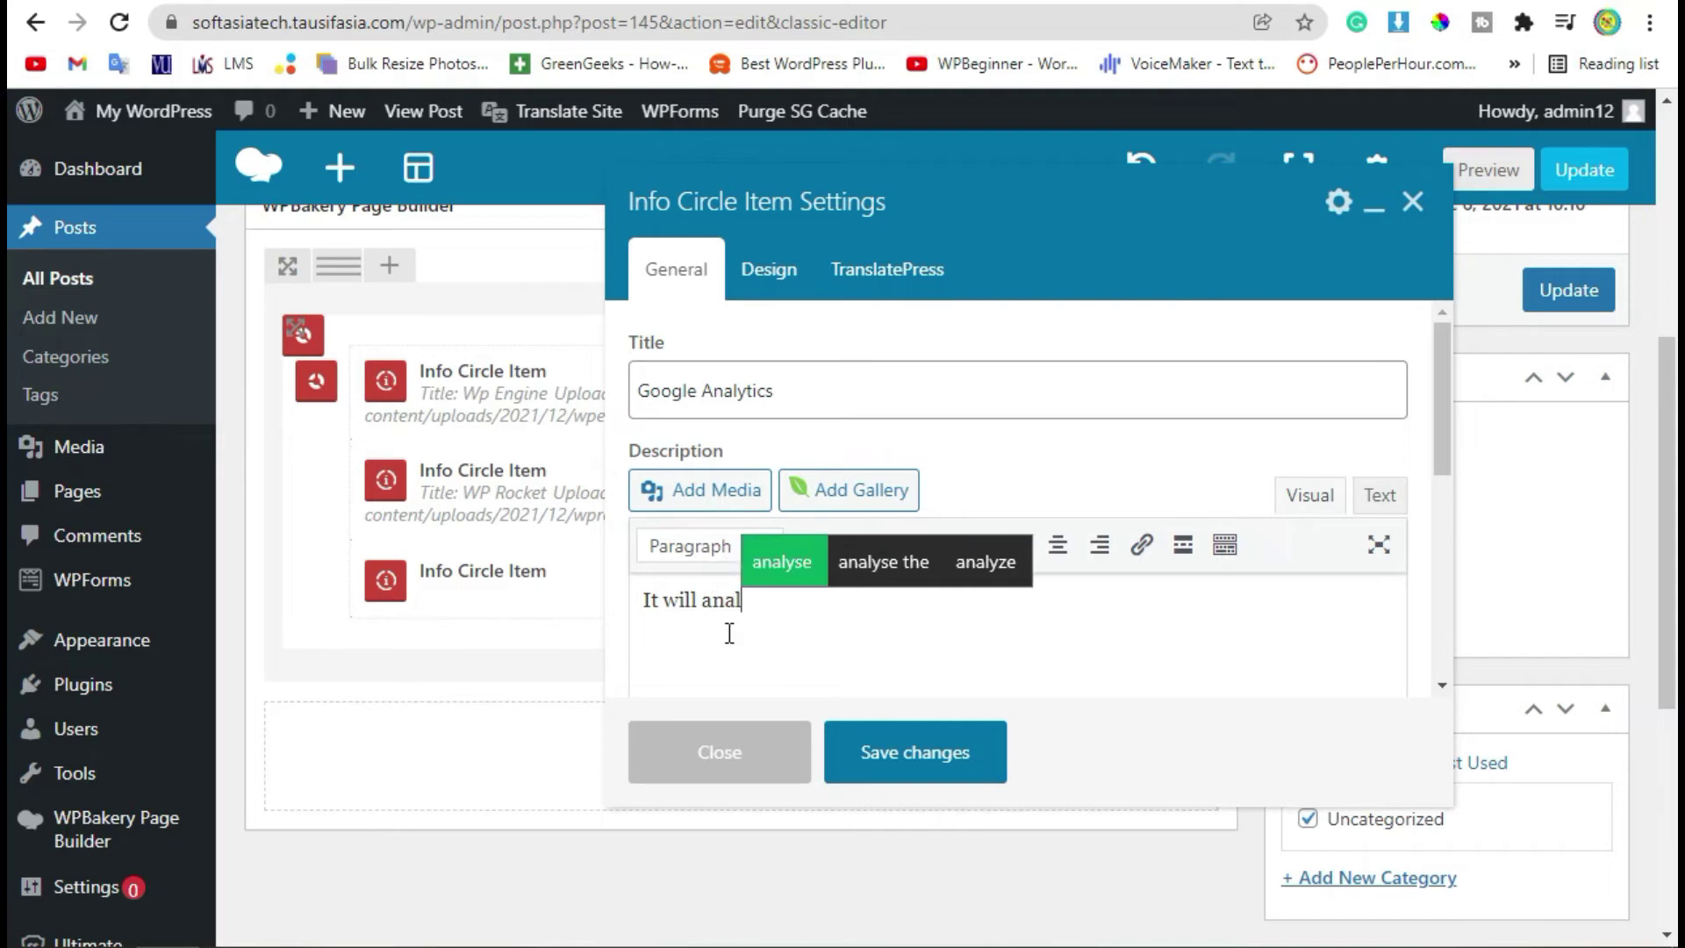
key(Return)
key(BackSpace)
key(BackSpace)
text(ze )
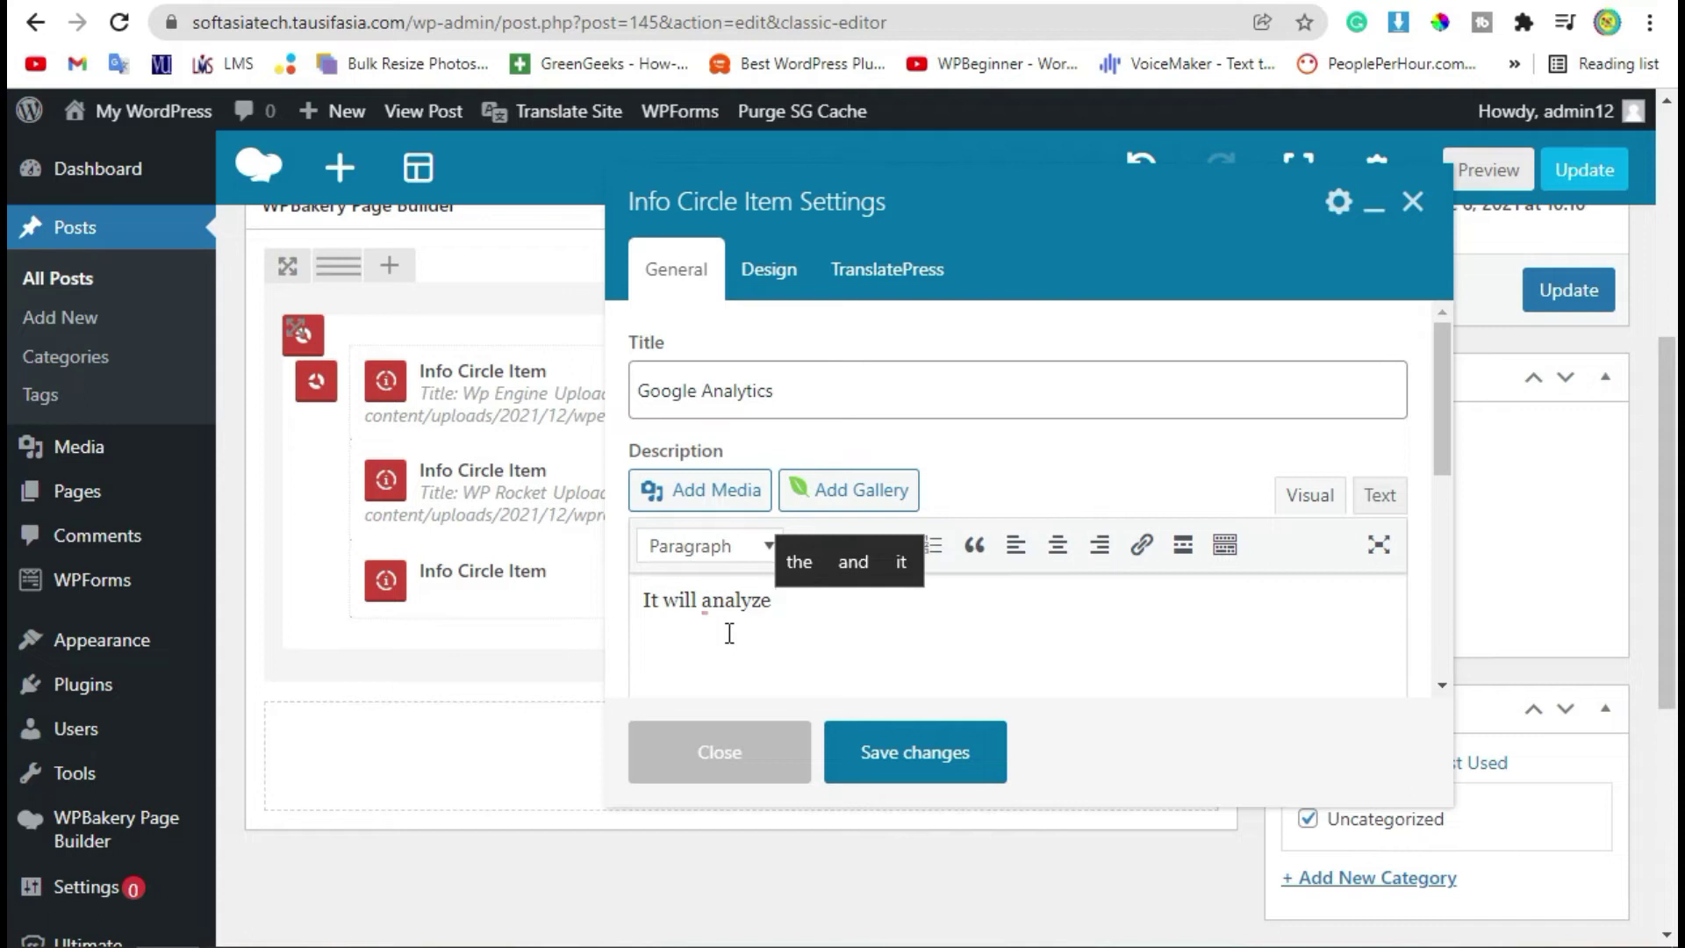
text(your websites googlr)
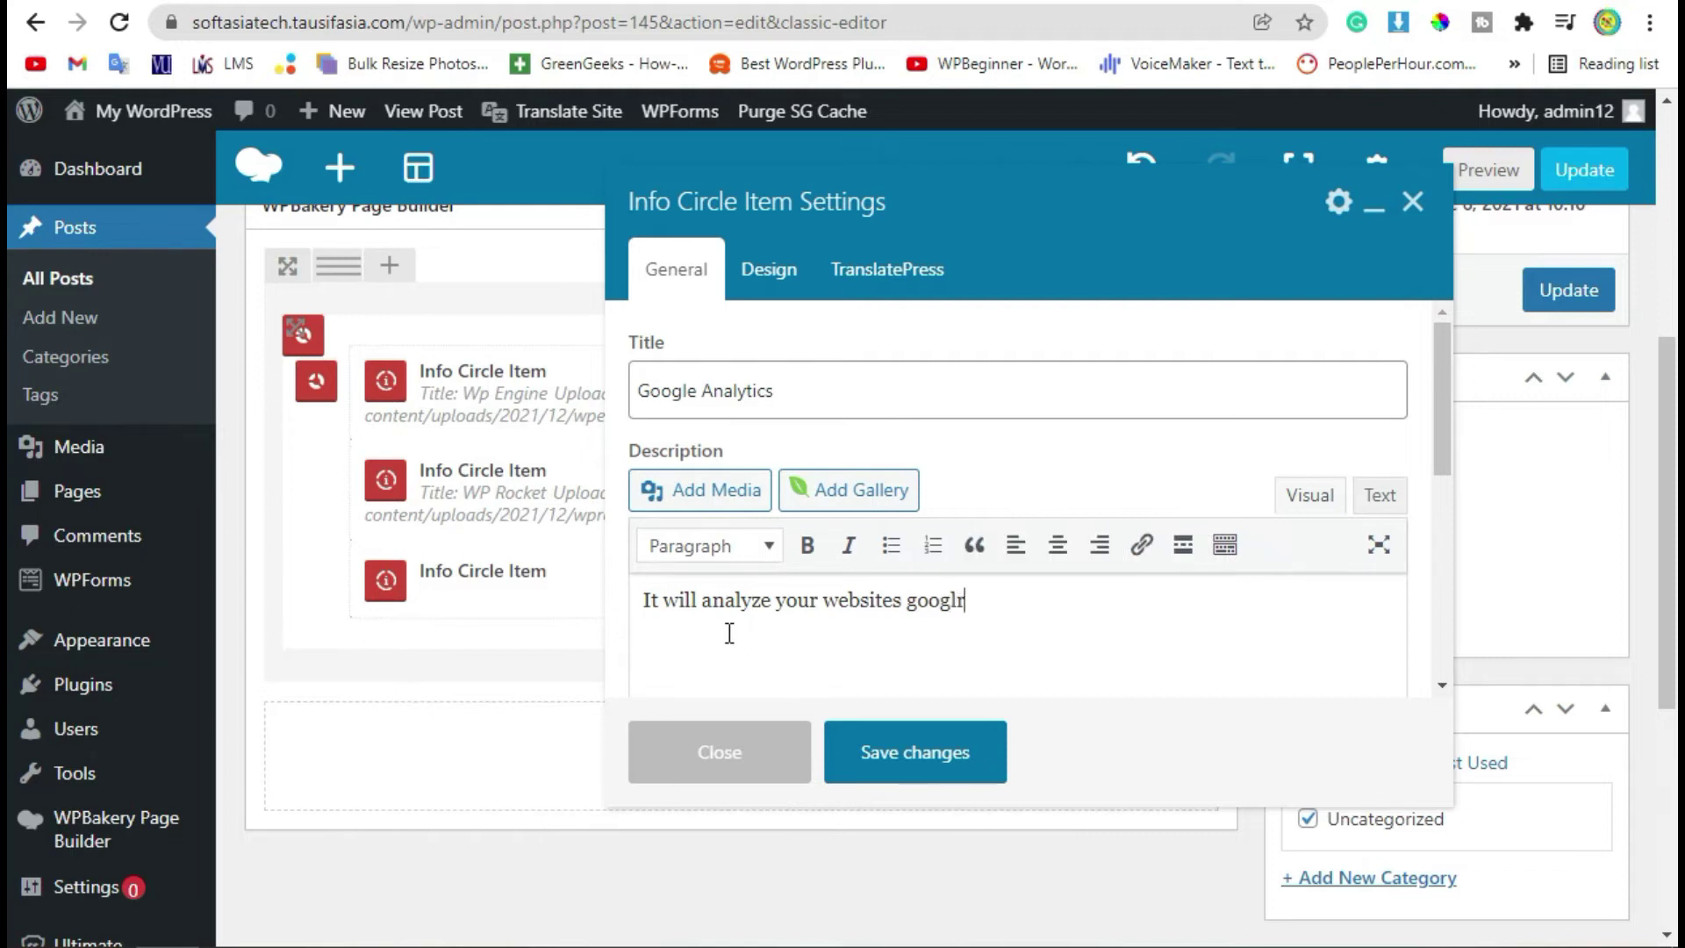
key(BackSpace)
text(e rea)
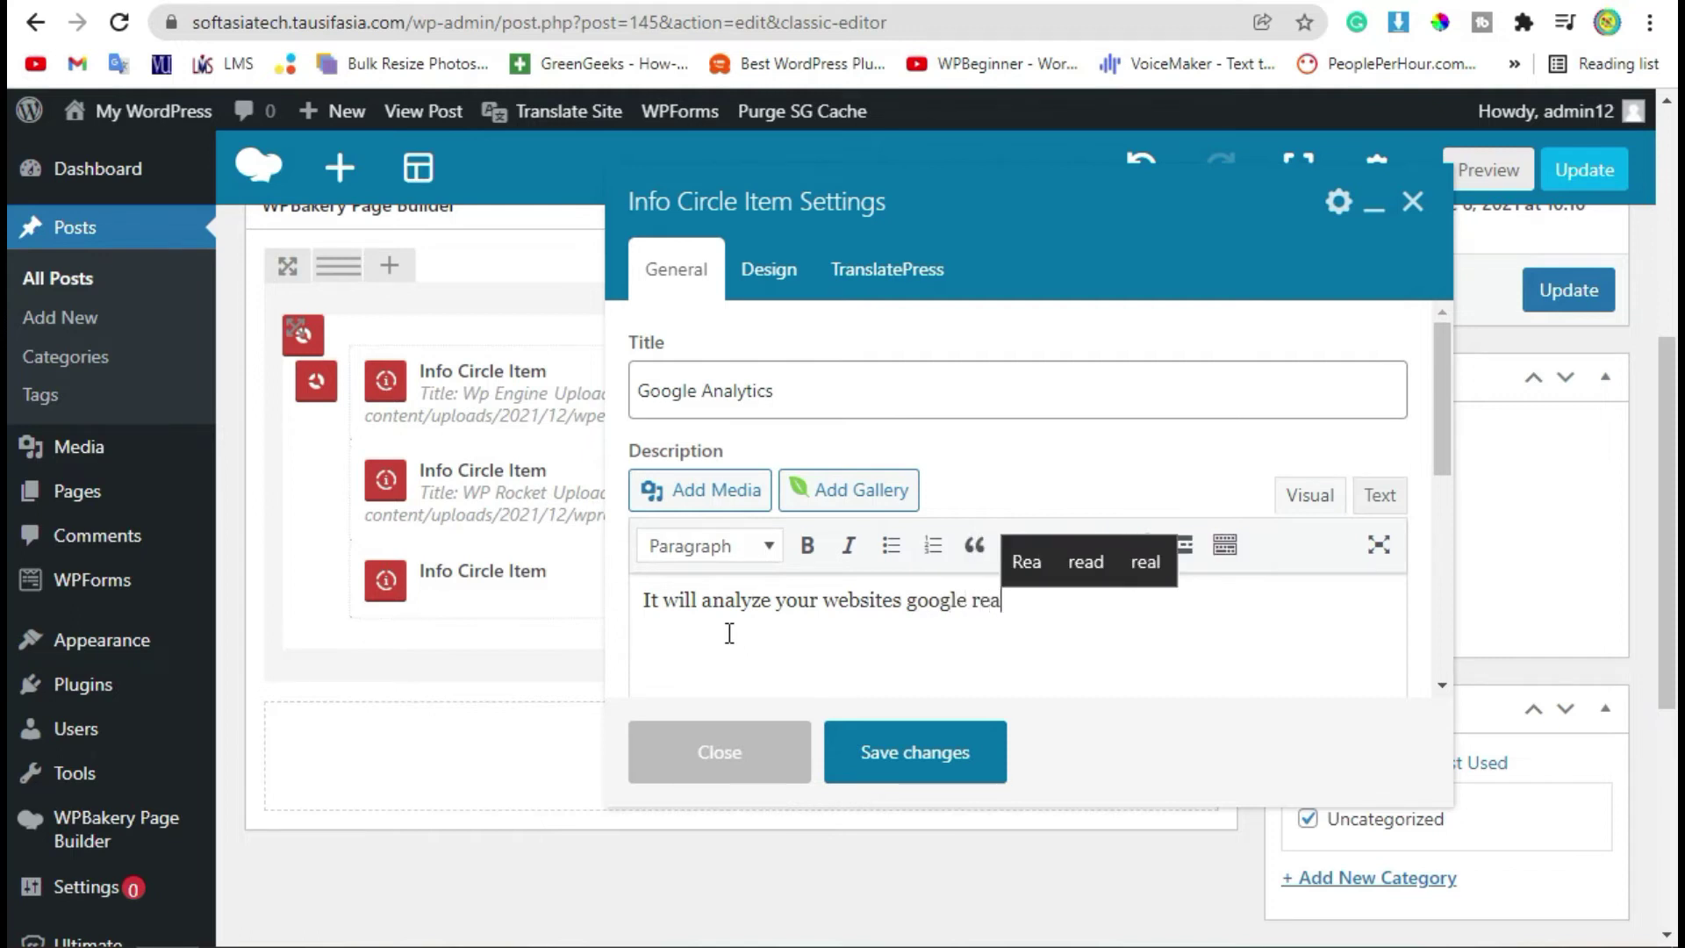
text(ch.)
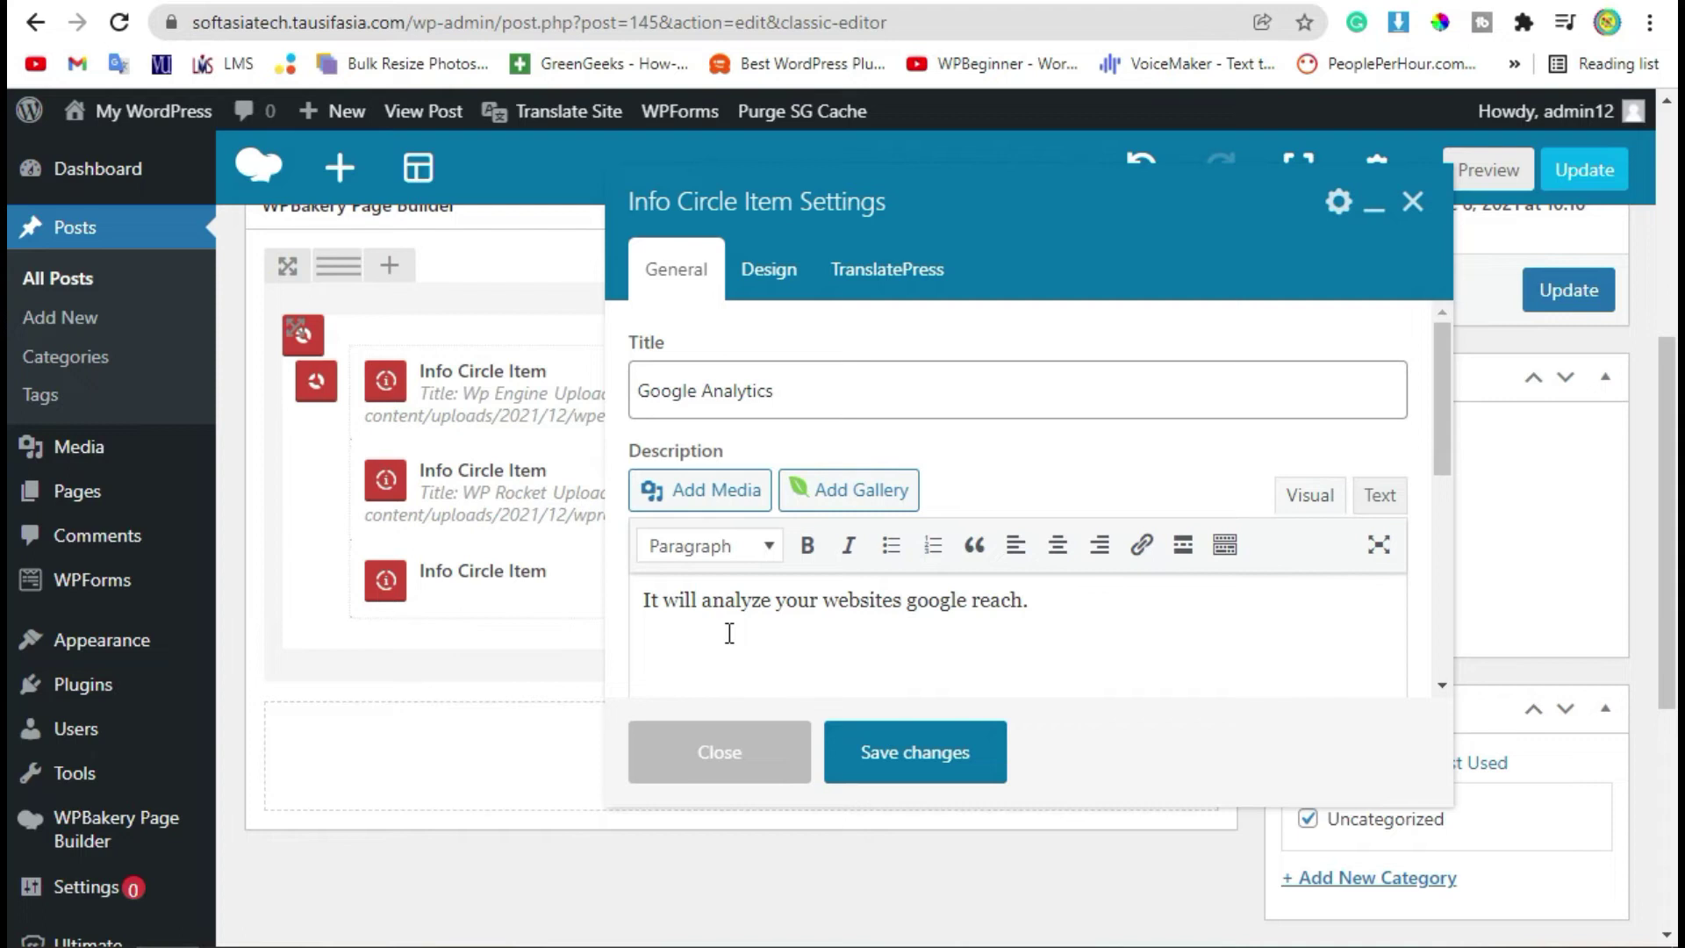
Give the Google Analytics item a custom image icon using googleanalytics.svg from the media library, and save the item
click(769, 268)
click(702, 390)
click(704, 463)
click(685, 531)
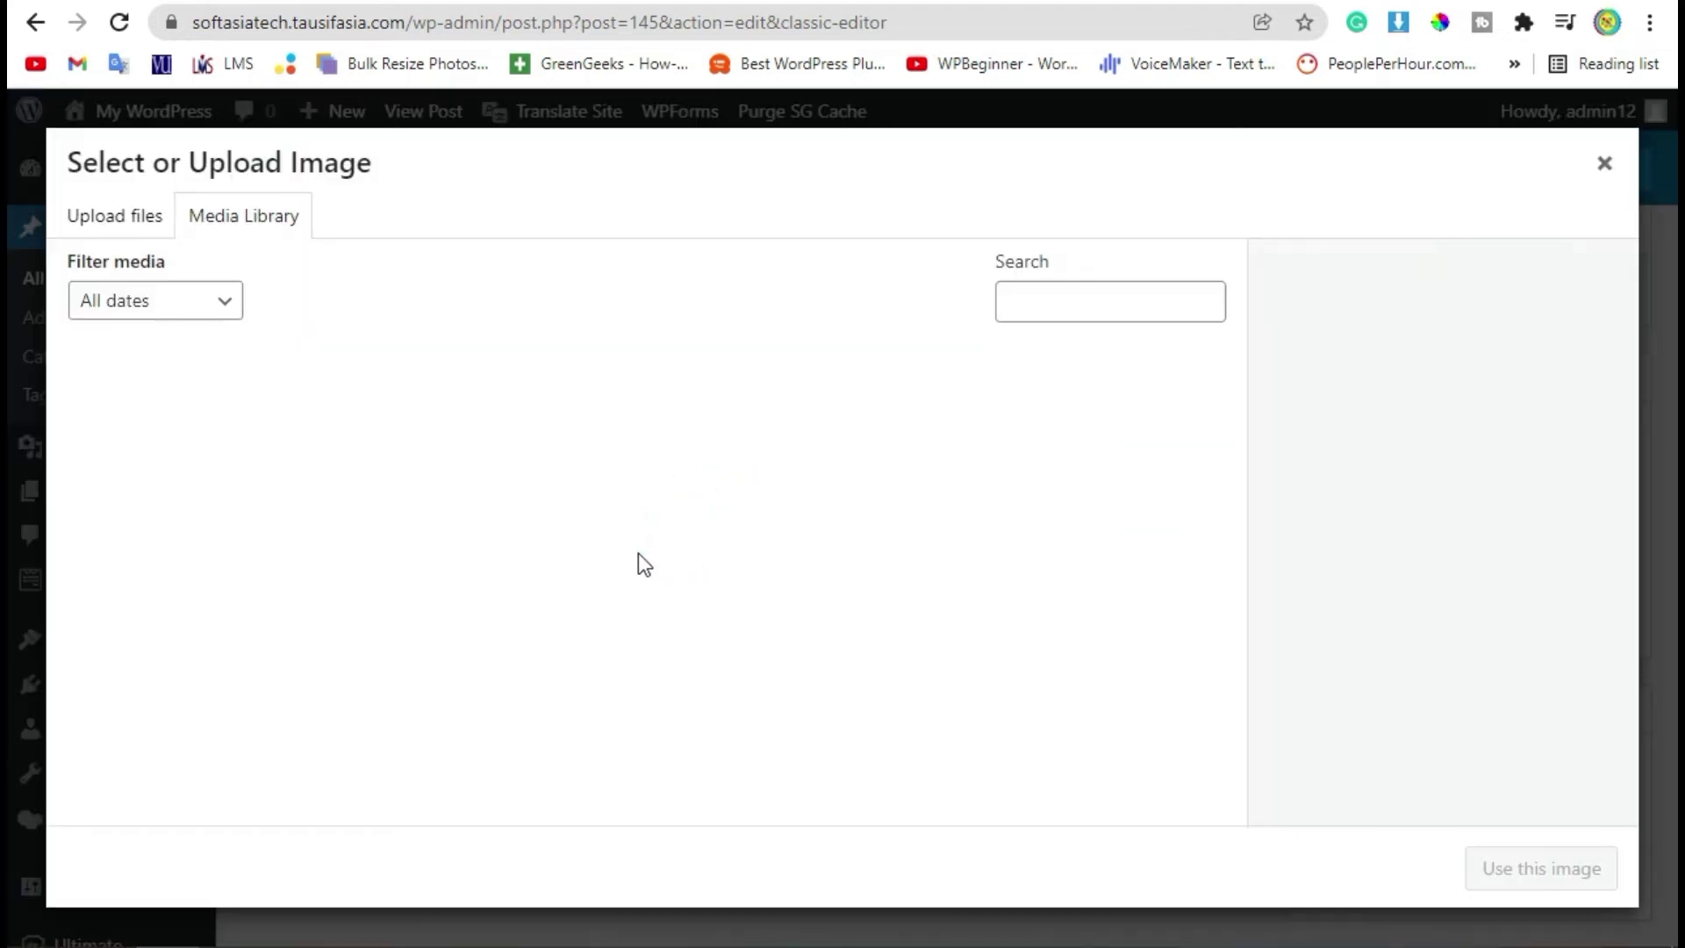
click(490, 430)
click(1576, 868)
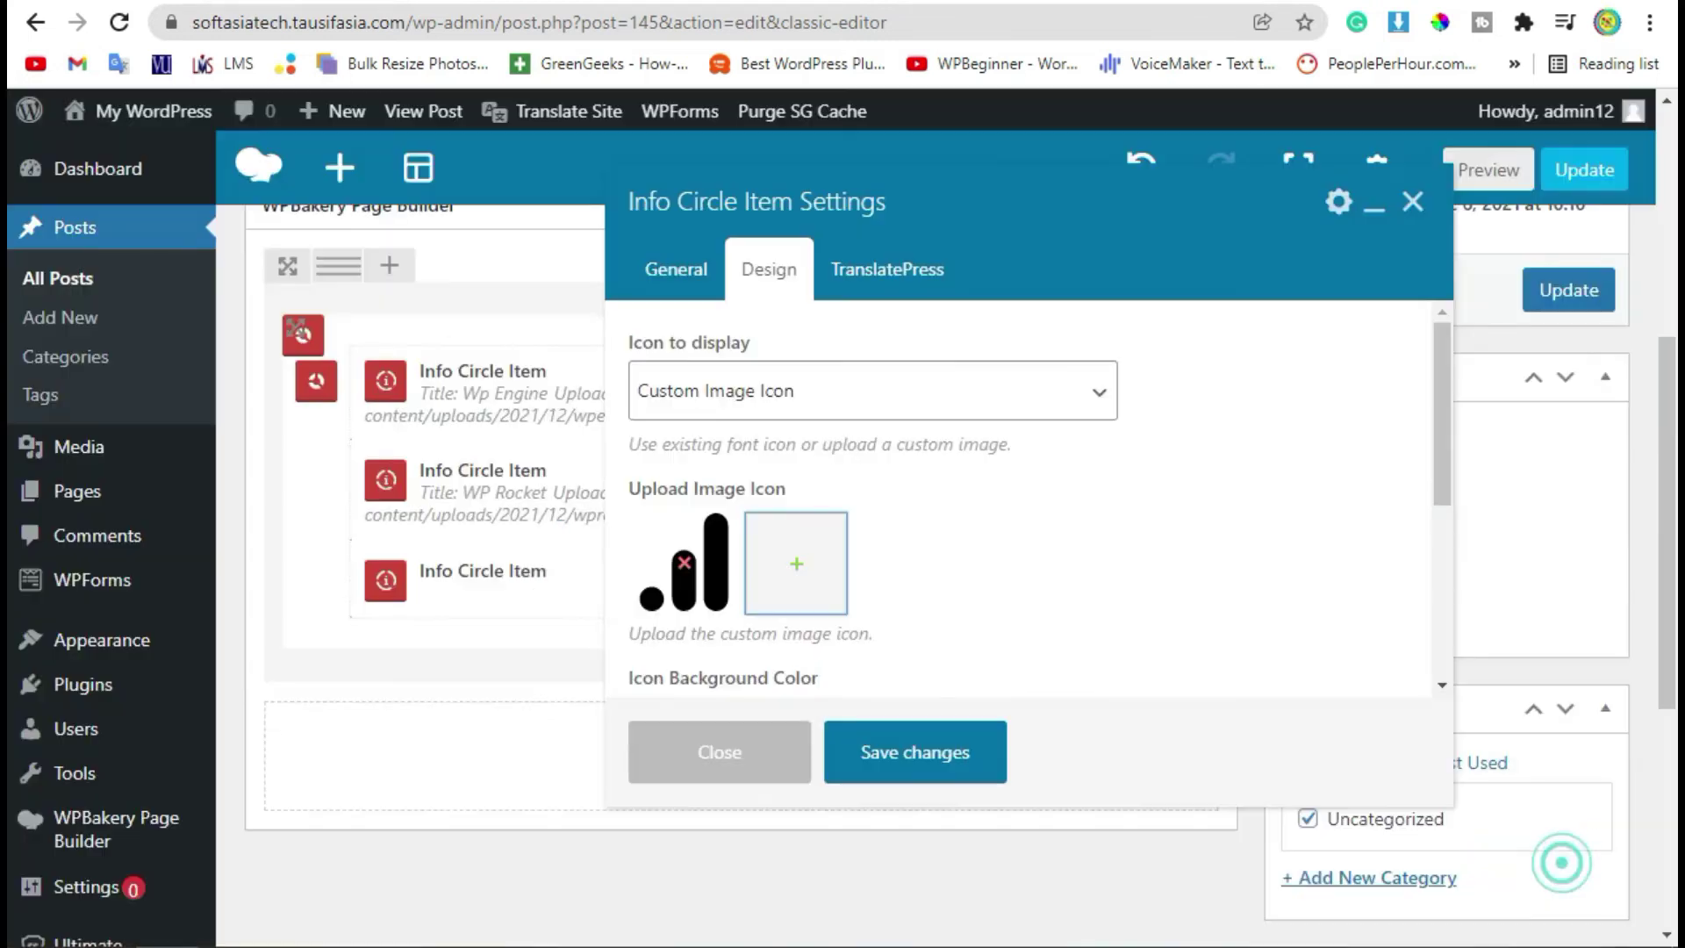
click(917, 752)
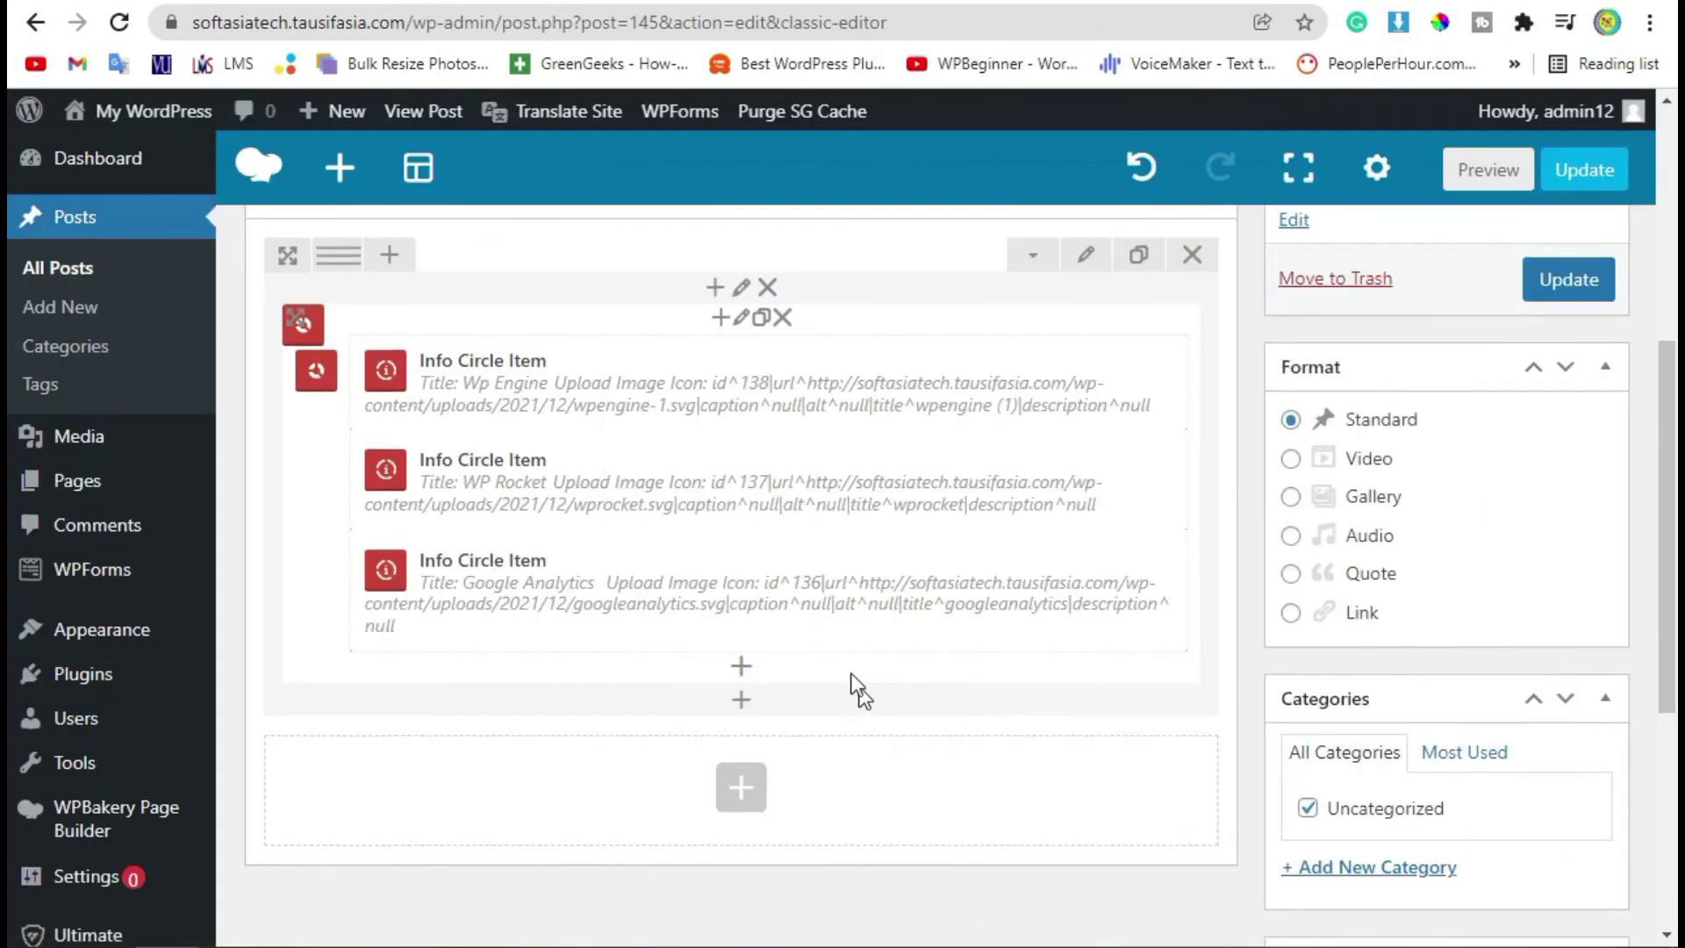
Add a fourth Info Circle Item inside the Info Circle and title it "Adobe Acrobat Reader"
scroll(859, 689, down, 2)
click(741, 502)
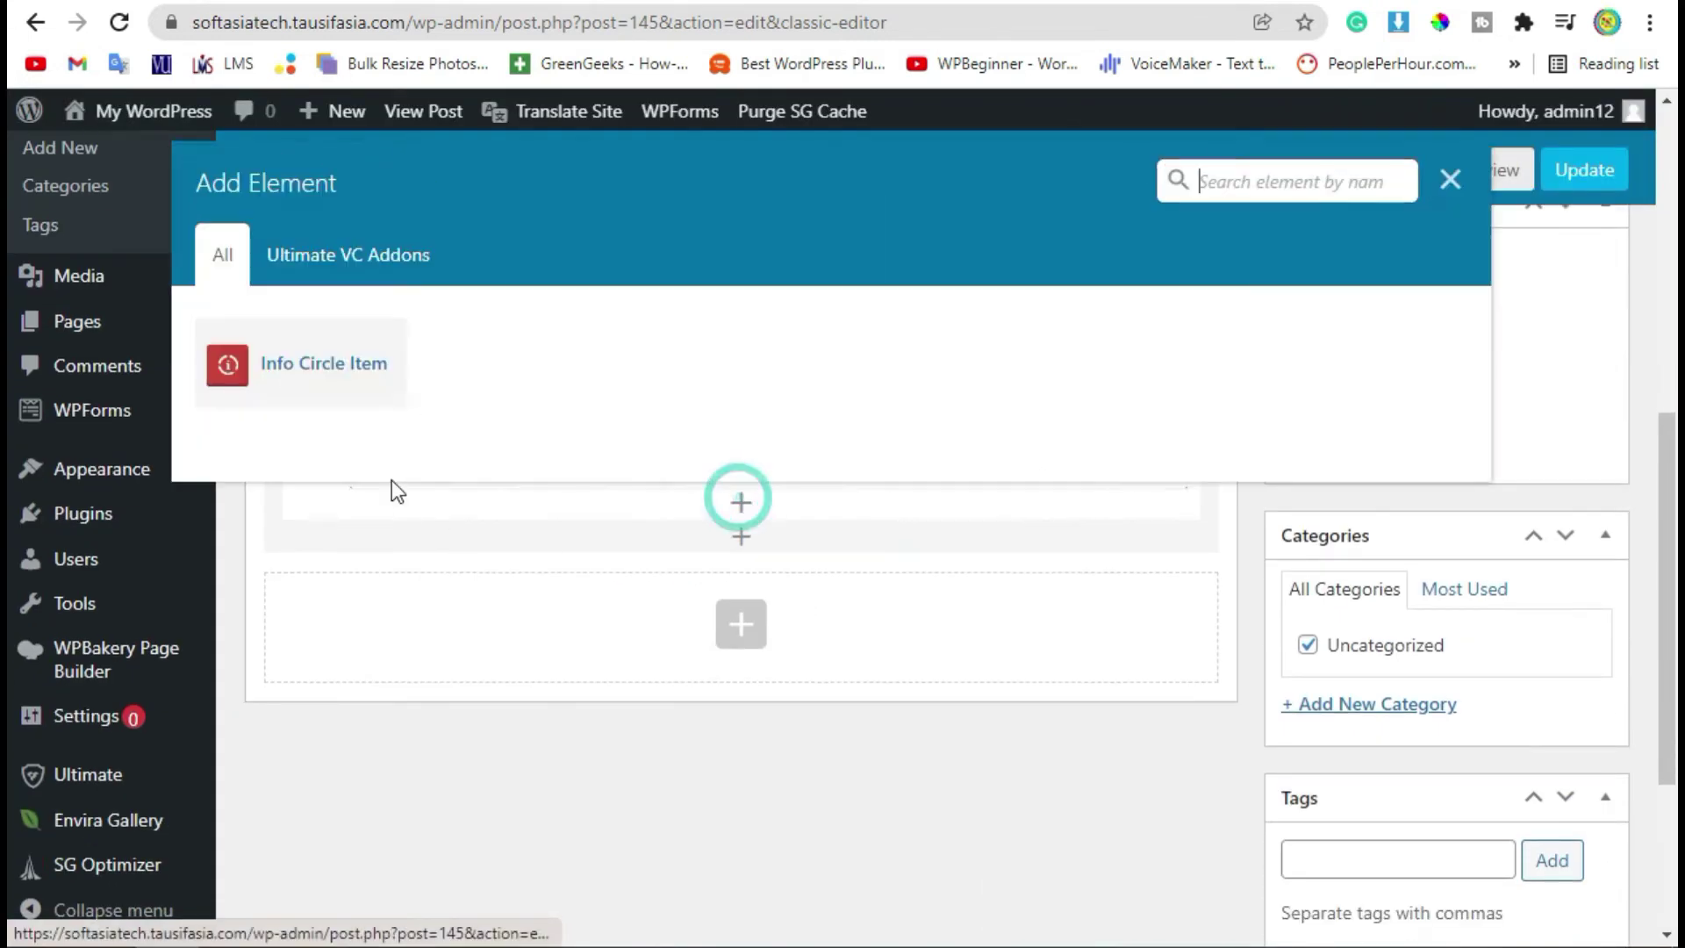
click(325, 382)
click(858, 387)
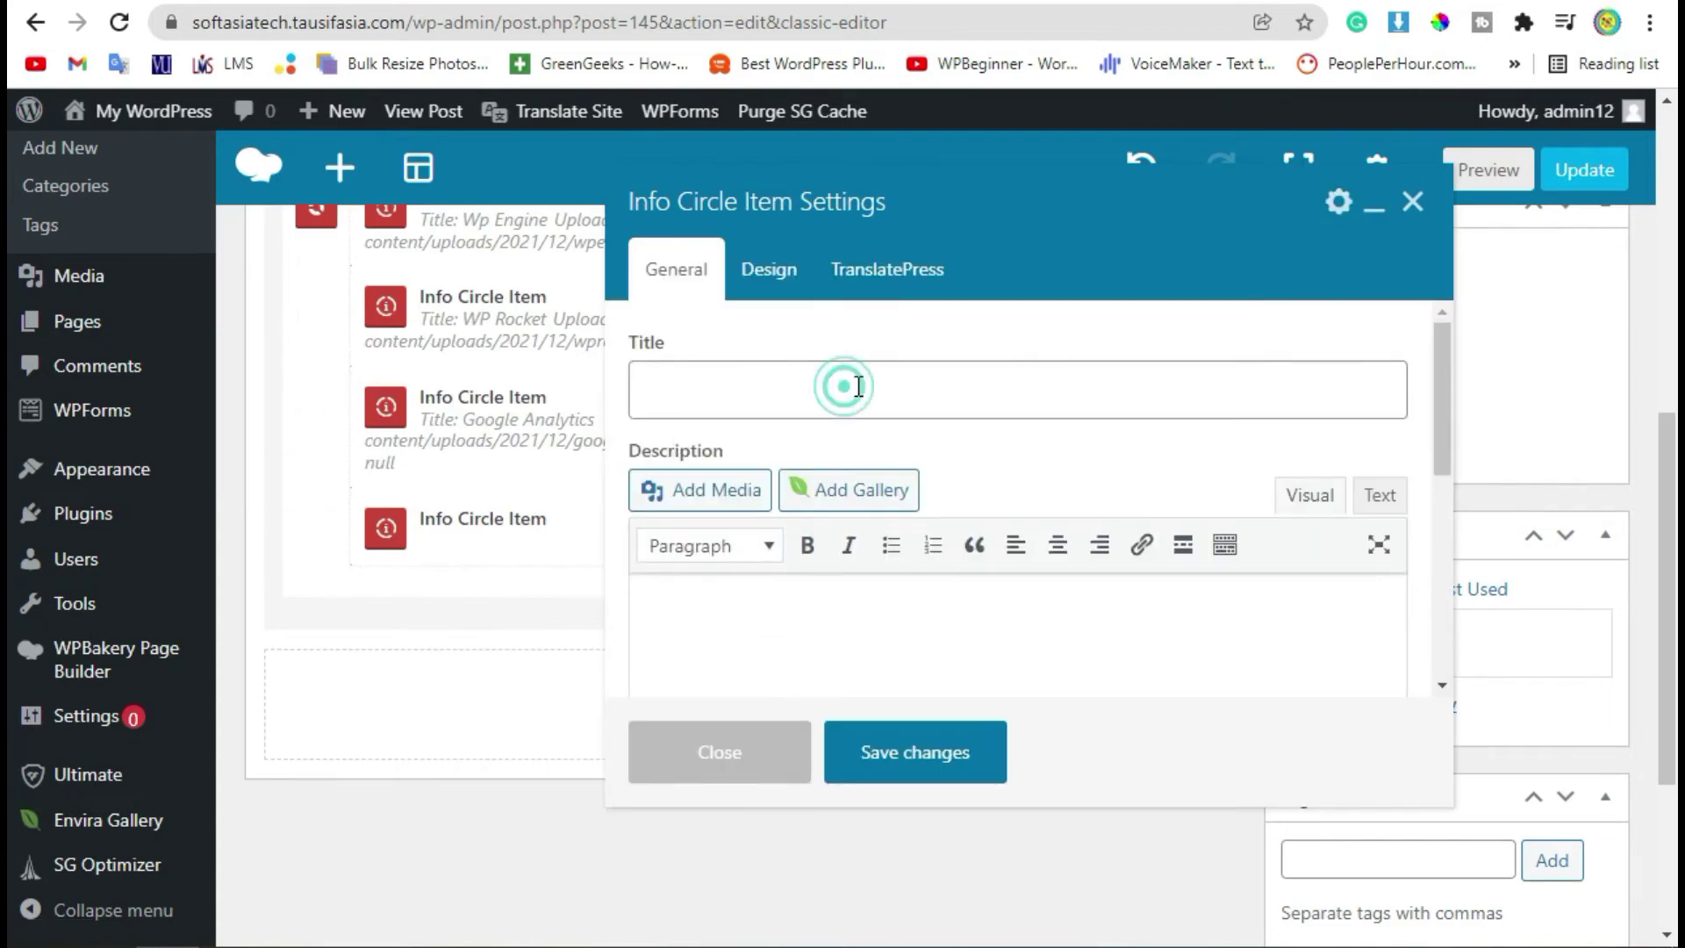
text(do)
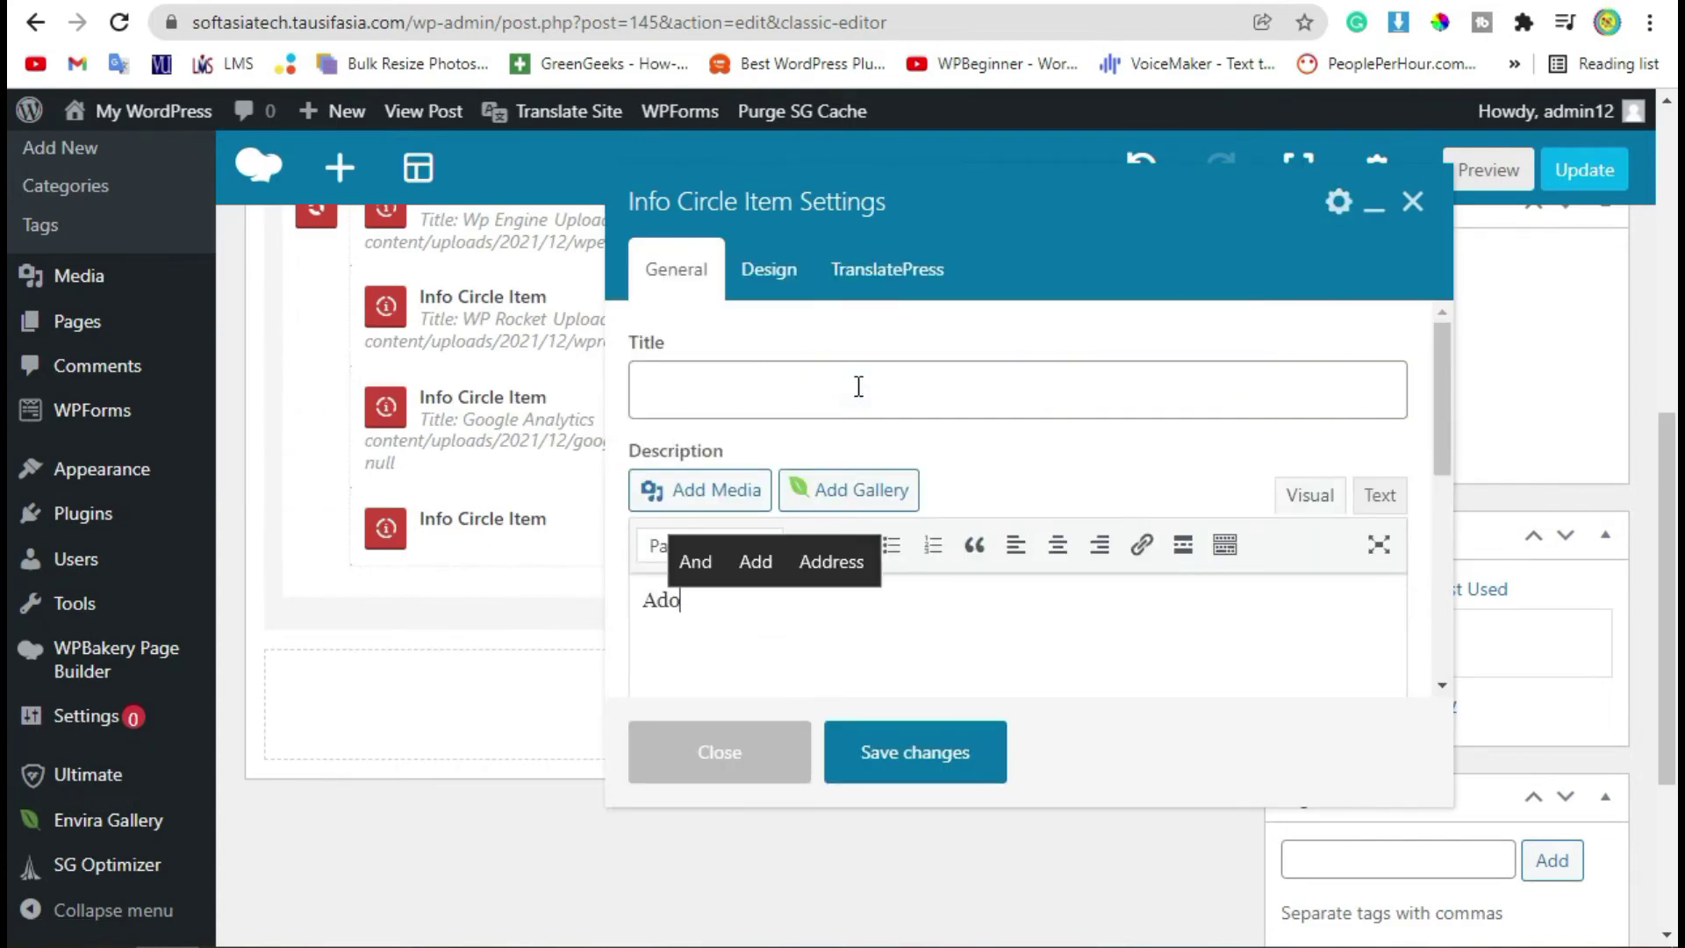
text(be Acr)
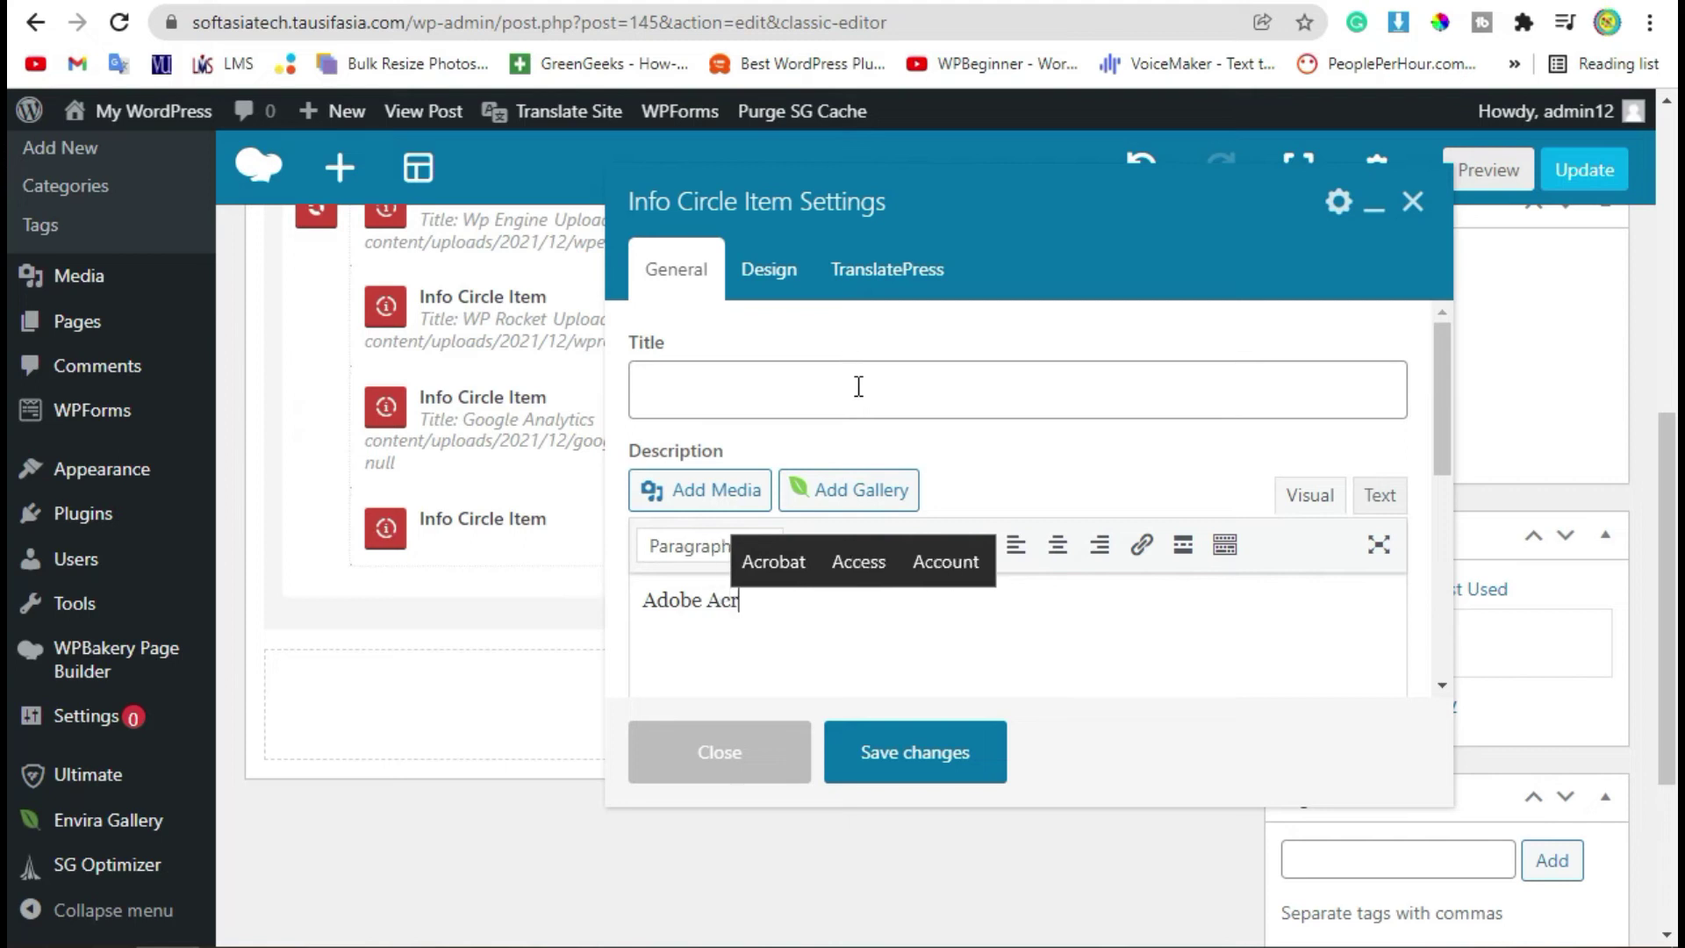
text(obat)
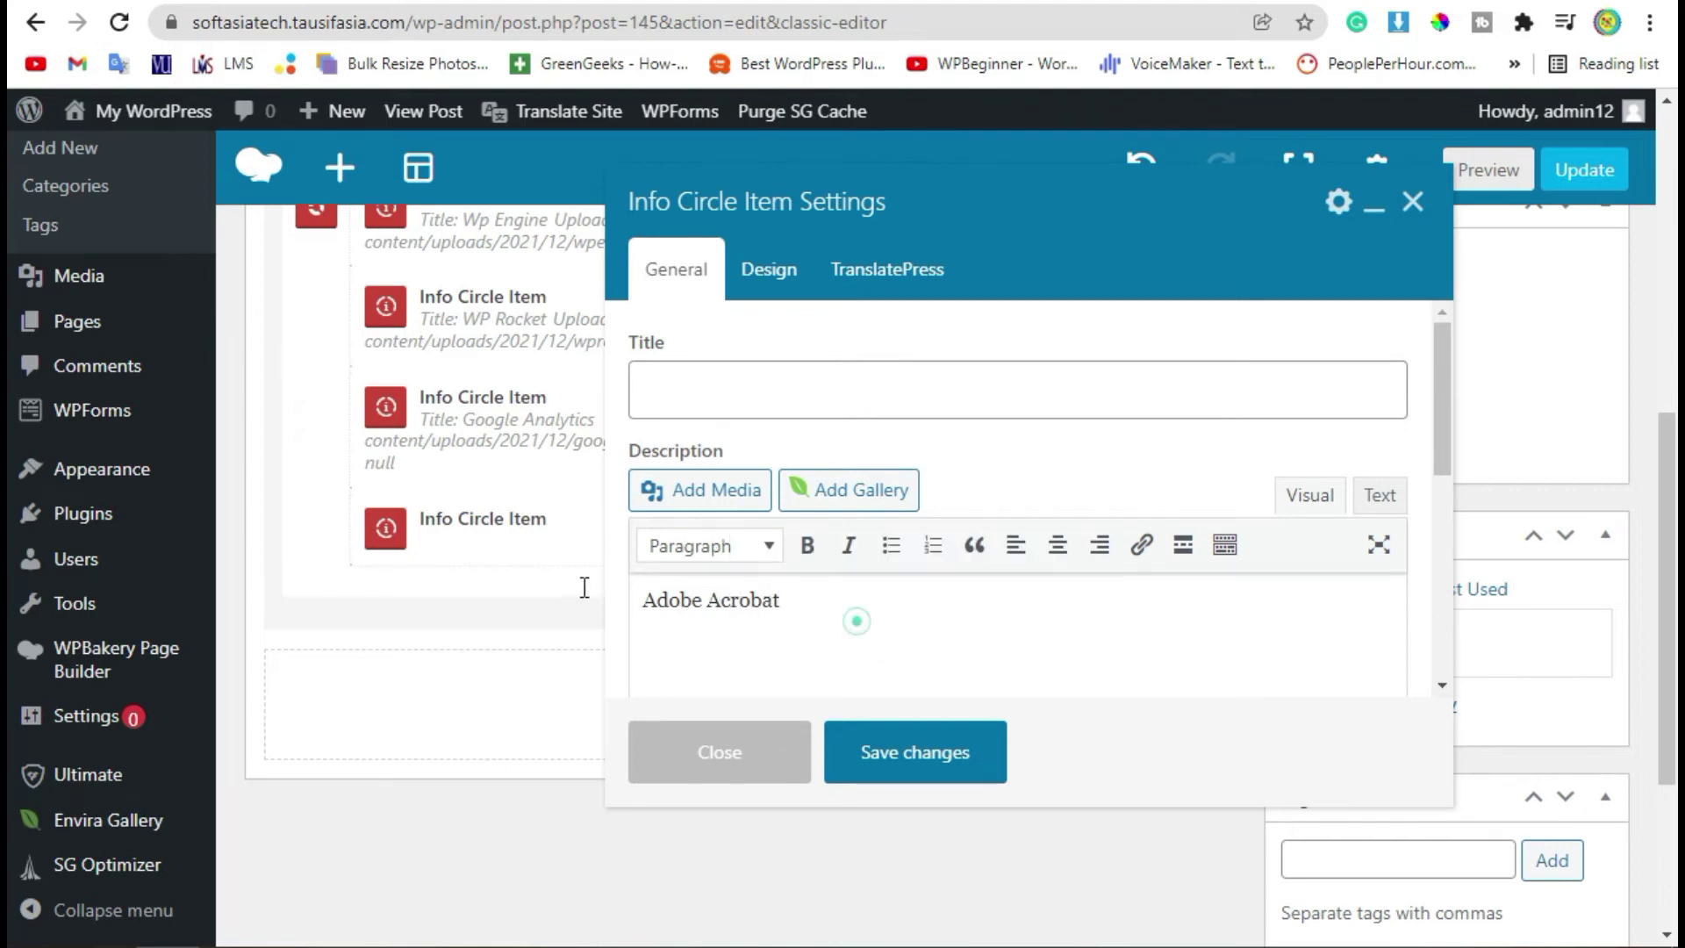
drag(783, 599, 628, 593)
key(ctrl+x)
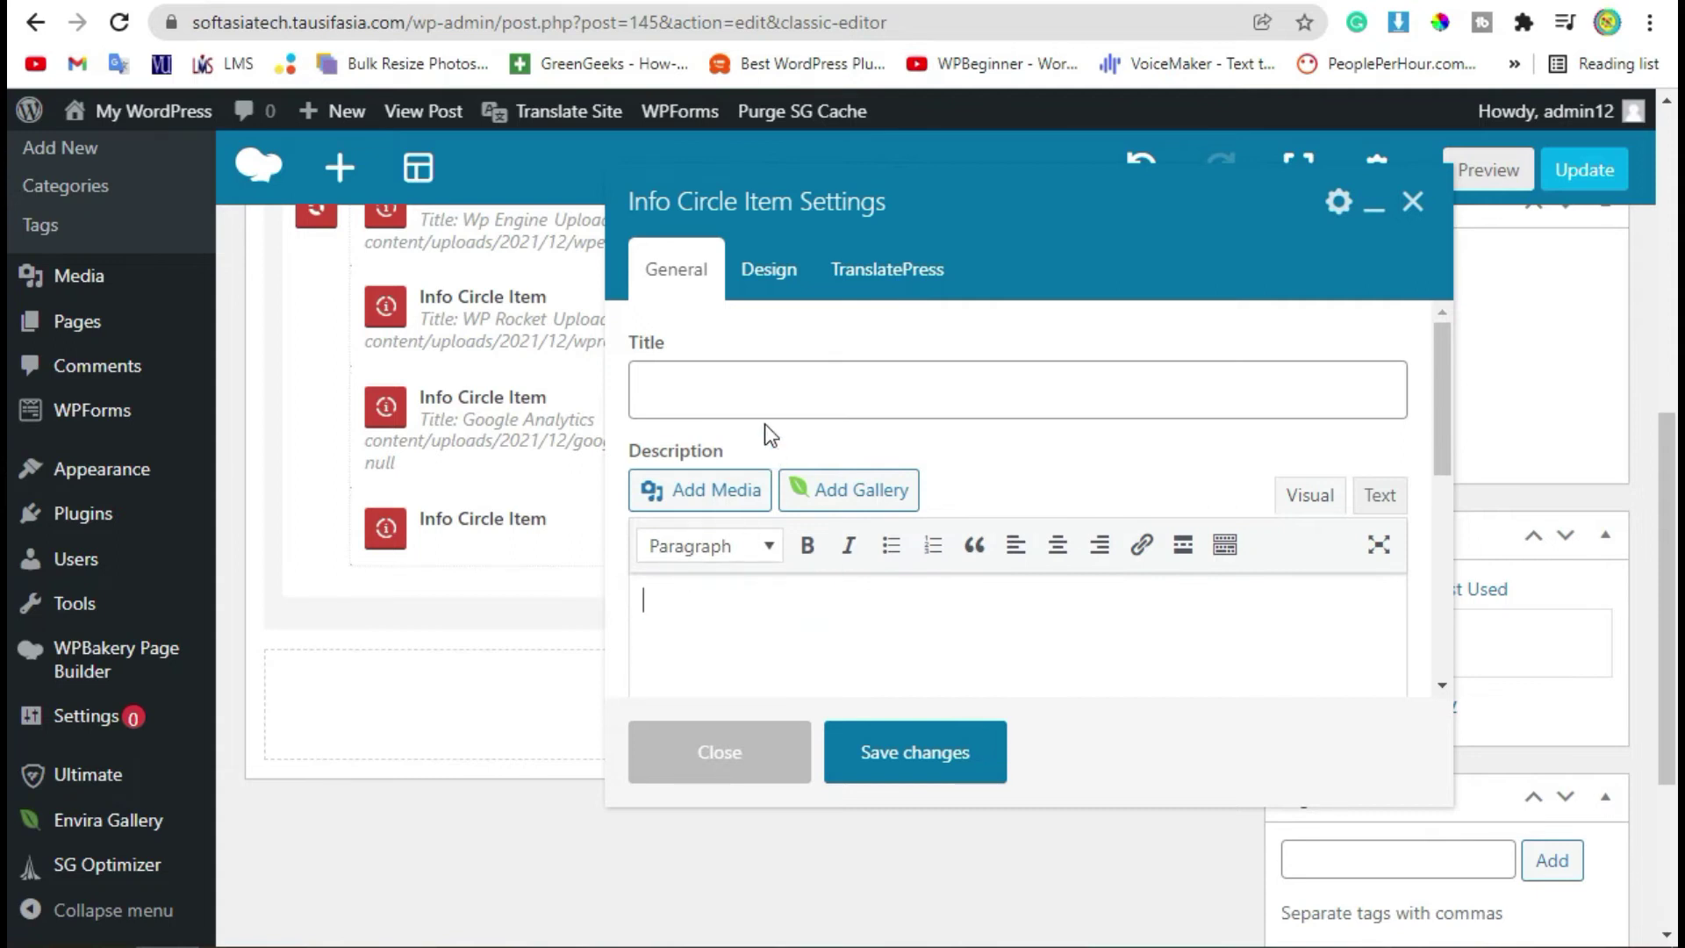
click(752, 387)
key(ctrl+v)
text(Reader)
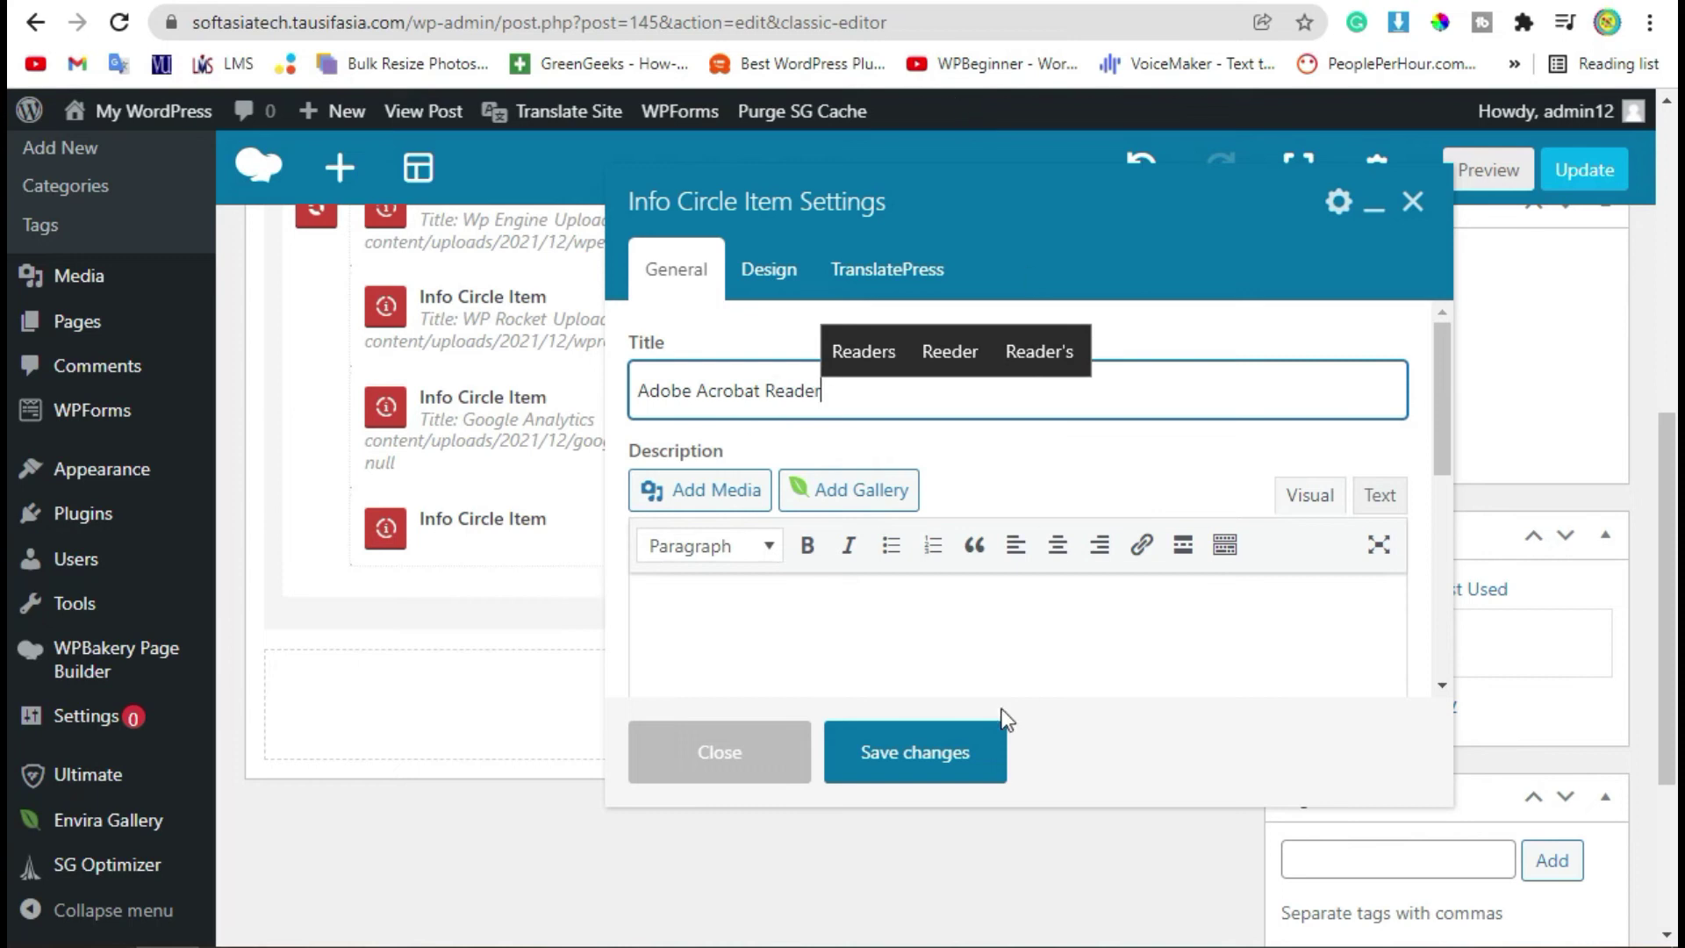
Write the Adobe Acrobat Reader item's description as "It Can read PDFs and other files."
click(853, 600)
text(I)
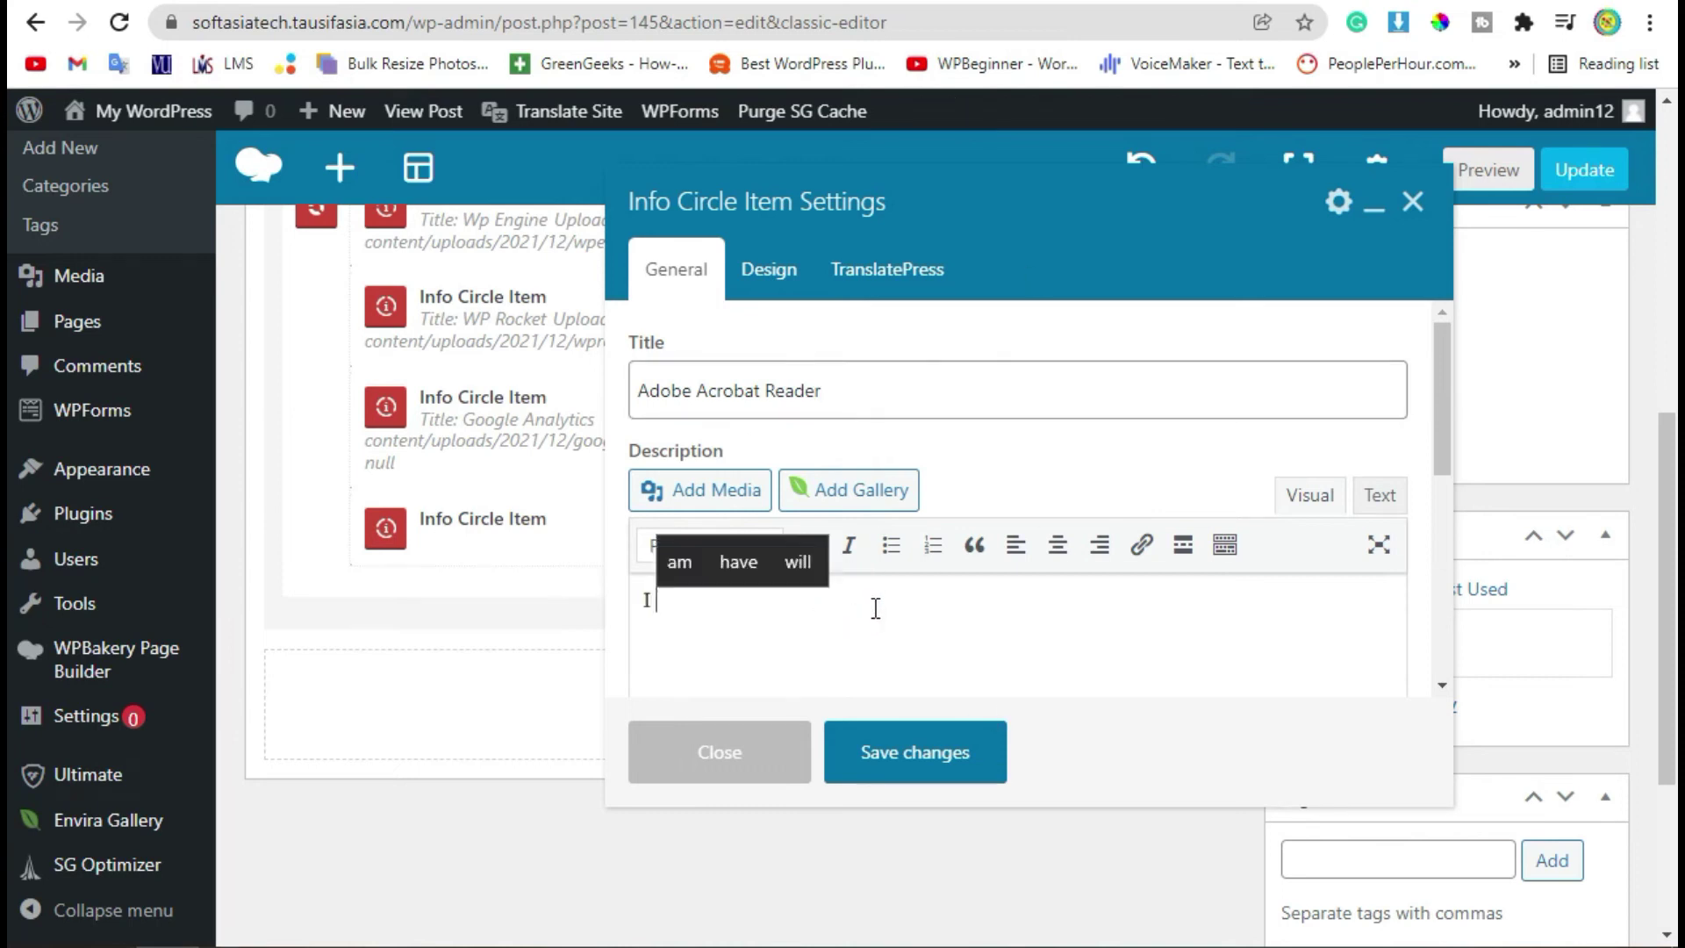
key(BackSpace)
text(t Can )
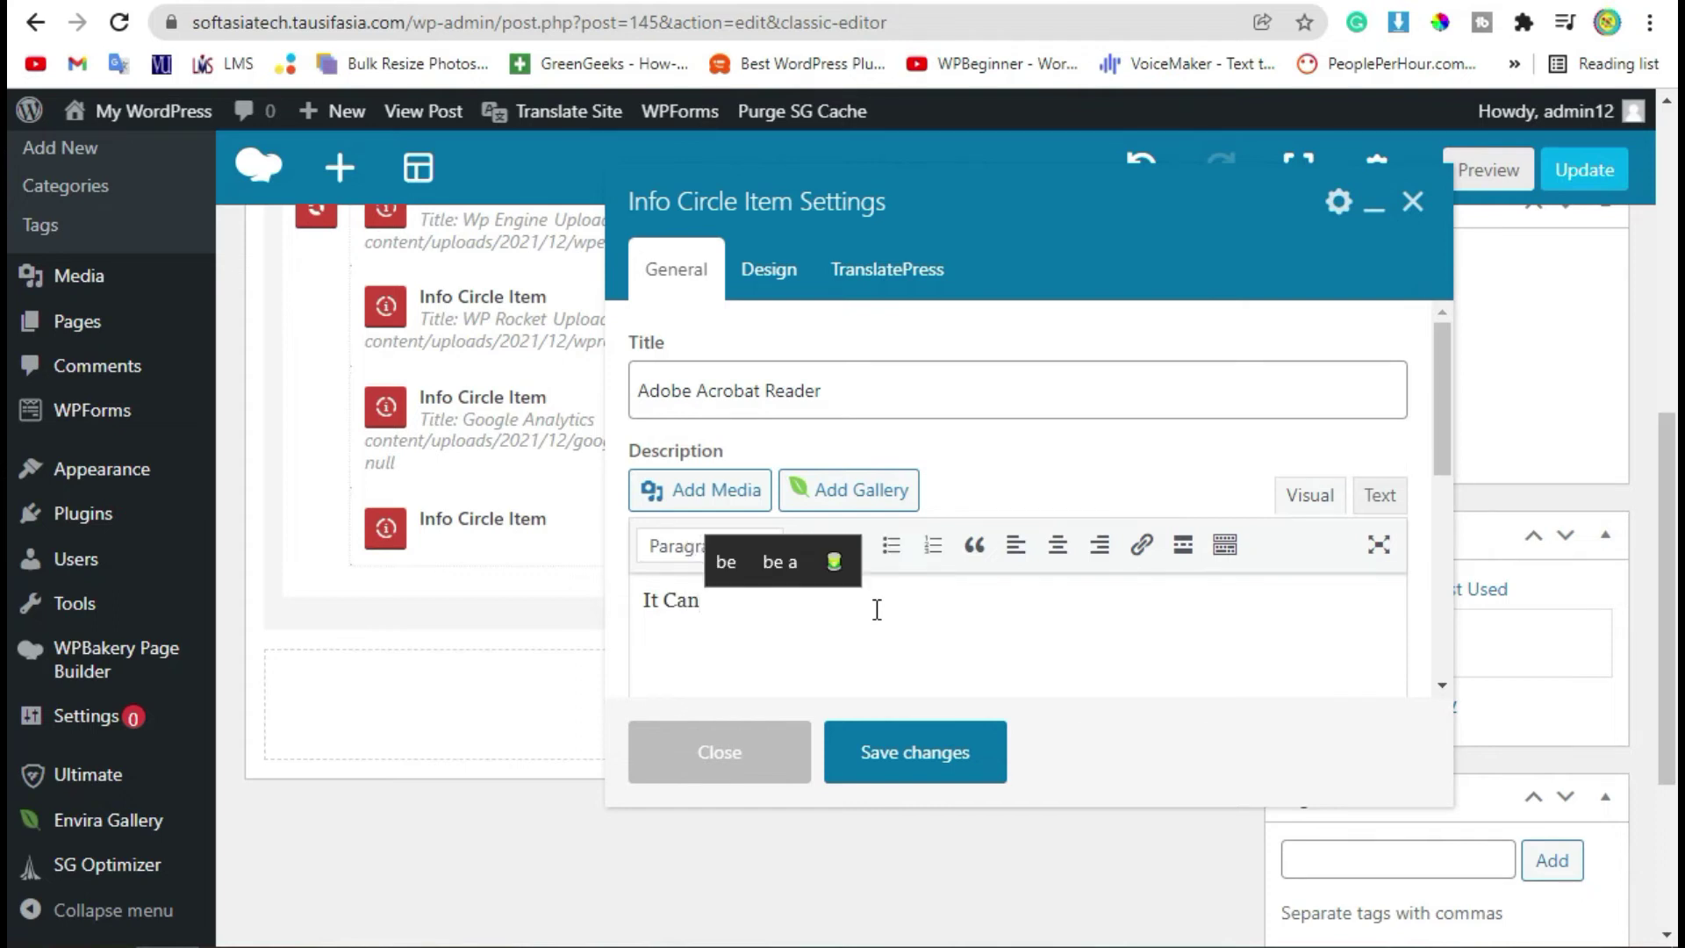
text(read )
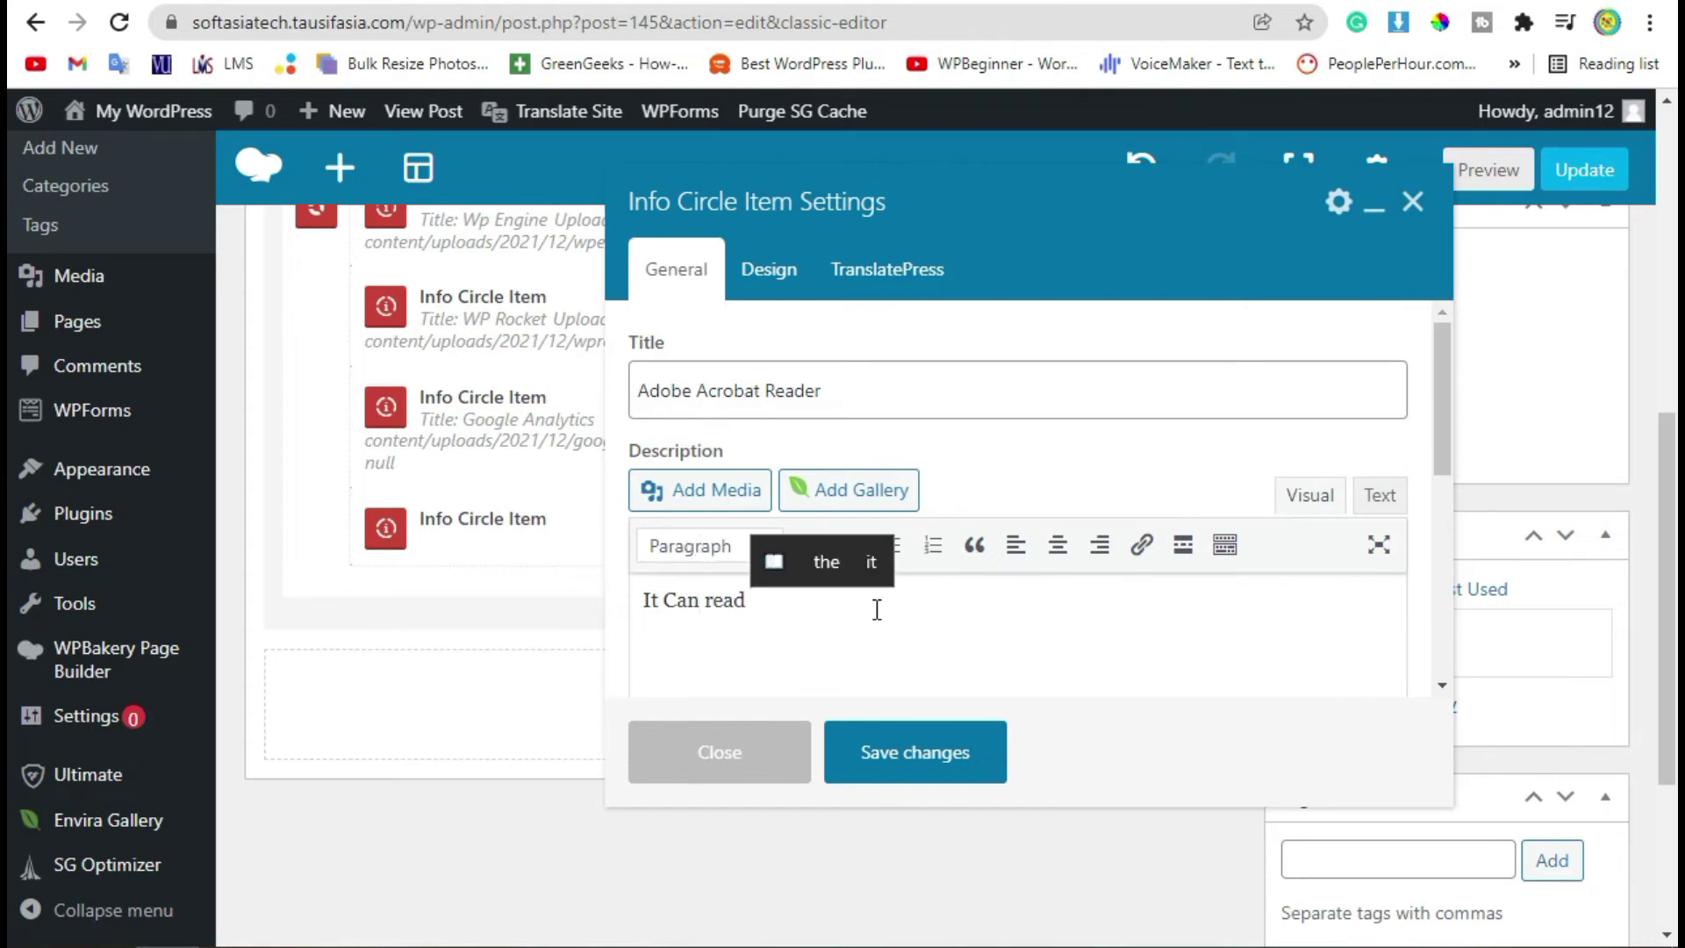
text(PDFs)
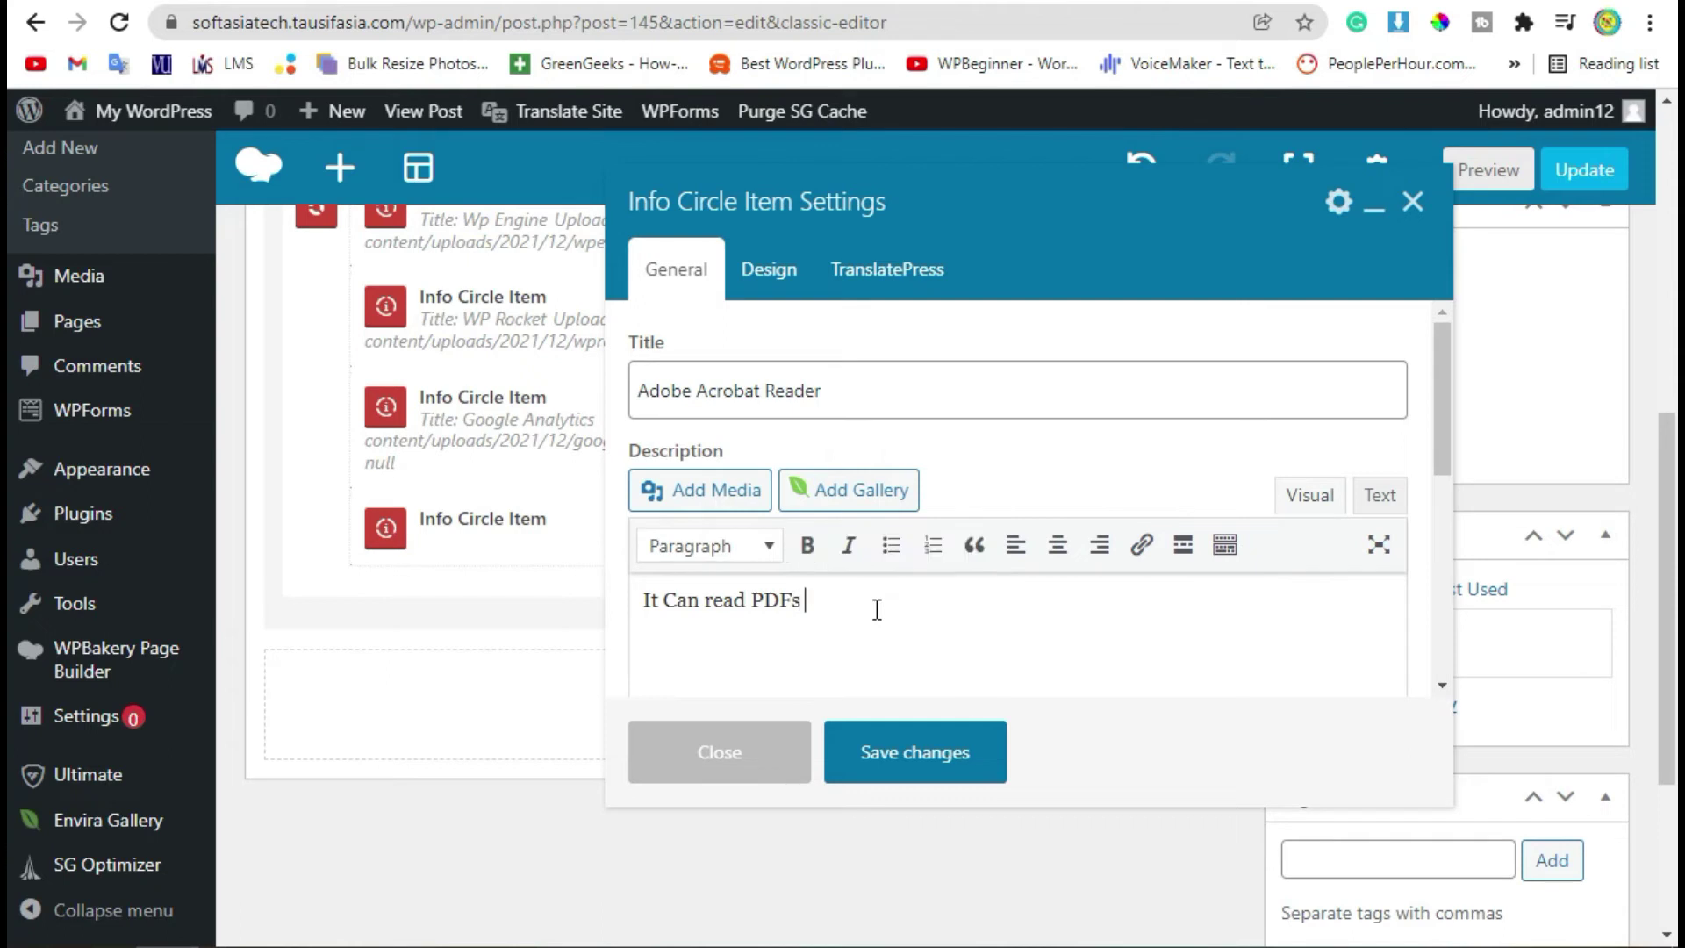
text( and o)
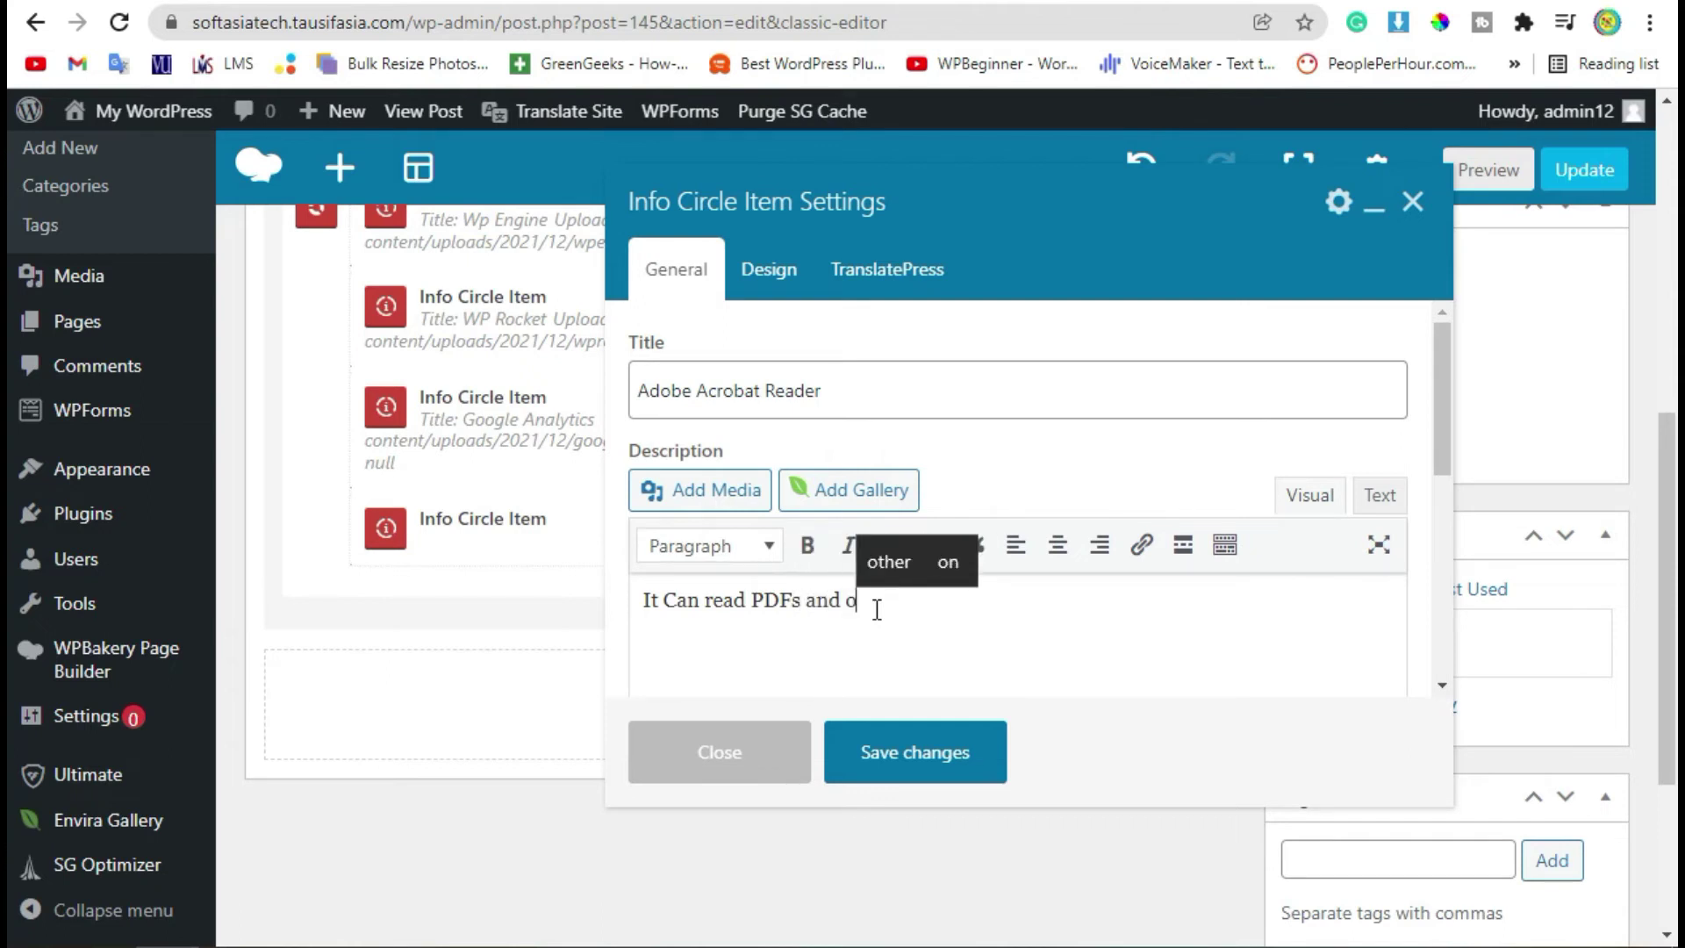
text(ther files)
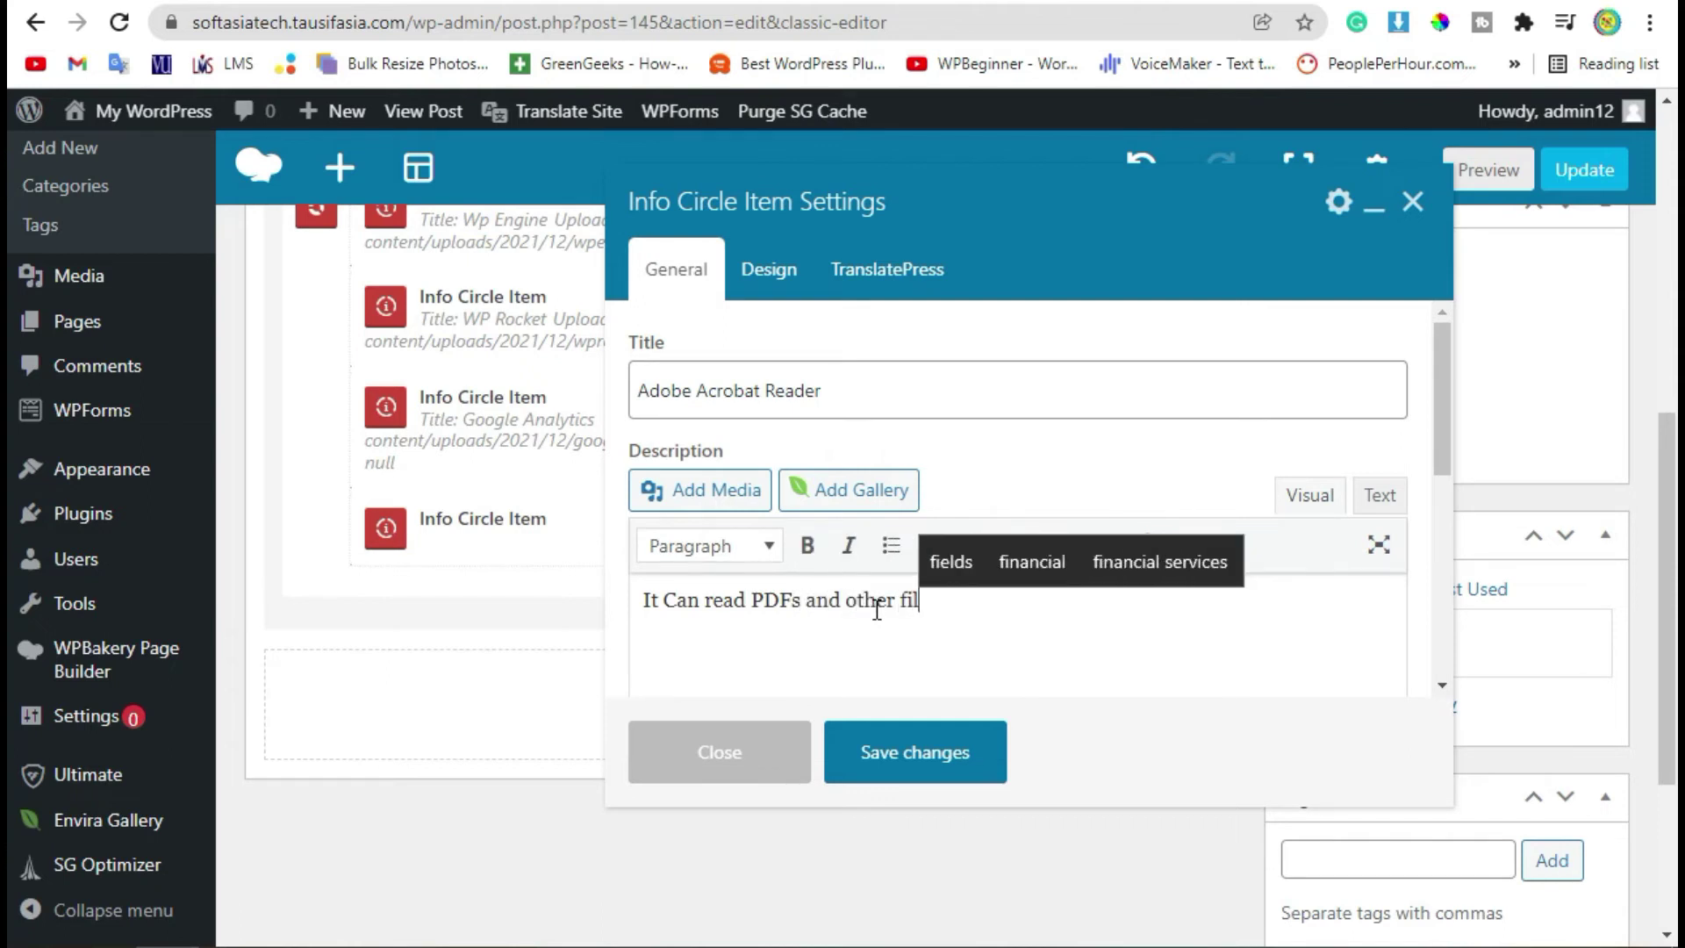
text(.)
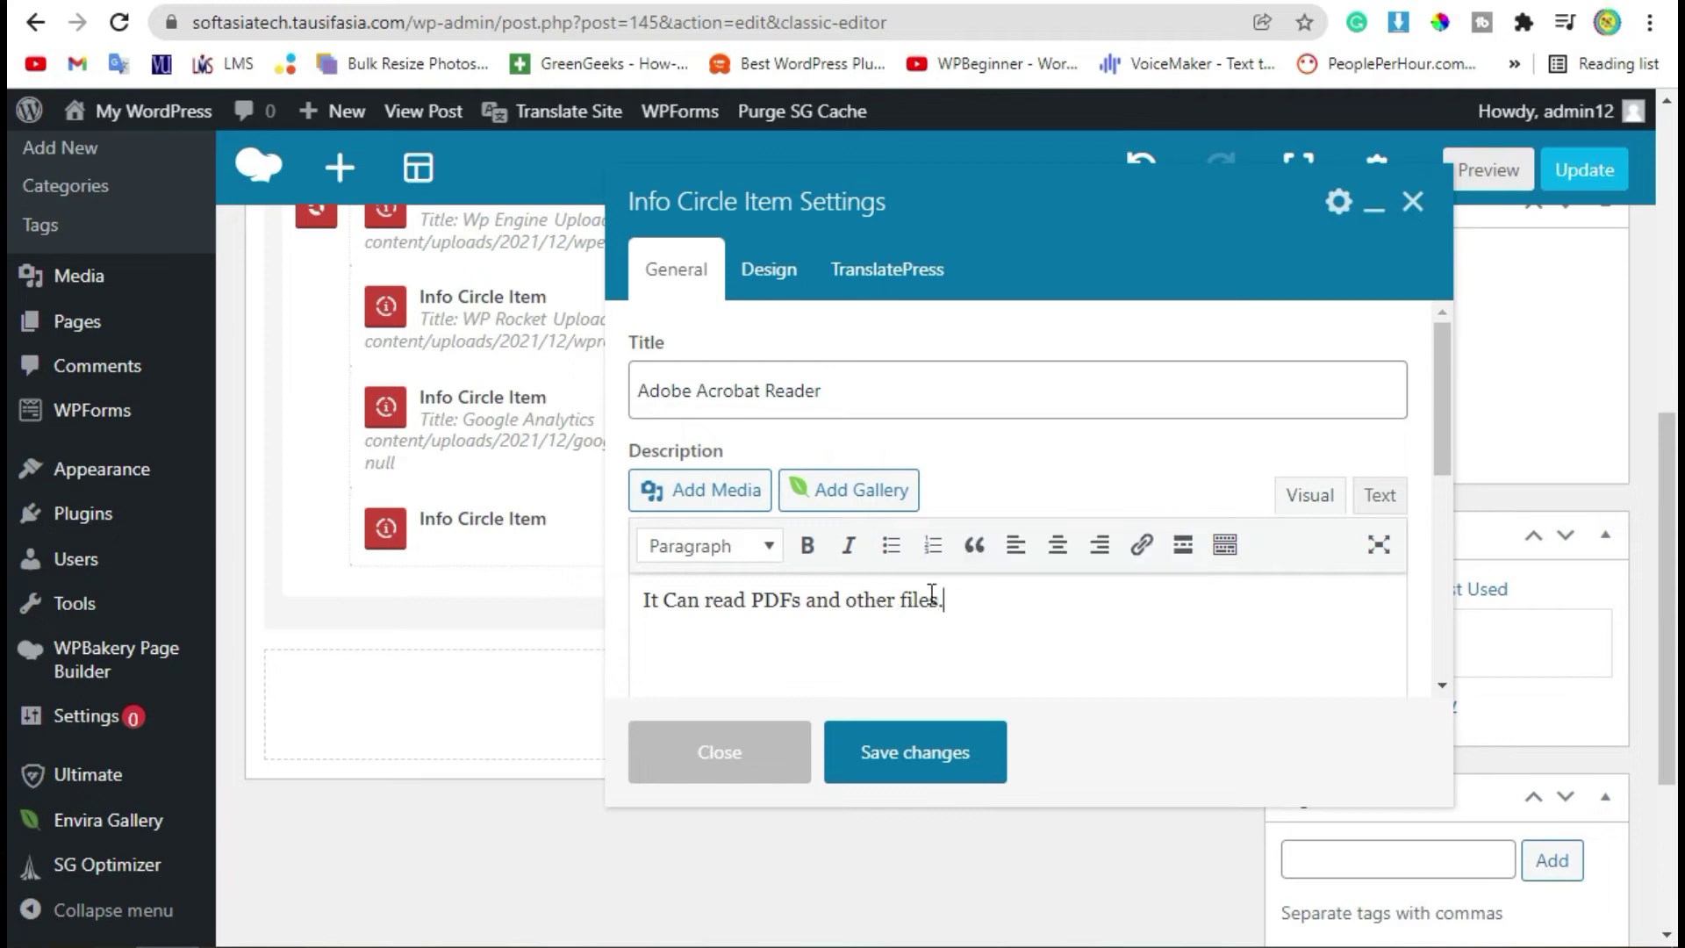
Give the Adobe Acrobat Reader item a custom image icon using adobeacrobatreader.svg from the media library, and save the item
click(752, 392)
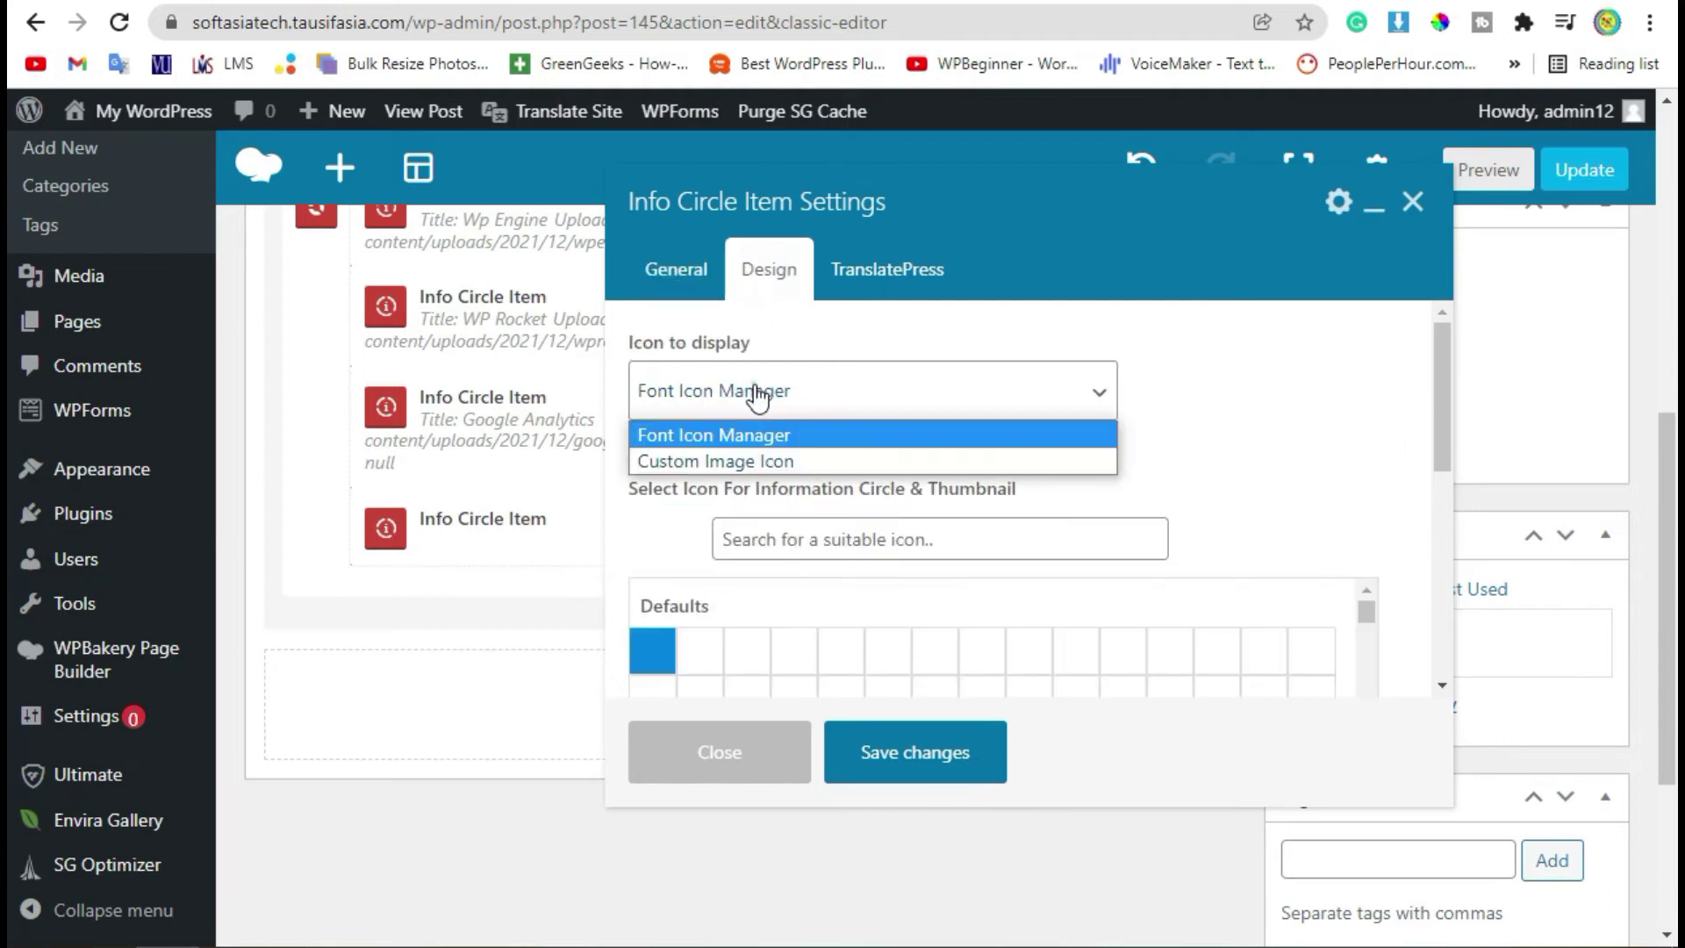
click(755, 459)
click(681, 534)
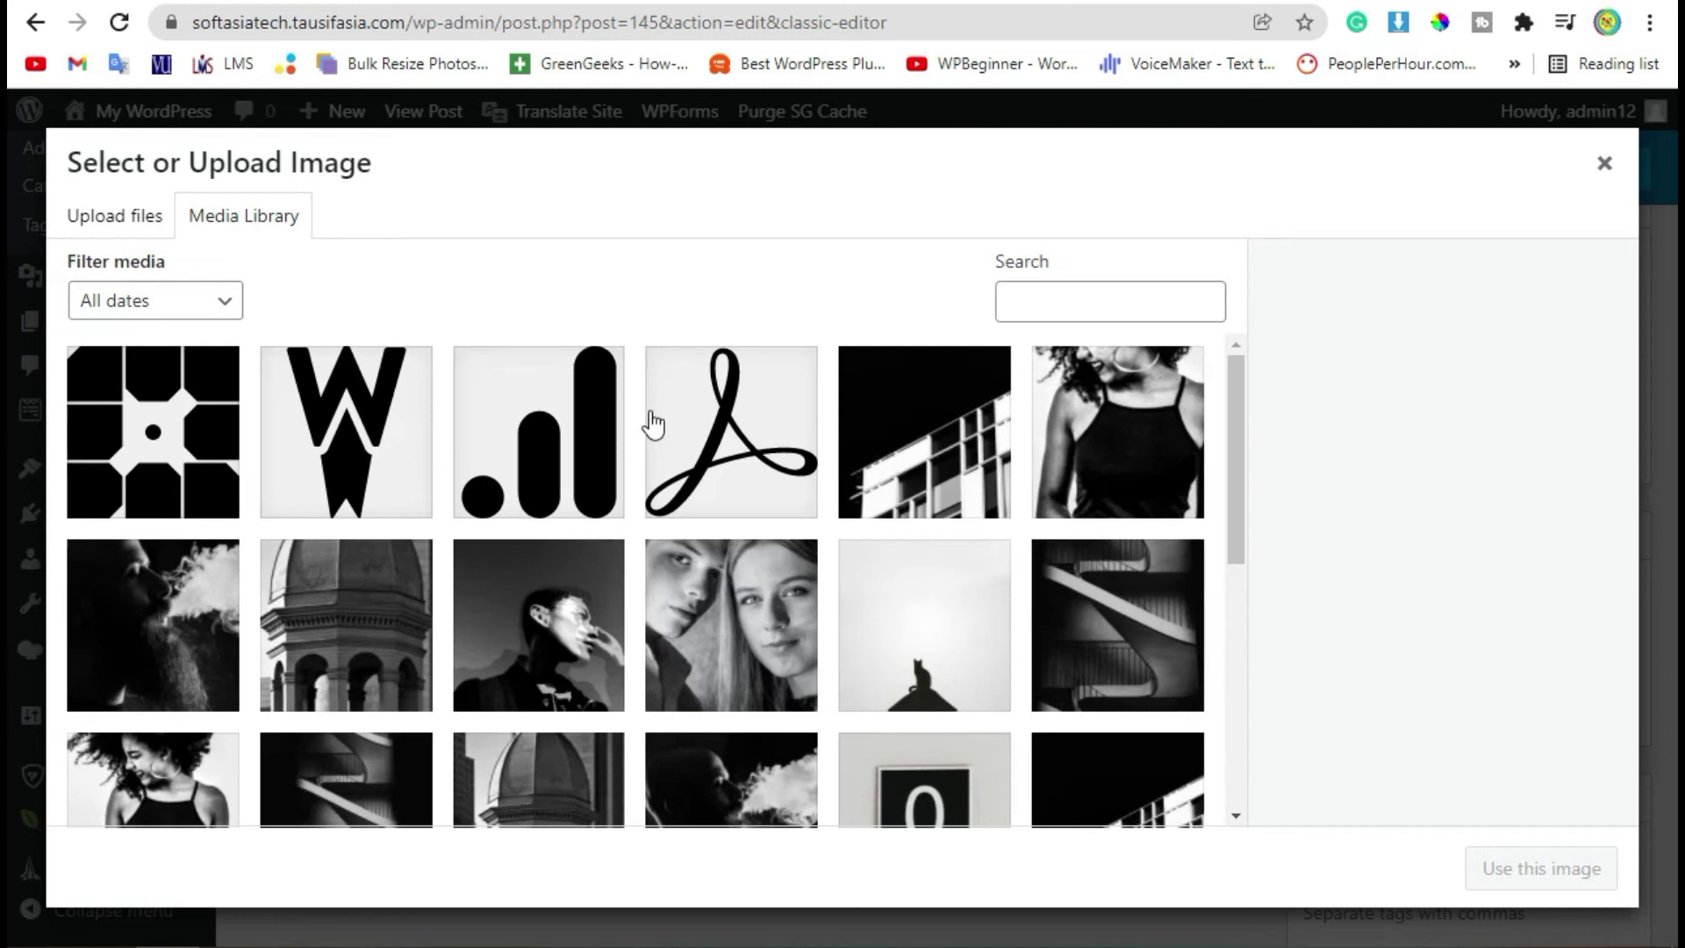
click(667, 404)
click(1542, 868)
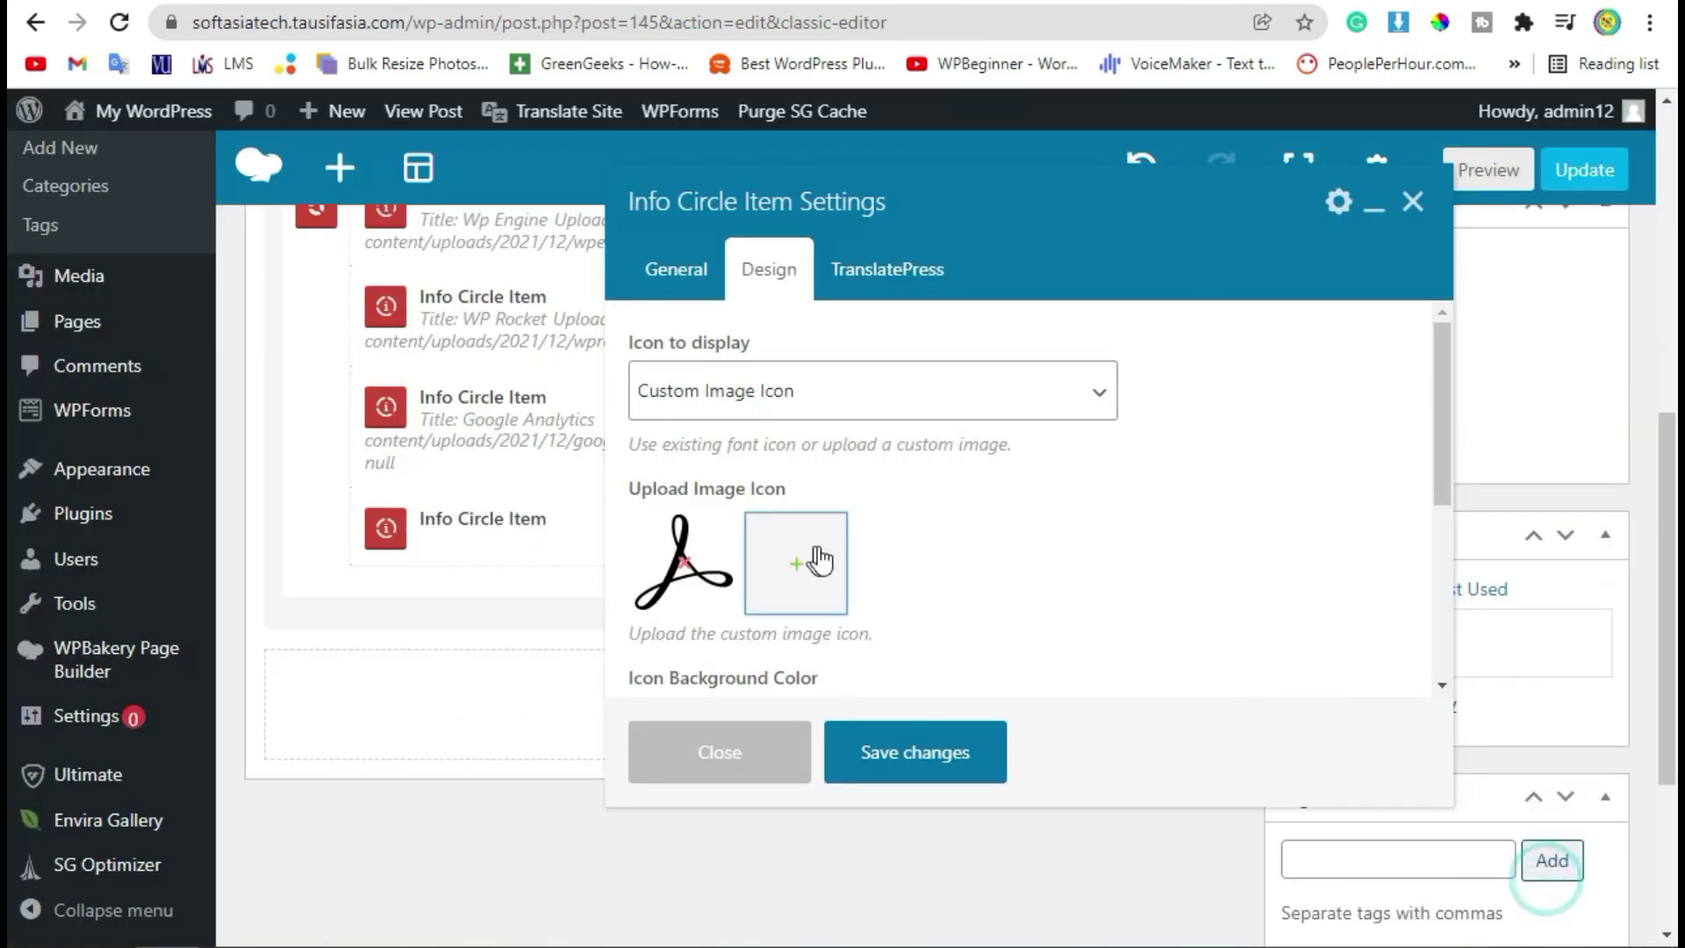
click(928, 752)
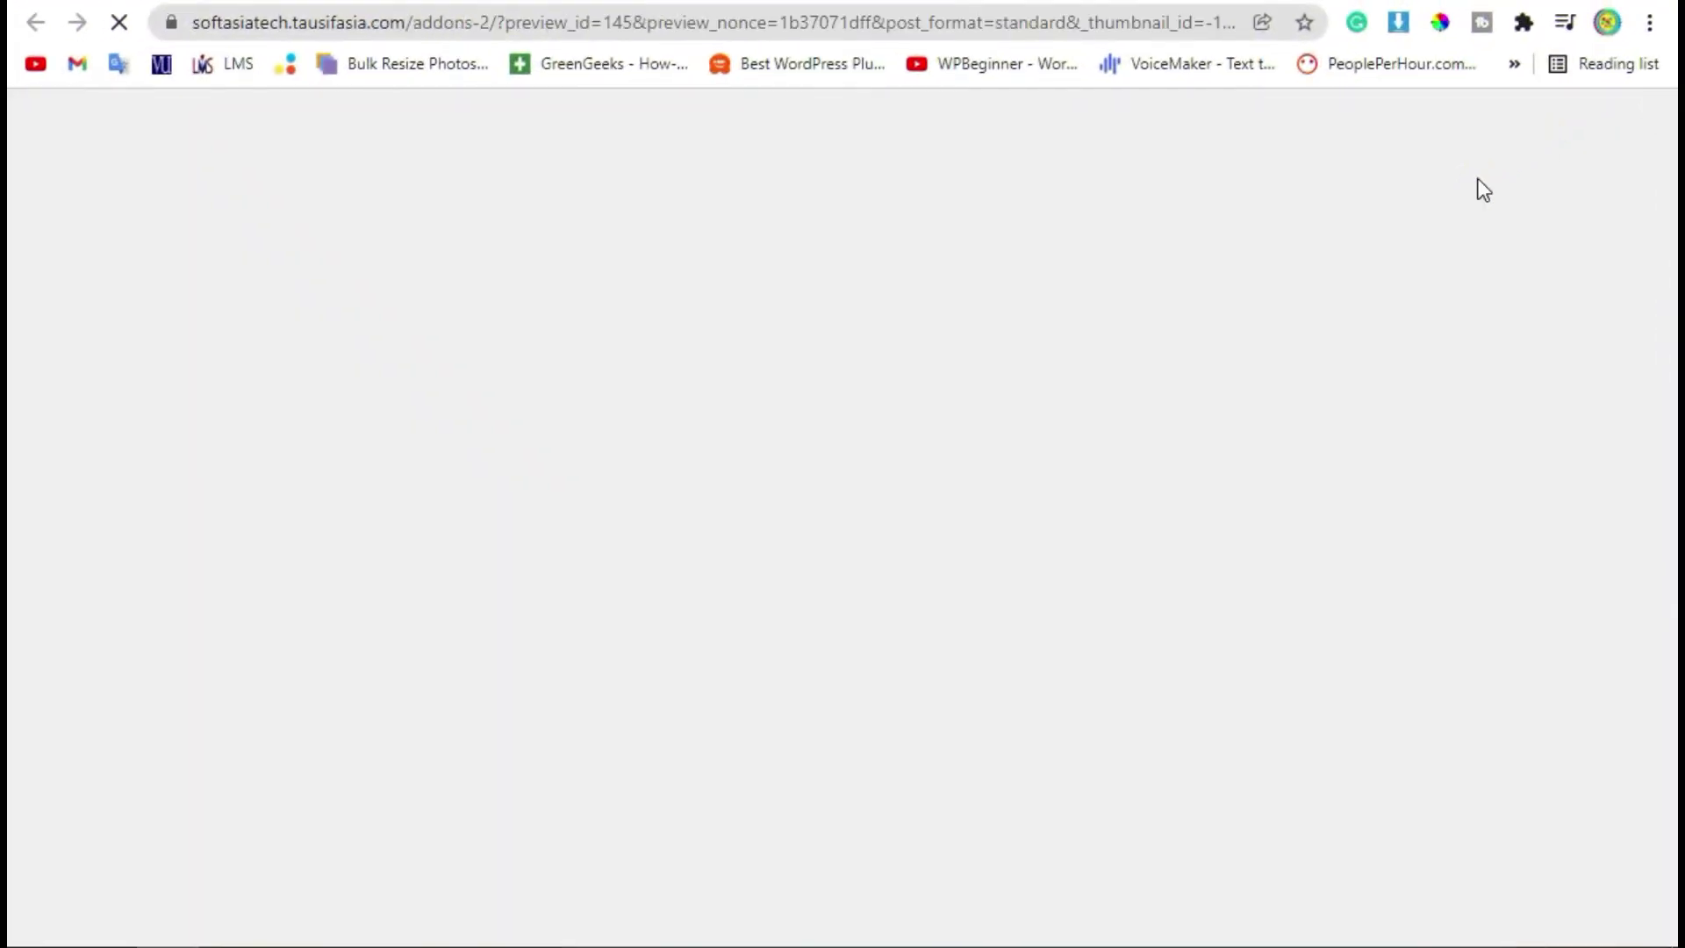
Examine the Info Circle in the post preview, showing the WP Rocket, Google Analytics and Adobe Acrobat Reader information in turn
scroll(1252, 301, down, 5)
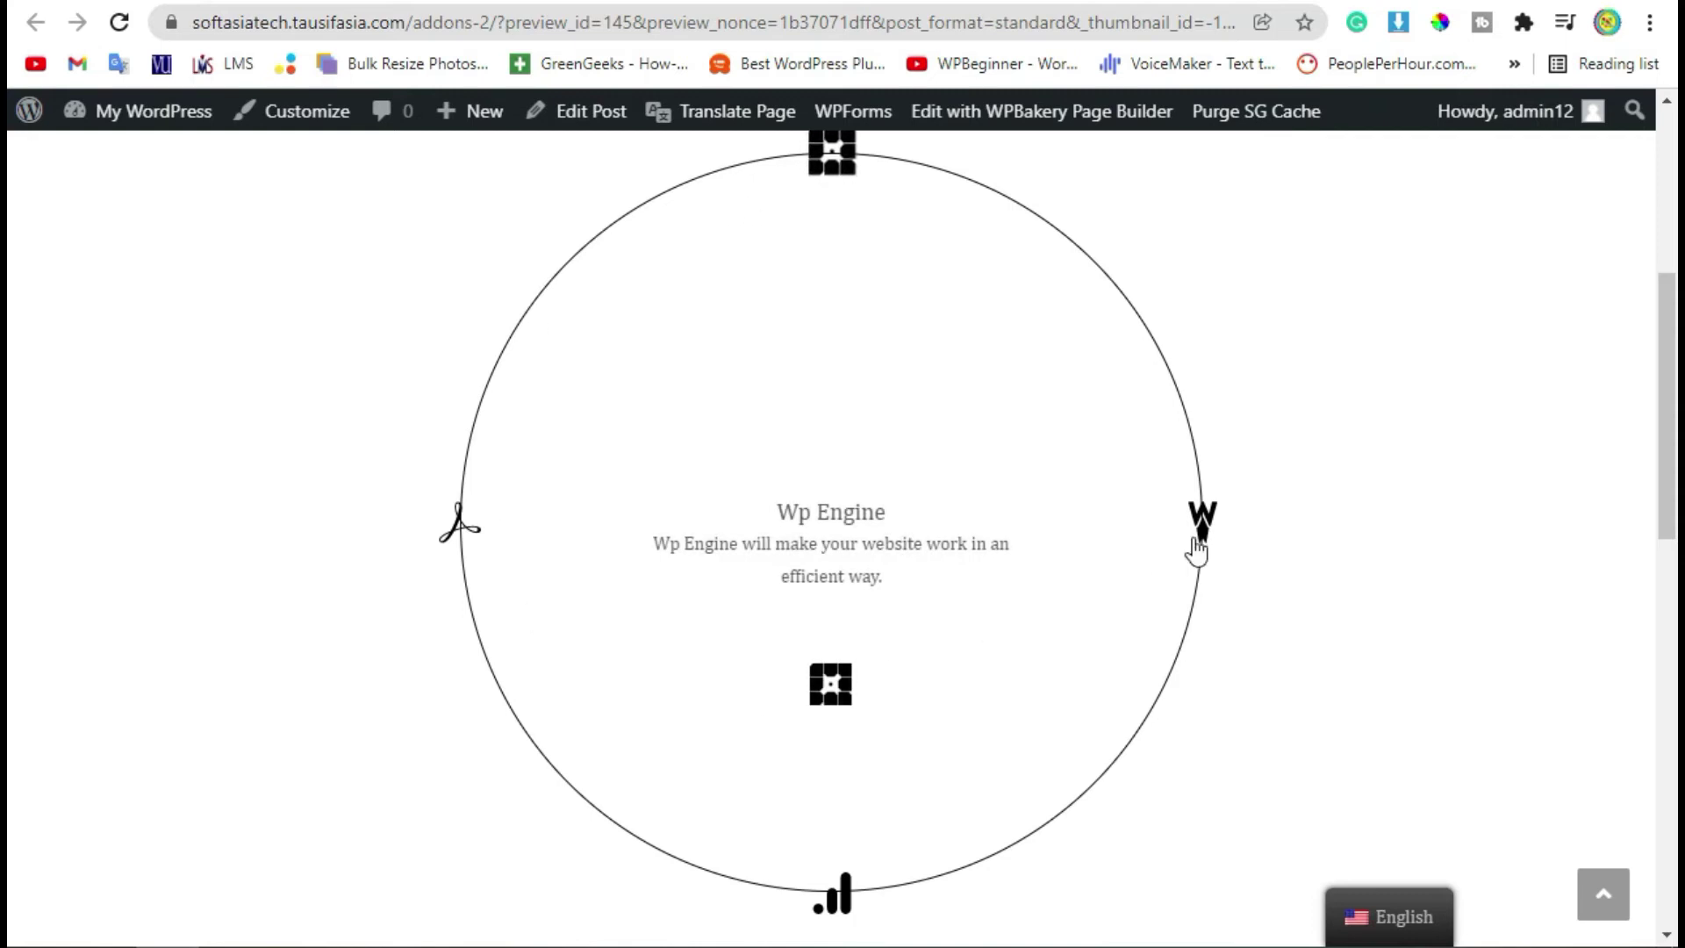
mouse_move(1201, 537)
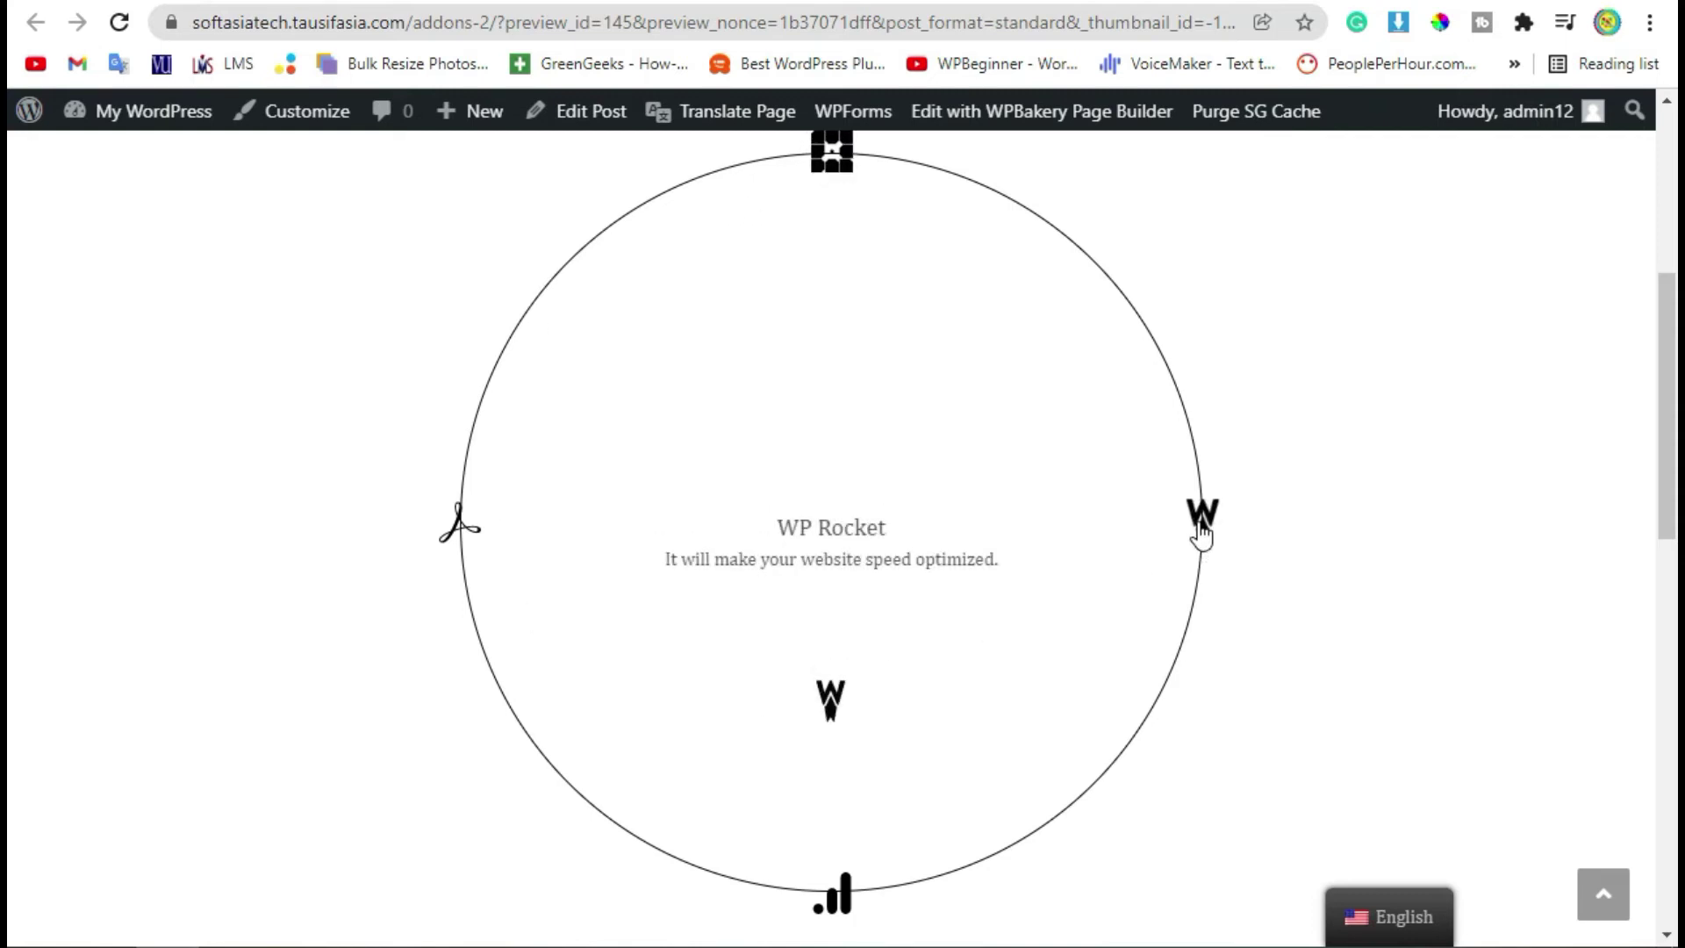
drag(737, 512, 1013, 560)
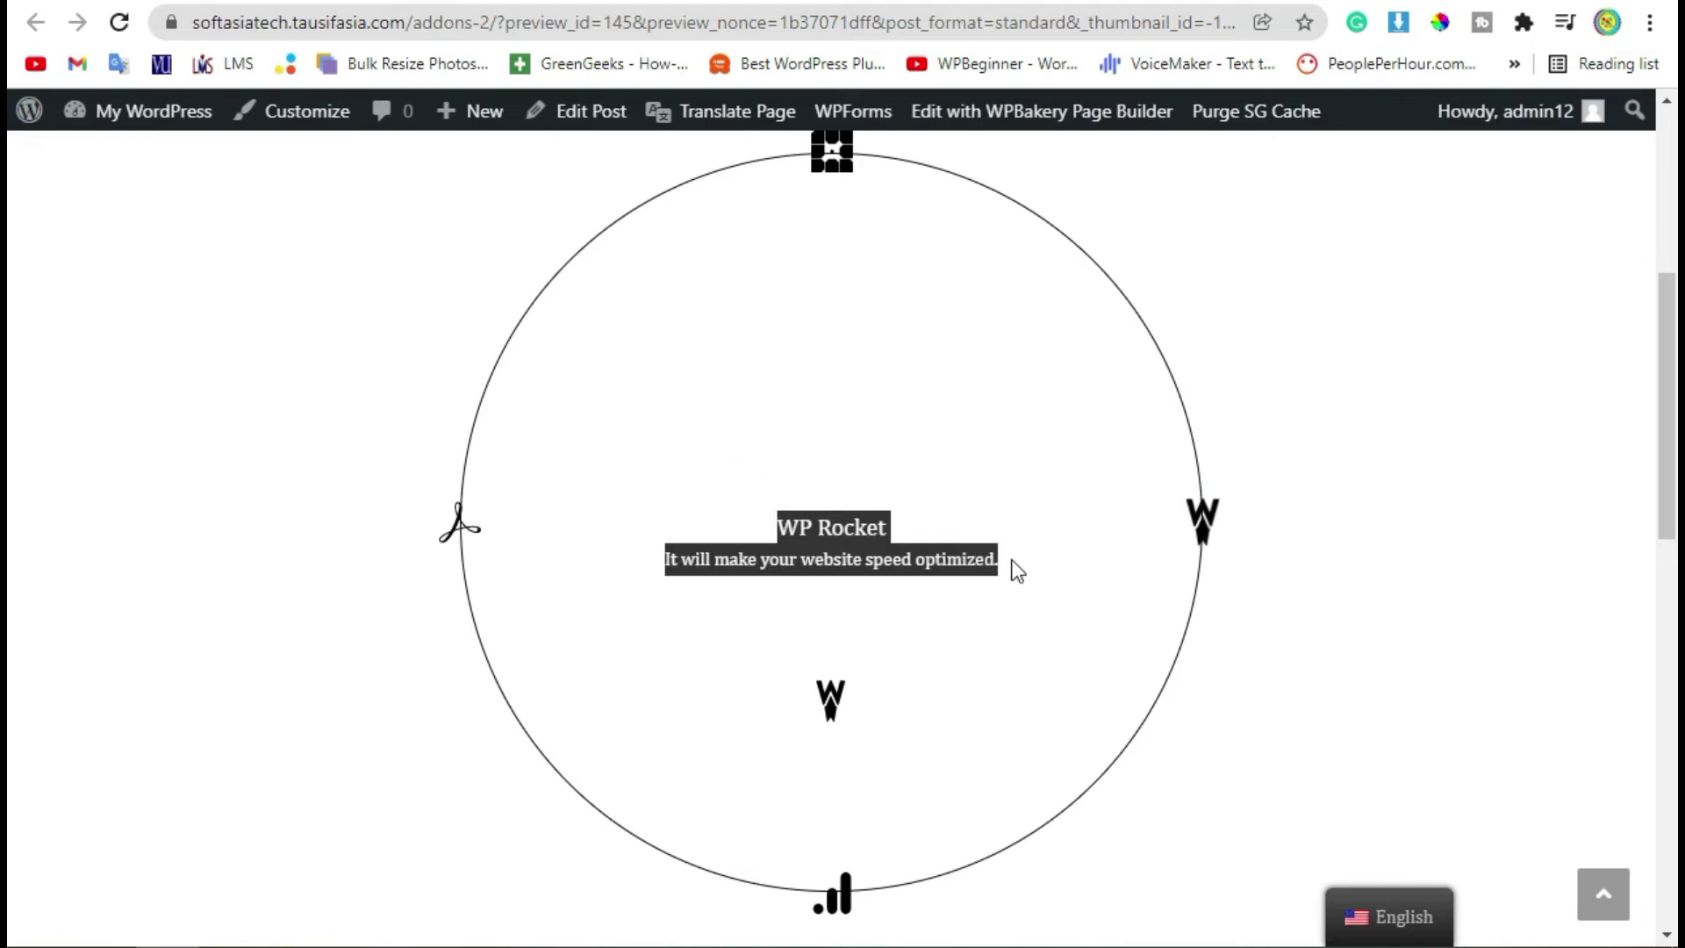
click(1013, 560)
scroll(1404, 583, down, 2)
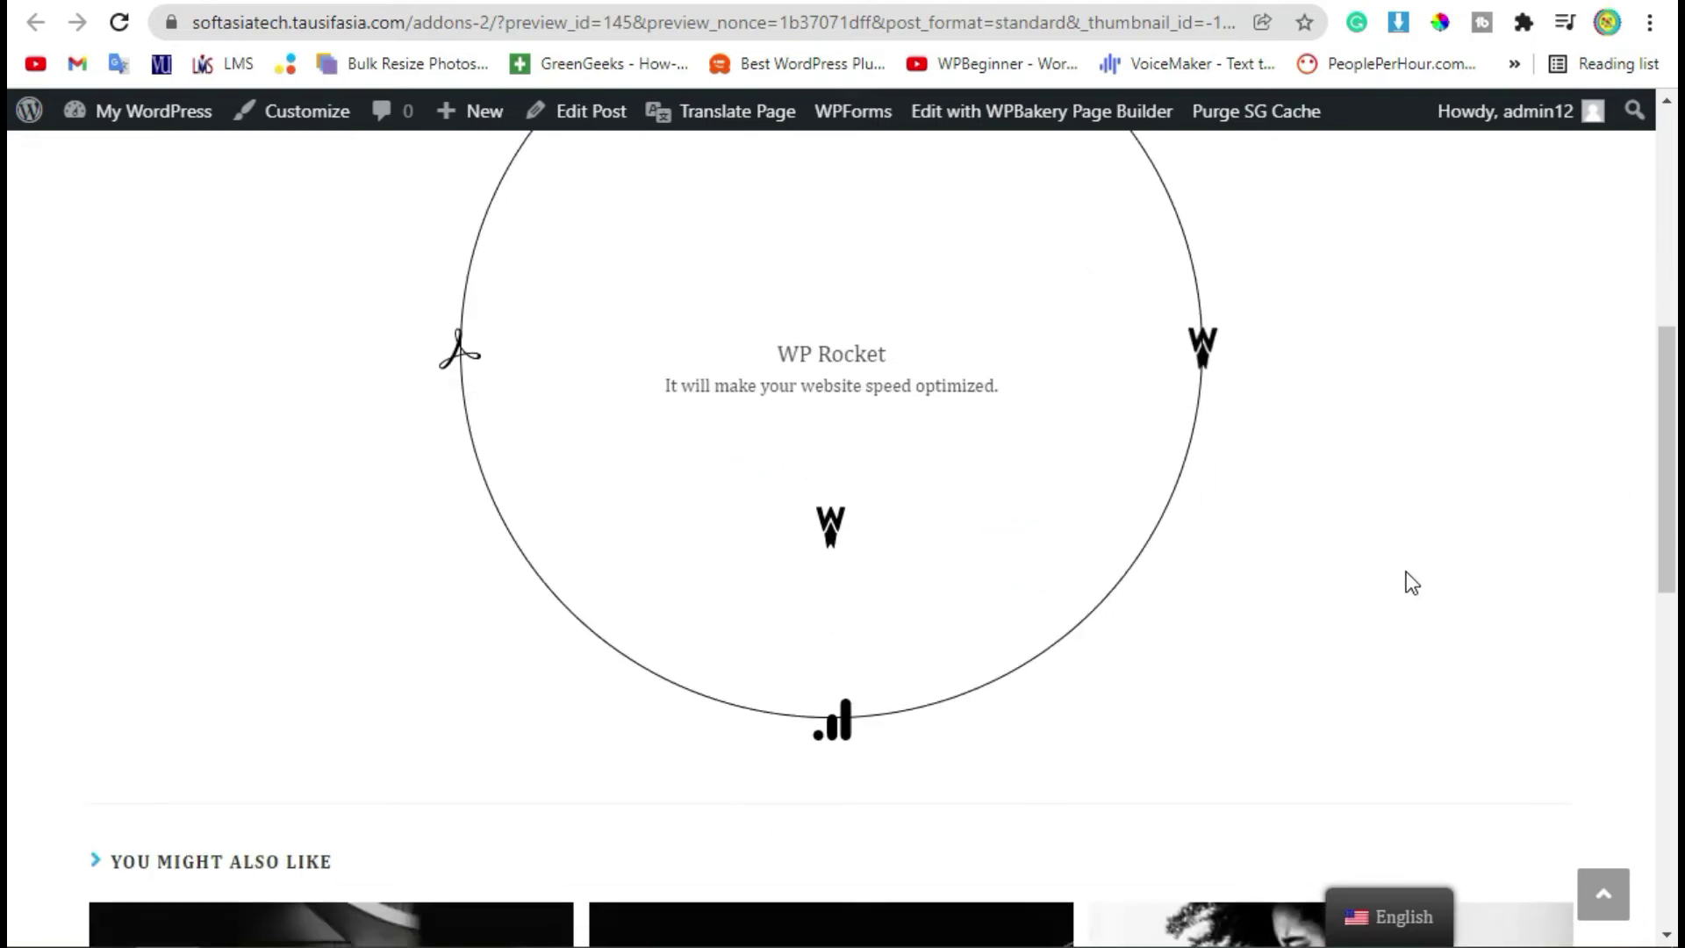
mouse_move(838, 722)
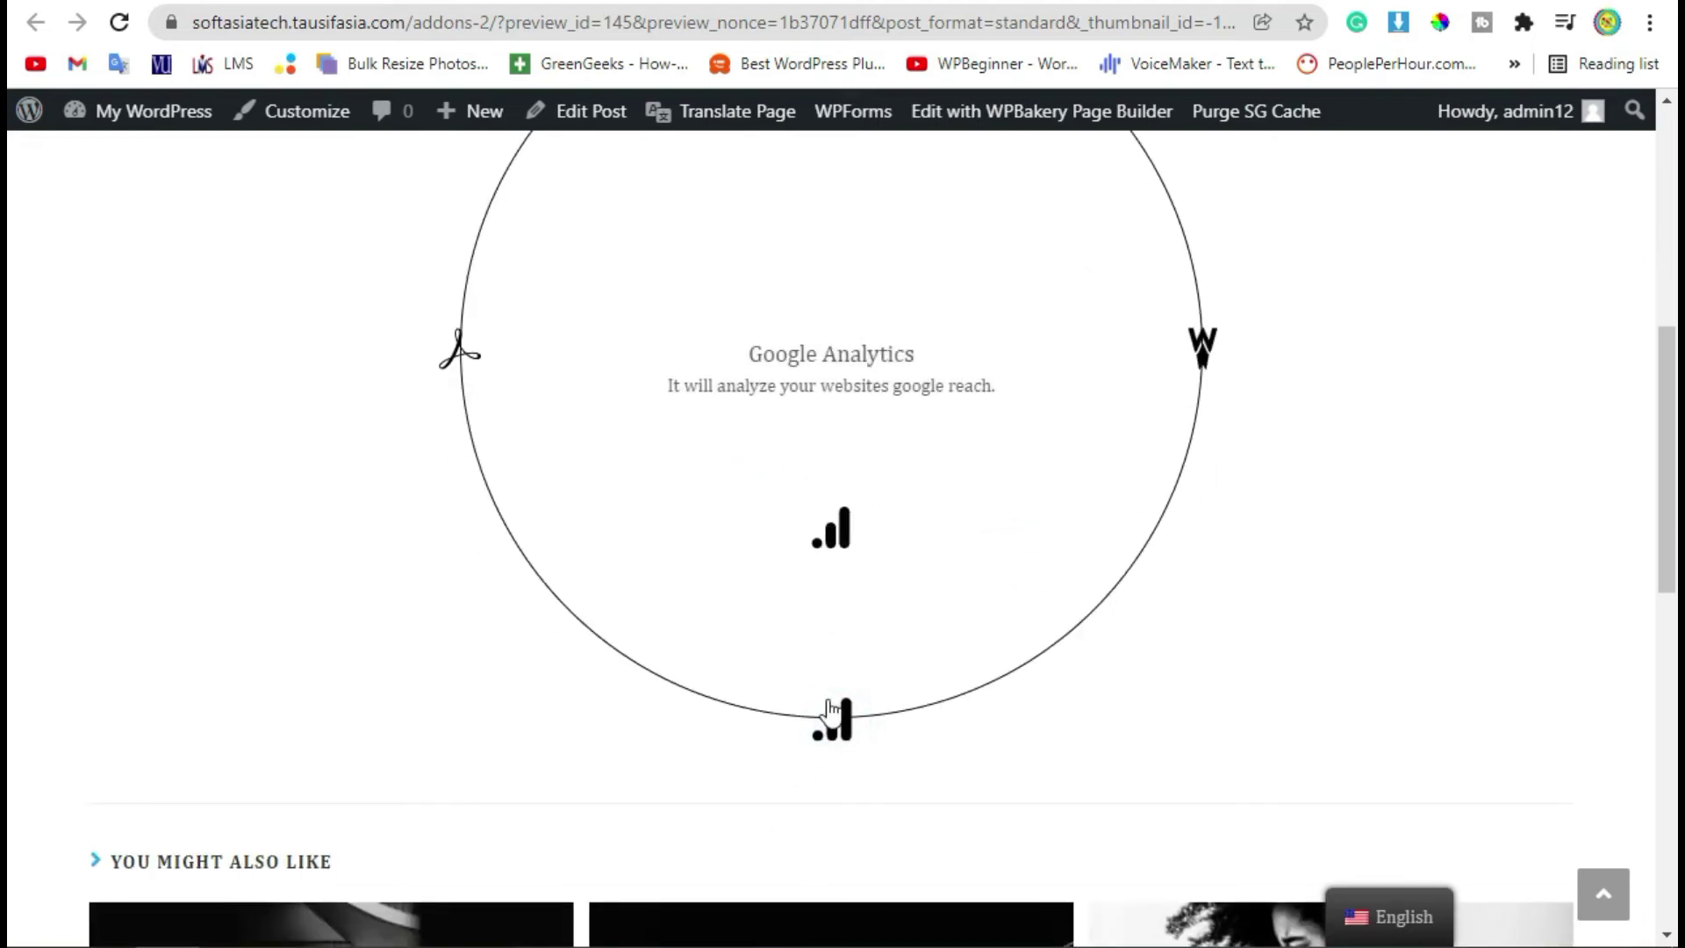
click(465, 355)
scroll(842, 471, up, 2)
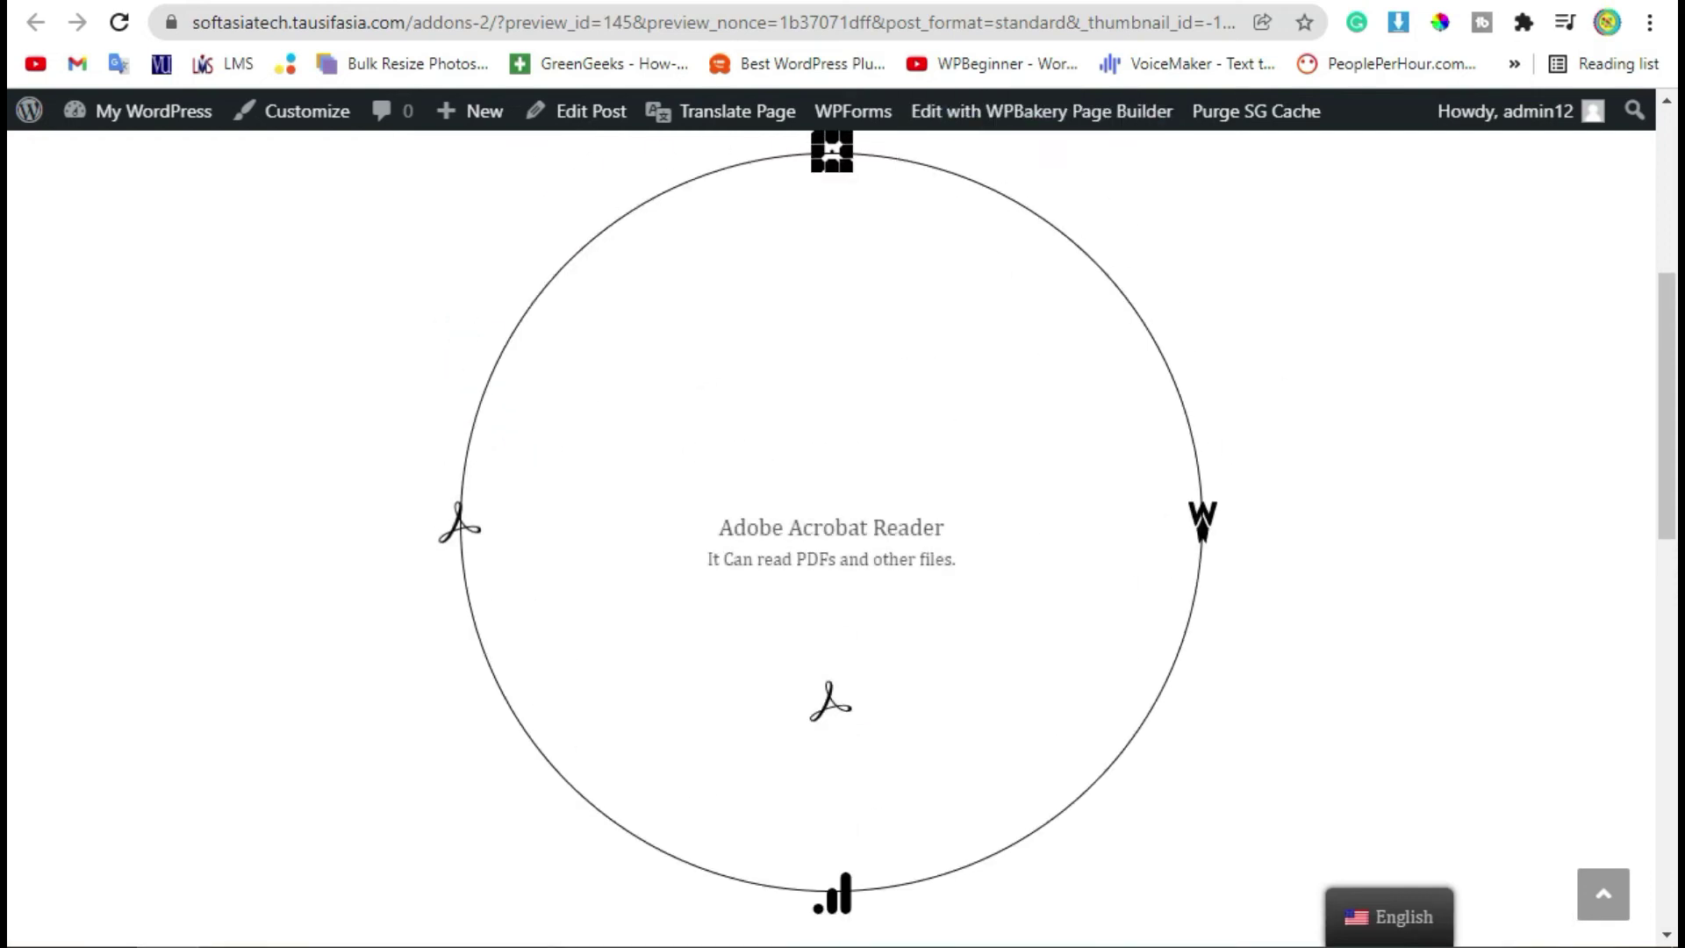
Back in the post editor, set the Info Circle's distance between thumbnails and information circle to Small, save it, and preview the changes
click(632, 2)
scroll(919, 480, up, 5)
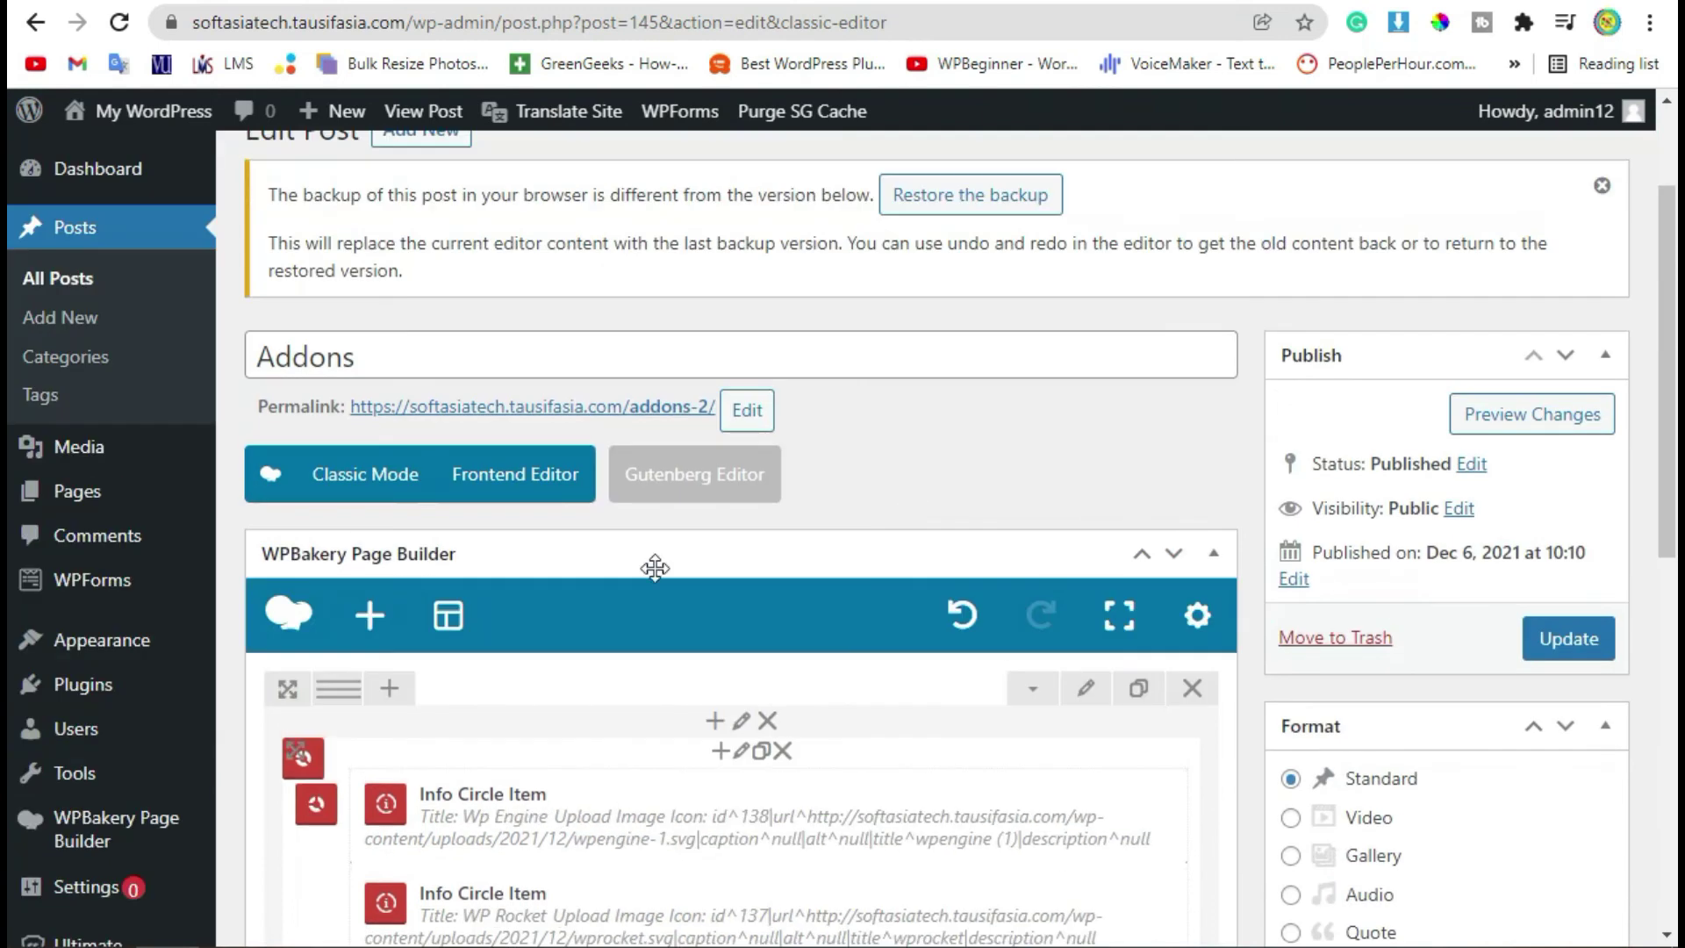
click(741, 751)
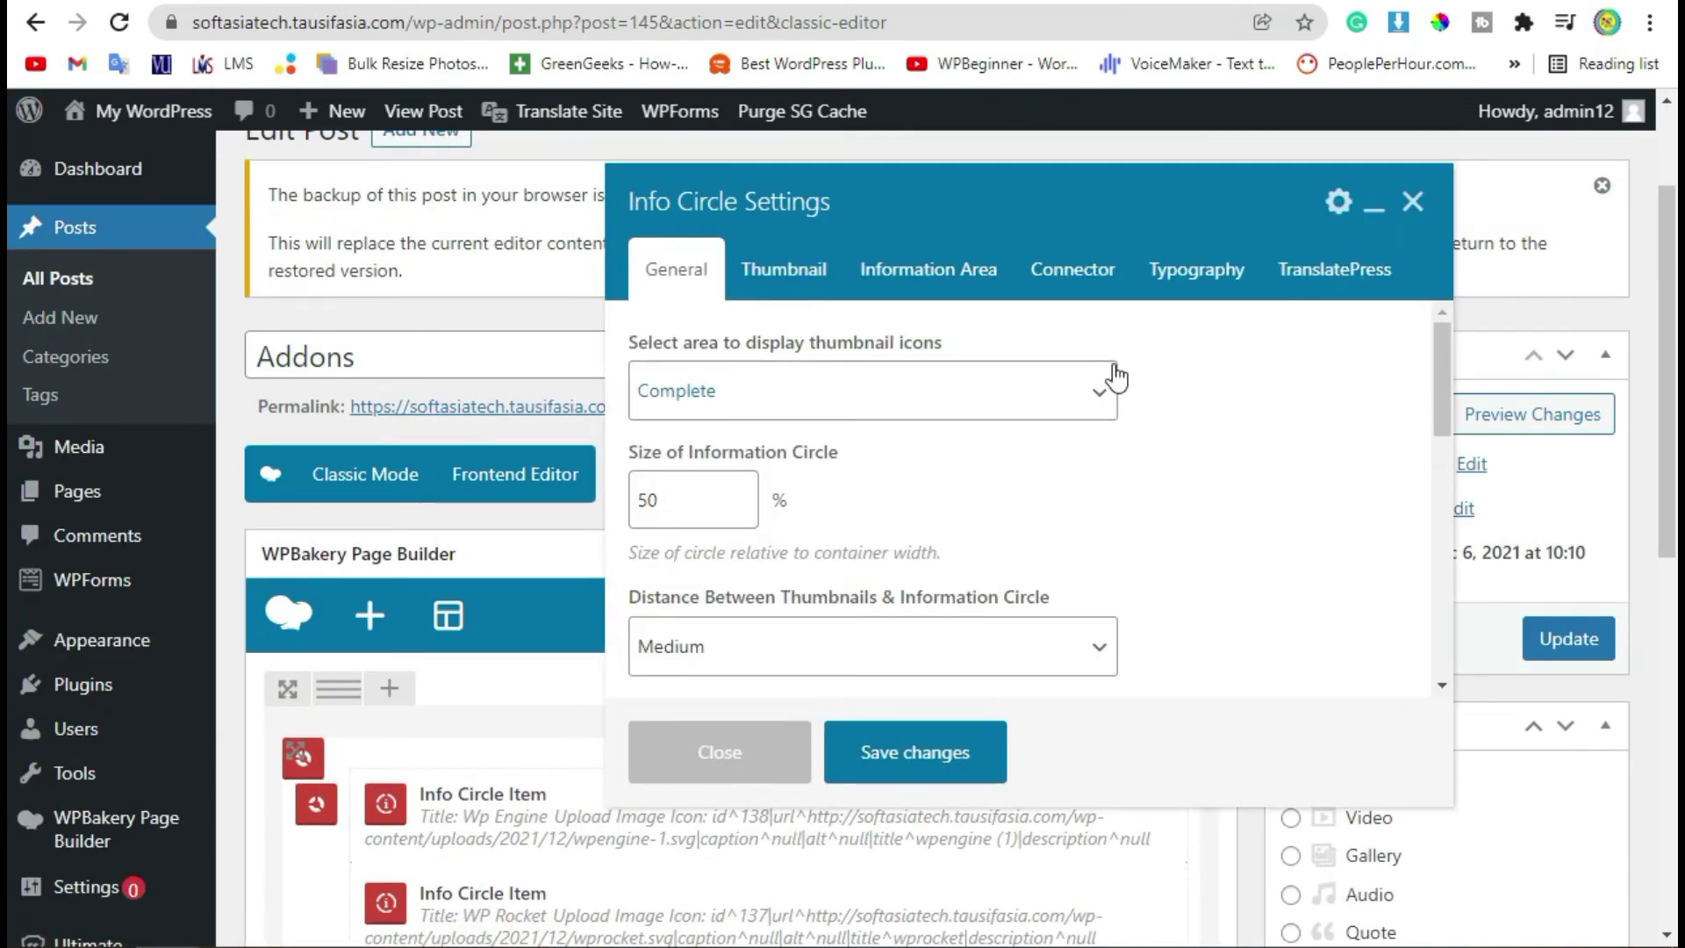
scroll(1038, 572, down, 2)
click(746, 472)
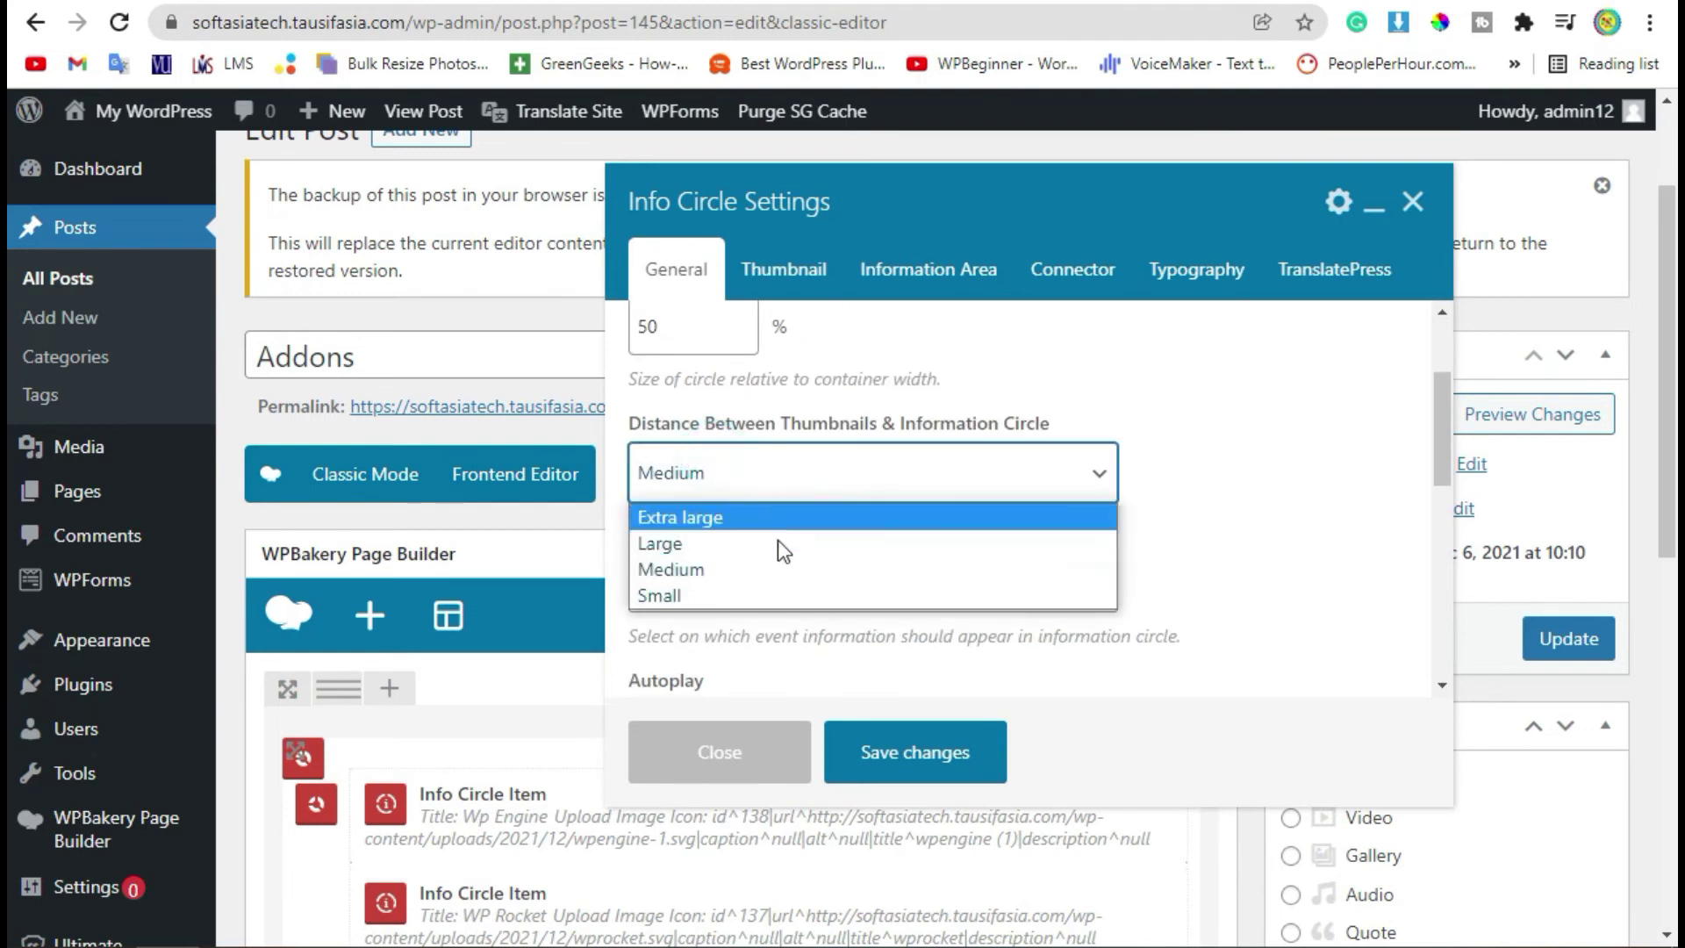
click(732, 594)
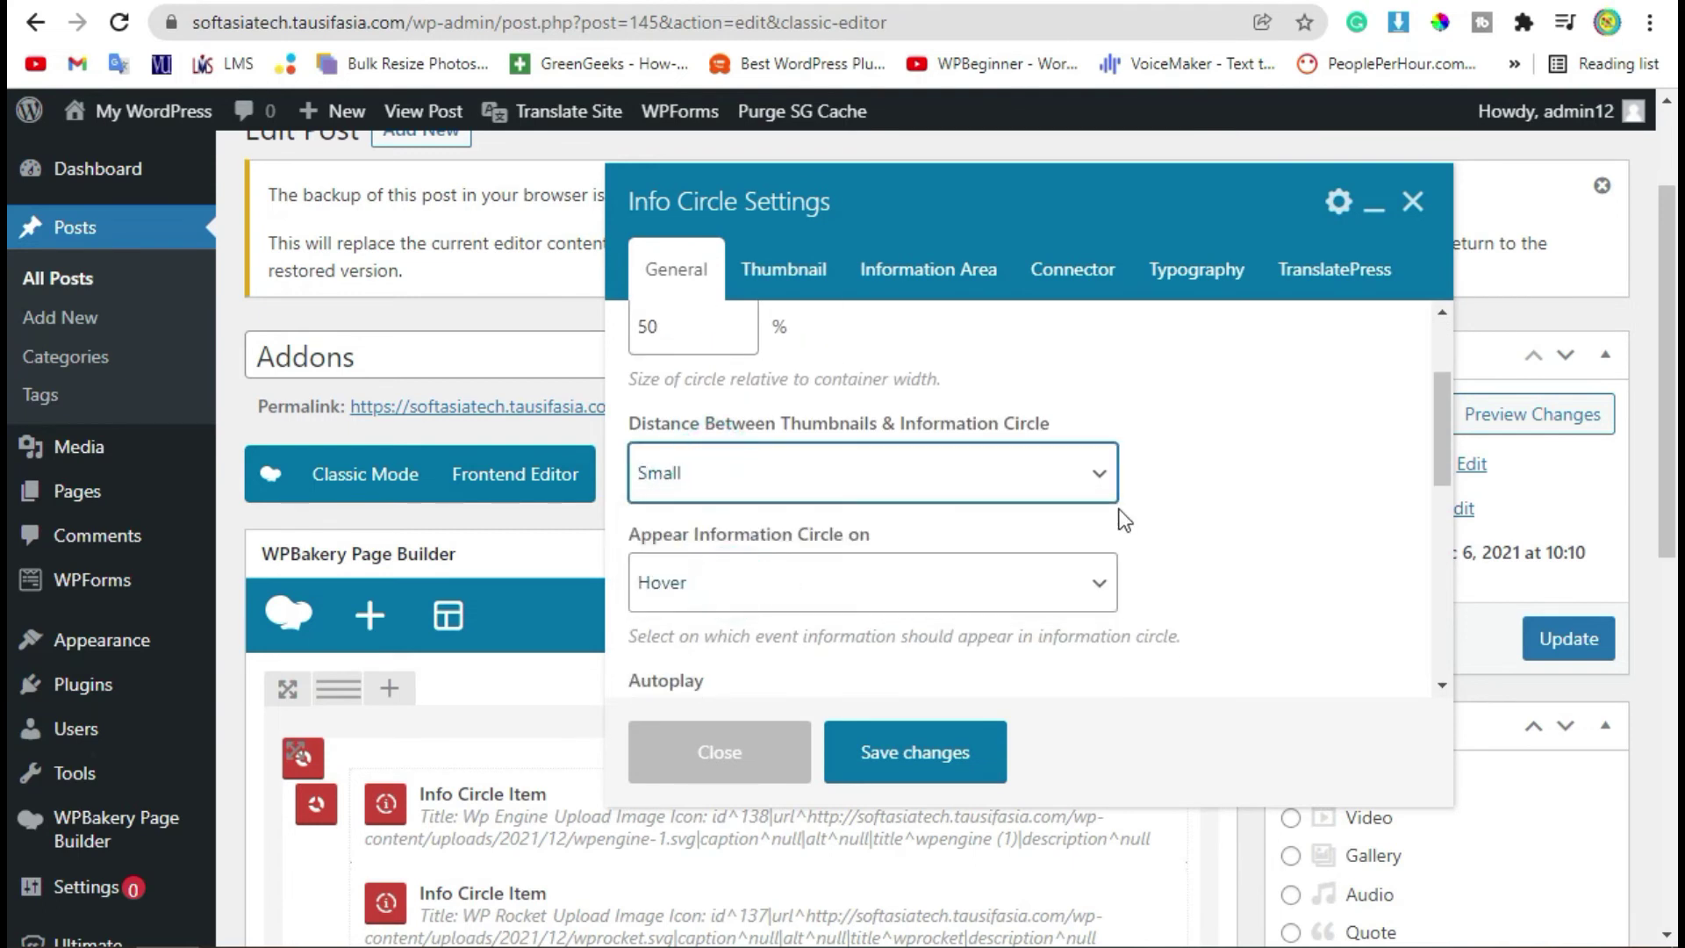
click(954, 748)
click(1537, 416)
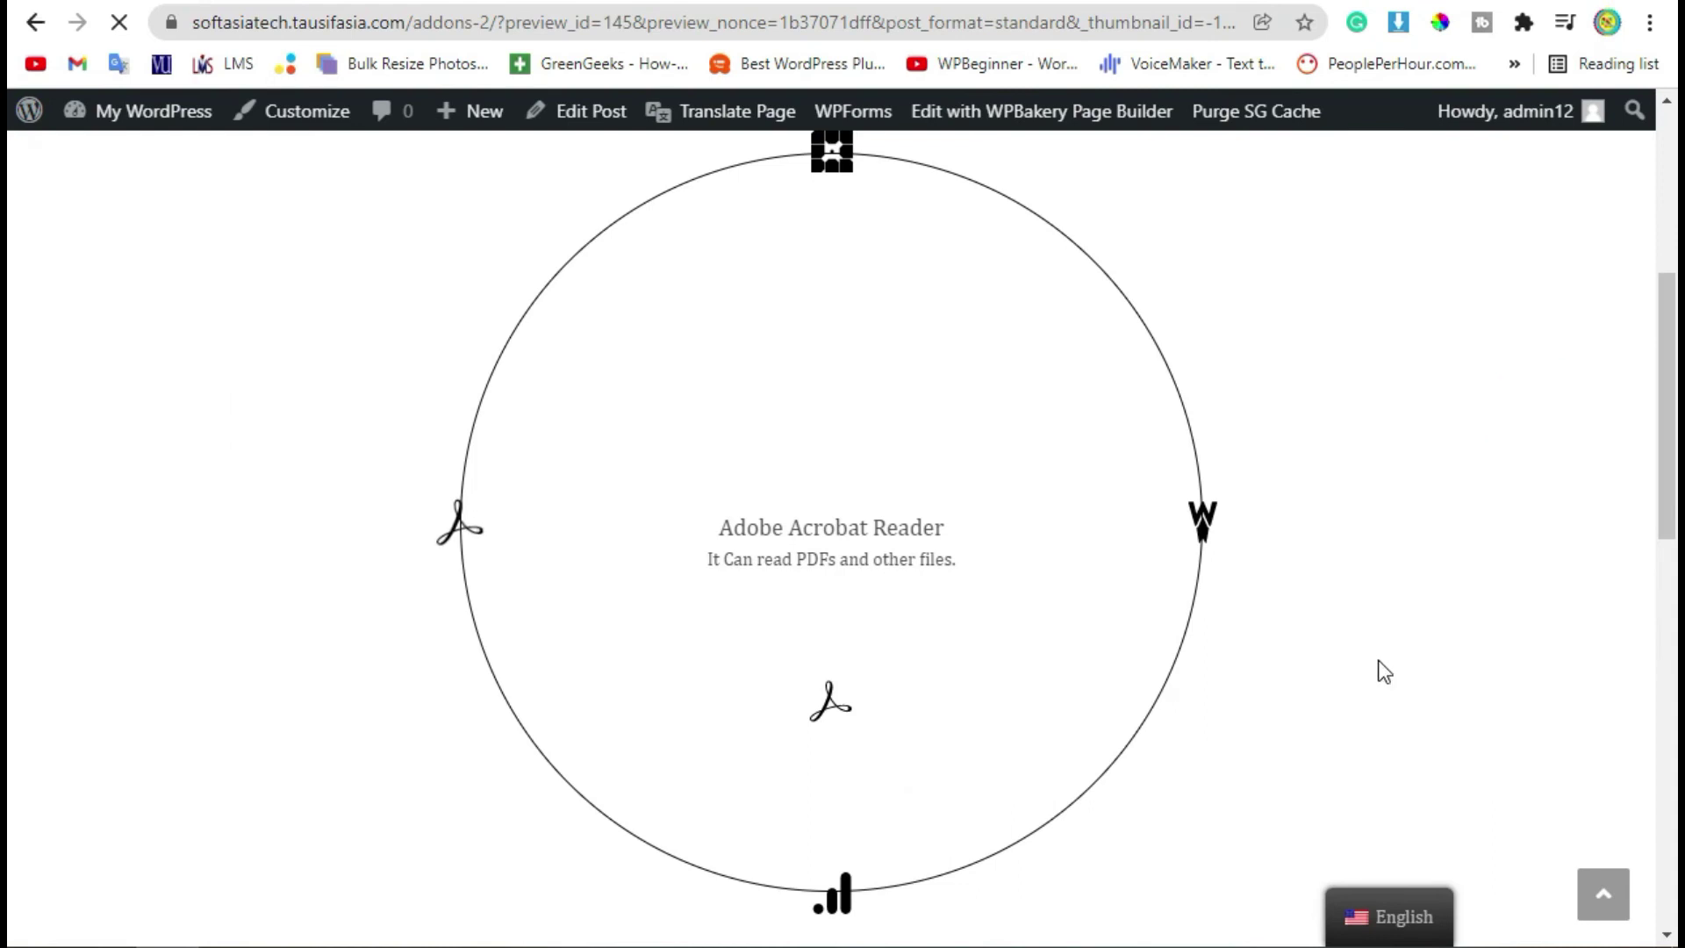
scroll(1360, 623, down, 5)
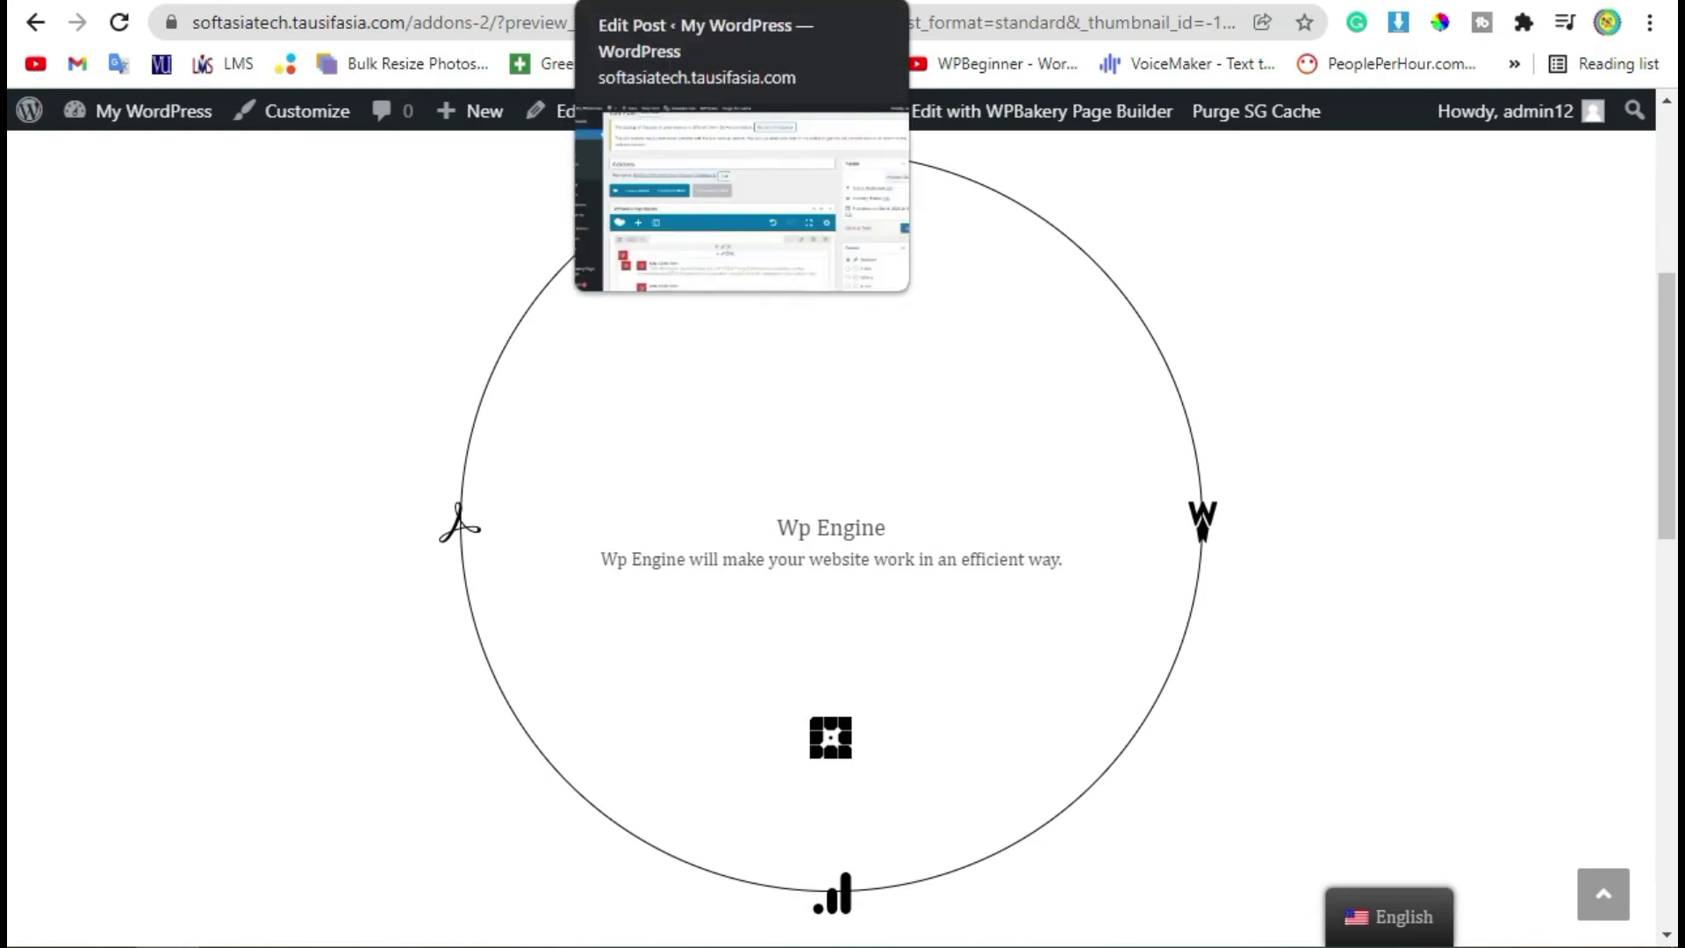
Back in the post editor, set the border color of the Info Circle's information area to black
click(667, 2)
scroll(957, 486, down, 4)
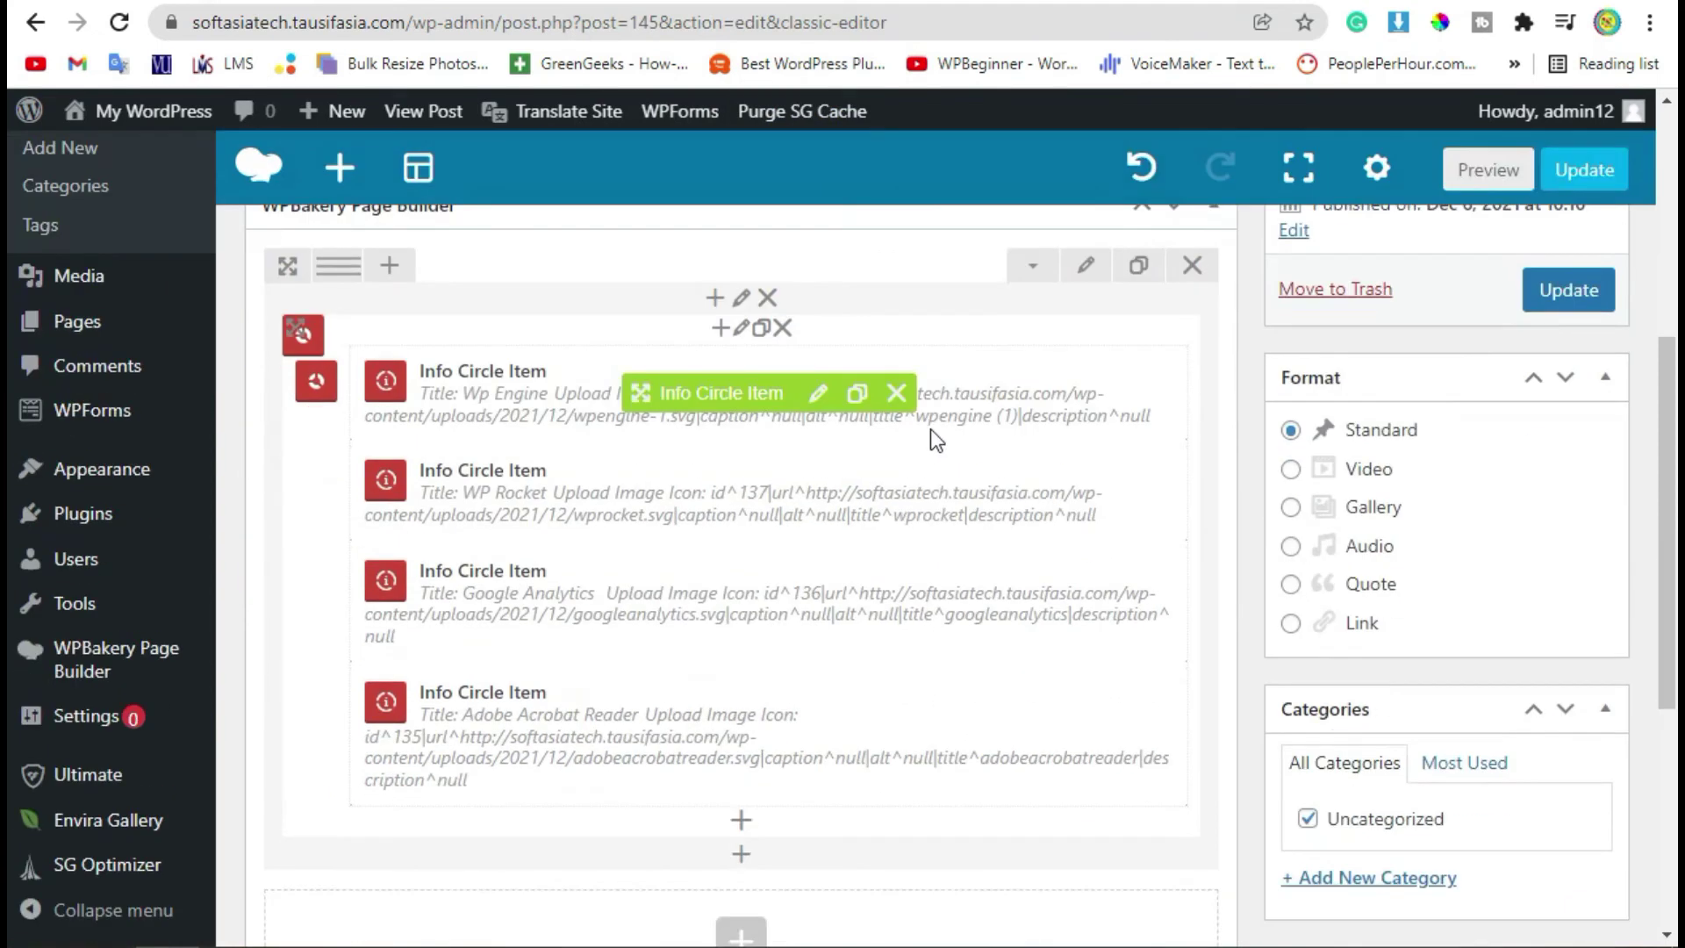
click(744, 330)
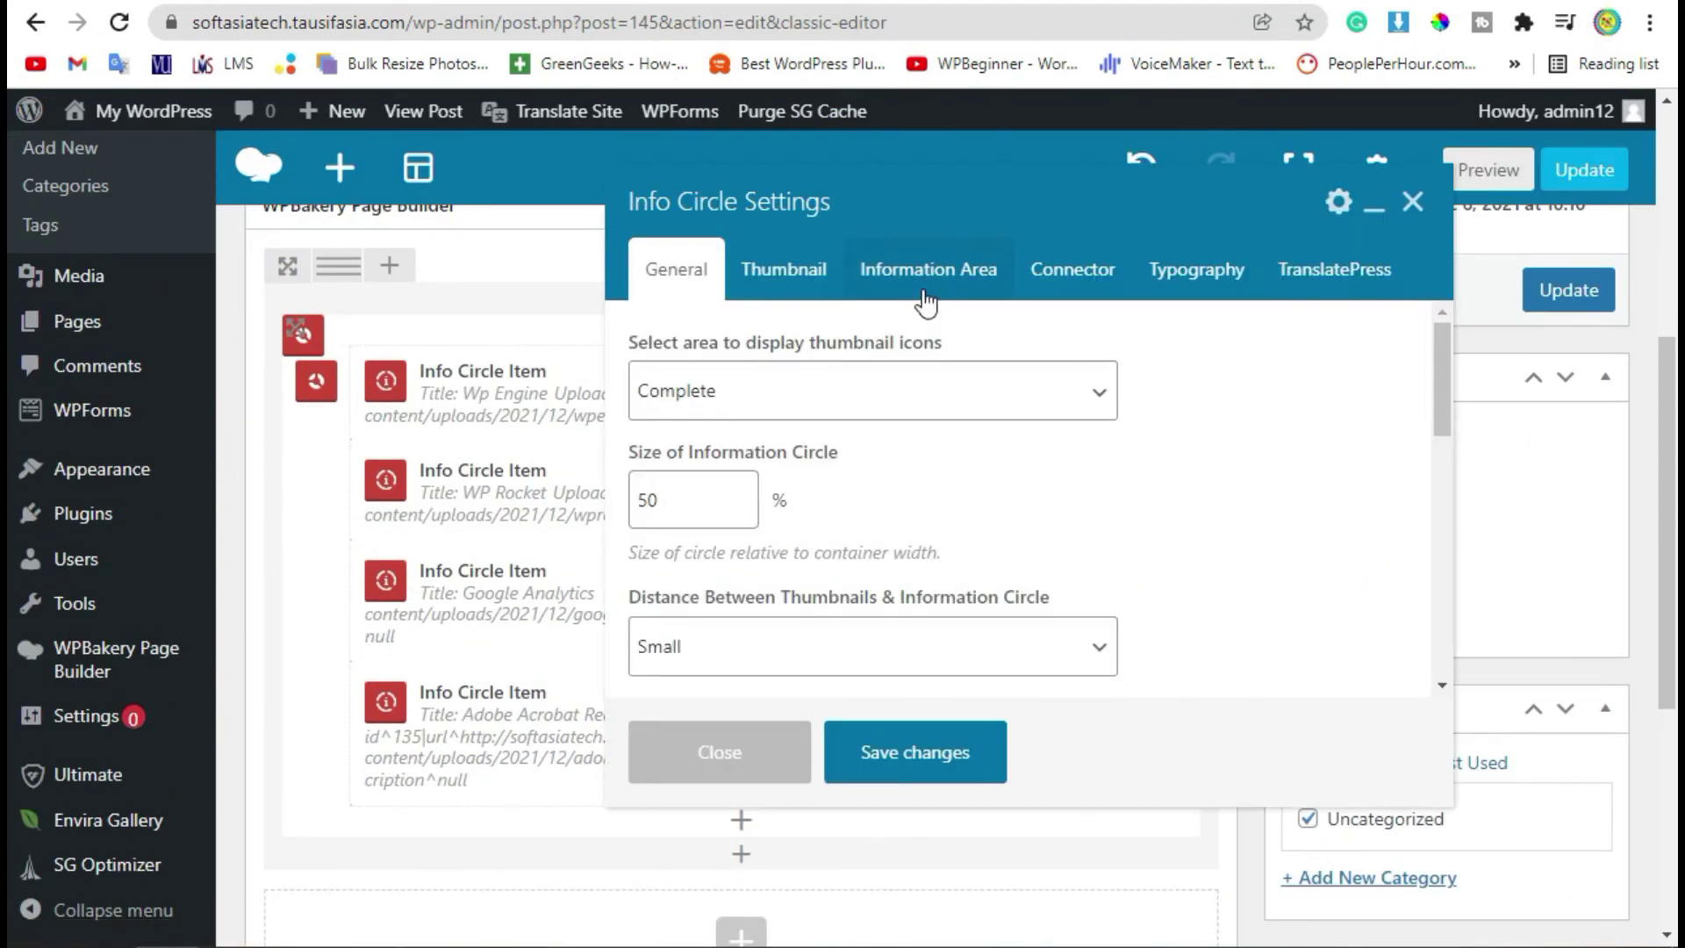
click(921, 274)
scroll(1229, 461, down, 5)
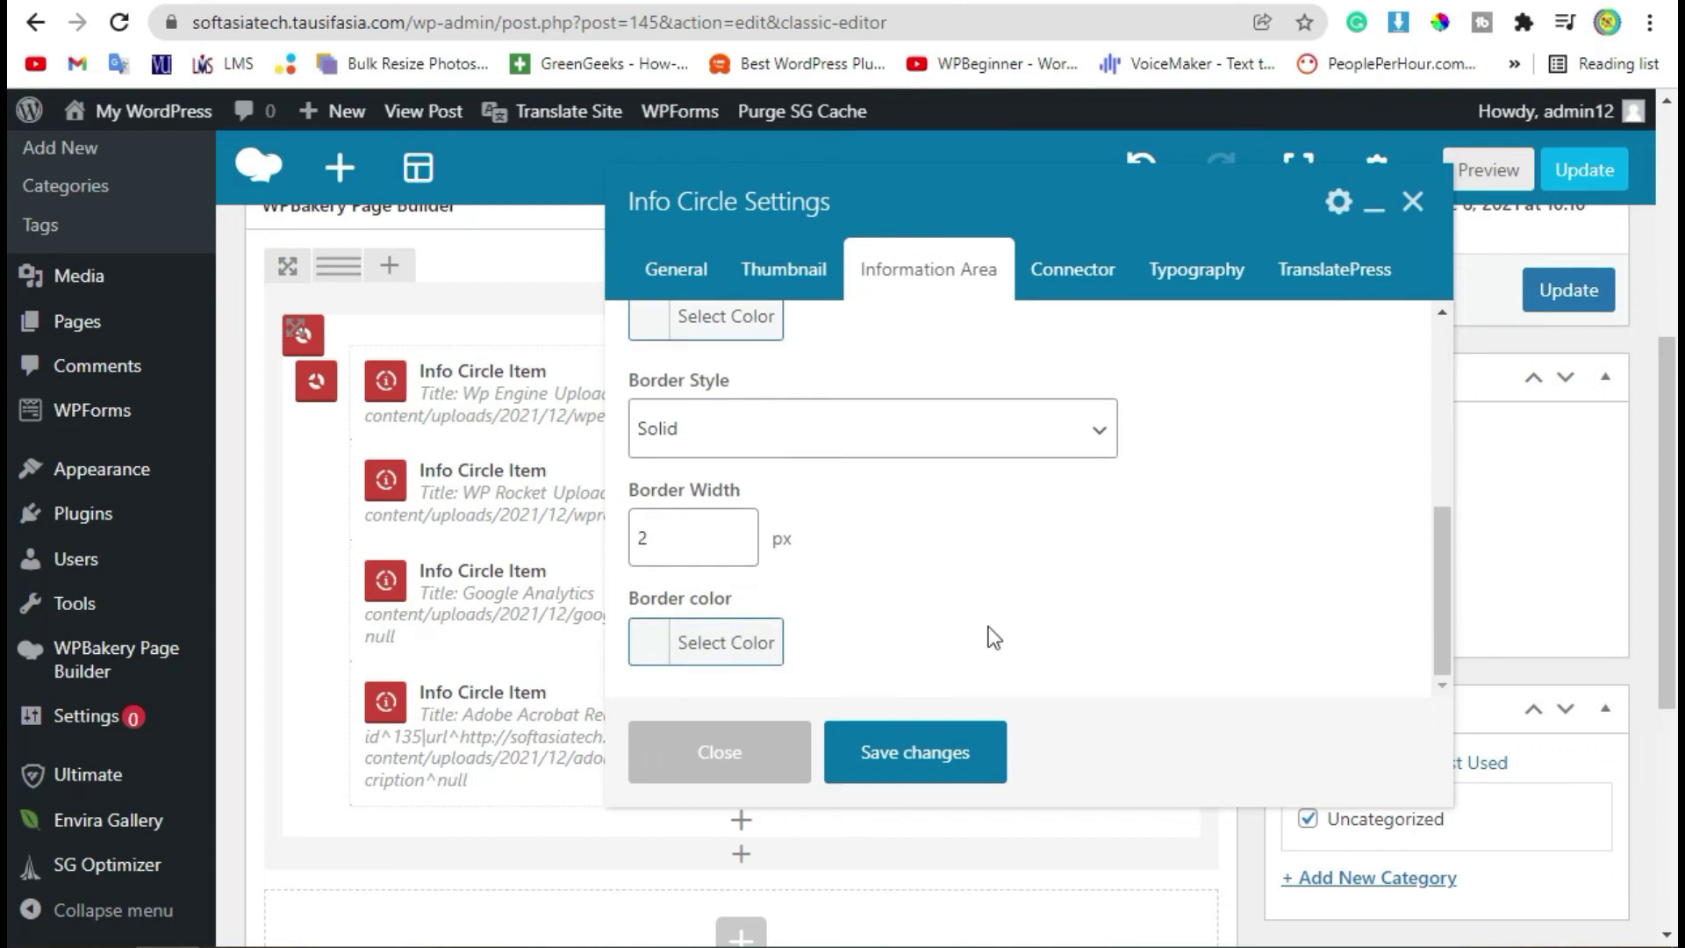
click(660, 639)
scroll(1185, 518, down, 4)
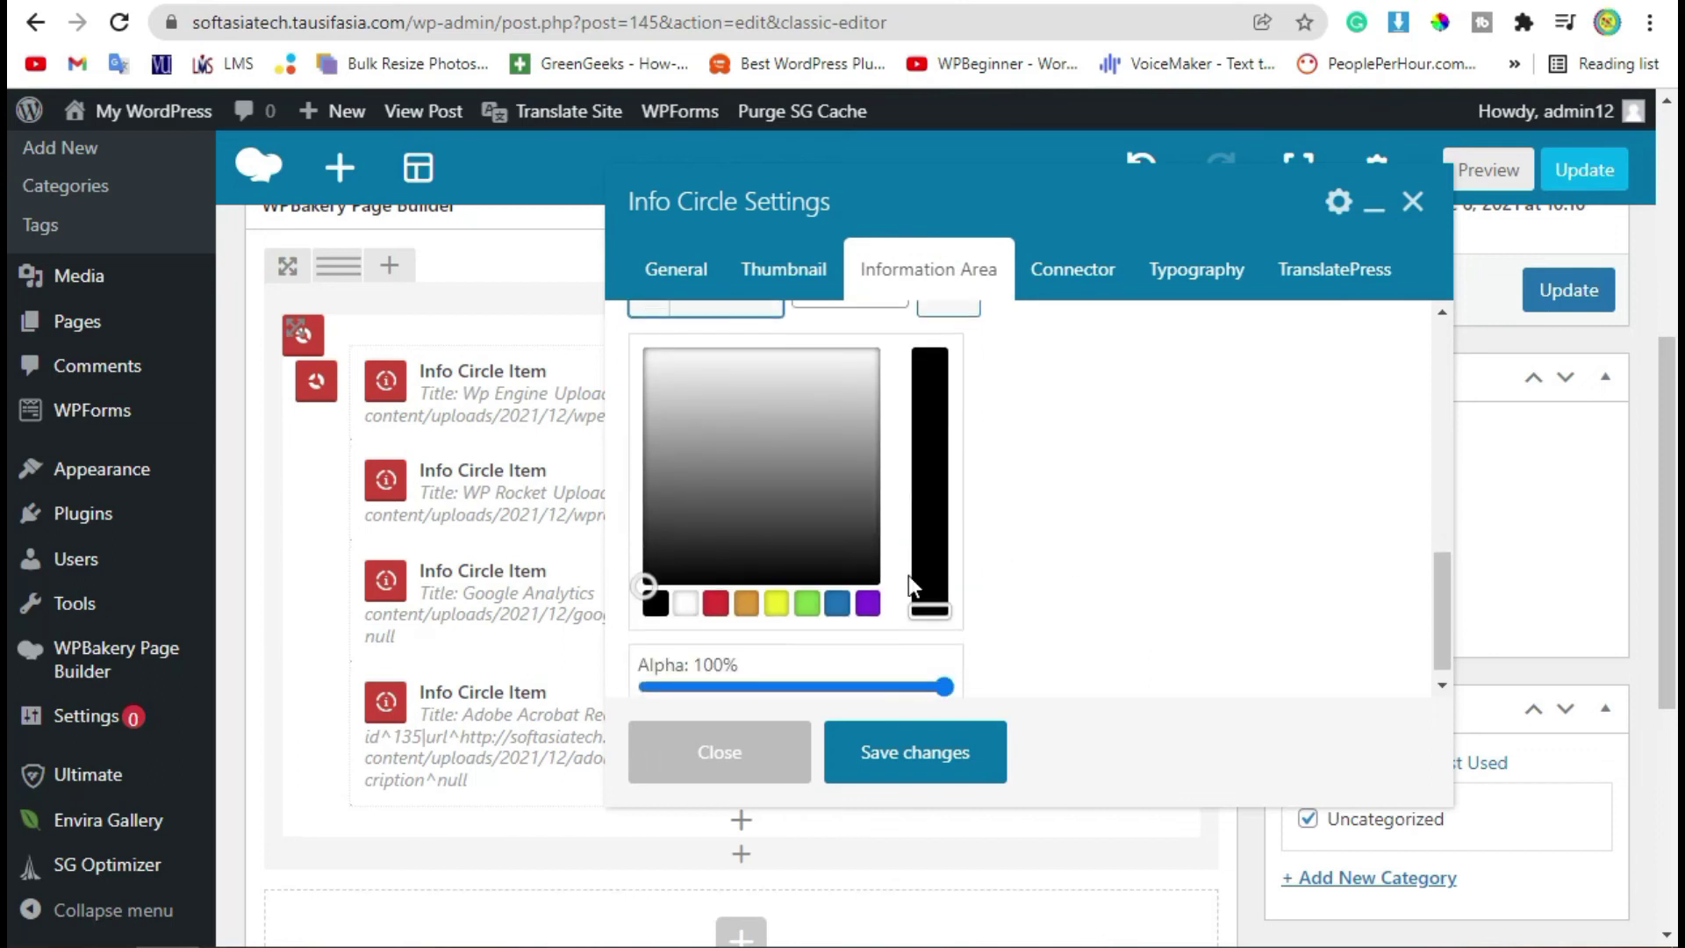
drag(924, 588, 949, 454)
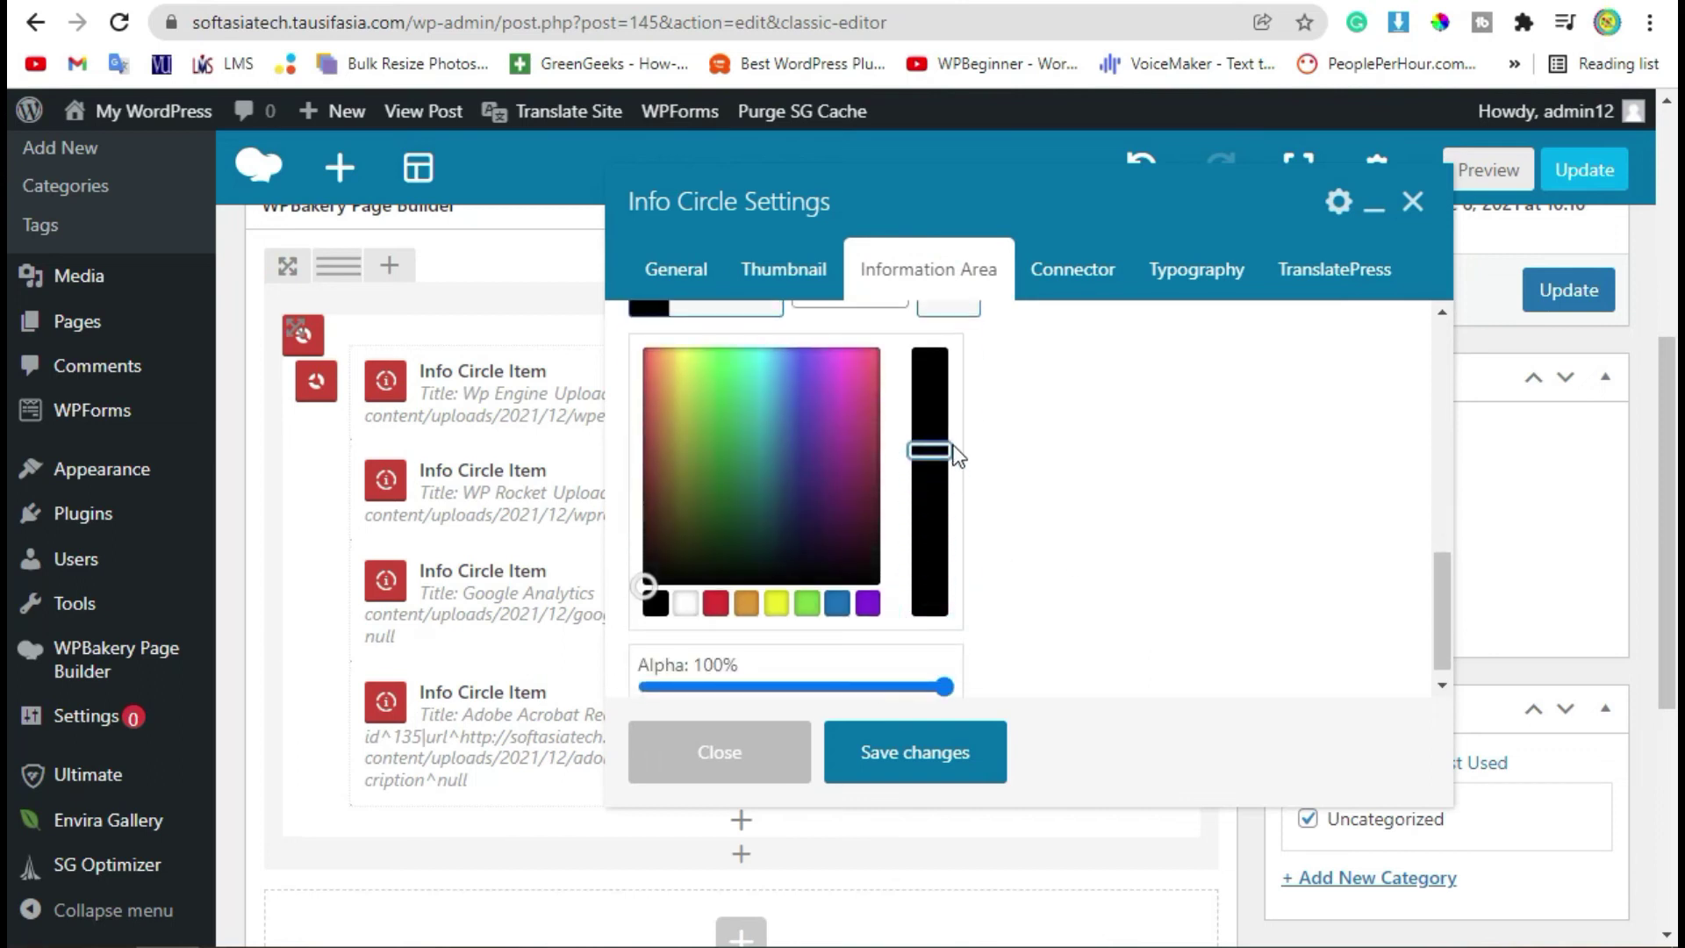
click(1088, 471)
Set the background color of the information area to the light green preset swatch
scroll(1088, 480, up, 5)
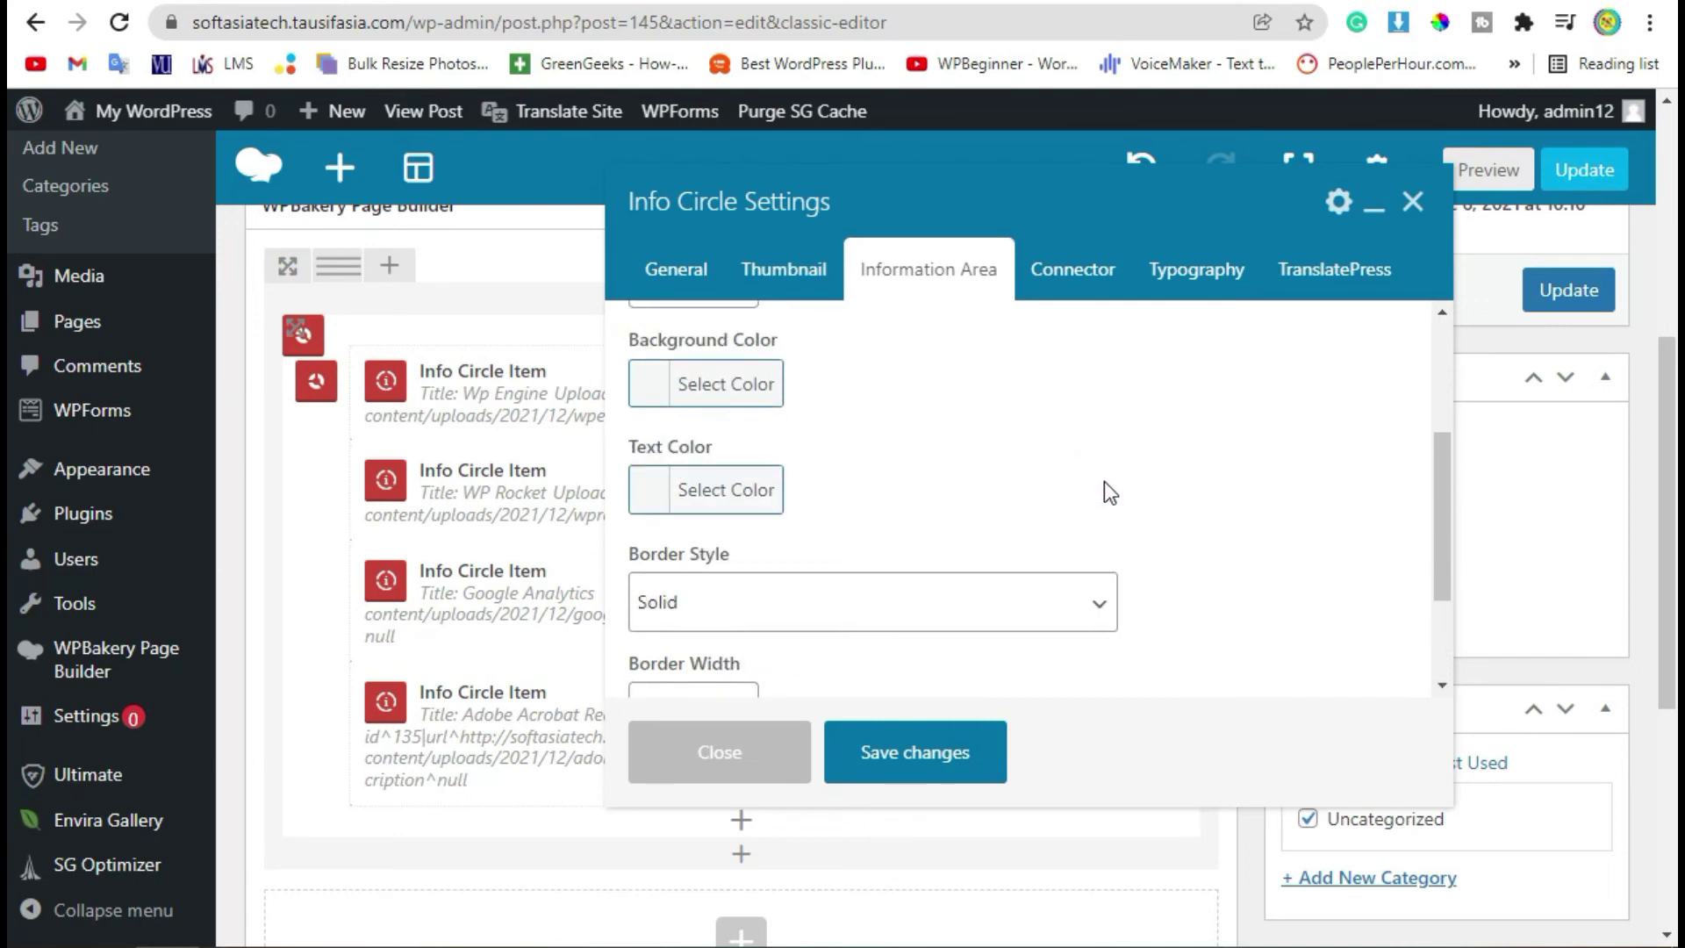
scroll(1090, 483, down, 2)
click(756, 386)
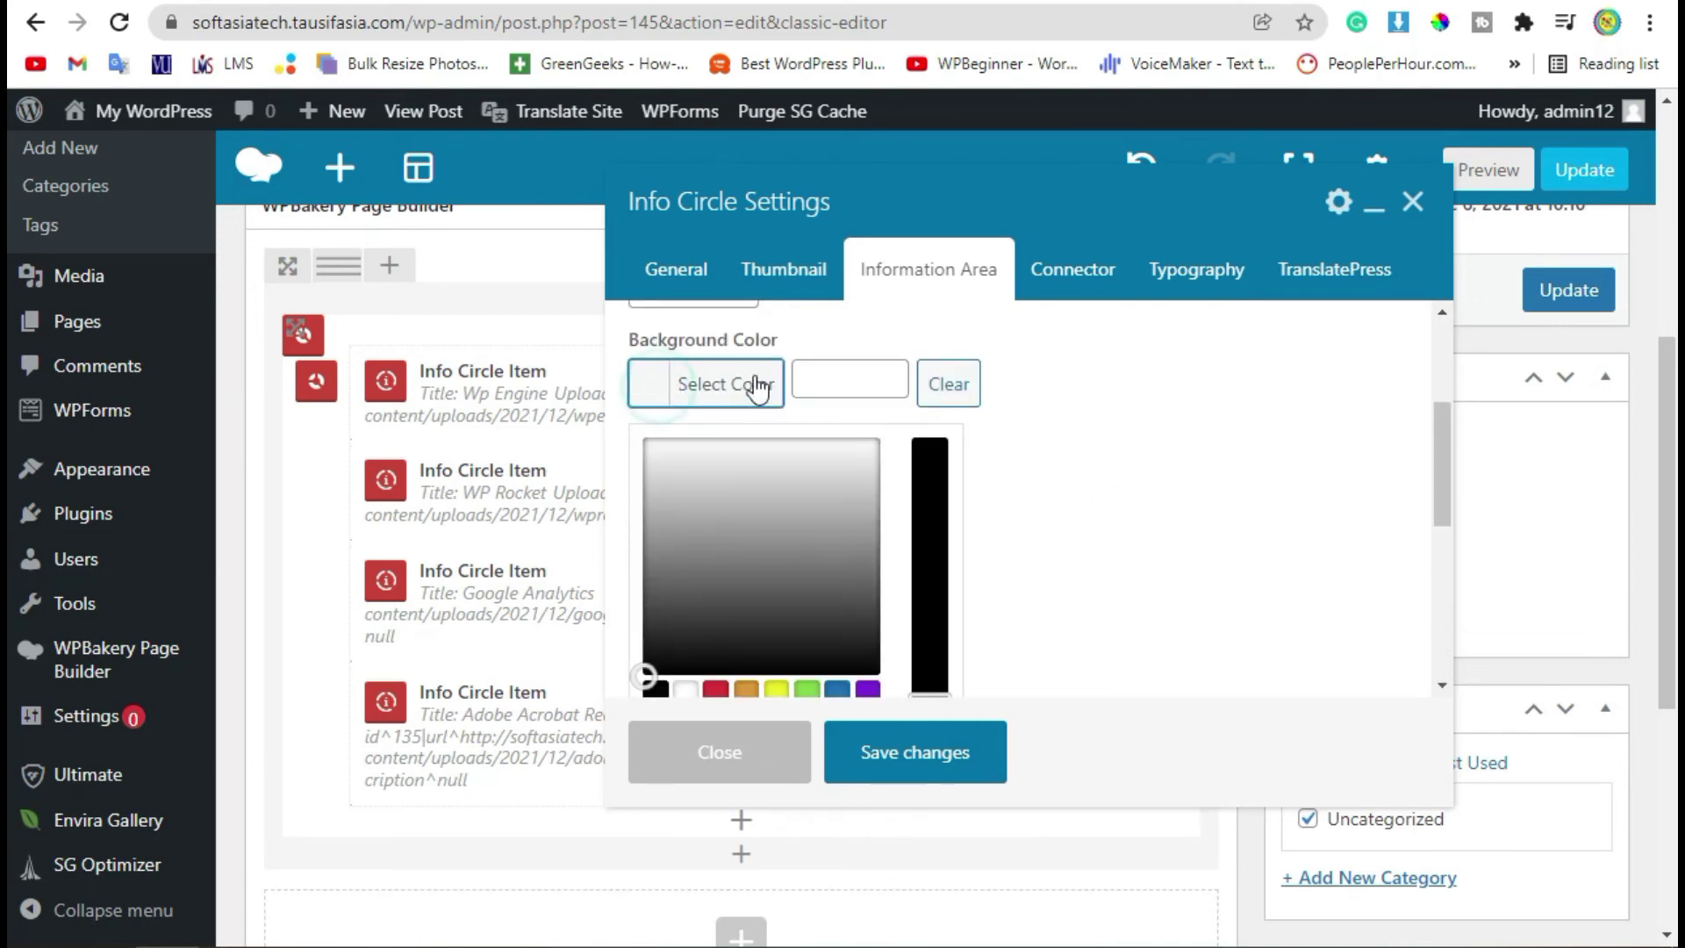
scroll(1122, 470, down, 2)
click(807, 521)
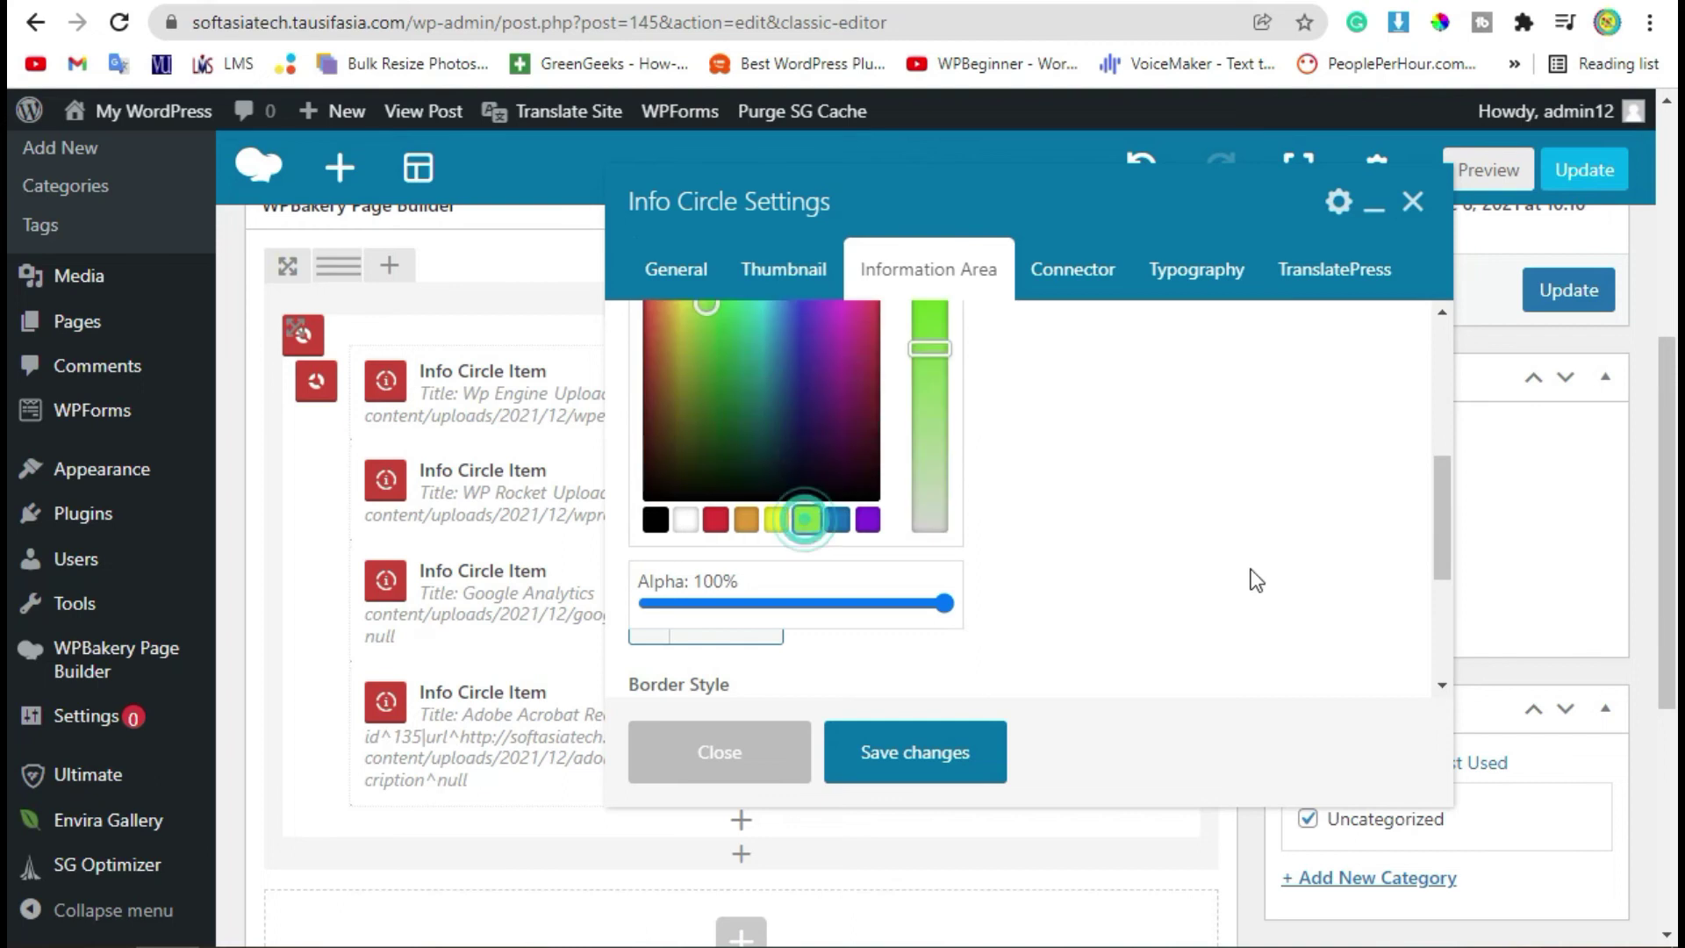
click(1154, 559)
scroll(1154, 558, up, 2)
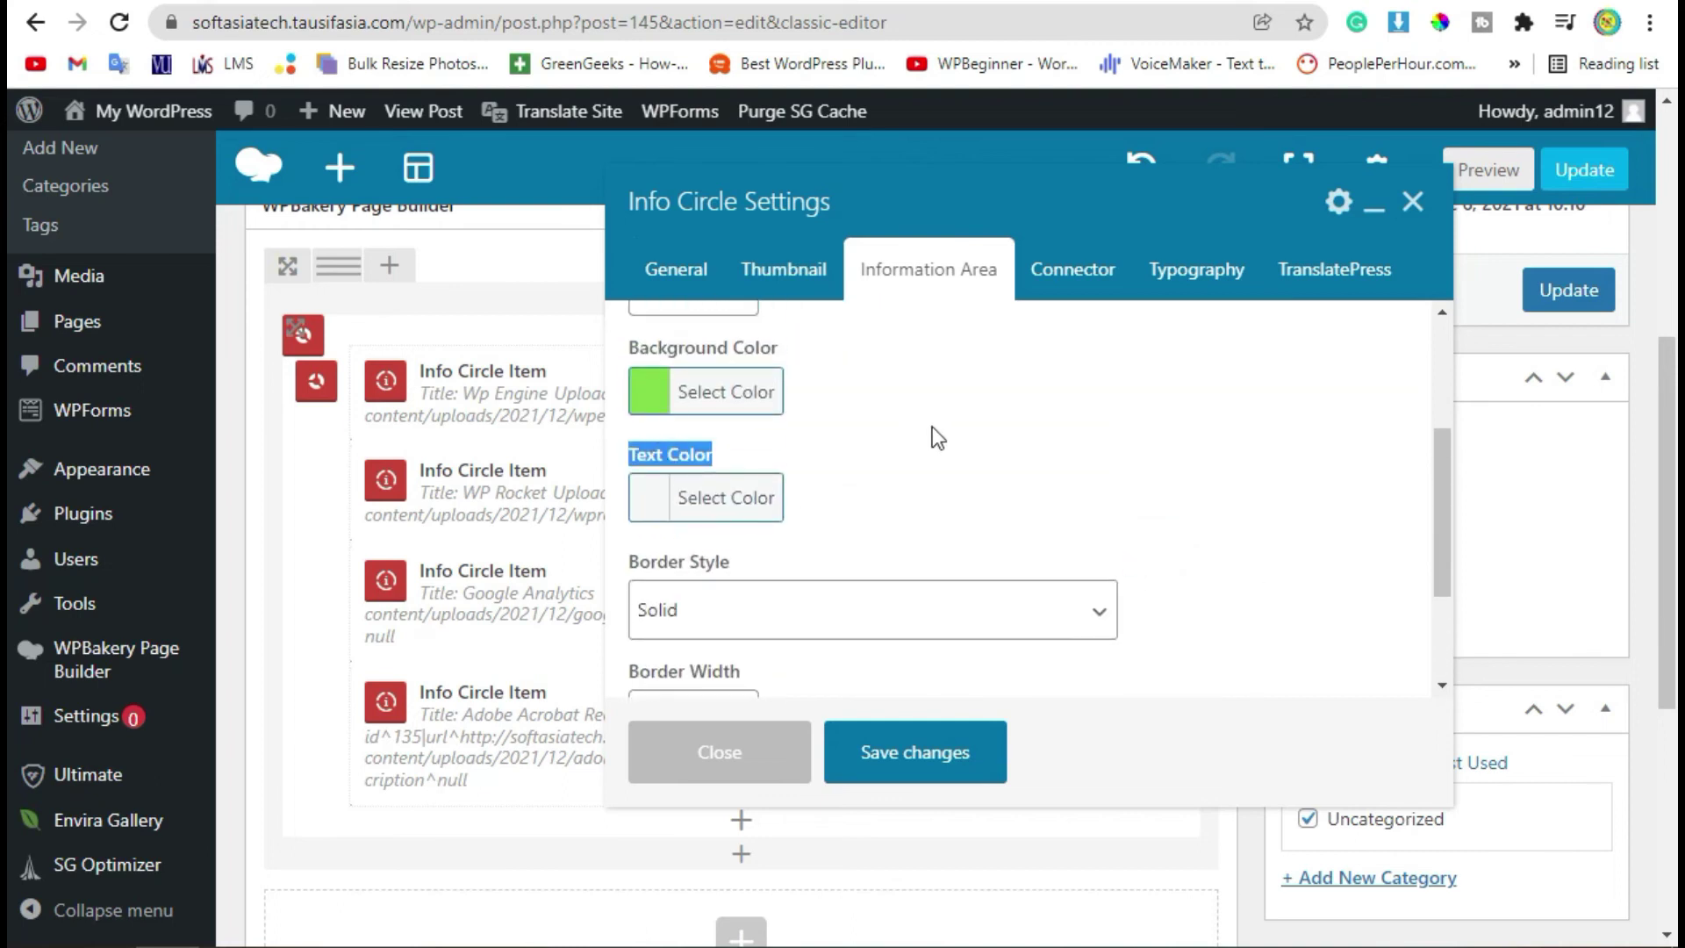
Save the Info Circle settings and preview the post
click(742, 452)
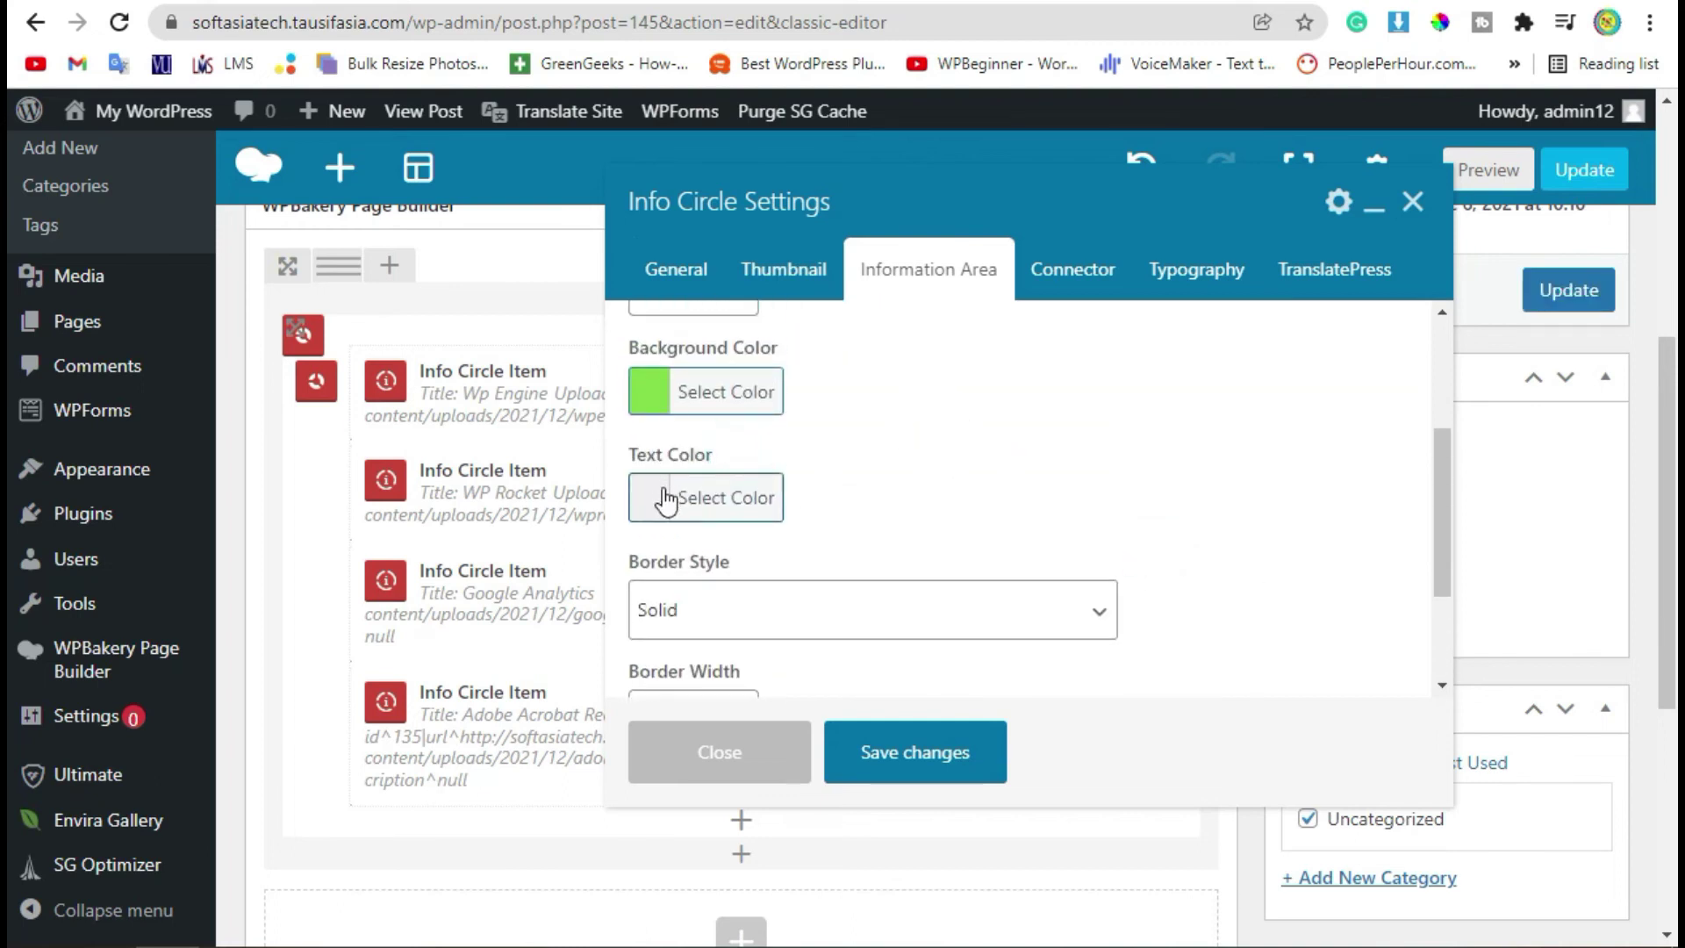
click(965, 735)
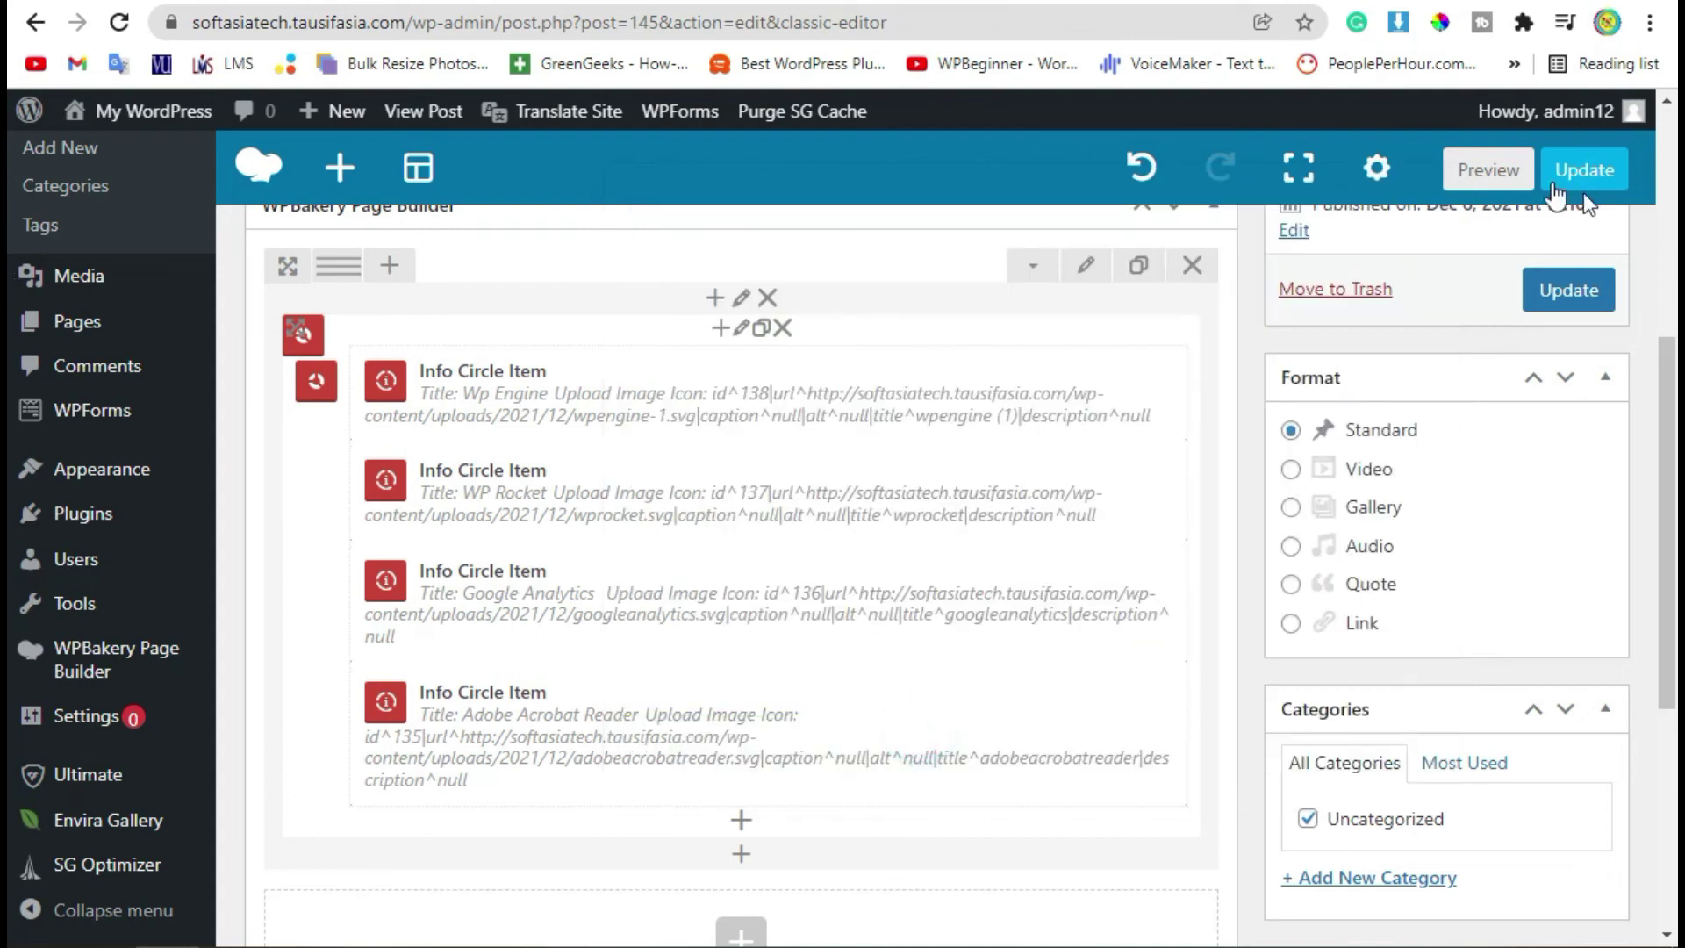
click(1489, 176)
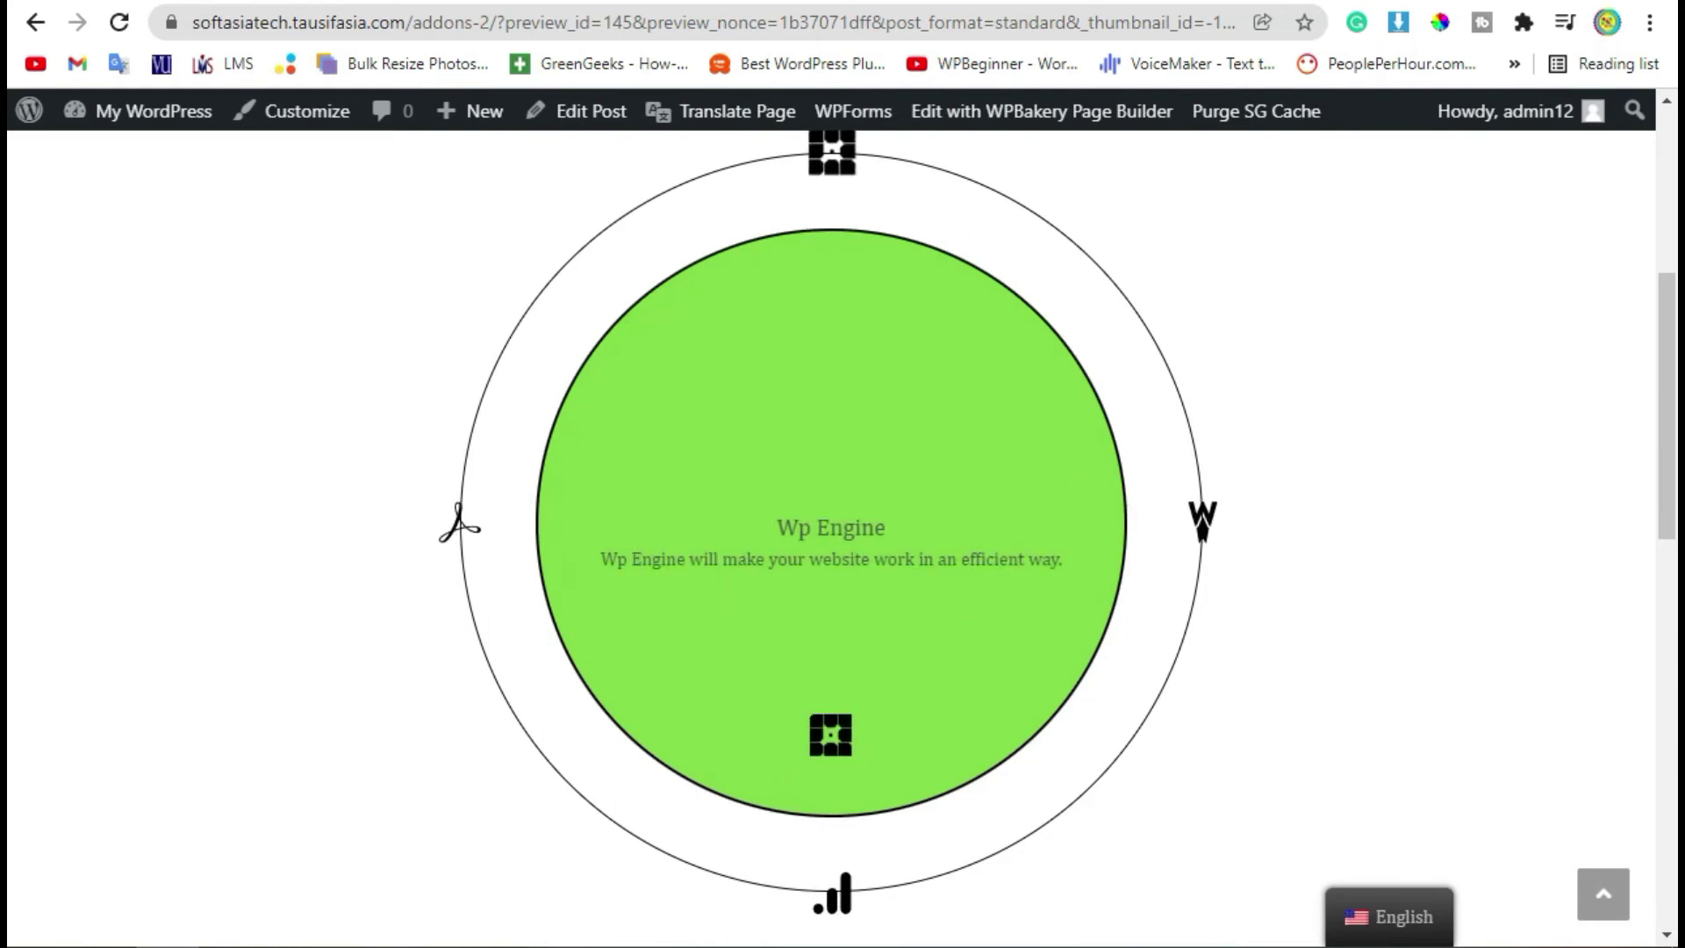
Return to the post editor and set the Info Circle's size of information circle to 25%
key(ctrl+w)
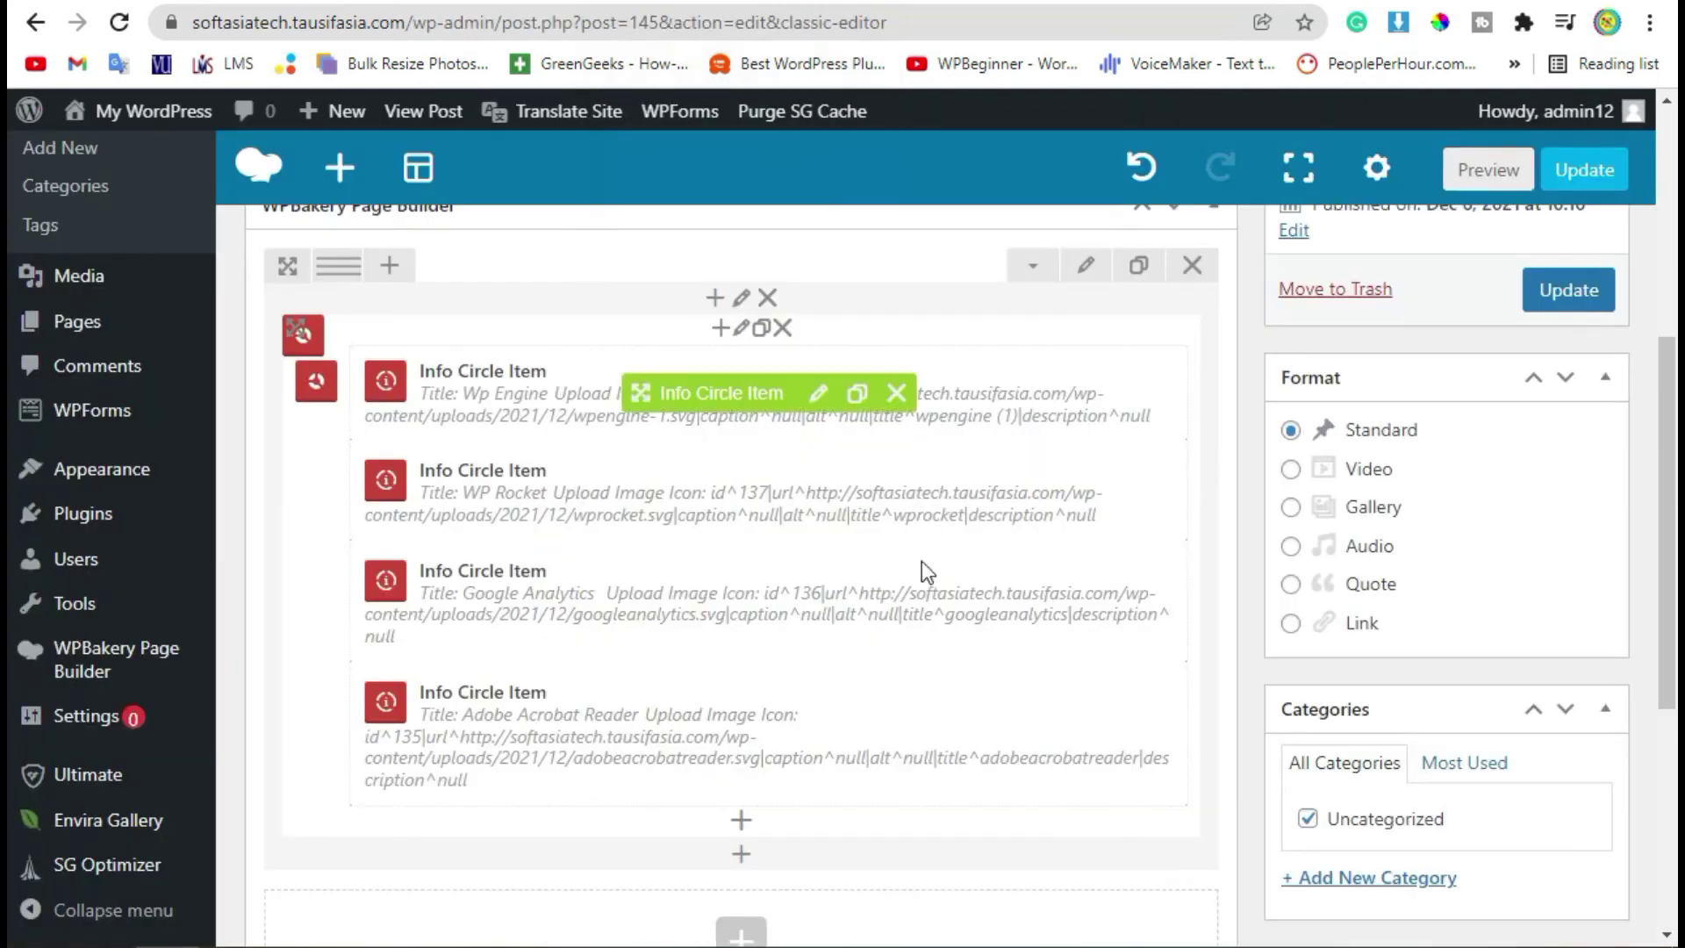
click(741, 329)
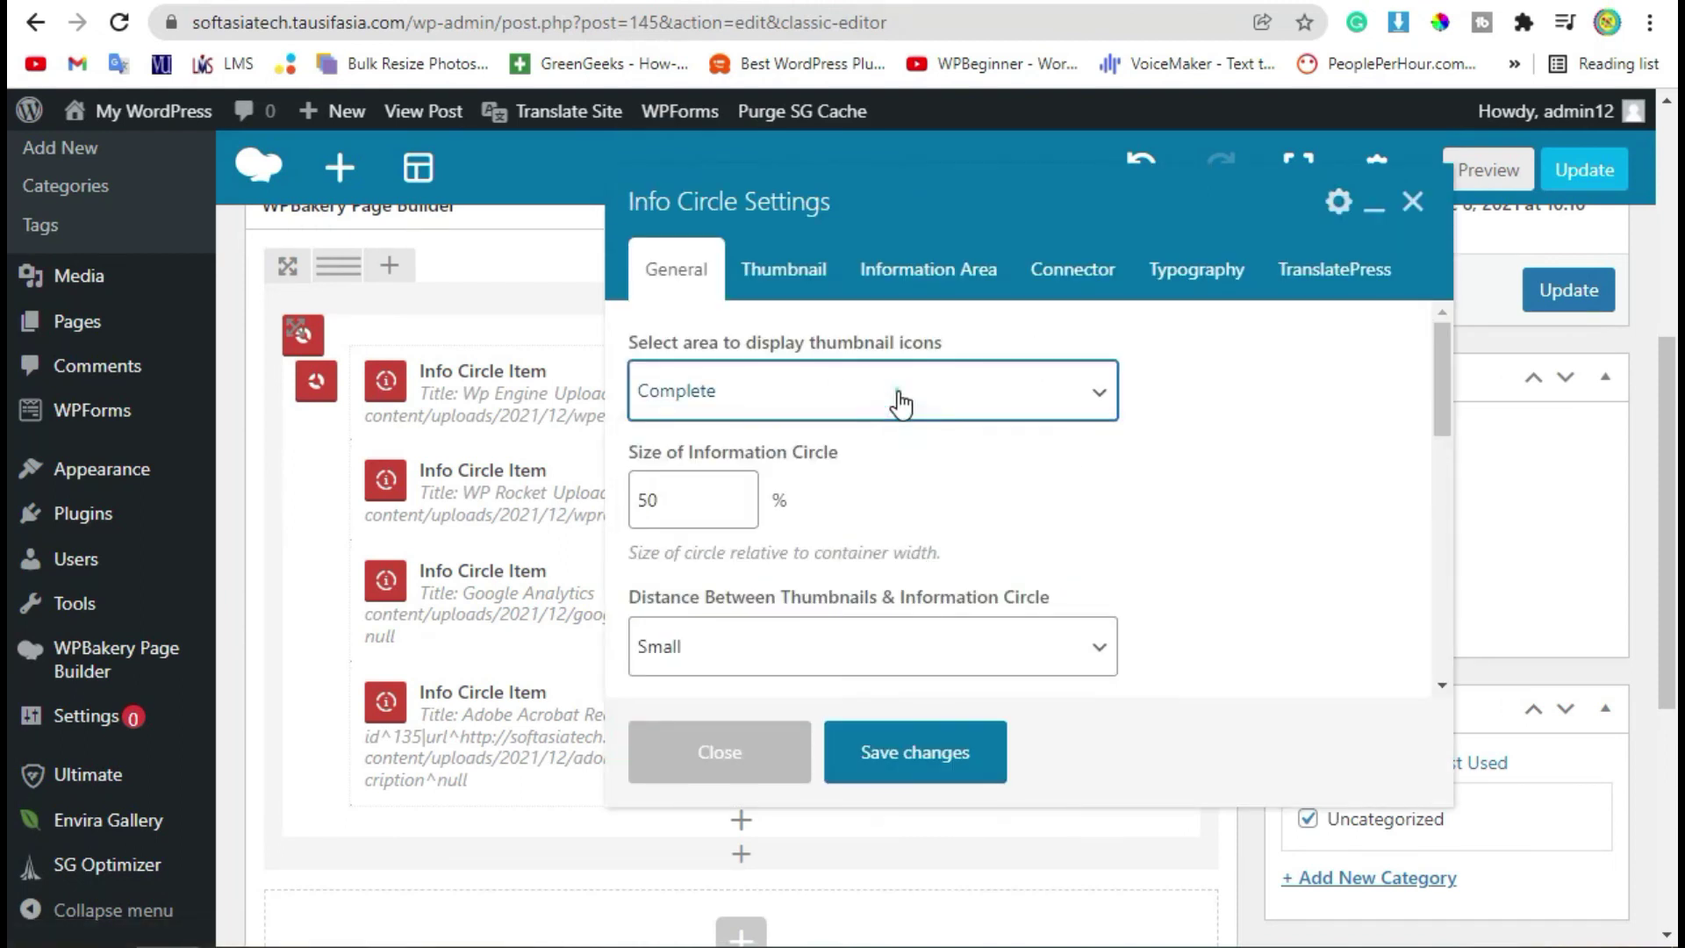
scroll(1088, 451, down, 2)
scroll(947, 448, up, 2)
click(680, 485)
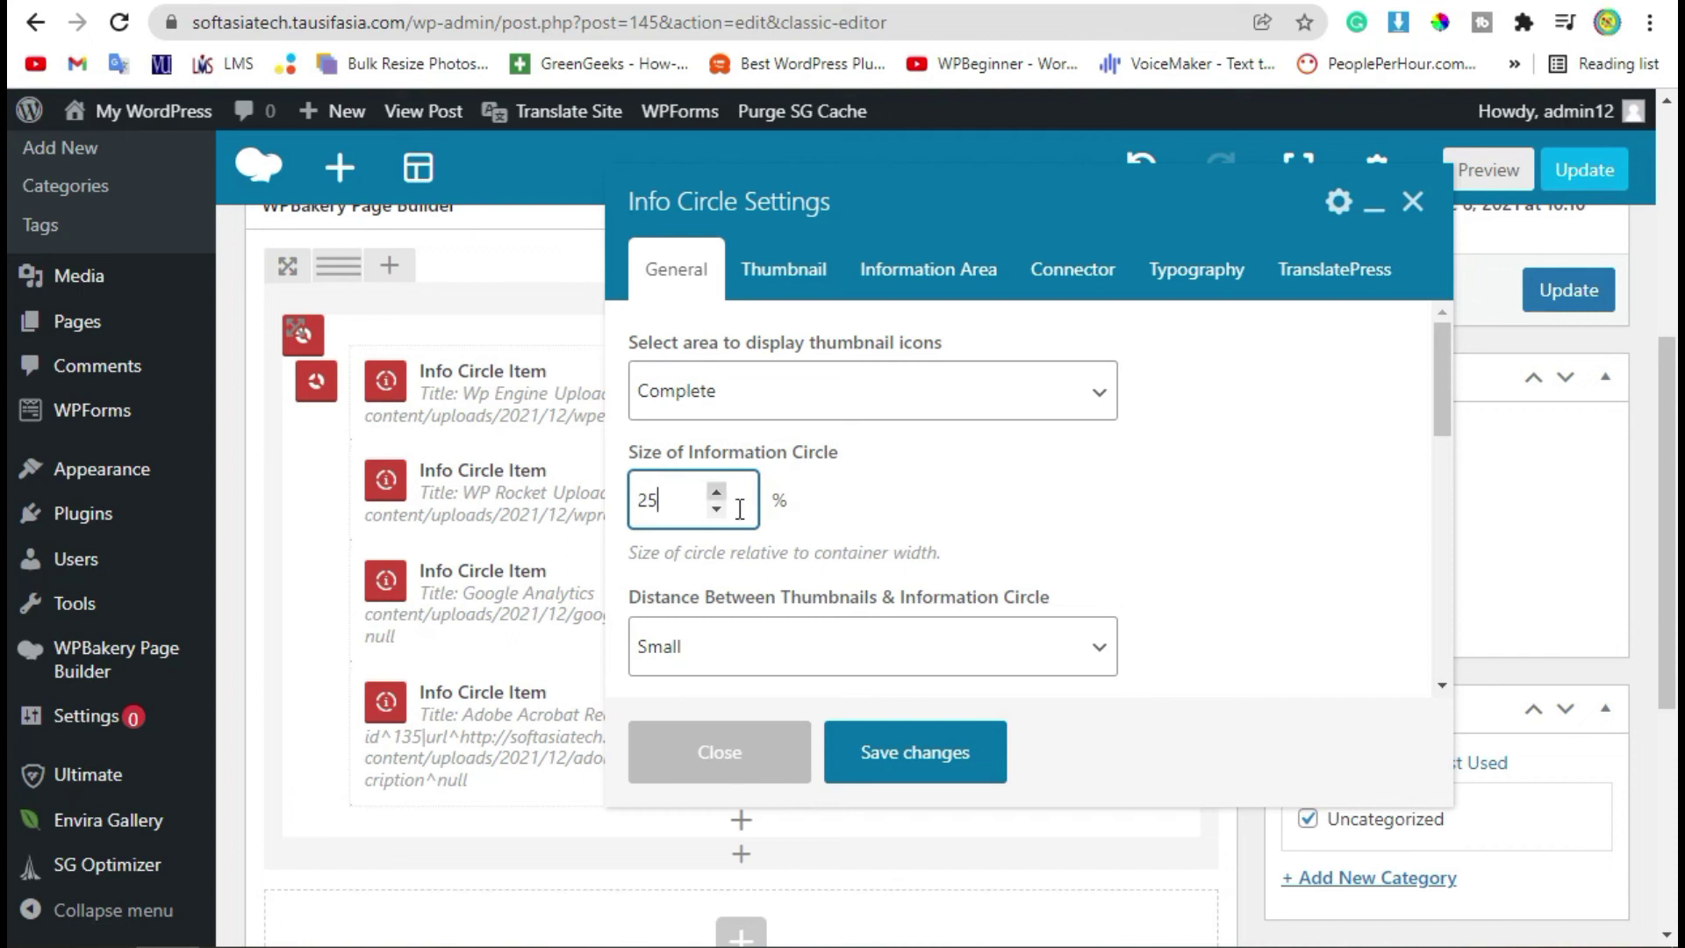
scroll(1130, 516, down, 4)
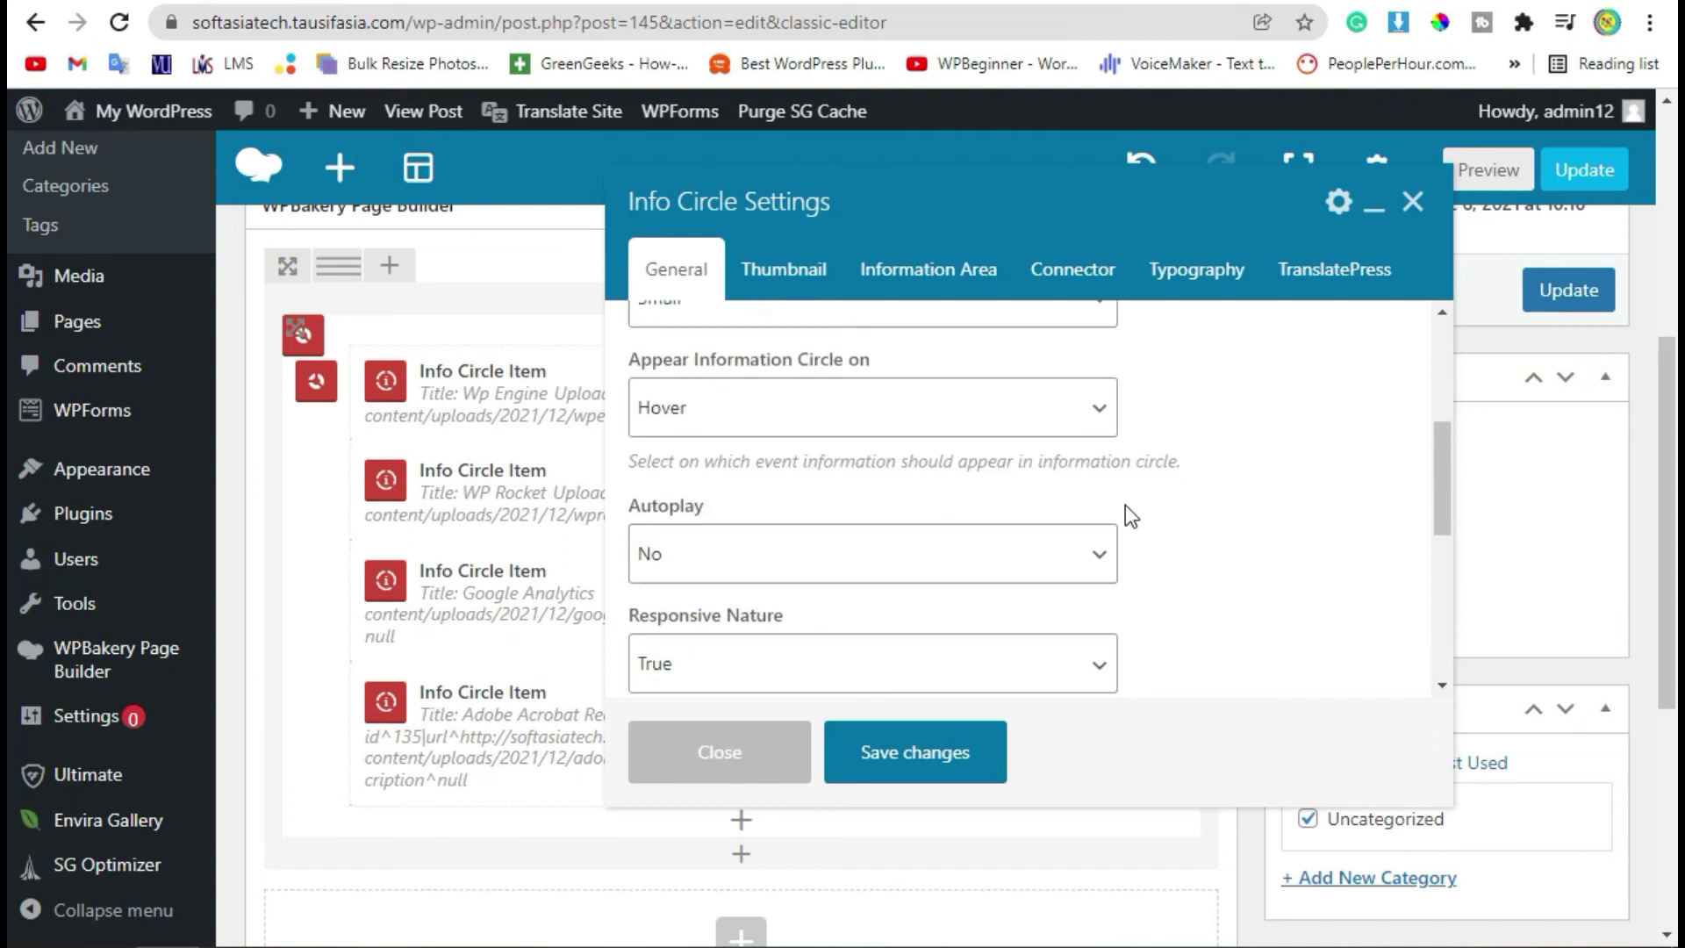
scroll(1125, 508, down, 2)
Set Display Icon to No for the Info Circle's information area
click(750, 265)
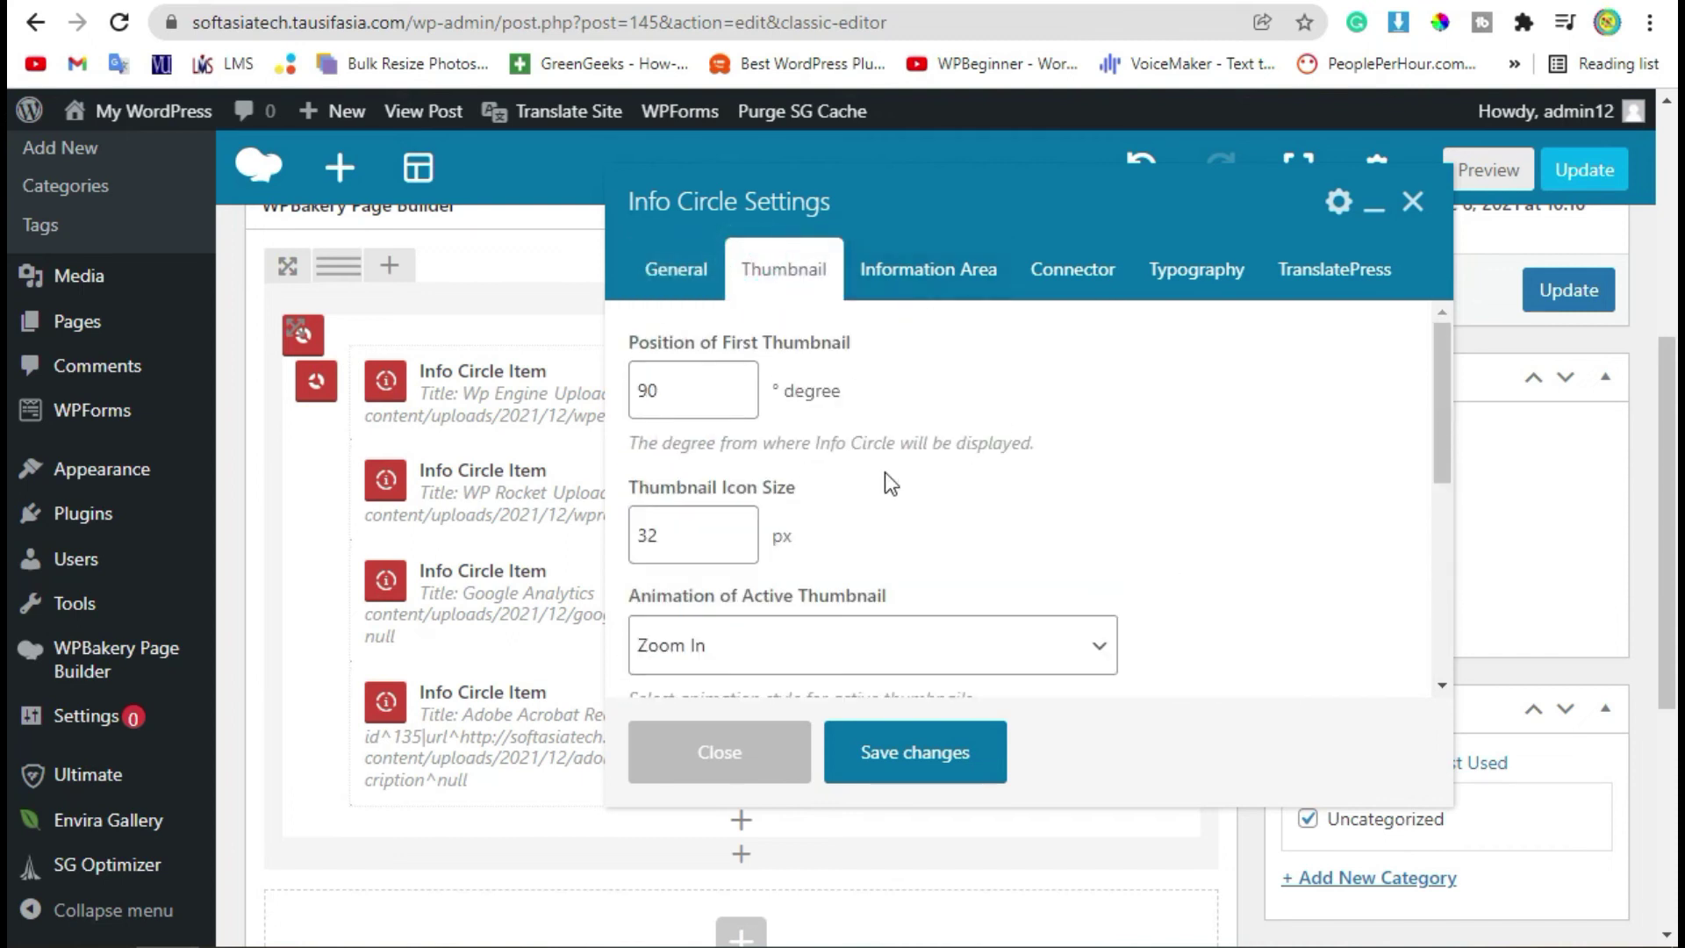
scroll(971, 553, down, 5)
click(943, 279)
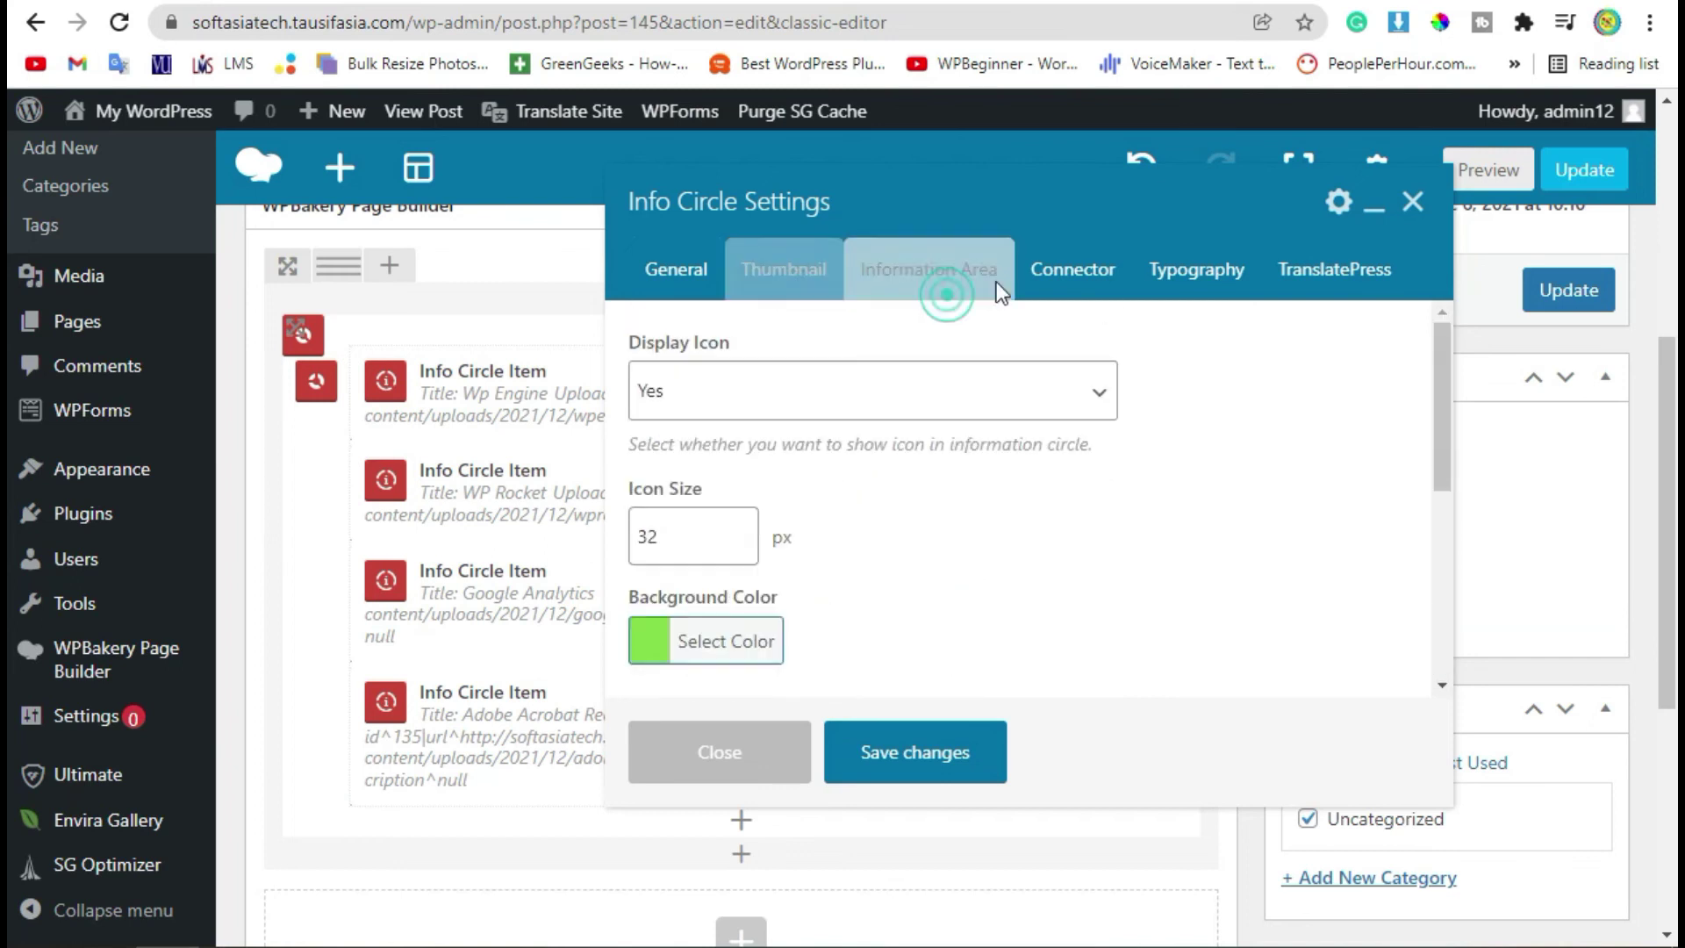
click(1073, 263)
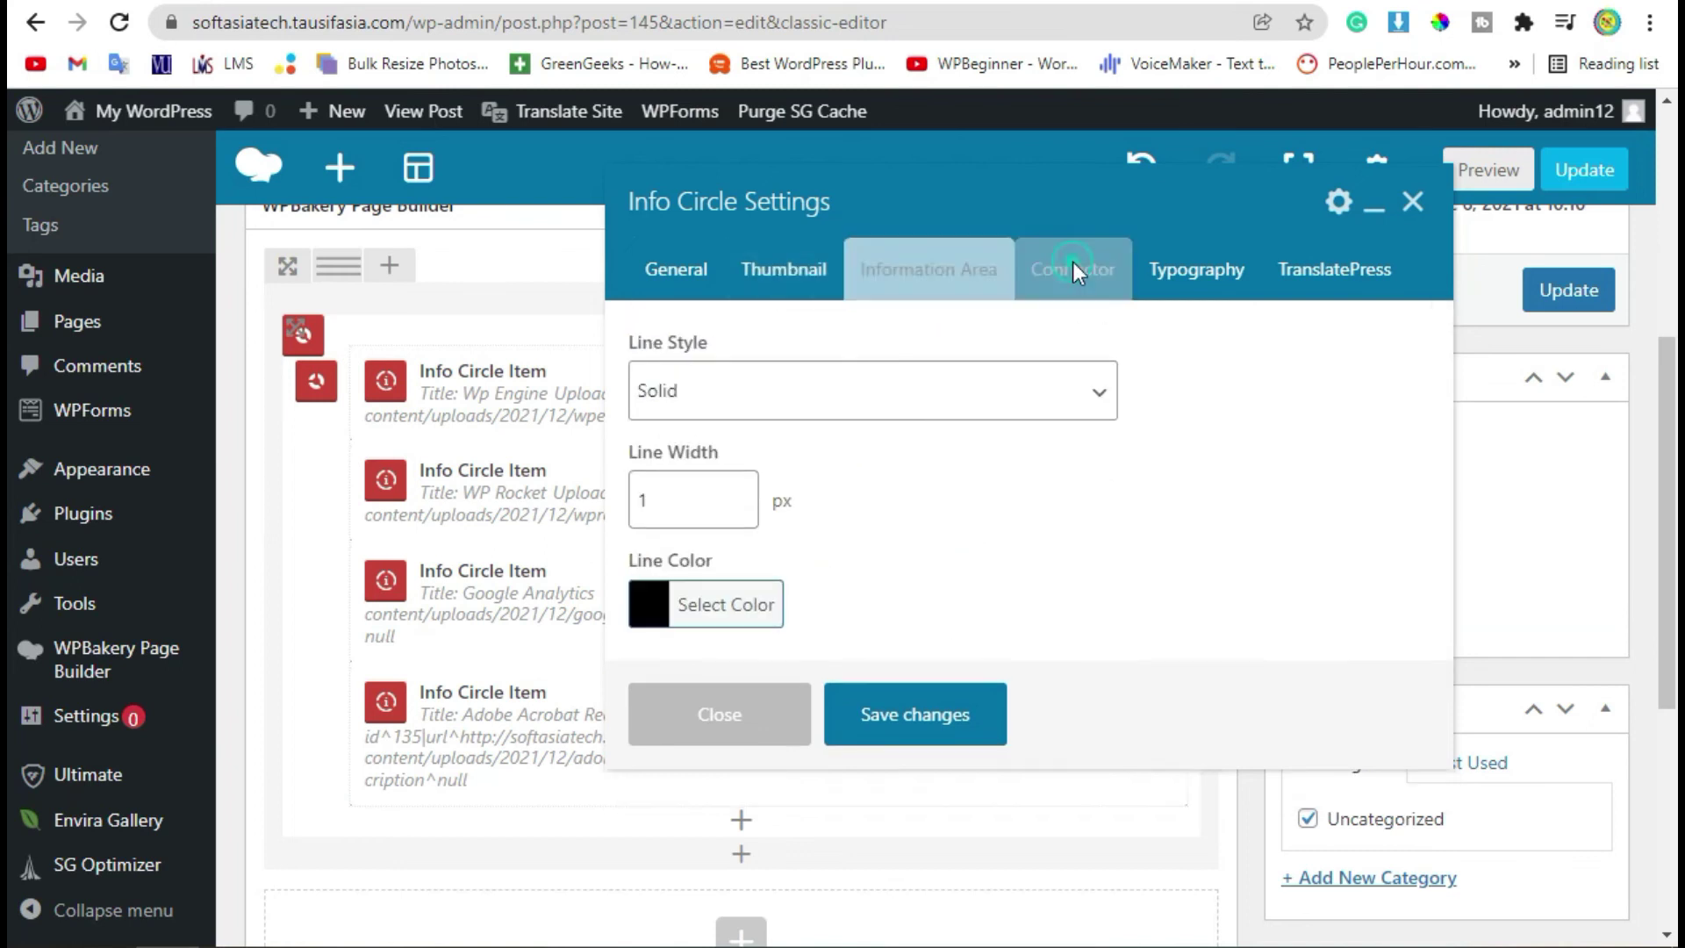
click(934, 272)
click(713, 399)
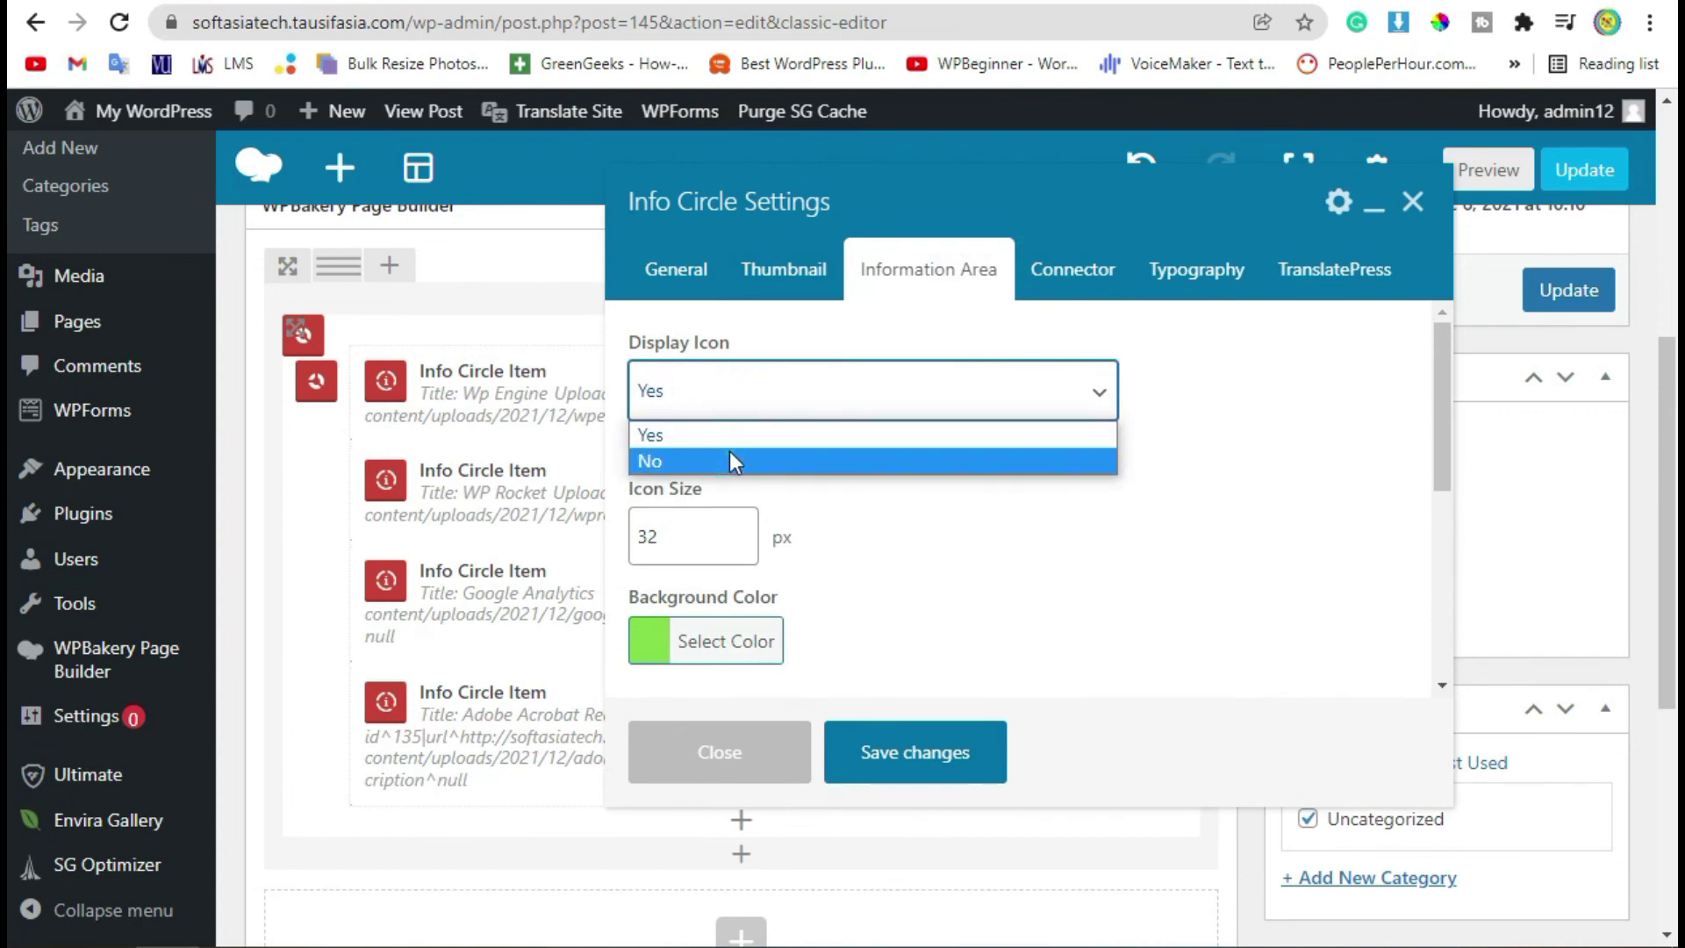
click(730, 452)
drag(730, 345, 644, 349)
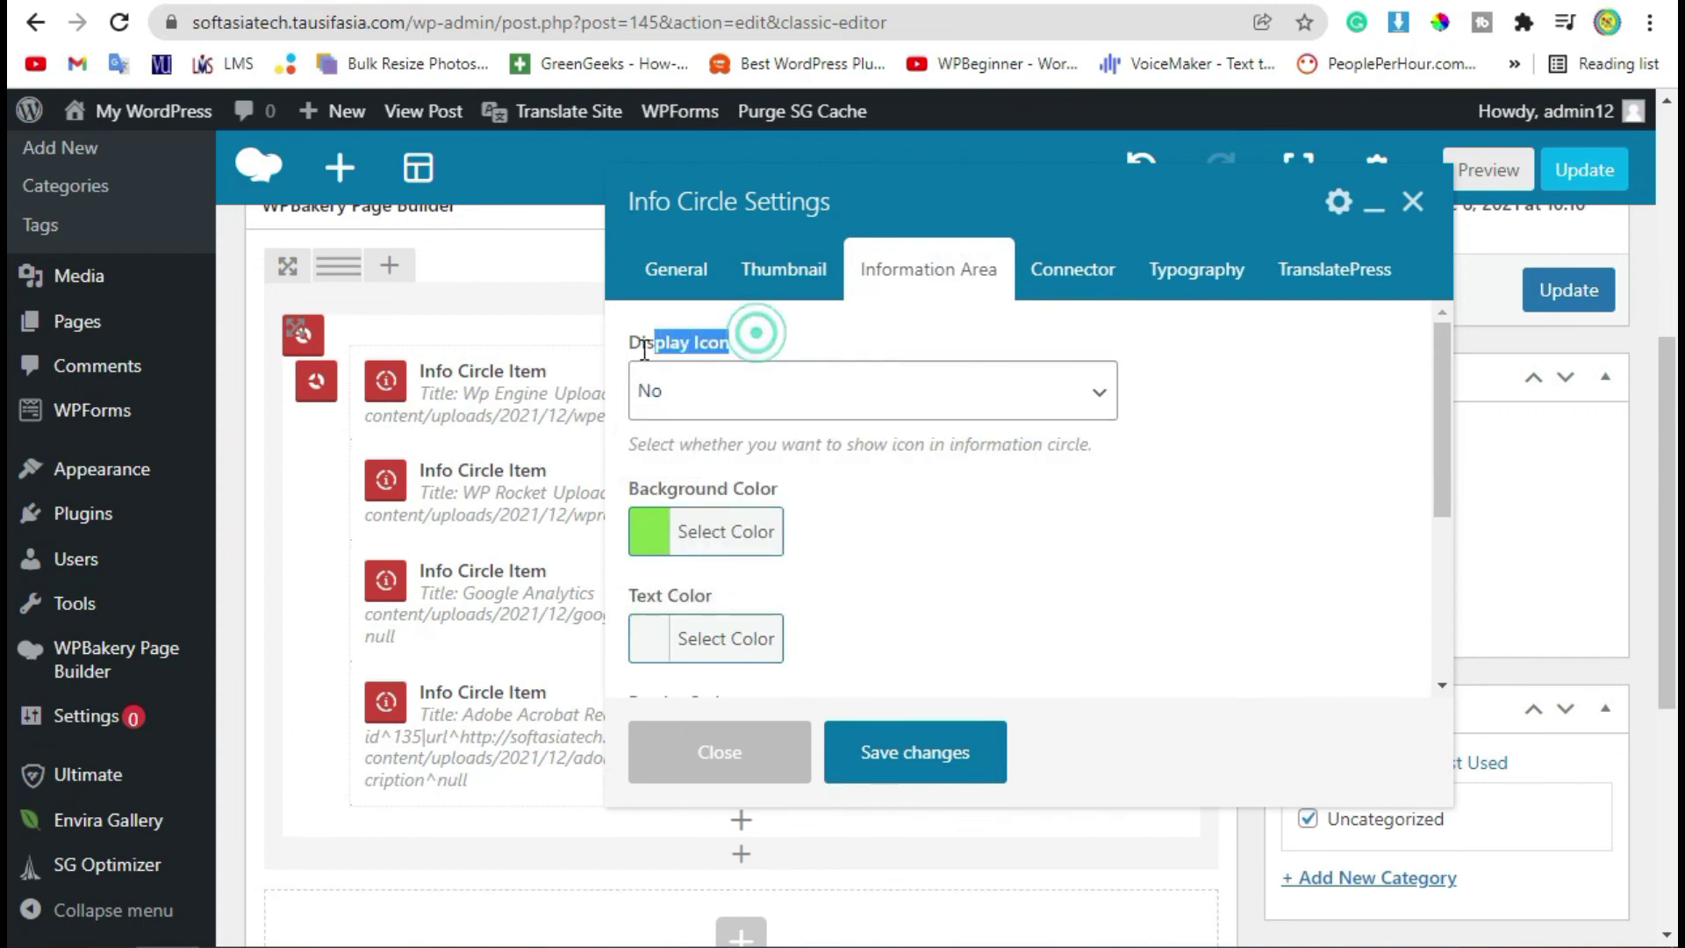
click(822, 496)
scroll(822, 496, down, 6)
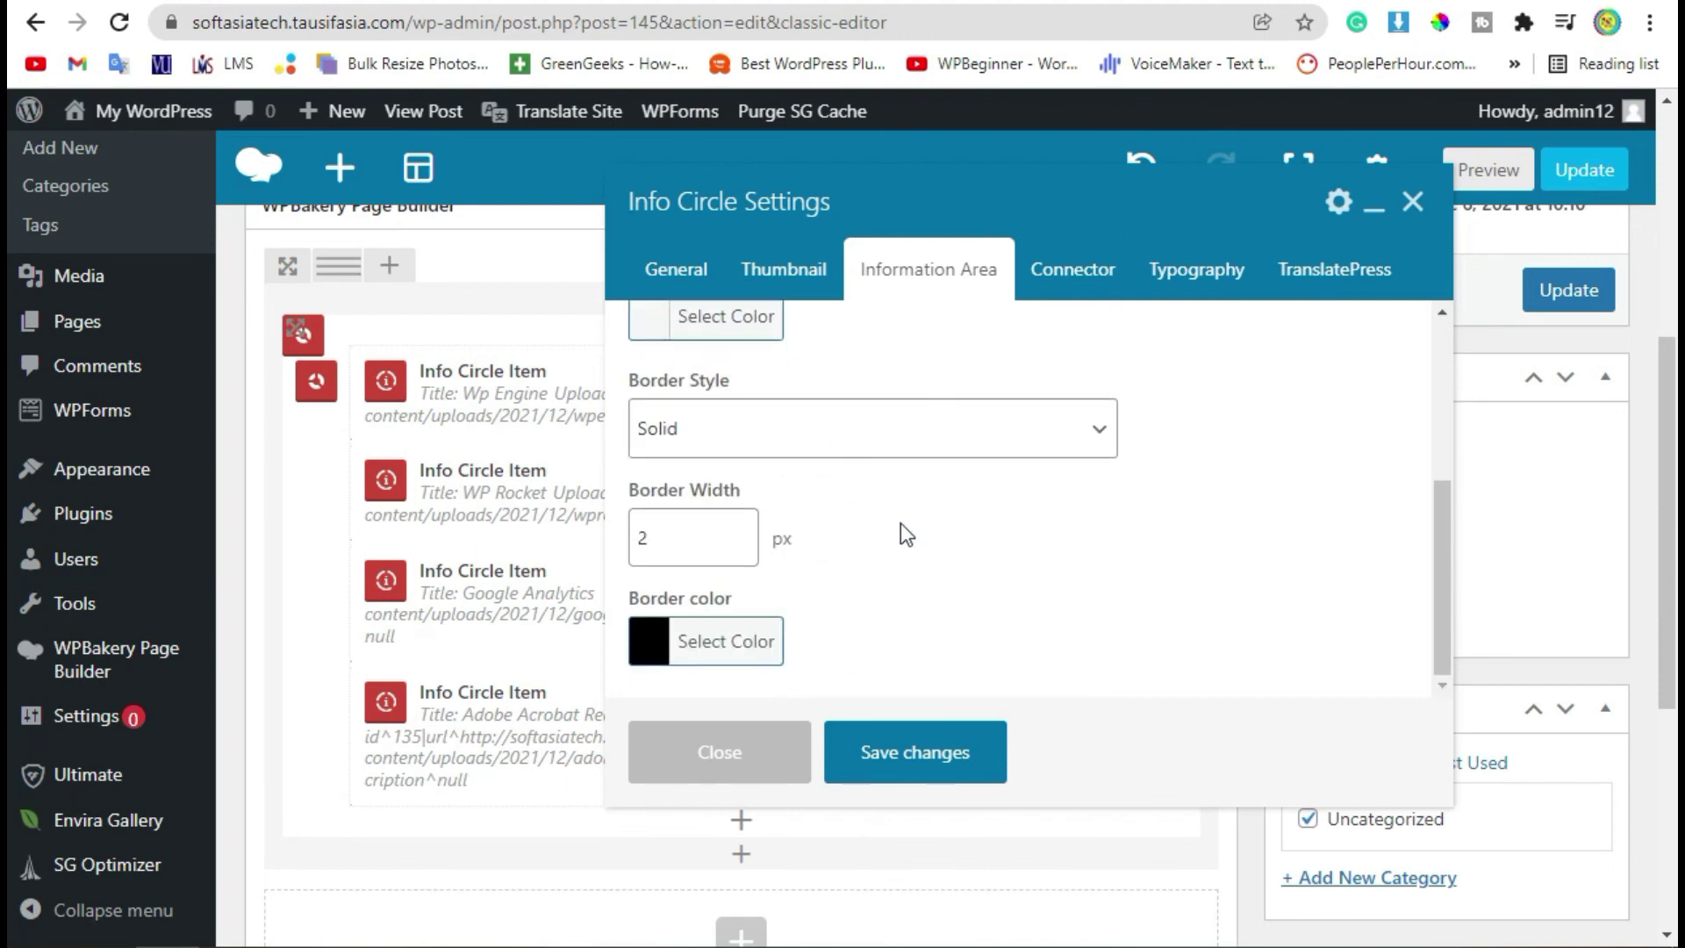
Set the connector's line style to Dashed, save the settings, and check the Info Circle in the post preview
click(1077, 274)
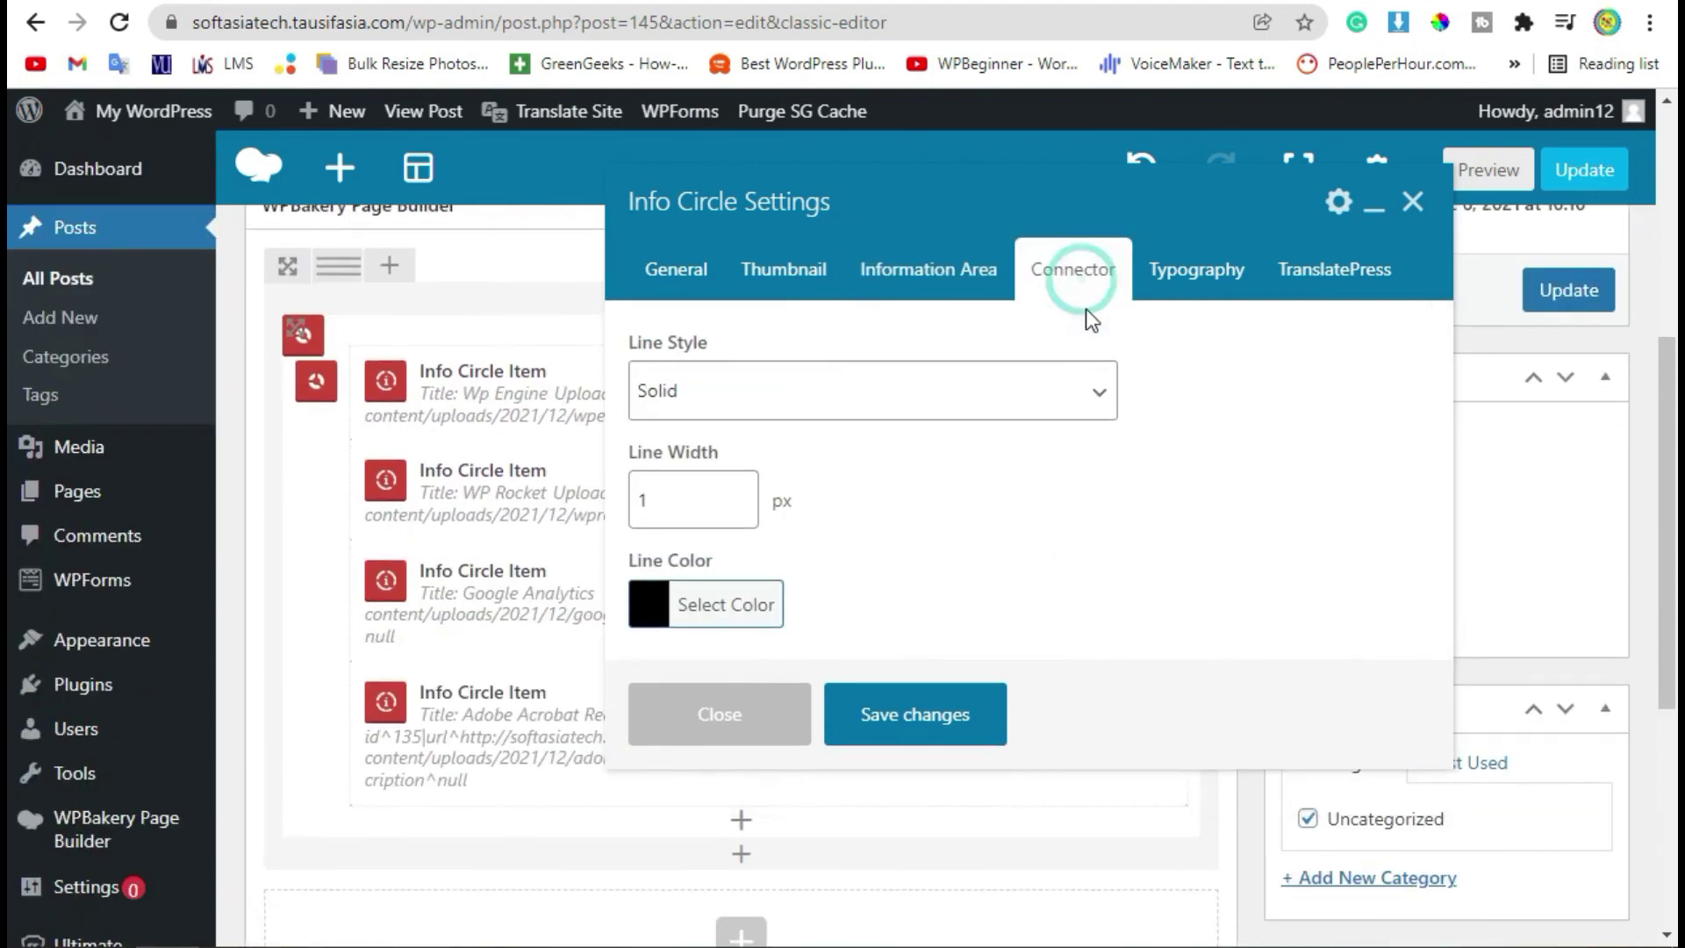
click(864, 409)
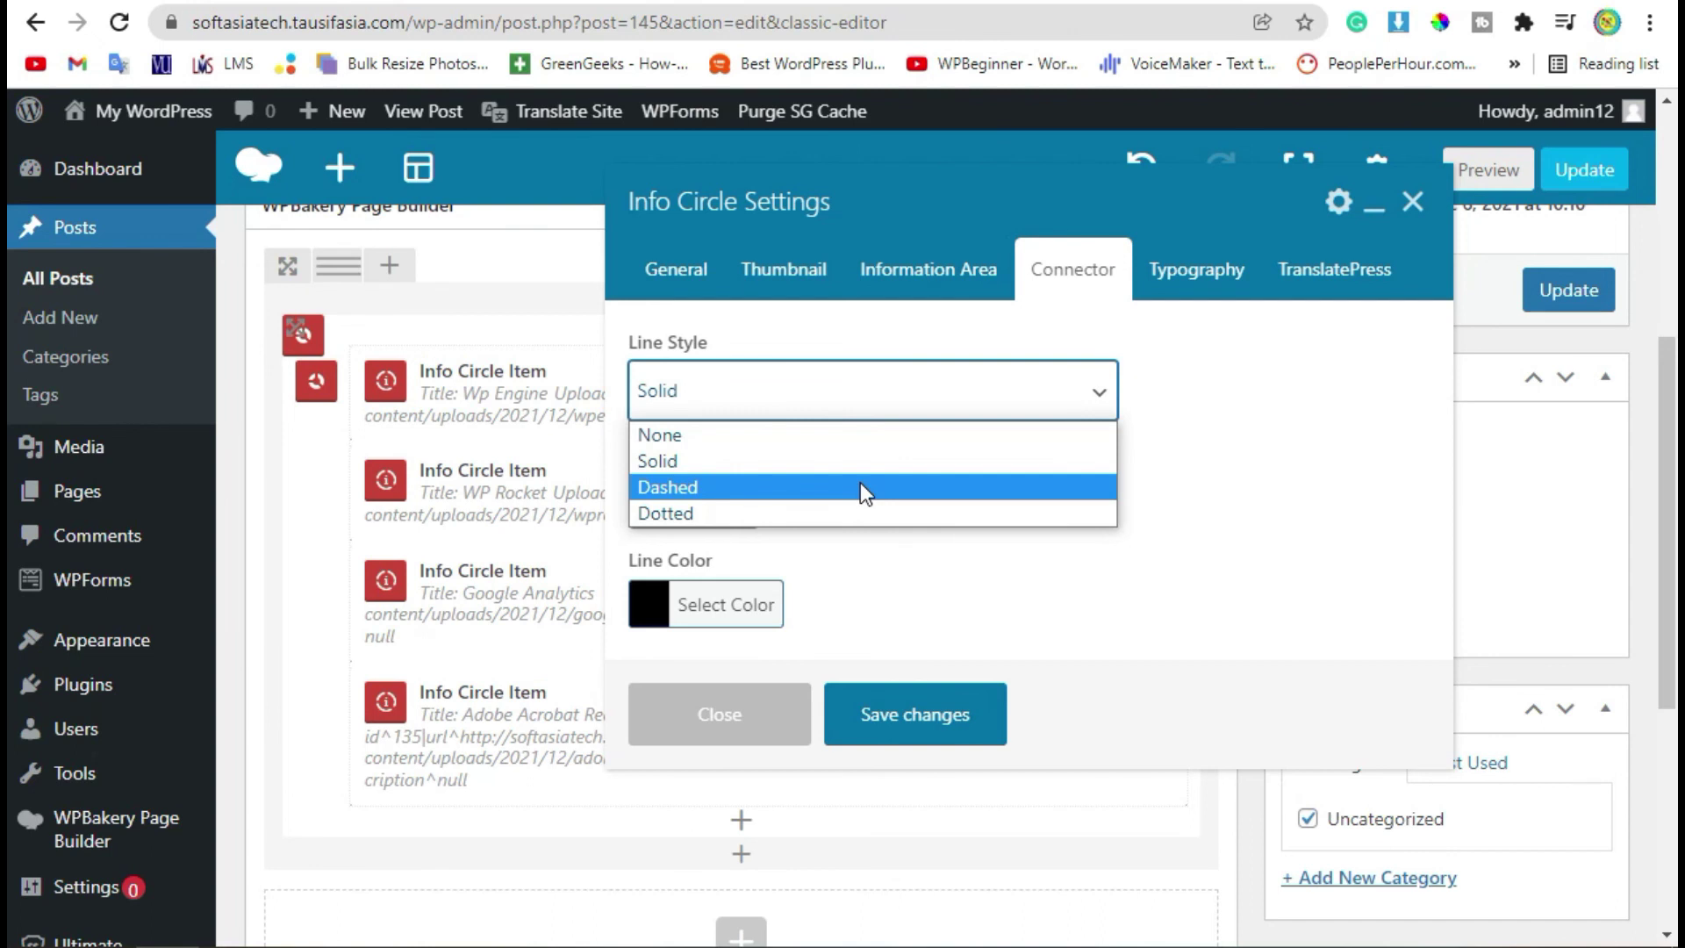
click(860, 487)
click(931, 533)
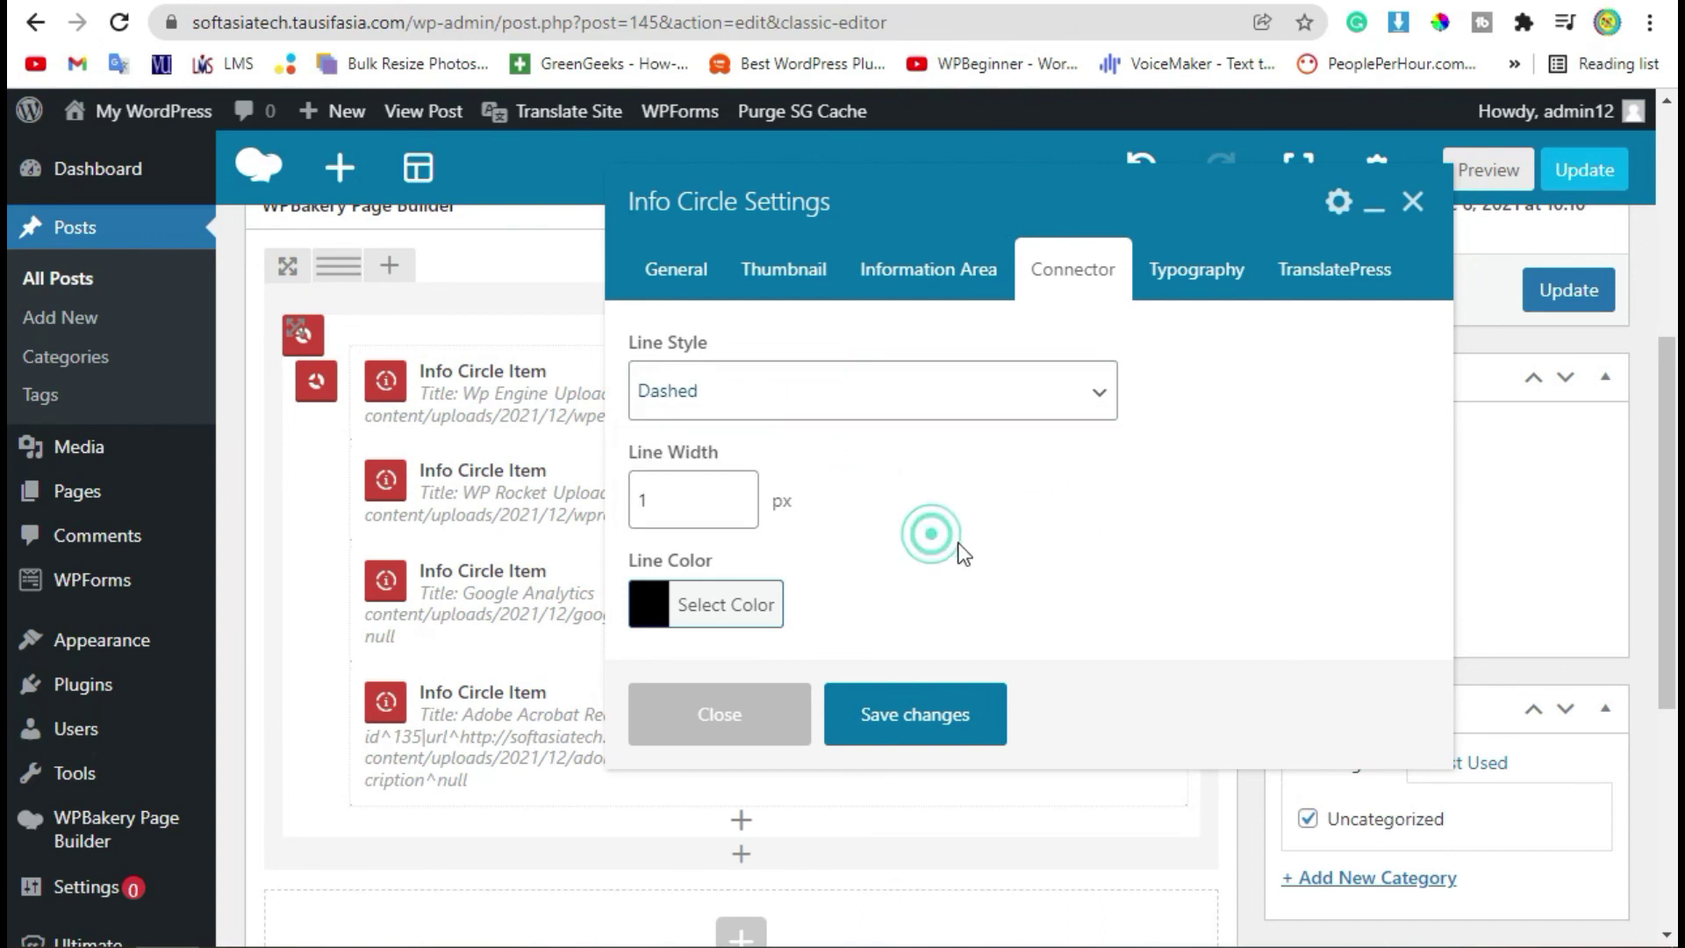
click(922, 702)
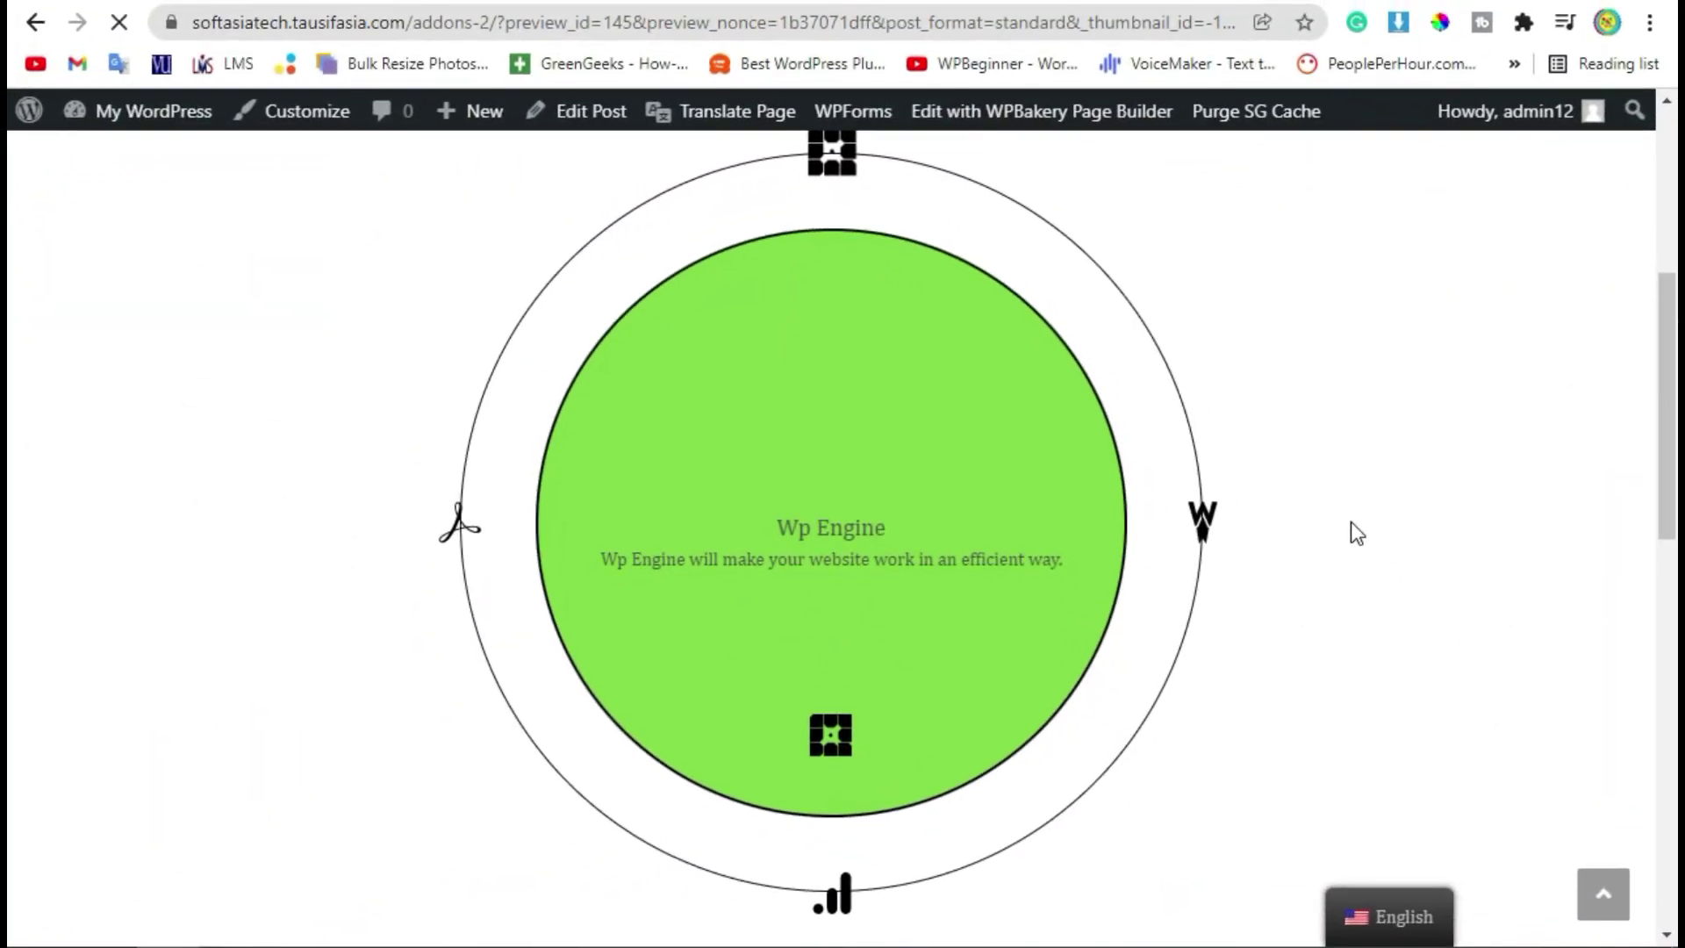
scroll(1356, 532, down, 8)
scroll(1357, 533, up, 2)
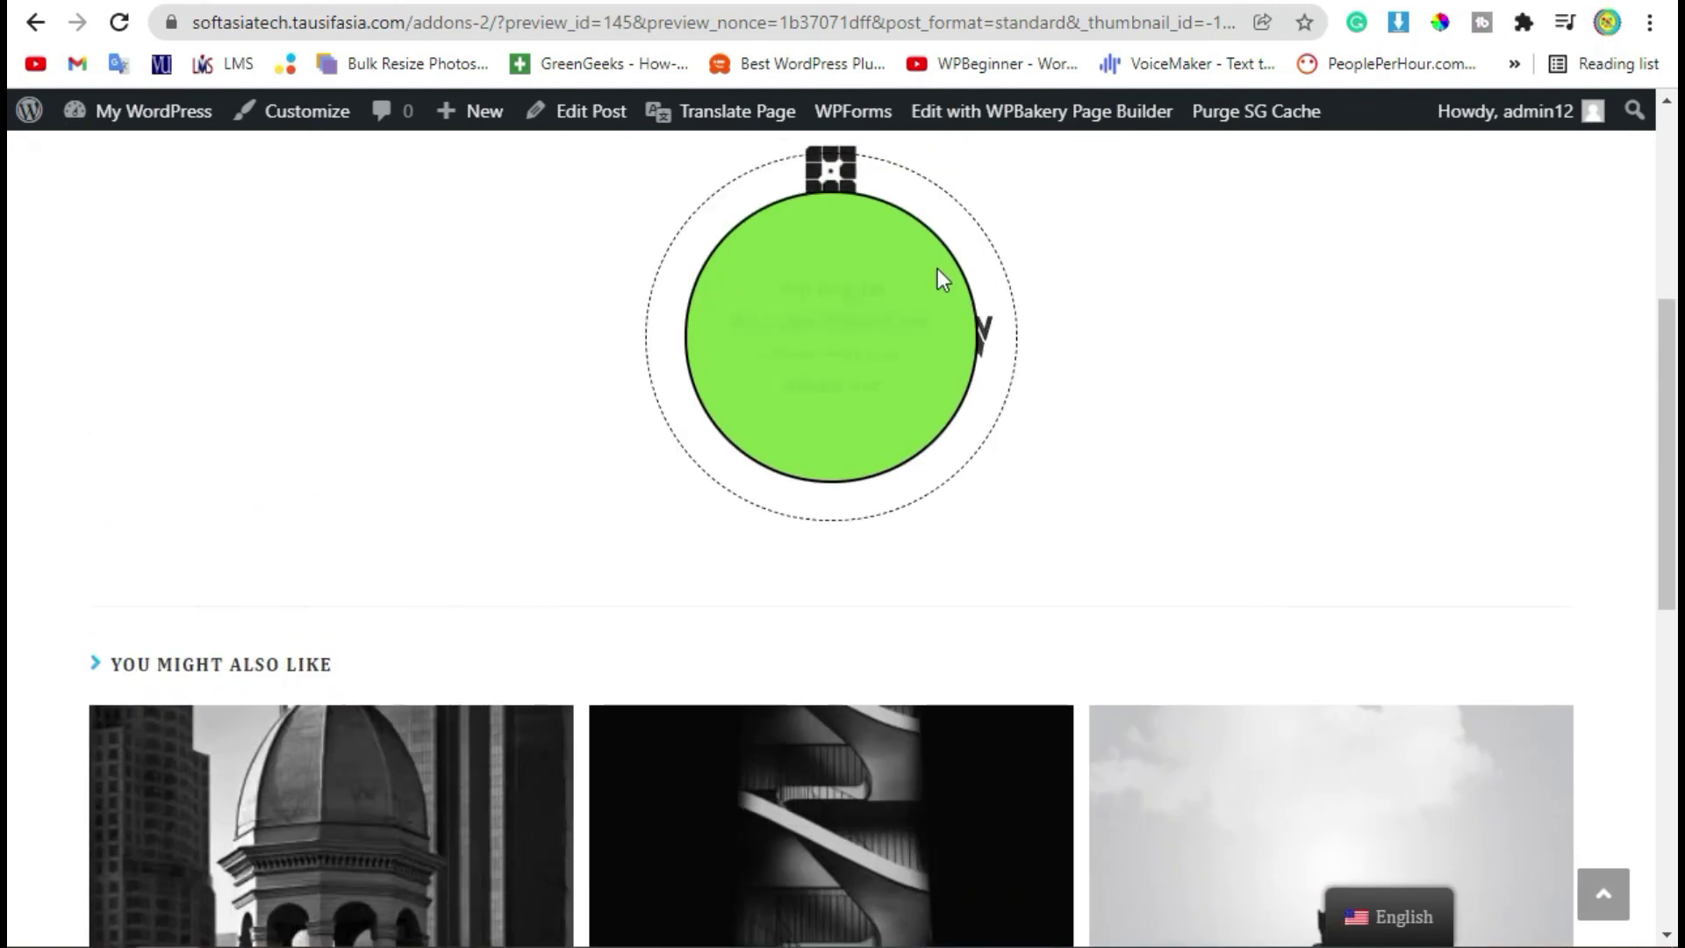
scroll(943, 273, up, 2)
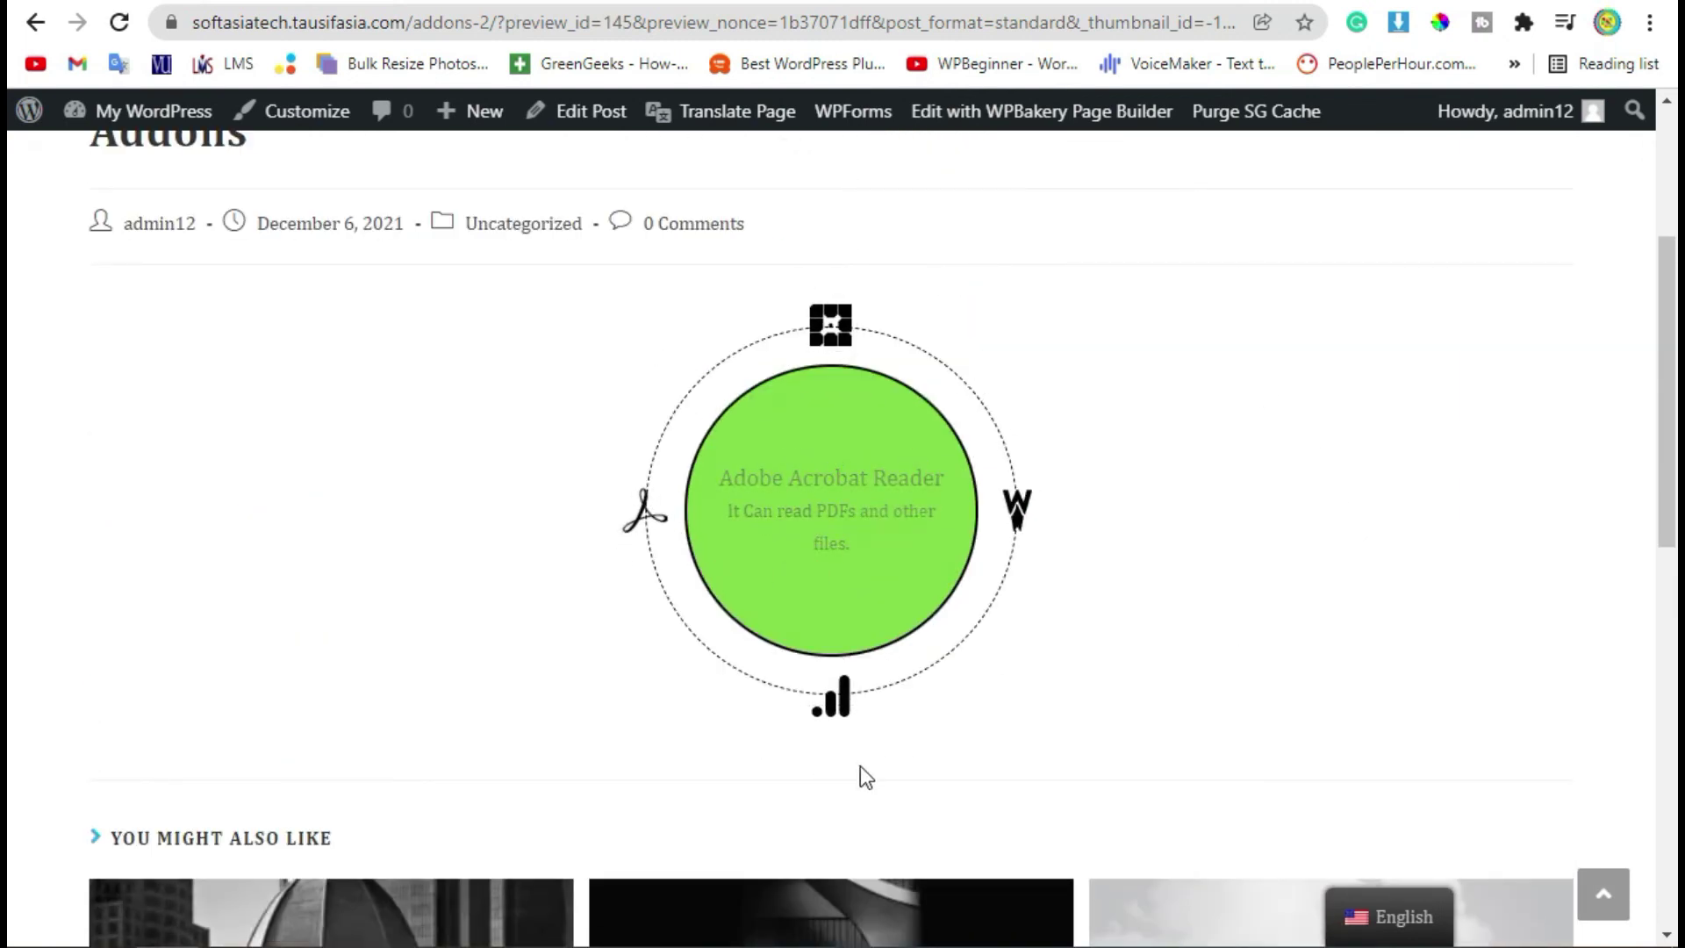
drag(858, 566, 785, 527)
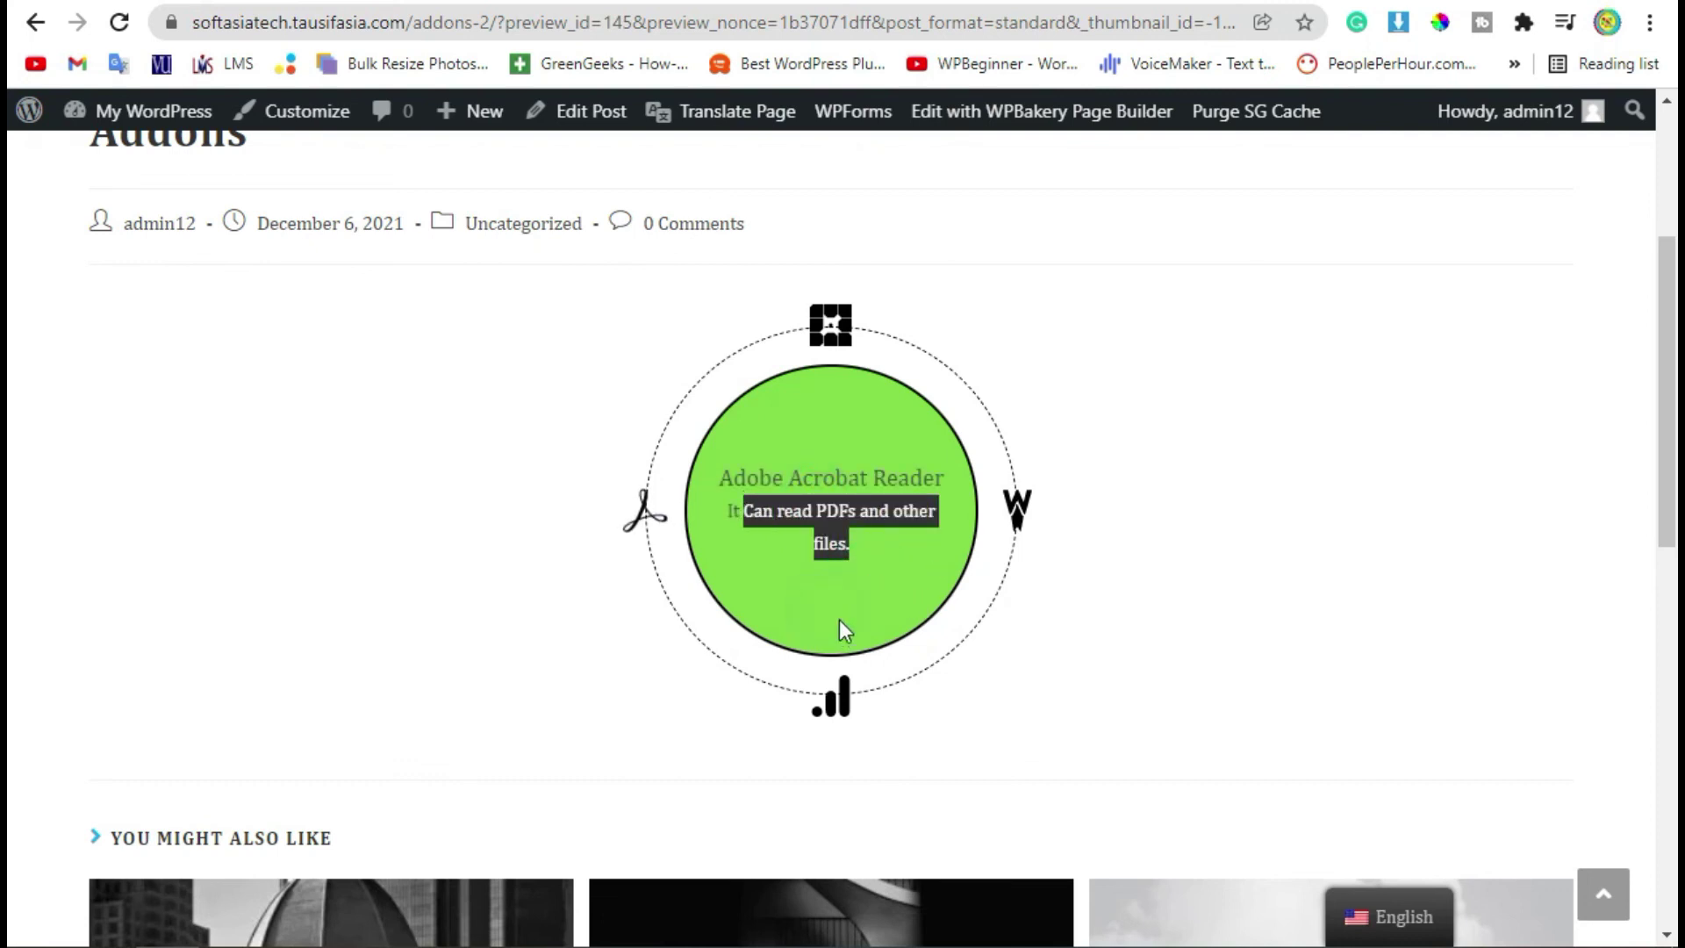